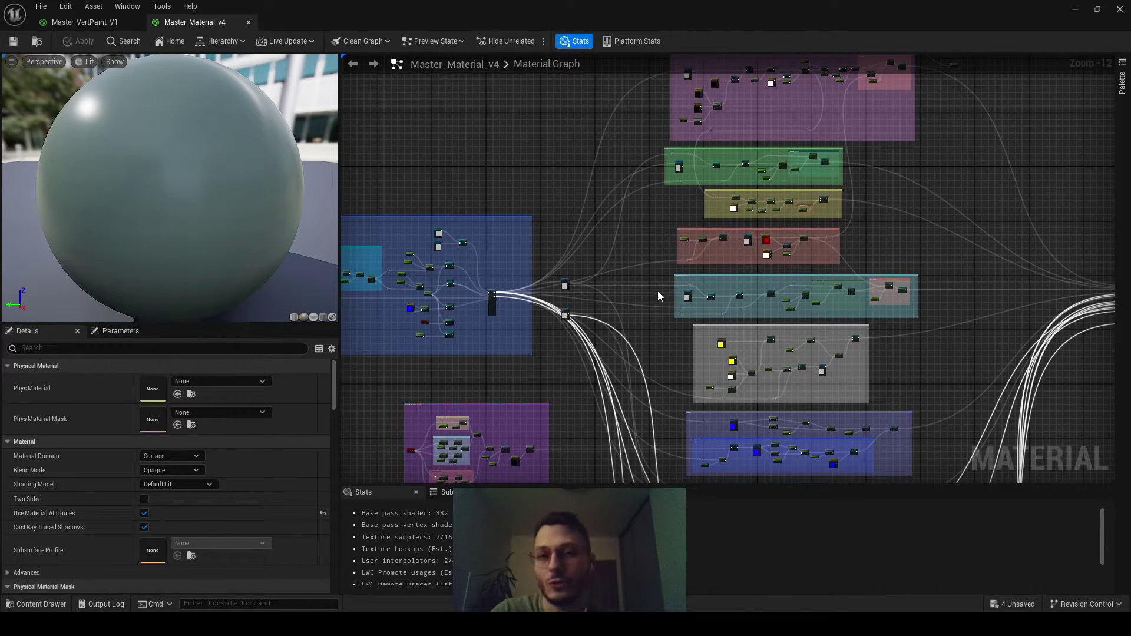
Open the BlendMaterial instance from the BlendMaterials folder beside the main level editor
right_click_drag(648, 298, 550, 123)
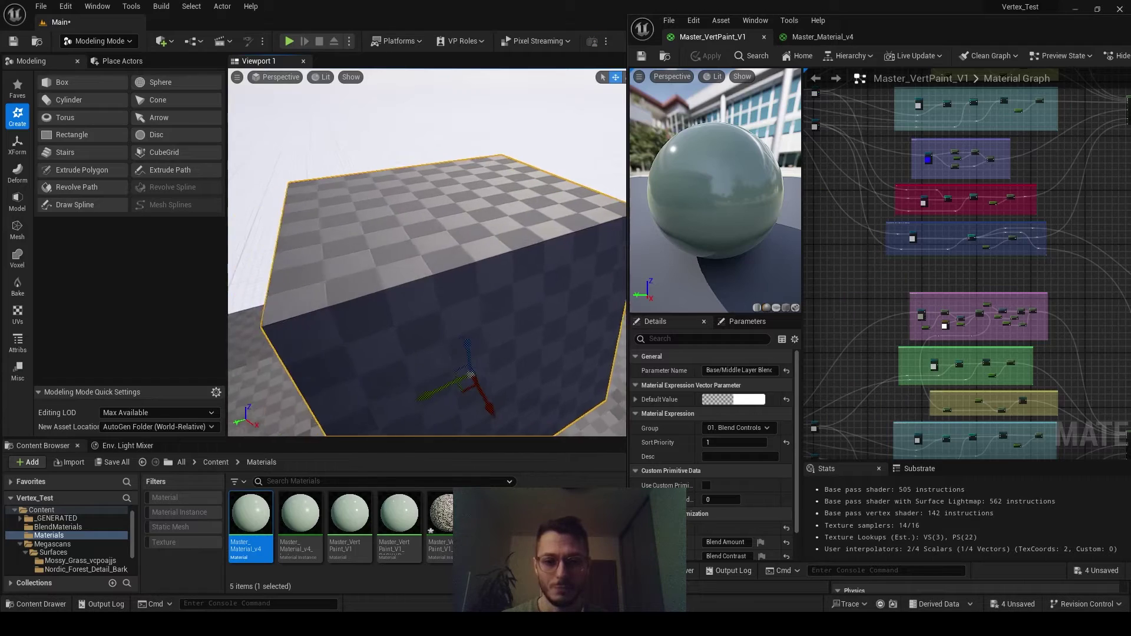
right_click_drag(419, 272, 429, 252)
left_click_drag(959, 30, 832, 22)
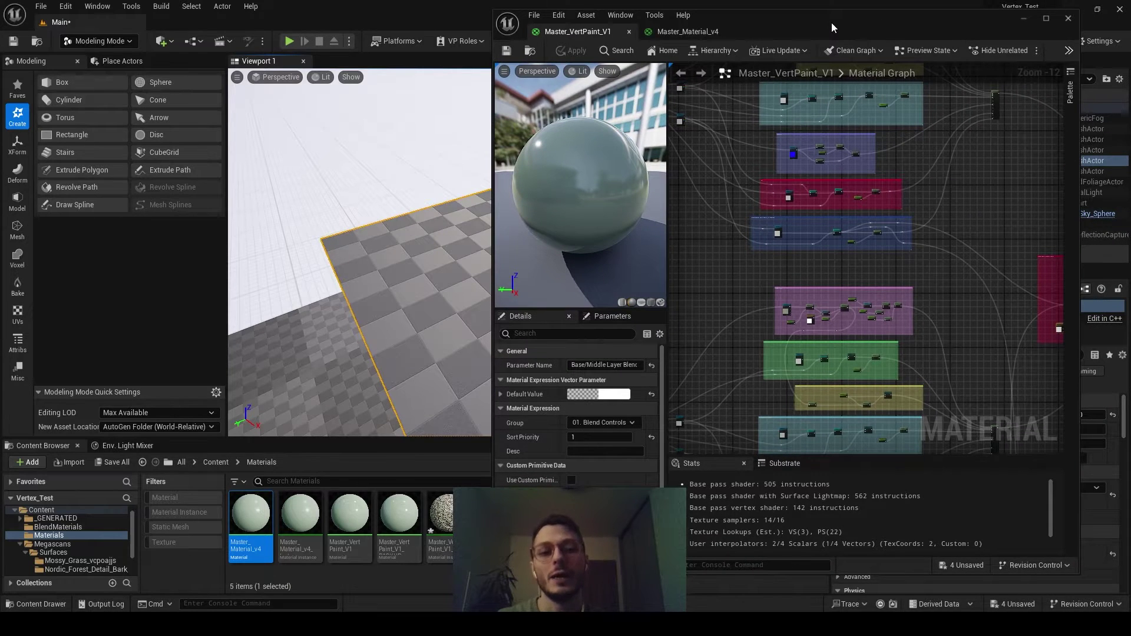
left_click(58, 527)
double_click(250, 515)
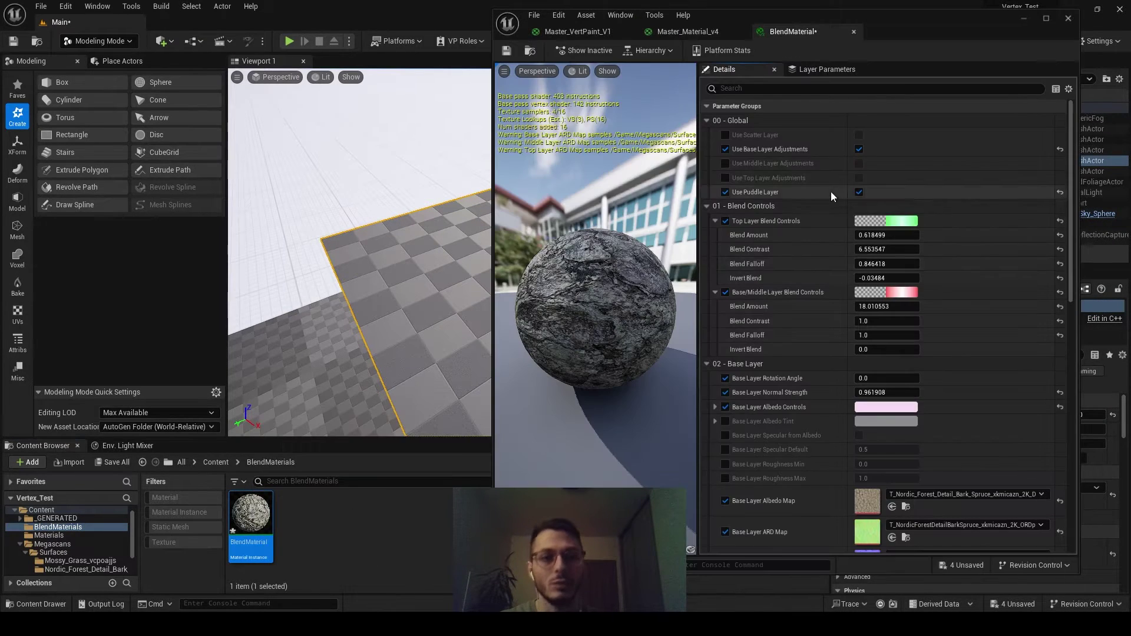
Locate BlendMaterial's parent in the content folders and open M_MS_SurfaceBlend_Material
left_click_drag(1070, 115, 1065, 400)
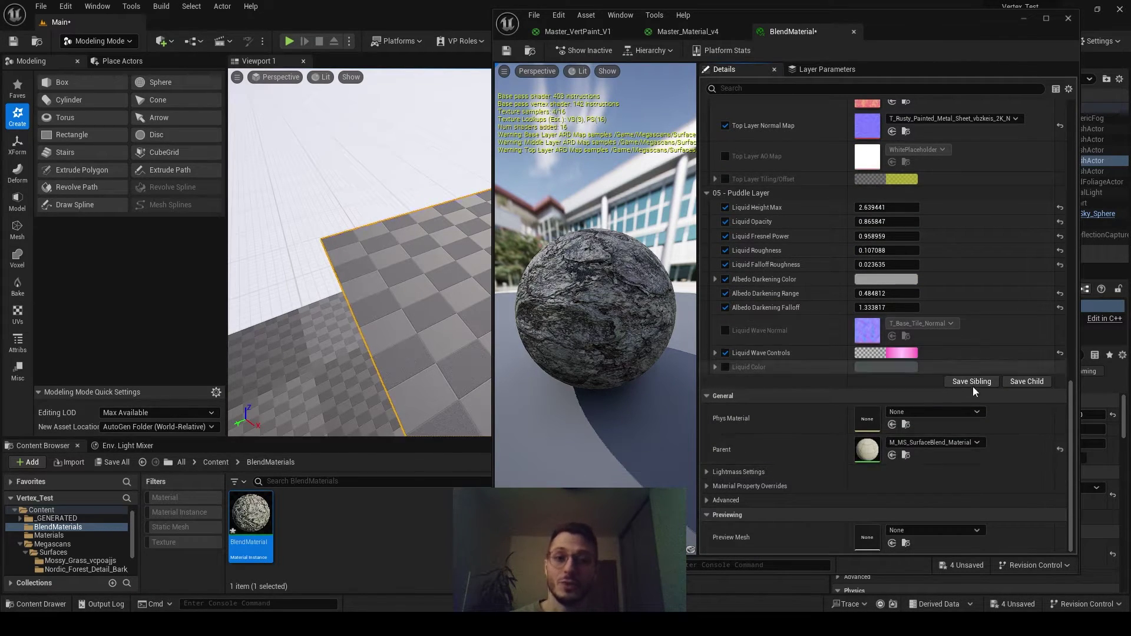
left_click(906, 456)
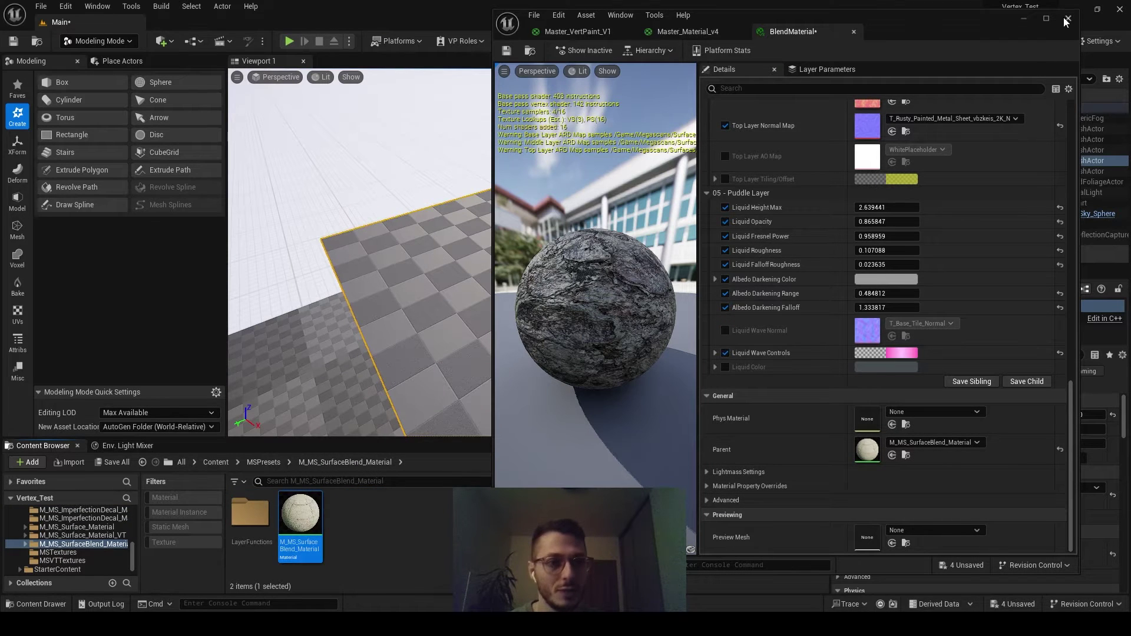
left_click(1028, 19)
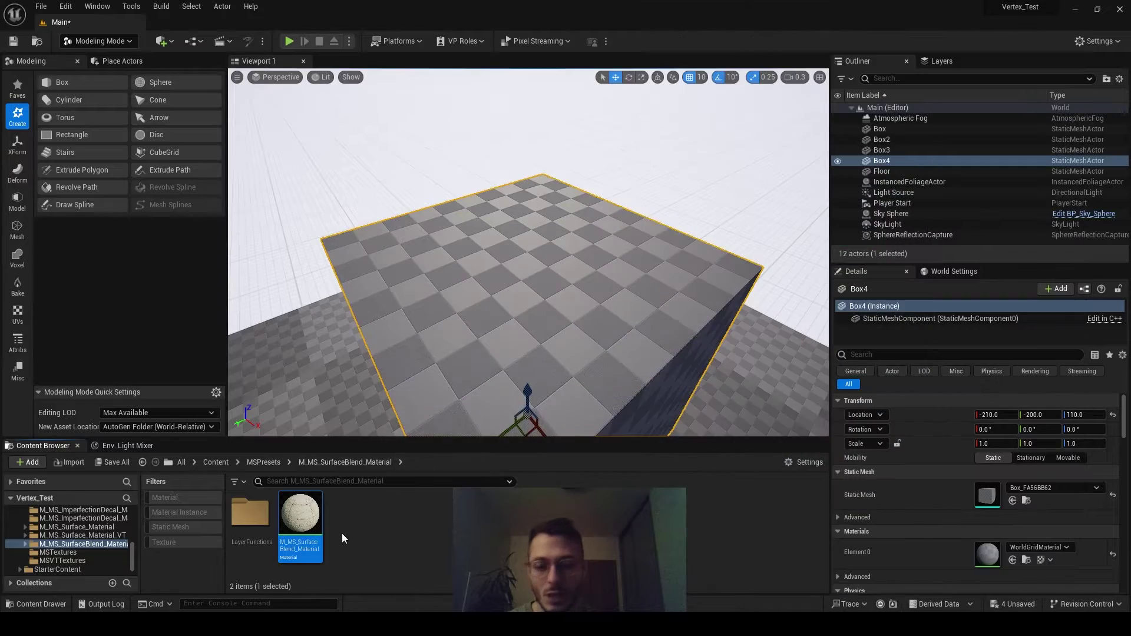
double_click(298, 516)
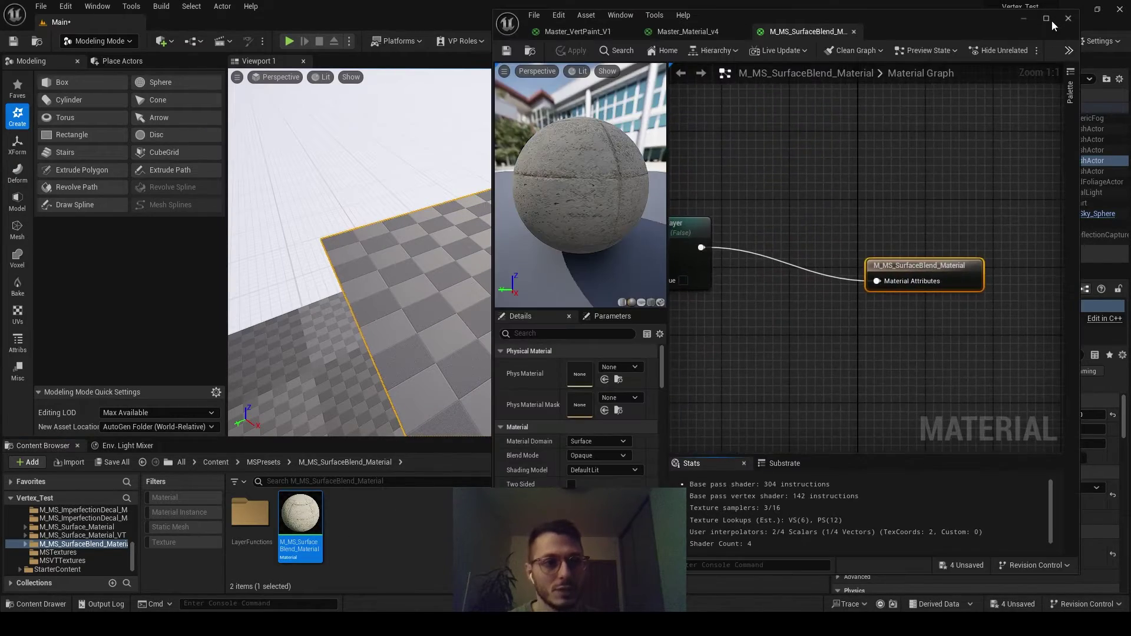
Examine how the M_MS_SurfaceBlend_Material graph connects its Layers, Adjustments and blend node groups
left_click(1046, 18)
scroll(559, 336, "down", 6)
right_click_drag(560, 337, 740, 328)
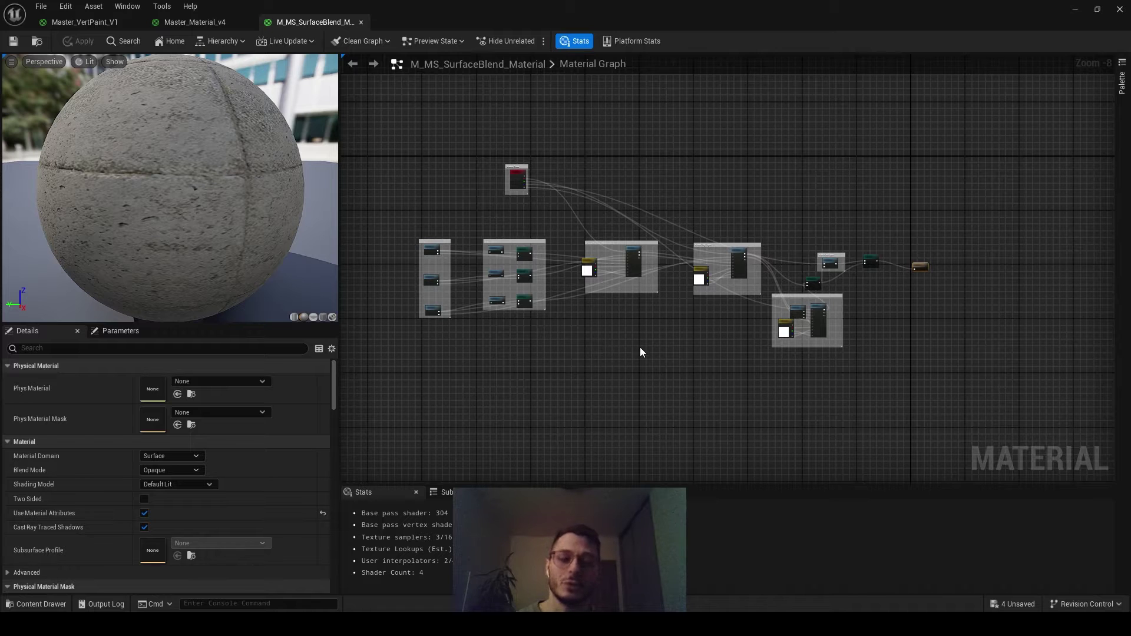
right_click_drag(593, 369, 611, 353)
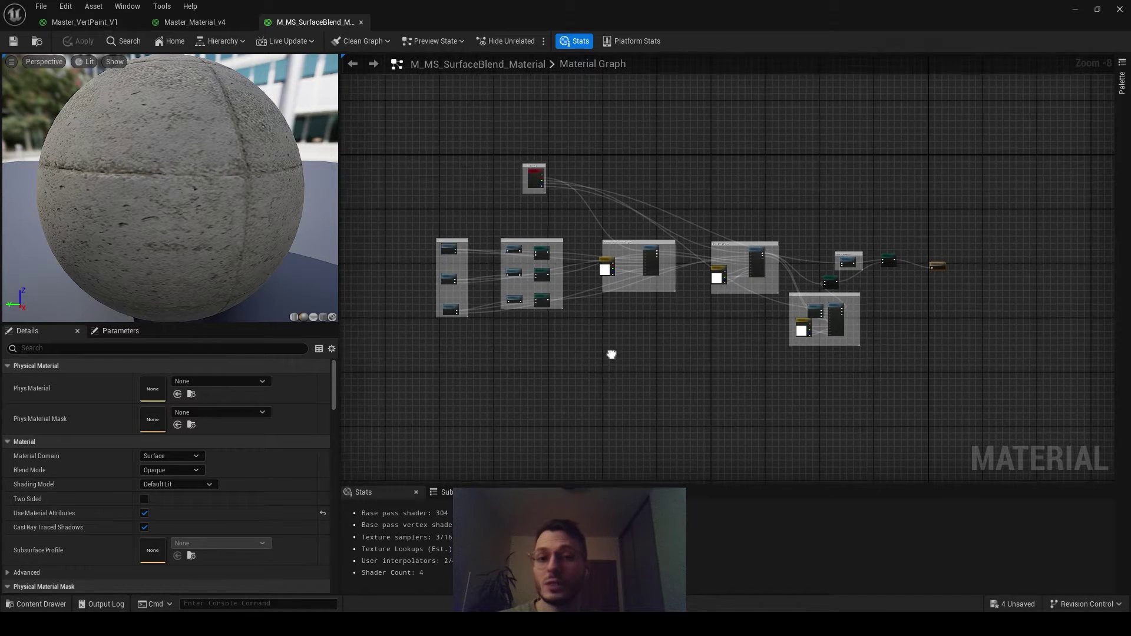
scroll(609, 350, "up", 3)
scroll(669, 342, "down", 3)
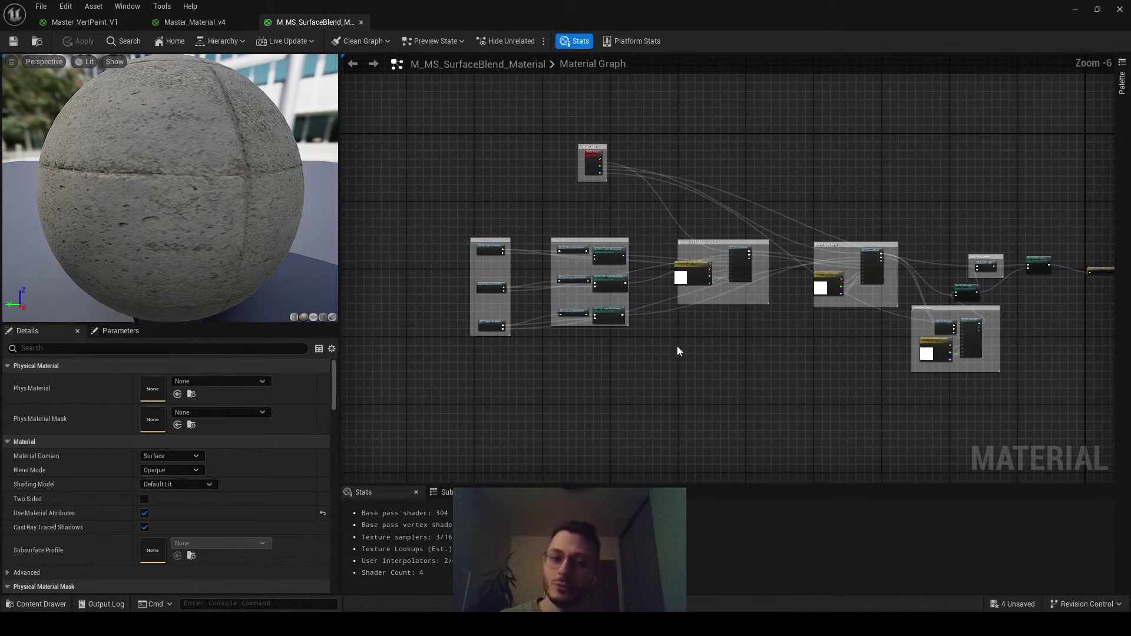
scroll(678, 348, "up", 3)
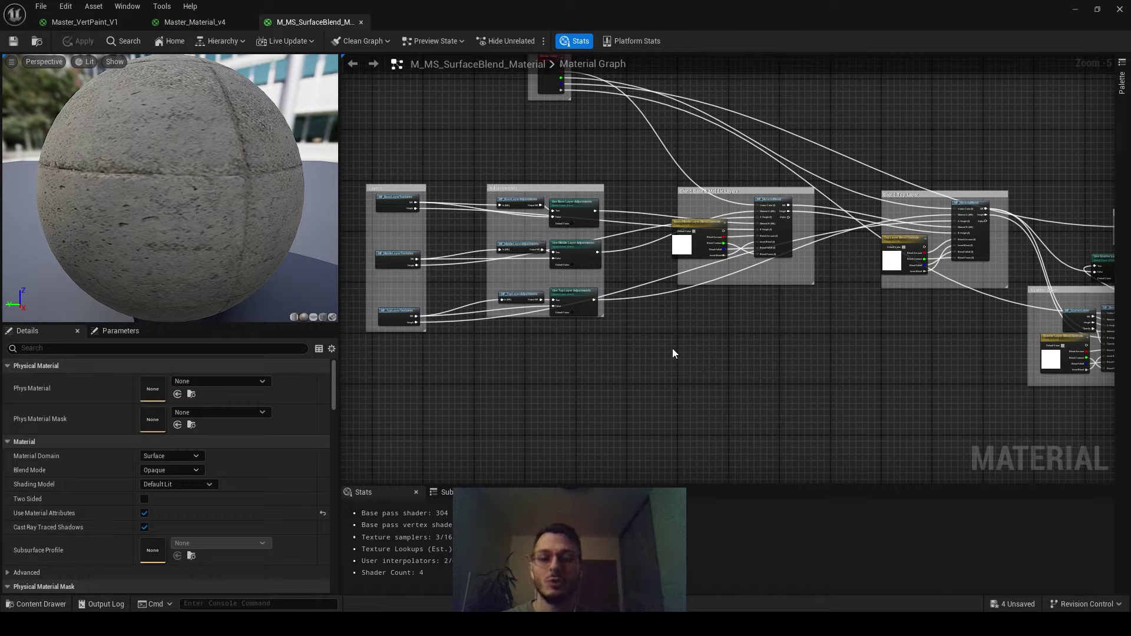
right_click_drag(394, 216, 493, 228)
scroll(564, 209, "up", 1)
right_click_drag(565, 209, 363, 270)
mouse_move(619, 250)
right_mouse_down()
mouse_move(672, 248)
mouse_move(610, 246)
right_mouse_up()
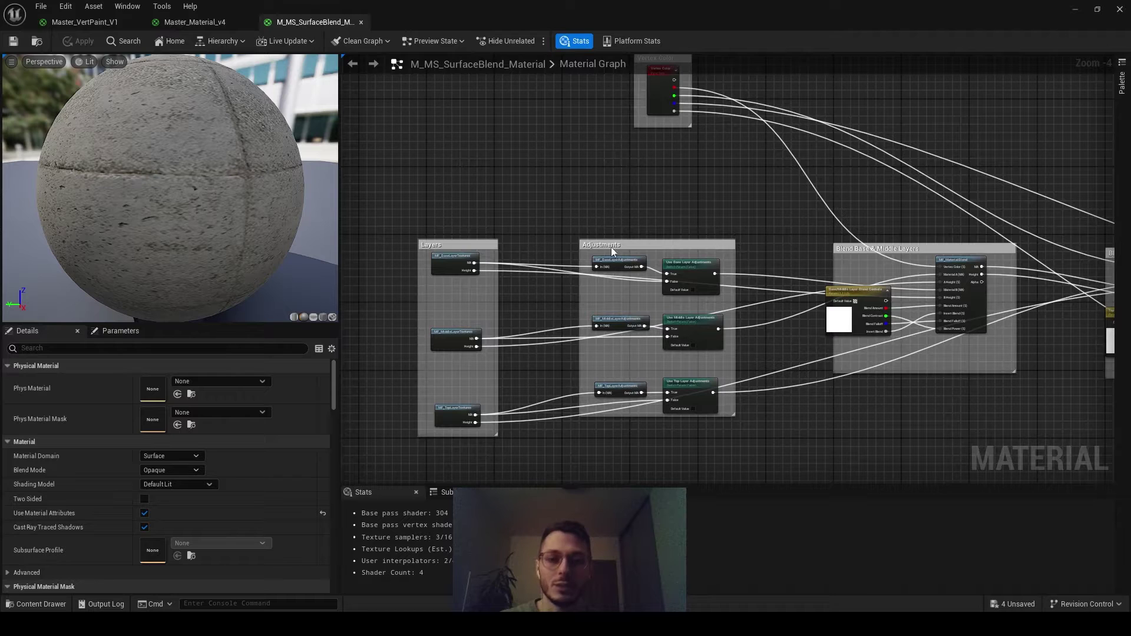
Open the MF_MiddleLayerAdjustments function from the Adjustments group, inspect its node groups and close it
left_click(462, 340)
double_click(617, 324)
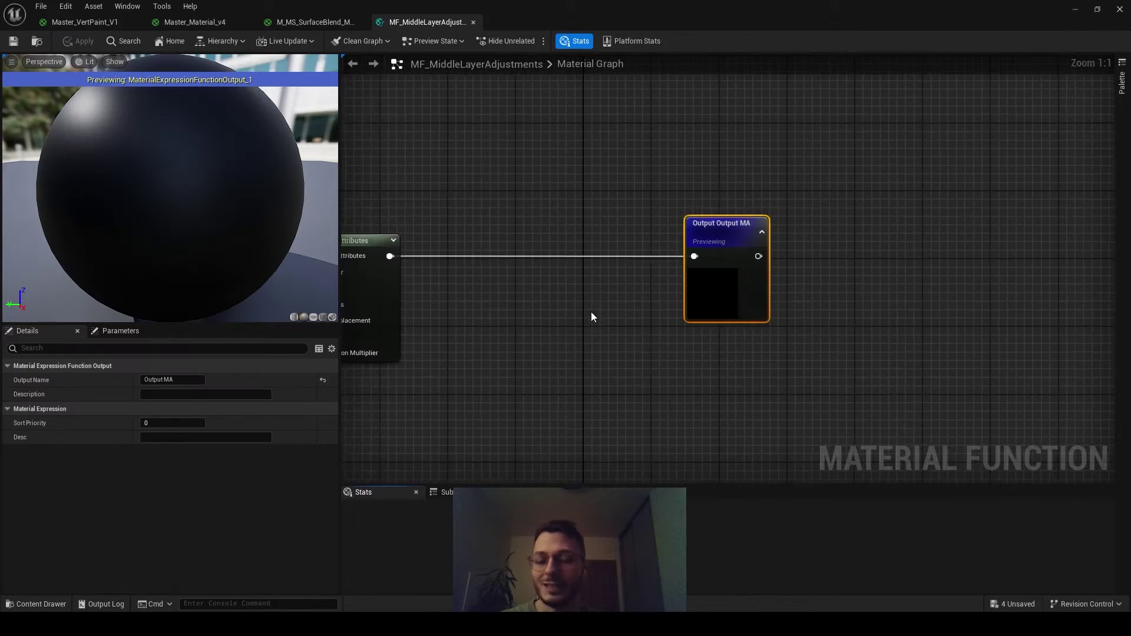
scroll(592, 314, "down", 7)
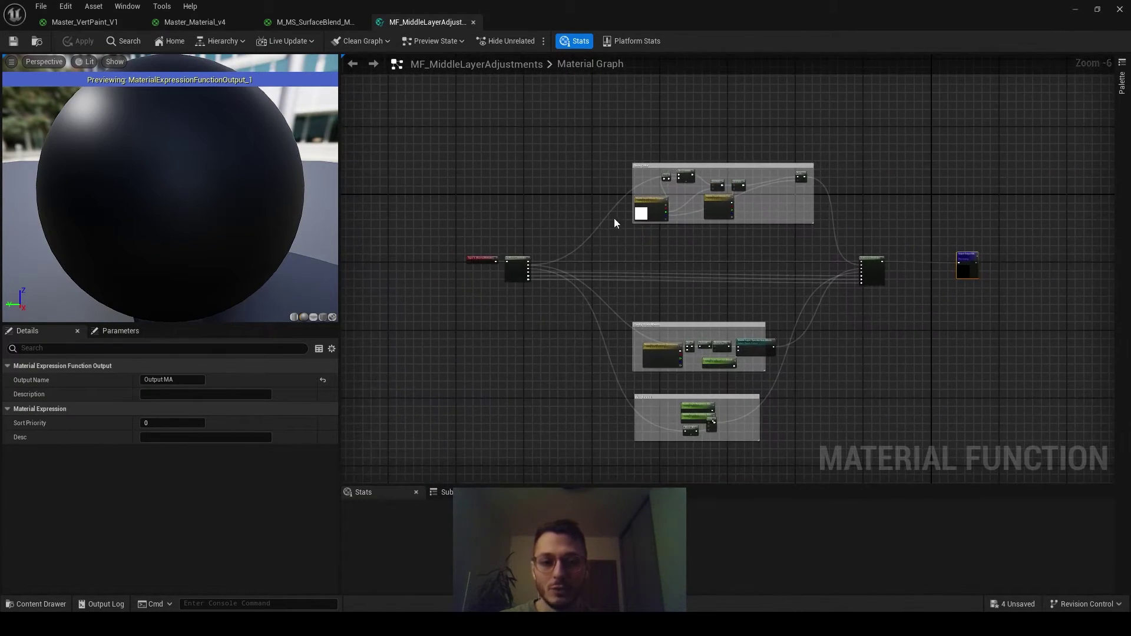
scroll(538, 262, "up", 1)
left_click_drag(462, 316, 960, 139)
right_click_drag(968, 171, 825, 192)
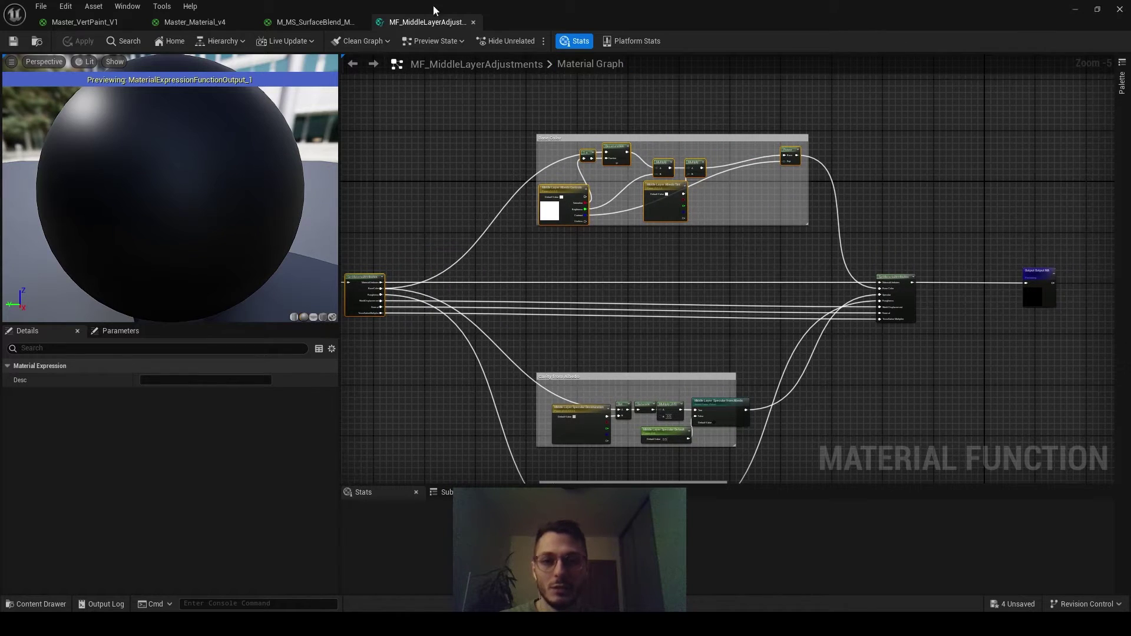
left_click(472, 23)
Inspect the MF_MaterialBlend function's nodes, then close it along with M_MS_SurfaceBlend_Material
right_click_drag(815, 206, 617, 168)
double_click(761, 224)
scroll(761, 224, "down", 11)
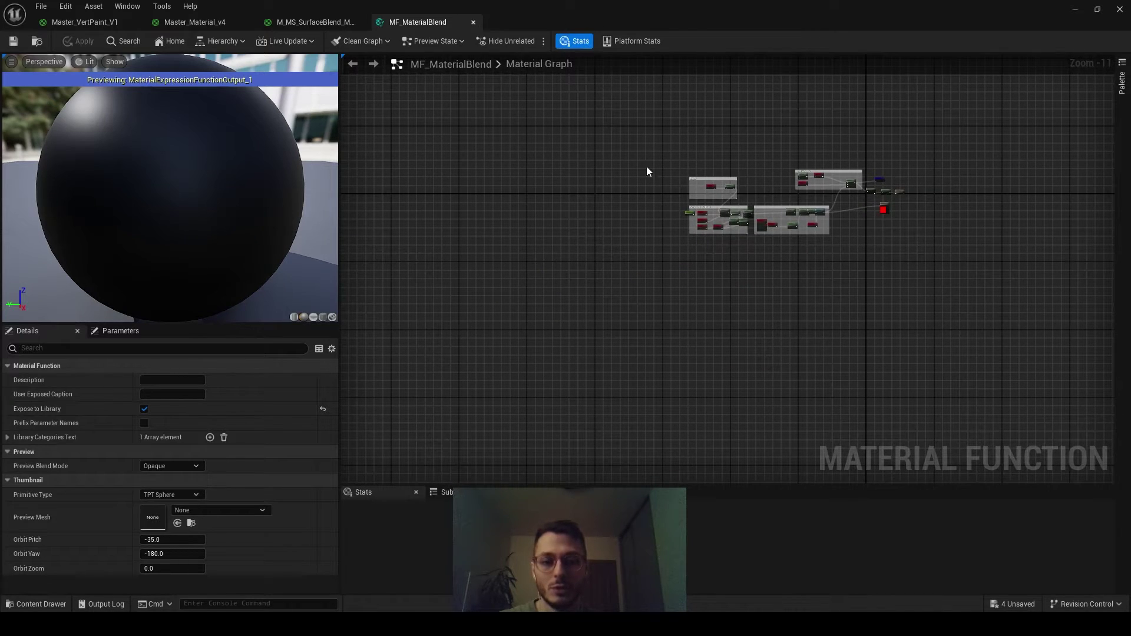
scroll(647, 171, "up", 3)
left_click_drag(549, 345, 777, 250)
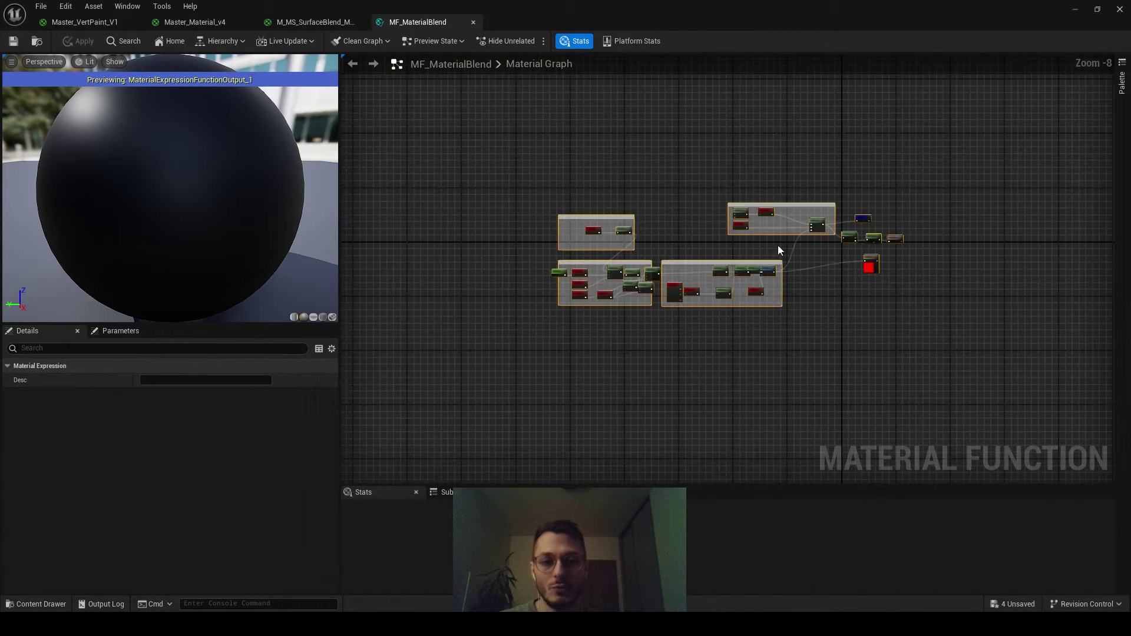
left_click(474, 23)
scroll(722, 221, "up", 2)
left_click(360, 23)
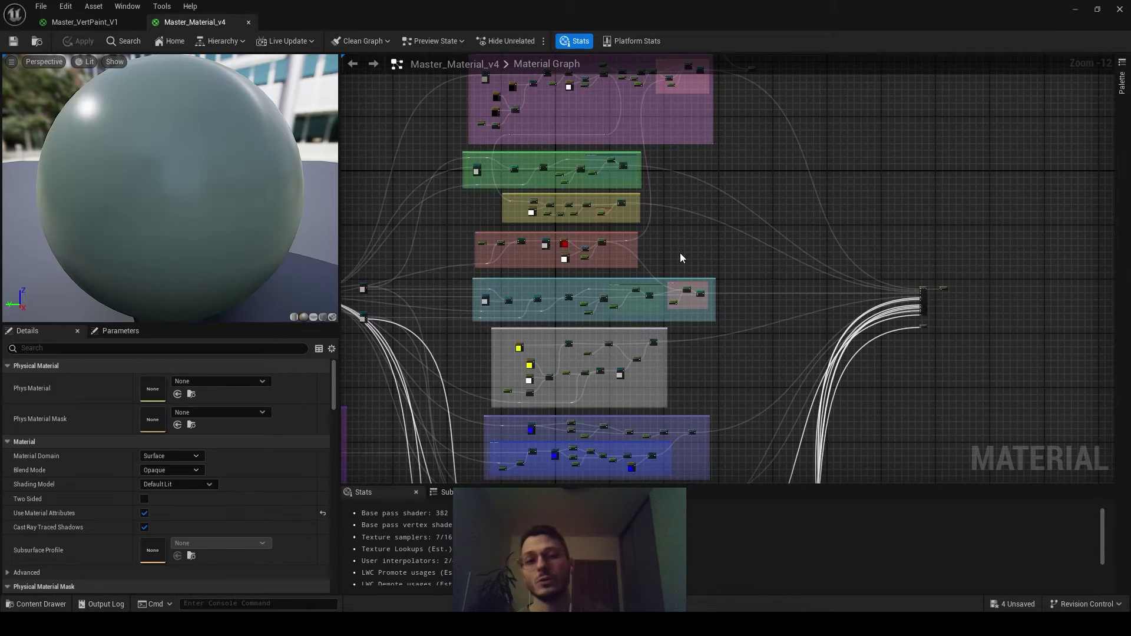
Compare the node layout of Master_Material_v4 with that of Master_VertPaint_V1
right_click_drag(680, 282, 656, 326)
left_click(93, 23)
right_click_drag(388, 265, 527, 422)
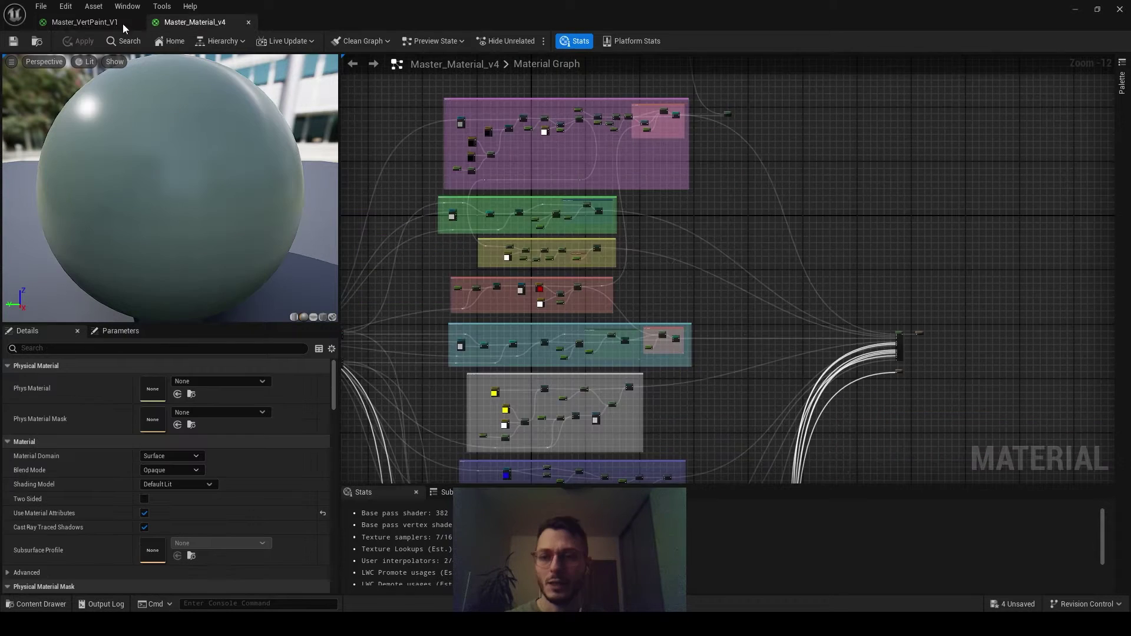
left_click(123, 24)
Create a material instance of Master_VertPaint_V1 in the Materials folder, apply it to Box4 and open it
left_click(1087, 9)
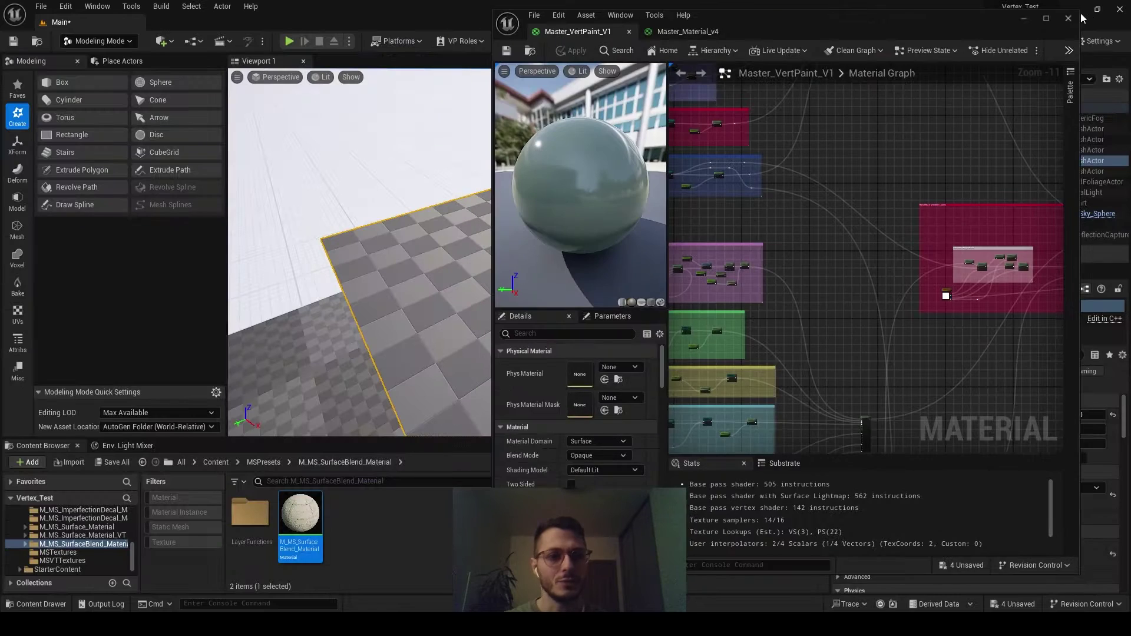
left_click_drag(851, 19, 1031, 22)
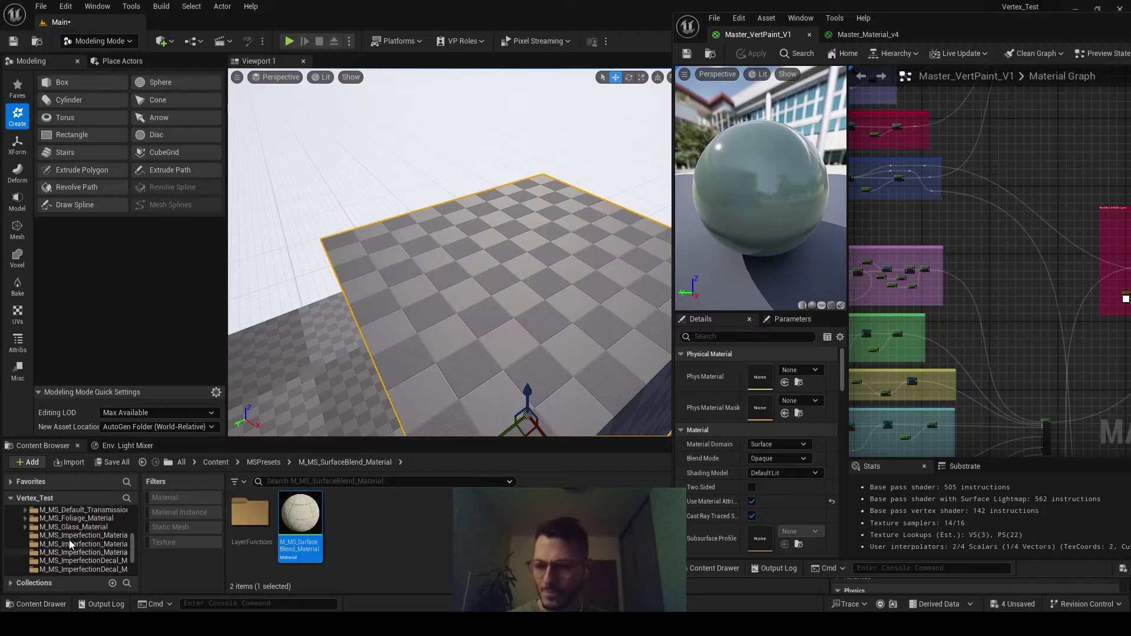
scroll(69, 540, "up", 5)
left_click(53, 545)
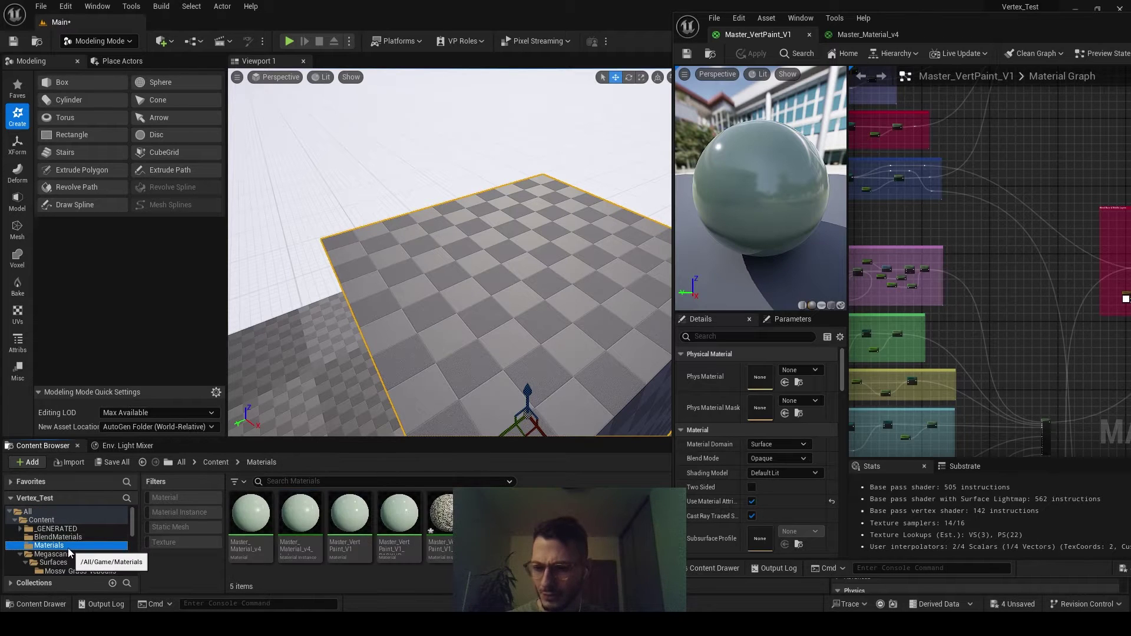
left_click(354, 519)
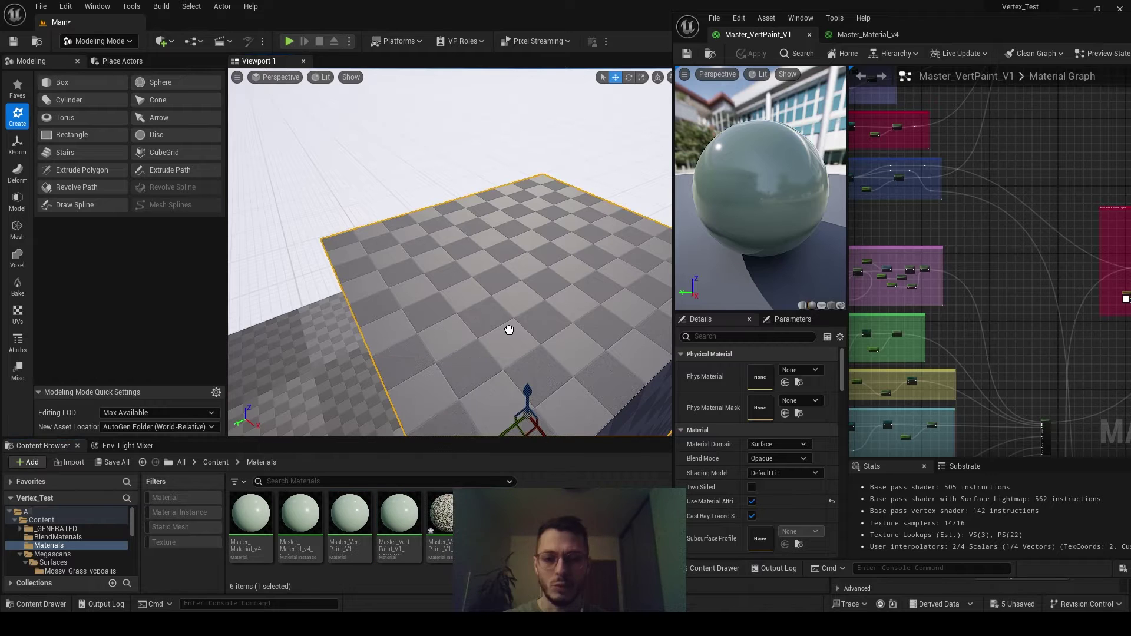
left_click_drag(509, 330, 512, 334)
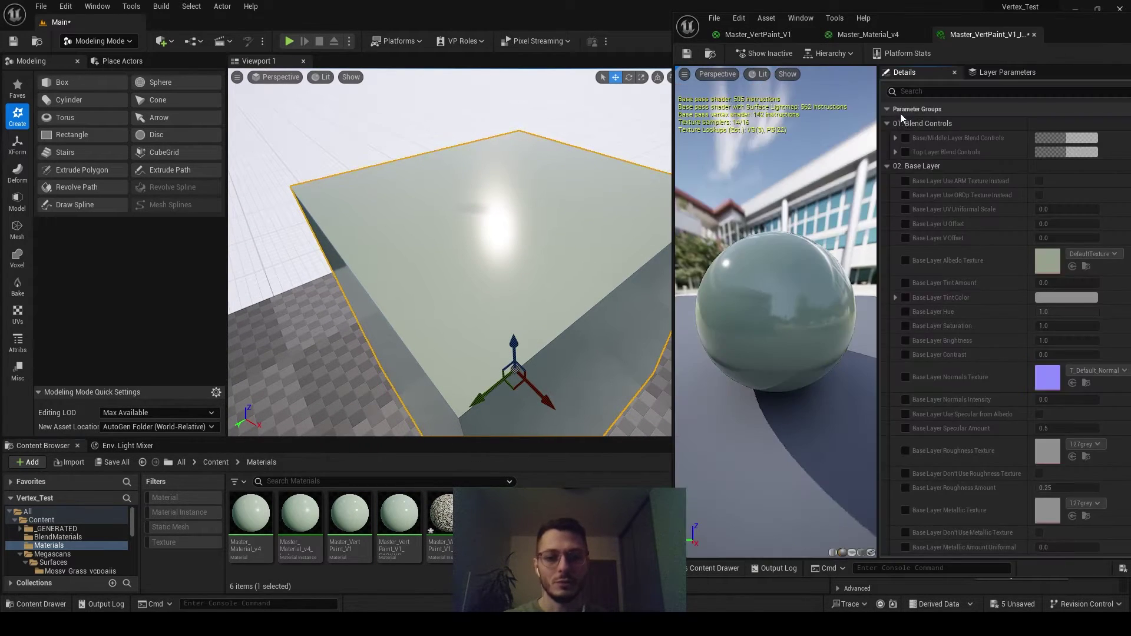
Review the instance's parameter groups by collapsing Blend Controls and the Base, Middle, Top and Puddle Layers, and check the Blend Controls parameters
left_click_drag(1060, 20, 831, 21)
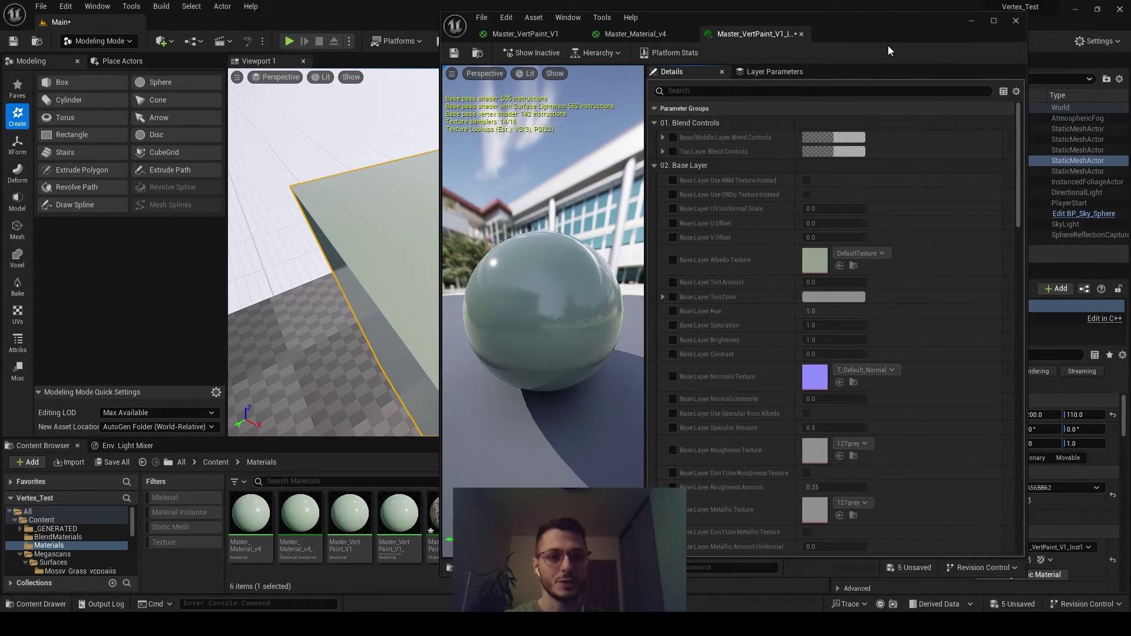
left_click(653, 123)
left_click(653, 136)
left_click(653, 151)
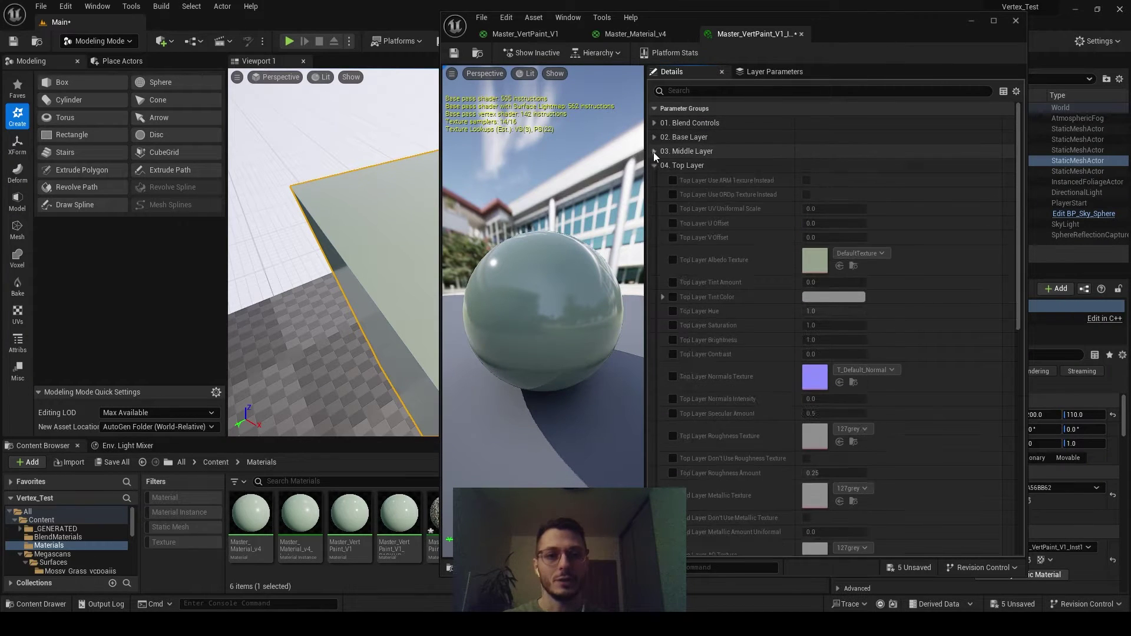
left_click(652, 165)
left_click(654, 180)
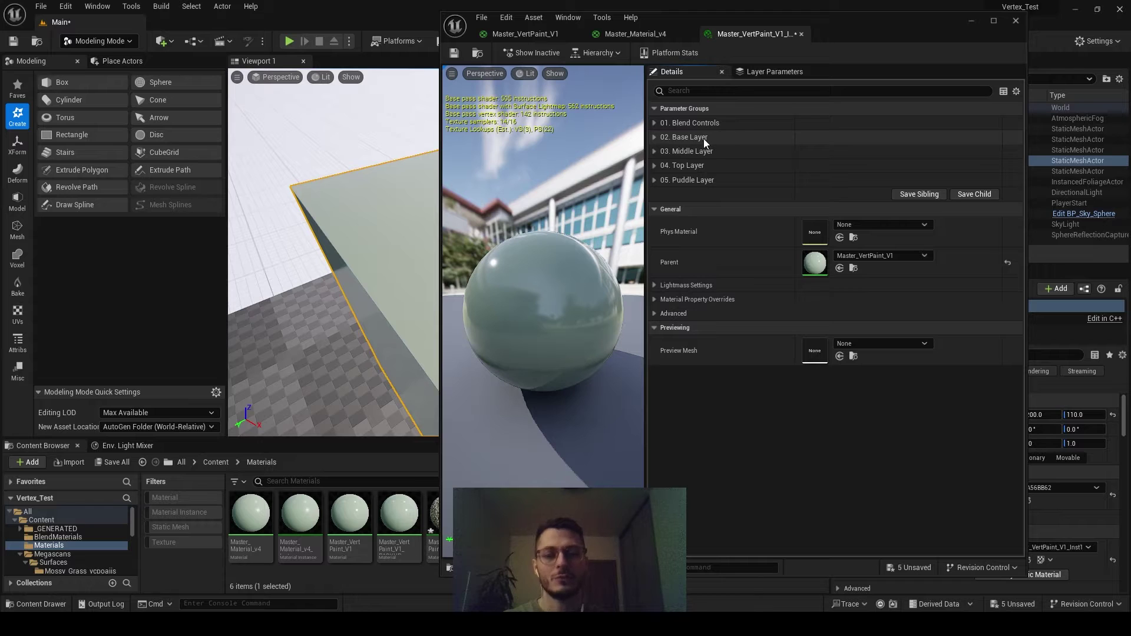
left_click(655, 124)
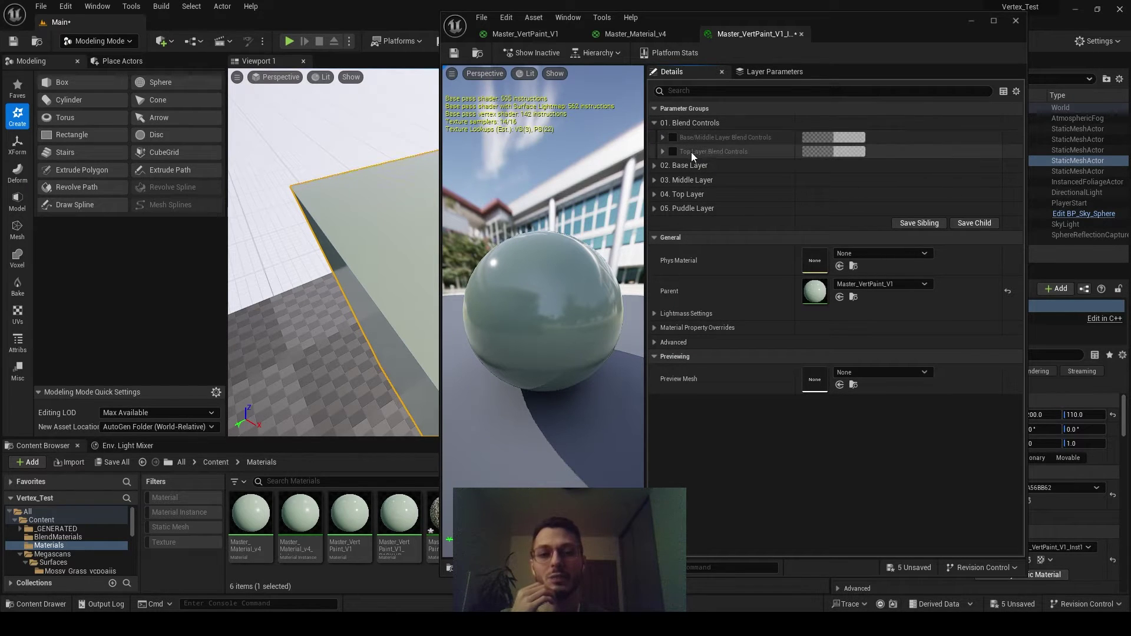
left_click(670, 123)
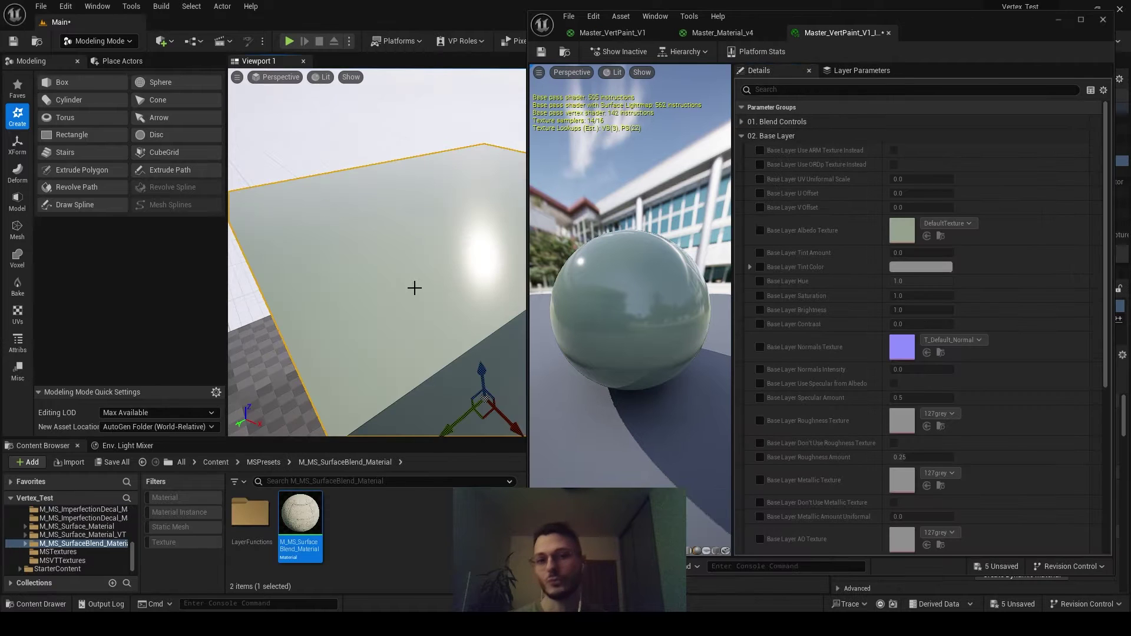
Examine the colored node groups of Master_Material_v4 with all nodes in the graph selected
left_click(743, 35)
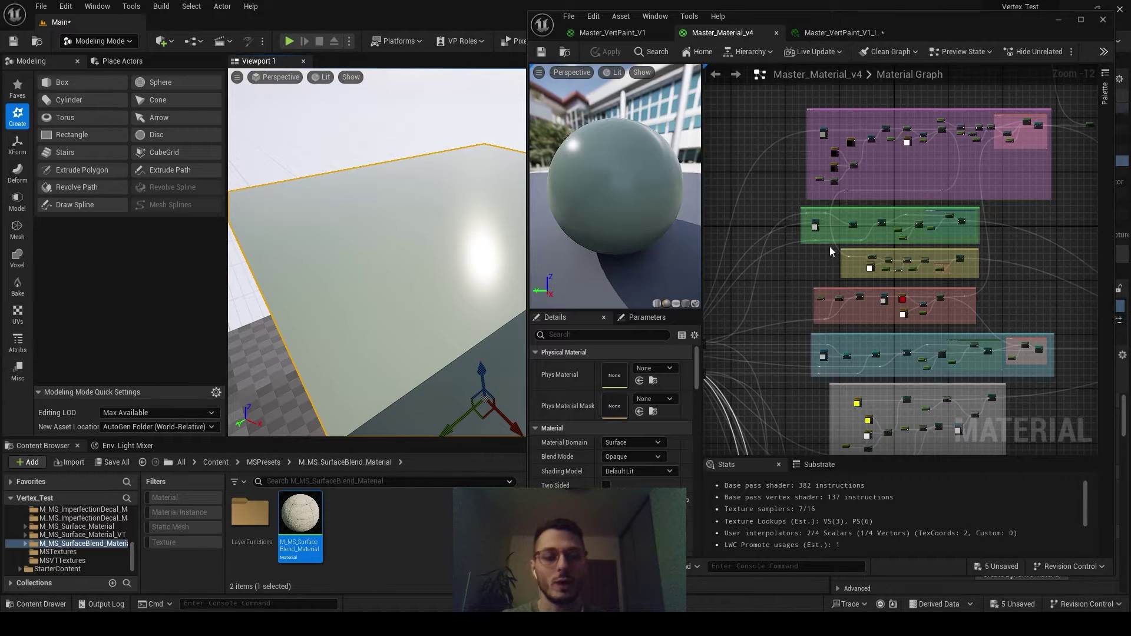
right_click_drag(829, 246, 738, 151)
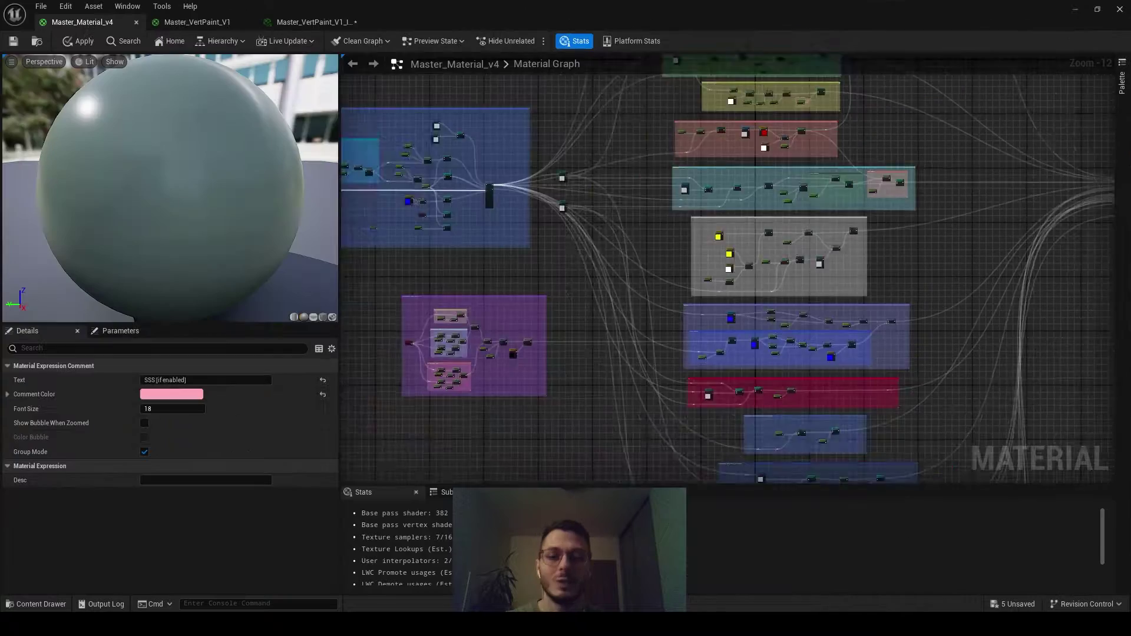
right_click_drag(582, 90, 537, 311)
key("ctrl+a")
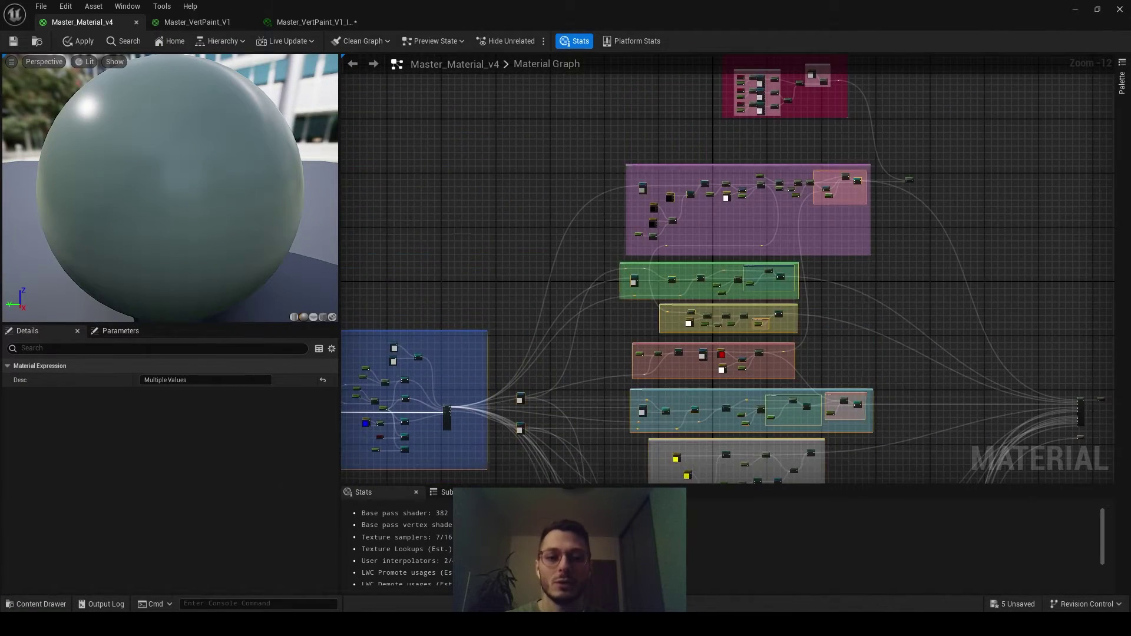
right_click_drag(942, 405, 876, 240)
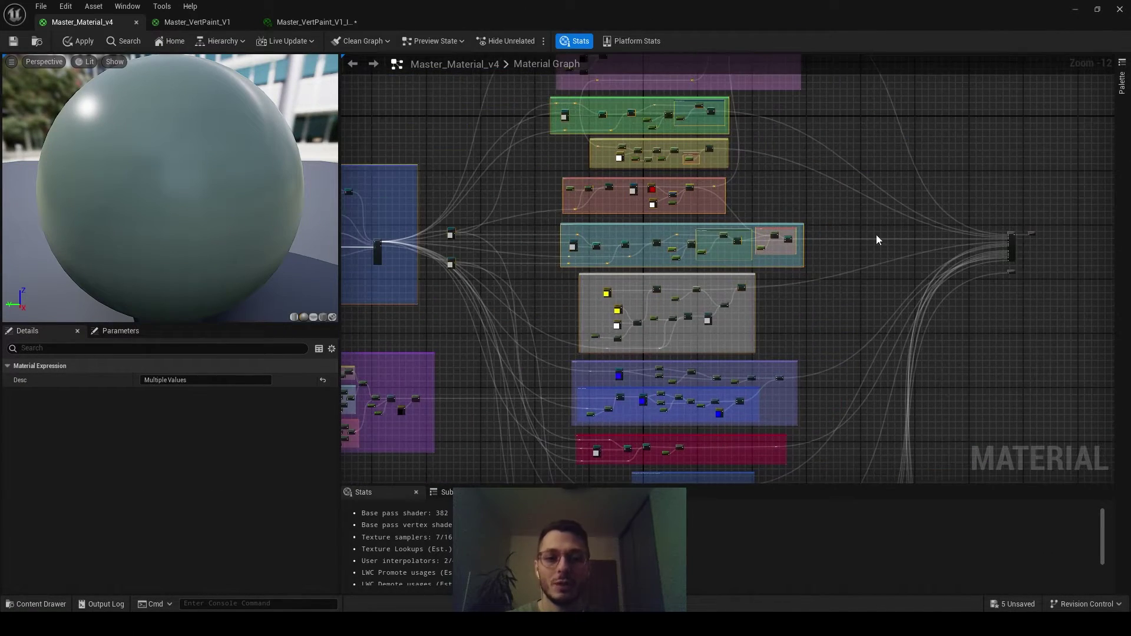
Close Master_Material_v4 without applying its changes and bring the layer node groups of Master_VertPaint_V1 into view
left_click(136, 22)
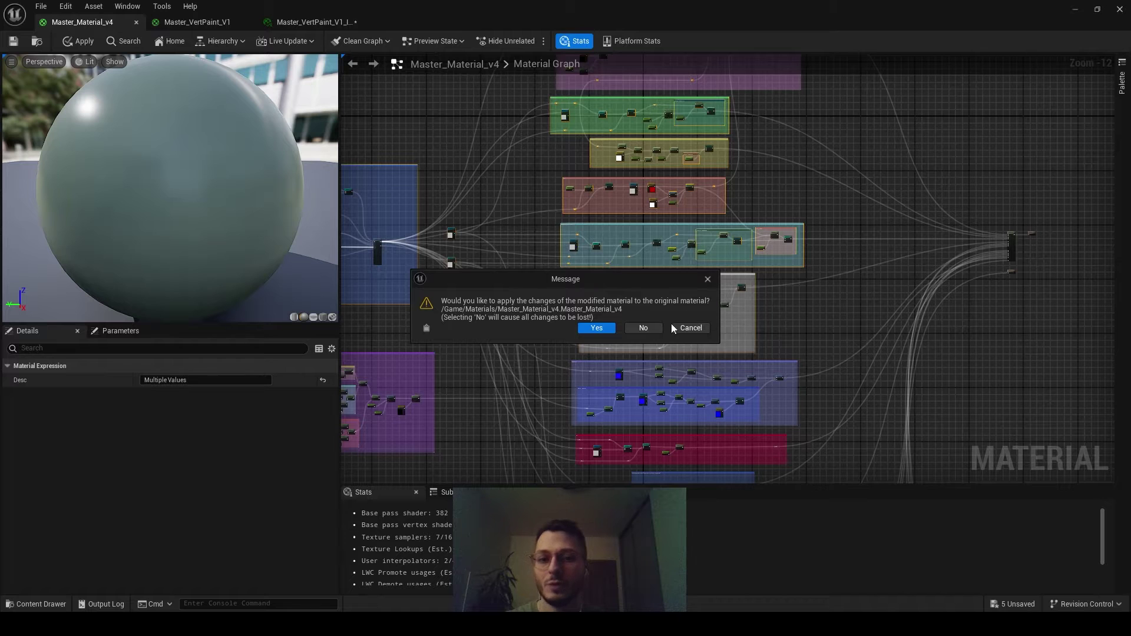
left_click(644, 328)
right_click_drag(756, 214, 648, 214)
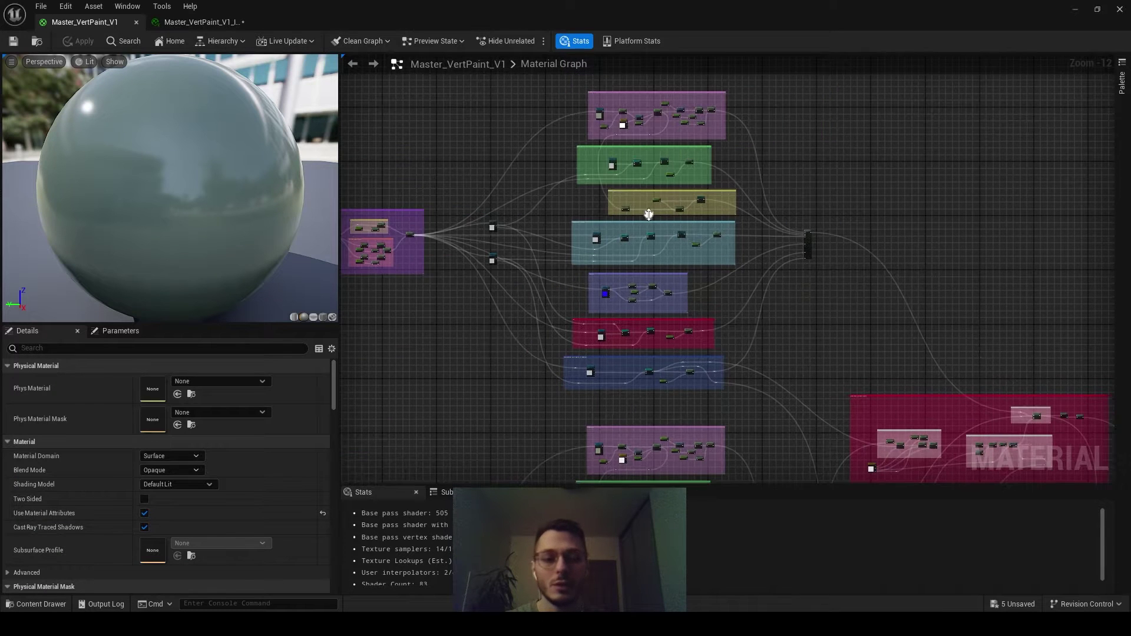
Examine the Base Layer's colored node groups in Master_VertPaint_V1, down to the Displacement UE5.3 Nanite group
right_click_drag(503, 168, 625, 187)
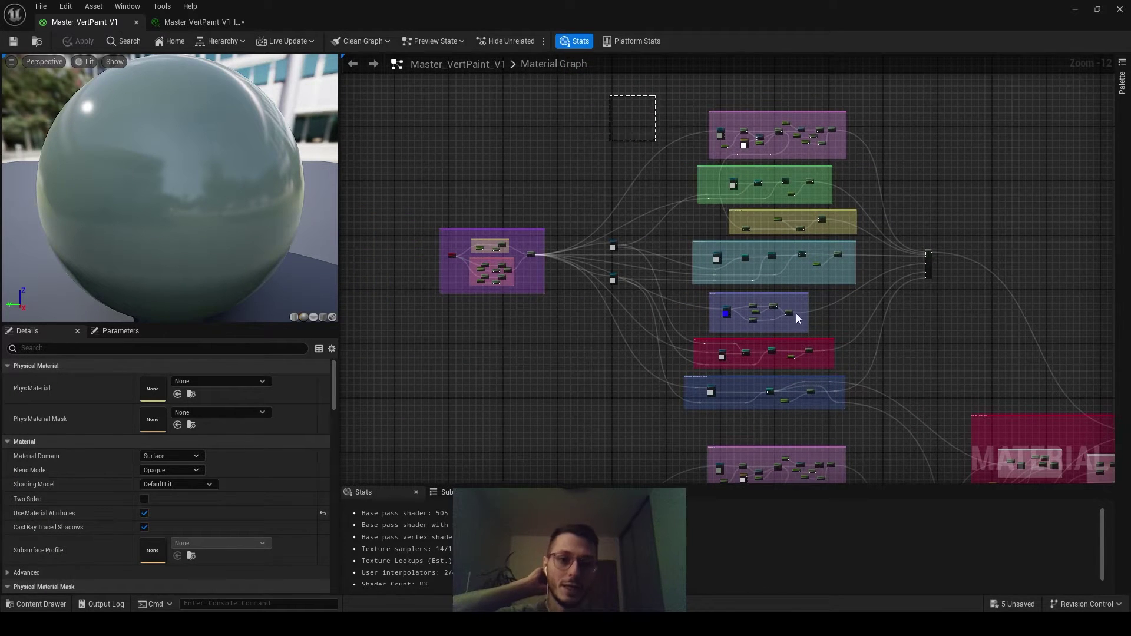
left_click_drag(798, 319, 873, 436)
scroll(762, 224, "up", 3)
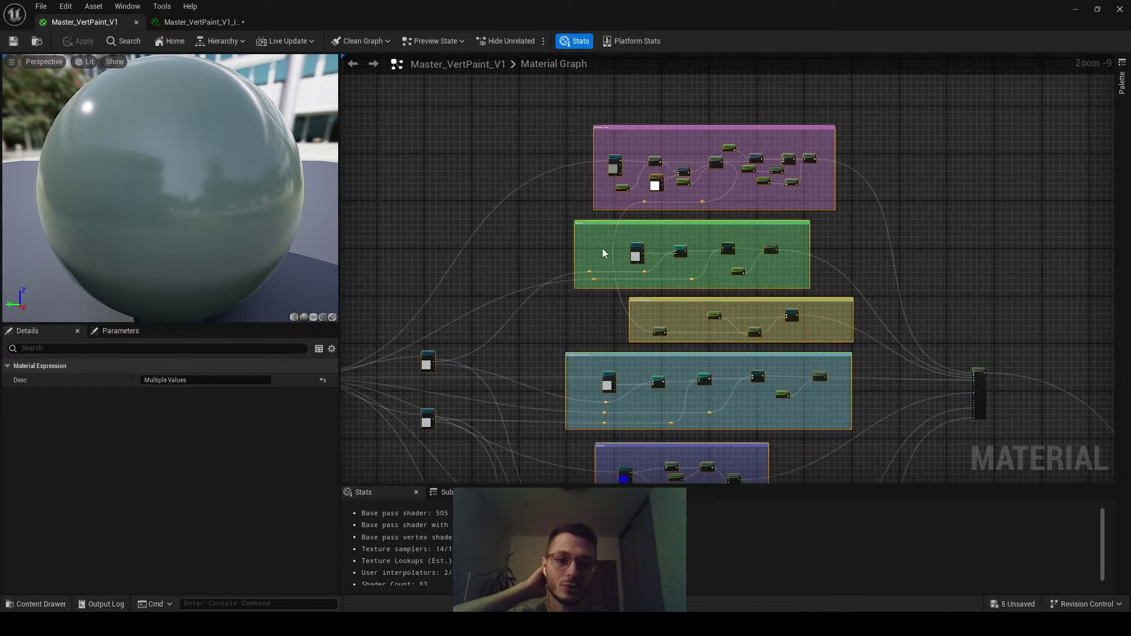
right_click_drag(491, 218, 493, 159)
right_click_drag(650, 282, 675, 173)
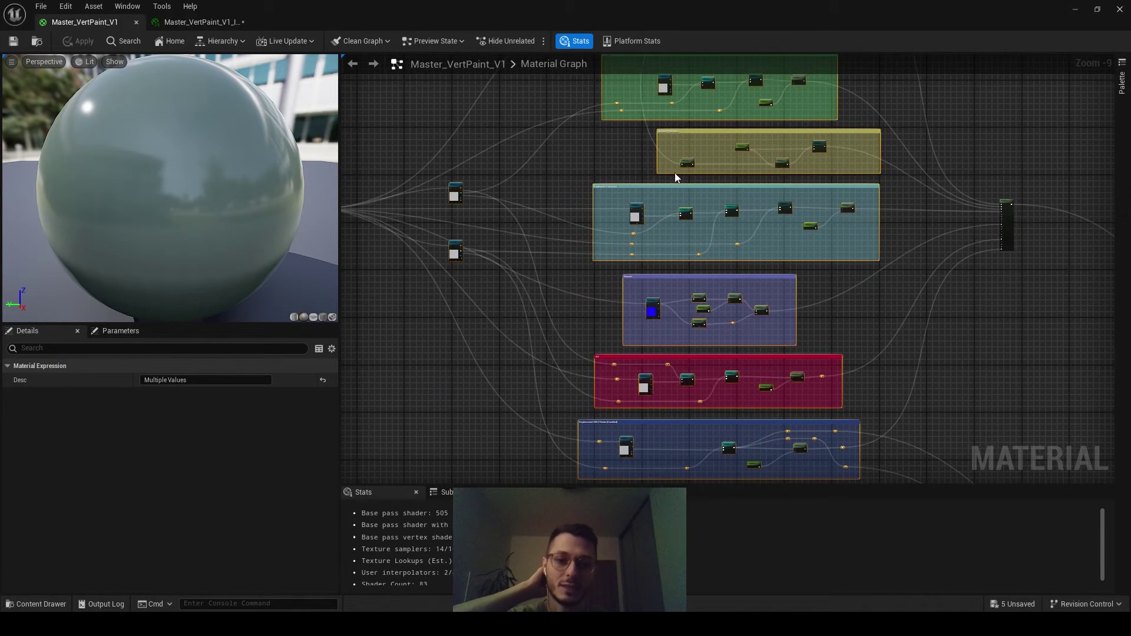
right_click(565, 319)
right_click(563, 273)
right_click(566, 247)
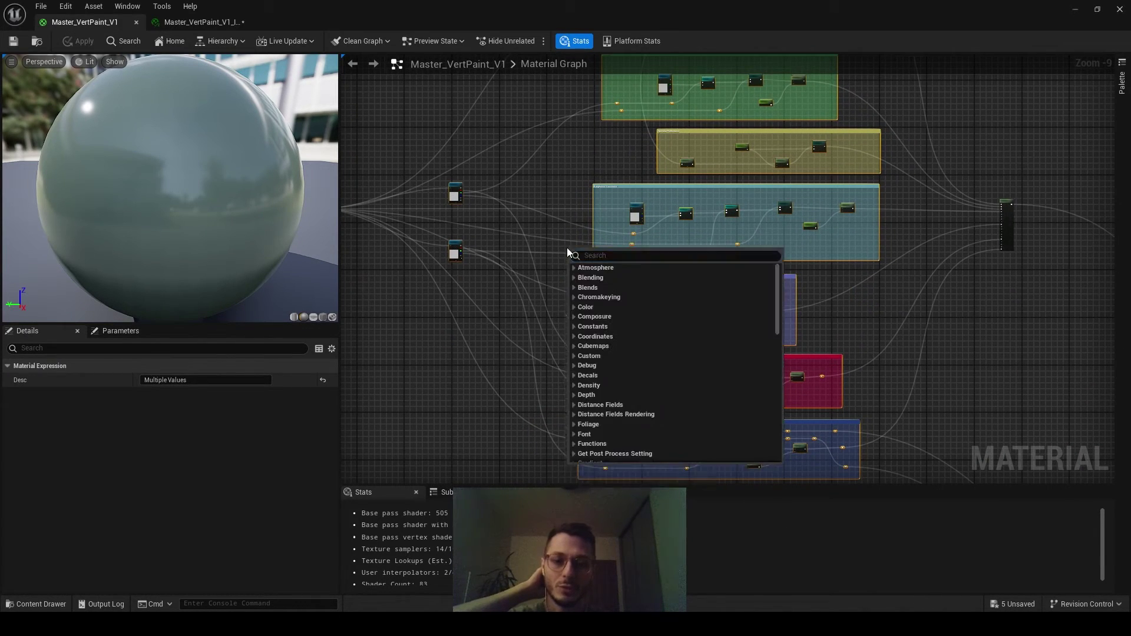
left_click(554, 246)
scroll(549, 164, "up", 5)
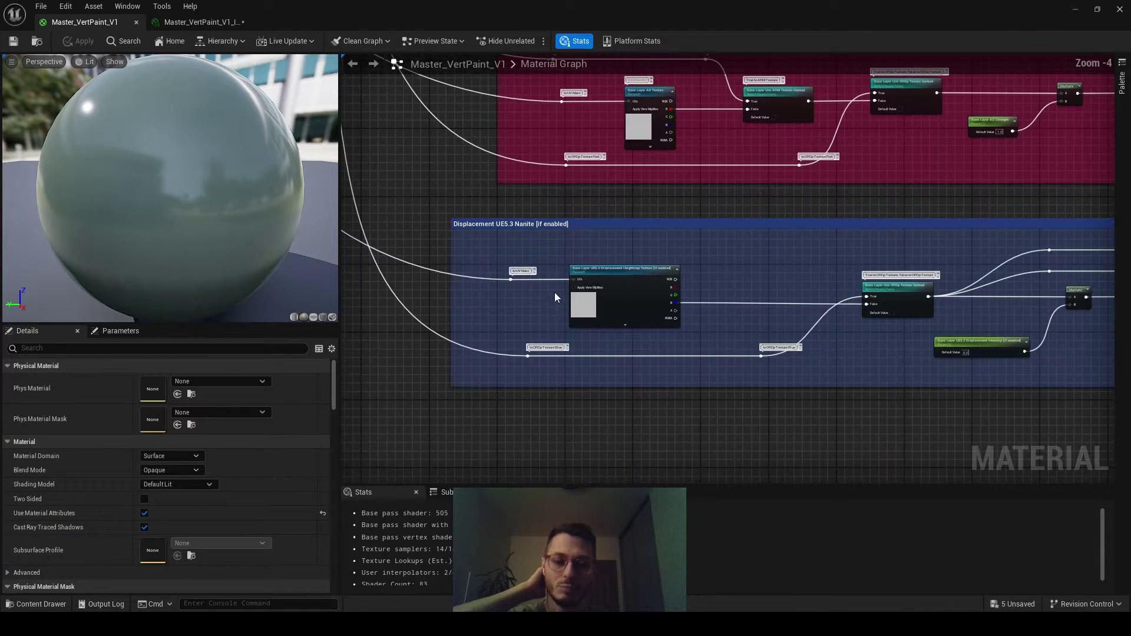
left_click(607, 277)
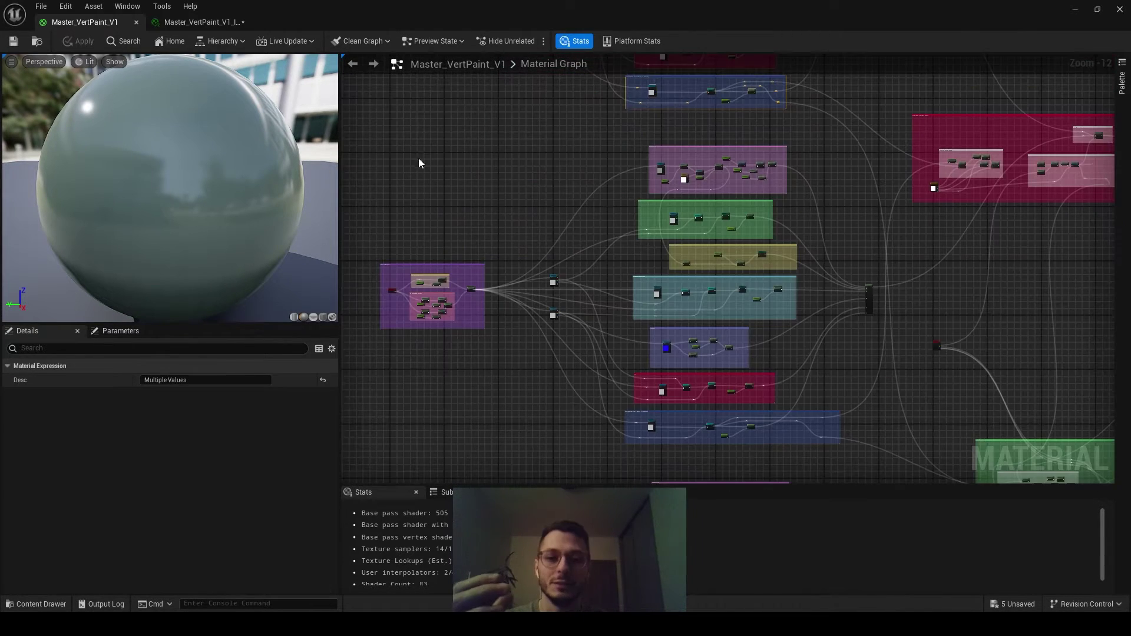
Examine the repeated node groups of the layers below the Base Layer in the graph
left_click_drag(413, 158, 832, 445)
right_click_drag(813, 435, 820, 123)
left_click_drag(430, 184, 740, 445)
right_click_drag(571, 162, 465, 333)
right_click_drag(621, 211, 563, 362)
right_click_drag(642, 271, 661, 288)
scroll(700, 286, "up", 5)
scroll(638, 275, "up", 7)
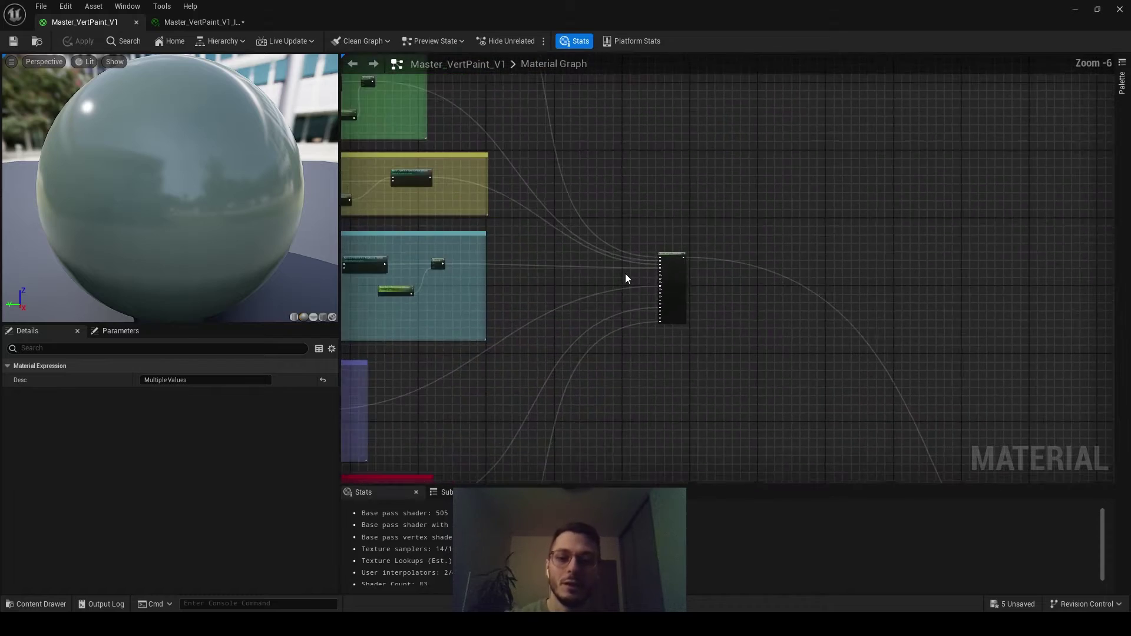
Inspect the MakeMaterialAttributes nodes that collect each layer's outputs
left_click(749, 217)
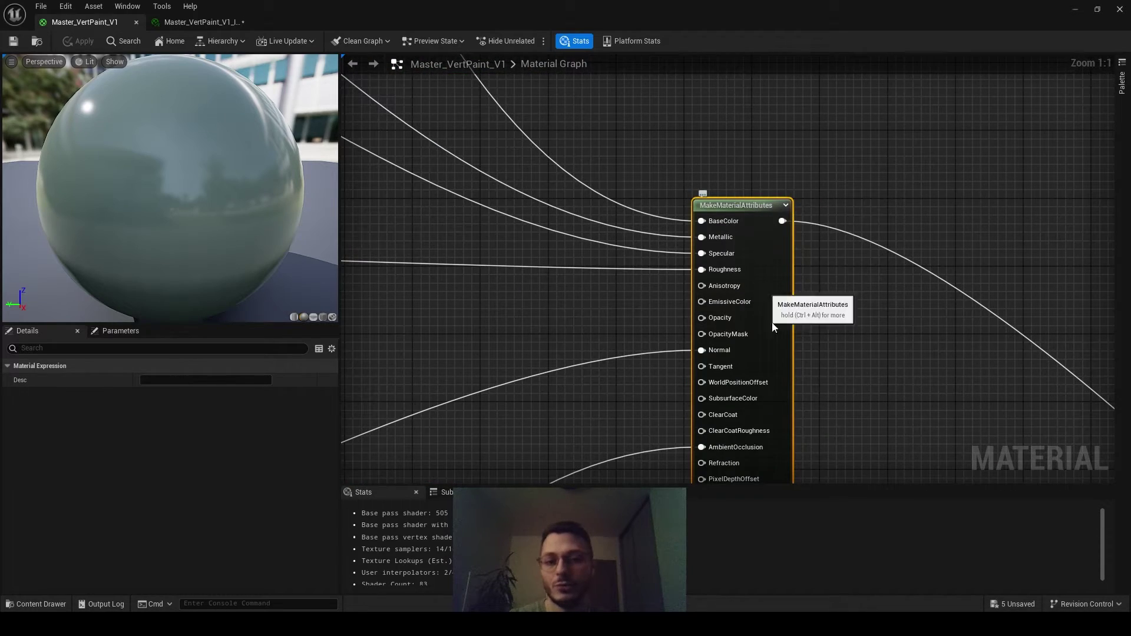
scroll(759, 242, "down", 7)
scroll(764, 246, "down", 2)
right_click_drag(753, 279, 705, 59)
right_click_drag(719, 220, 719, 81)
right_click_drag(736, 303, 728, 149)
scroll(705, 216, "up", 8)
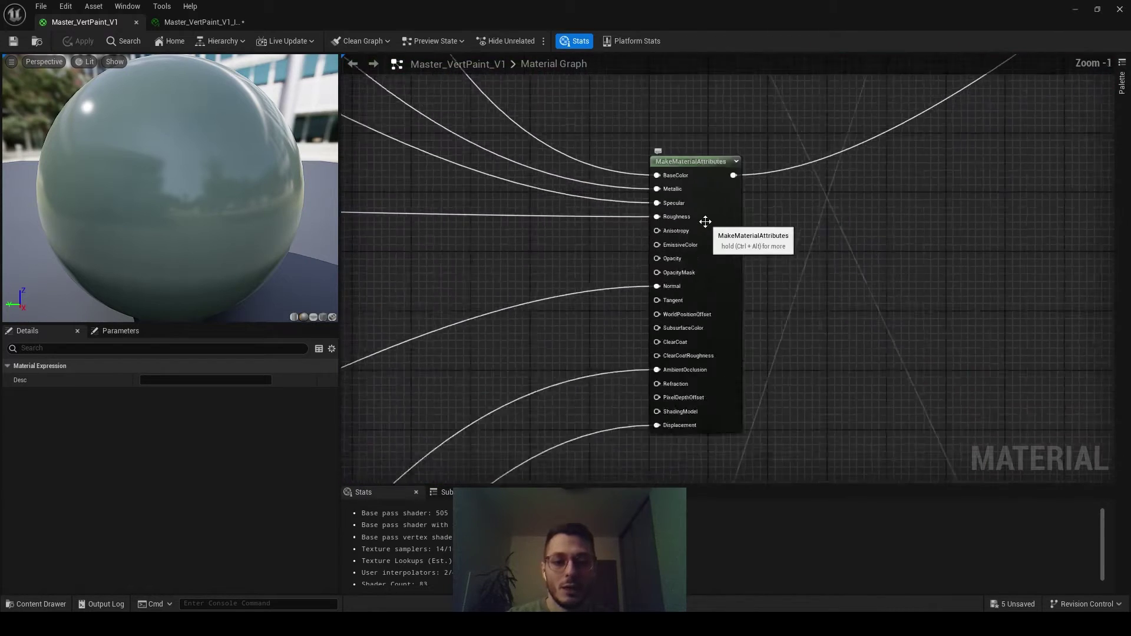
scroll(704, 222, "down", 8)
Examine the large red, green and blue node groups that follow the layers' MakeMaterialAttributes nodes
left_click_drag(588, 179, 939, 377)
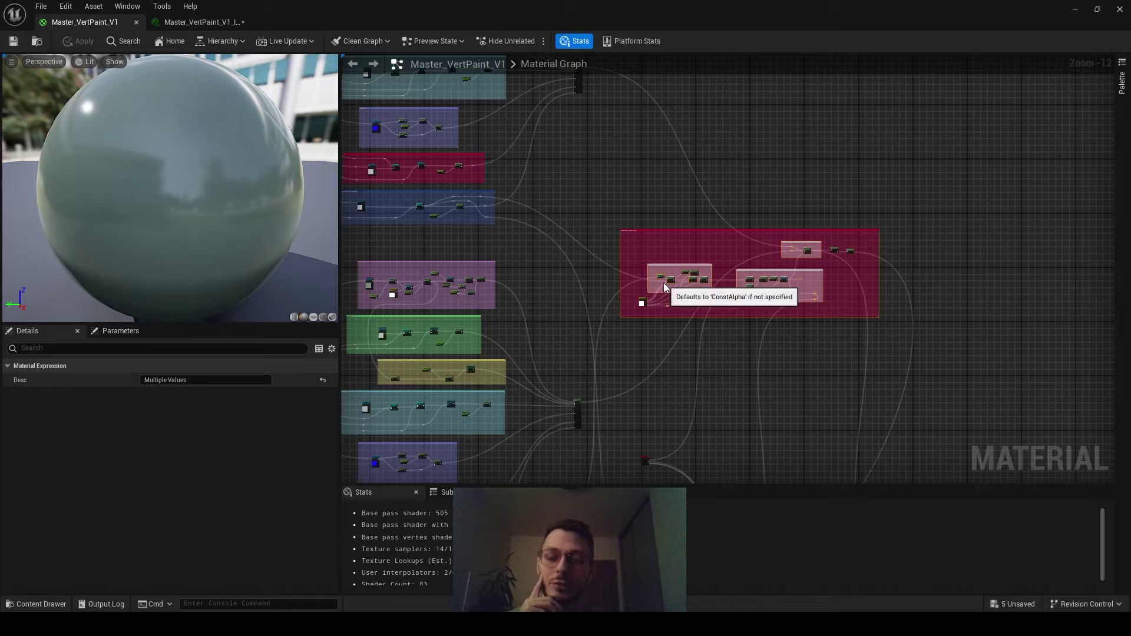
right_click_drag(899, 376, 669, 59)
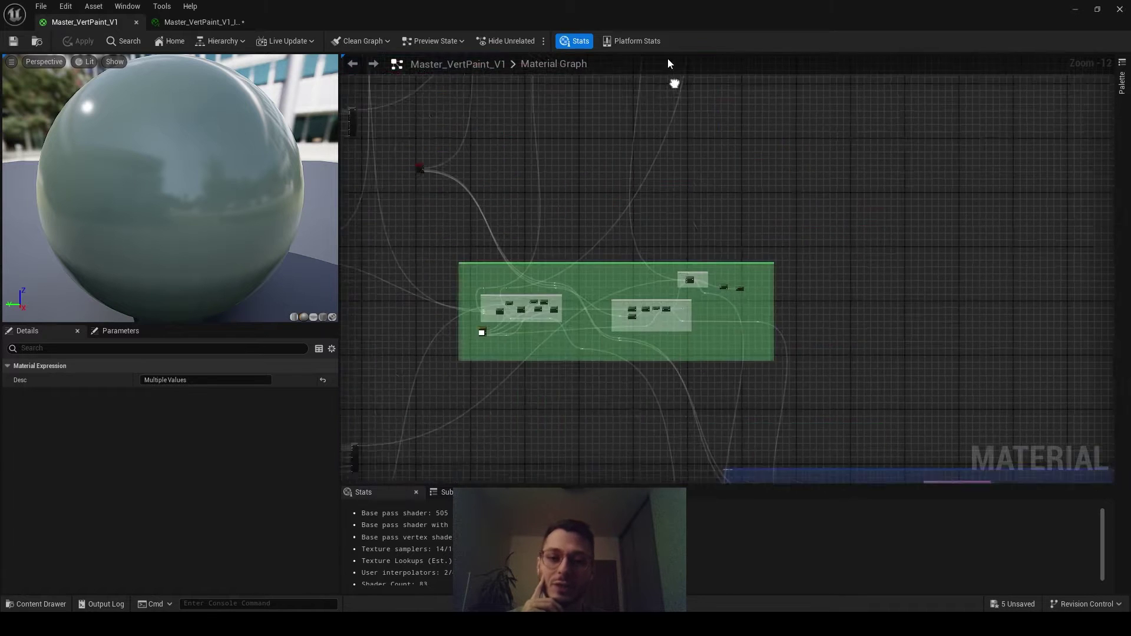
right_click_drag(665, 157, 790, 152)
left_click_drag(540, 207, 934, 365)
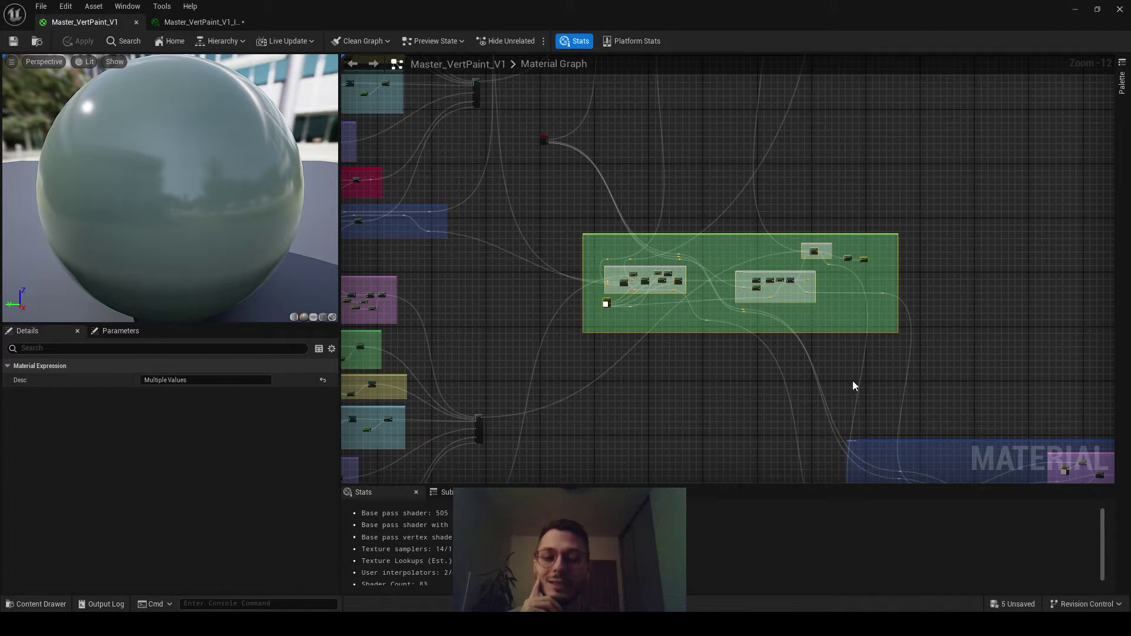
right_click_drag(839, 424, 578, 215)
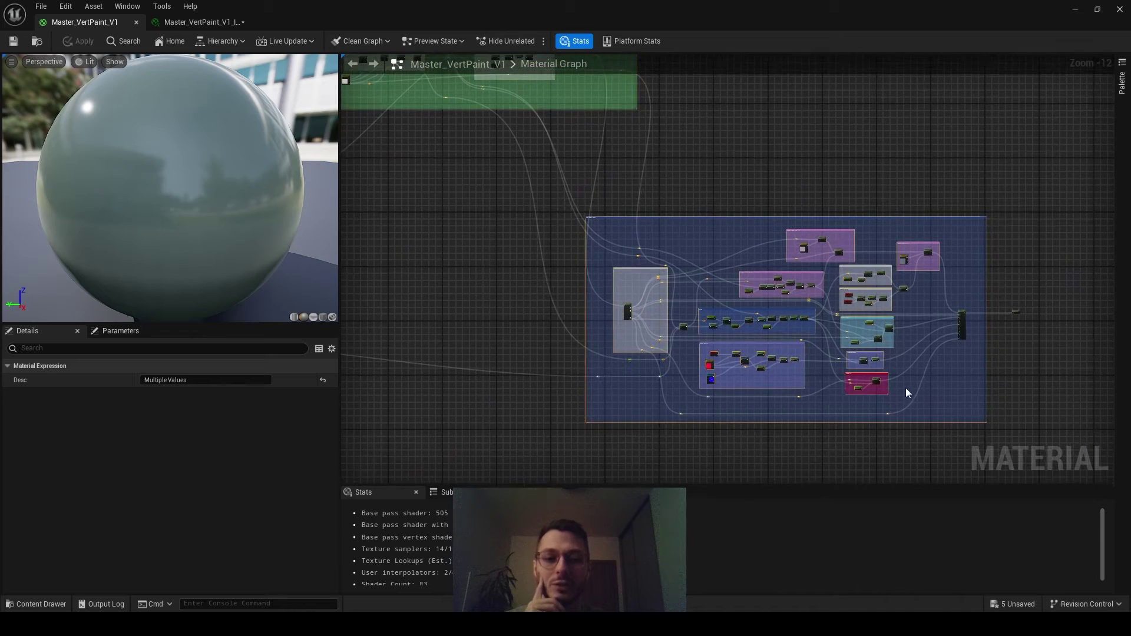
right_click_drag(1065, 325, 964, 309)
key("Home")
left_click_drag(735, 207, 568, 321)
In the material instance, turn on Base Layer Use ORDp Texture Instead and enable the Base Layer ORDp, Albedo and Normals Texture overrides
scroll(646, 338, "down", 5)
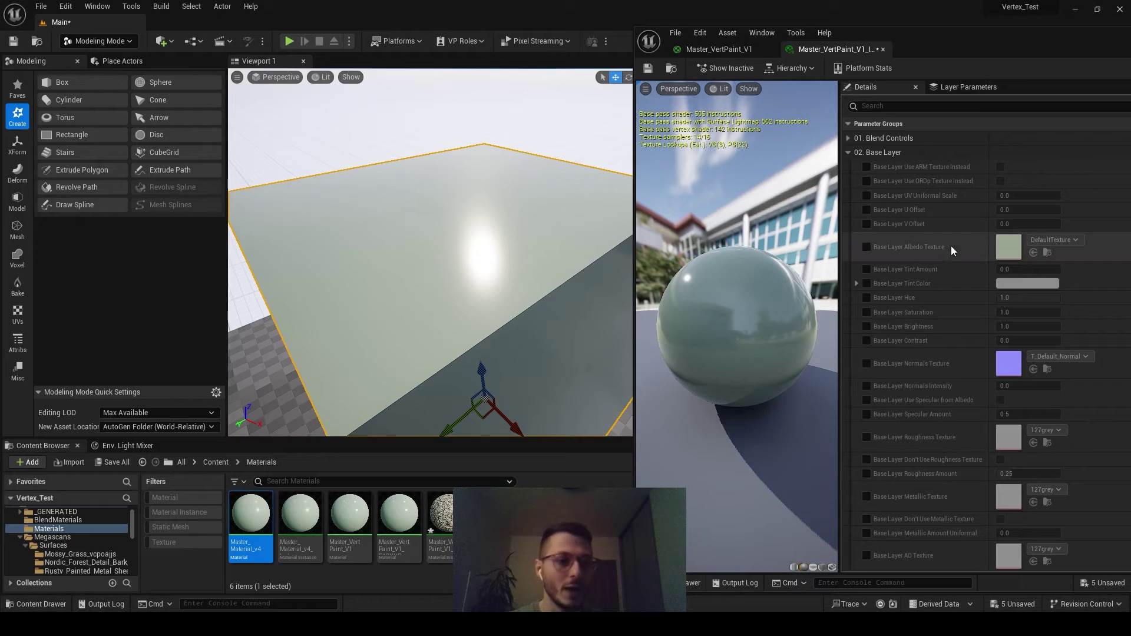
left_click_drag(985, 47, 868, 36)
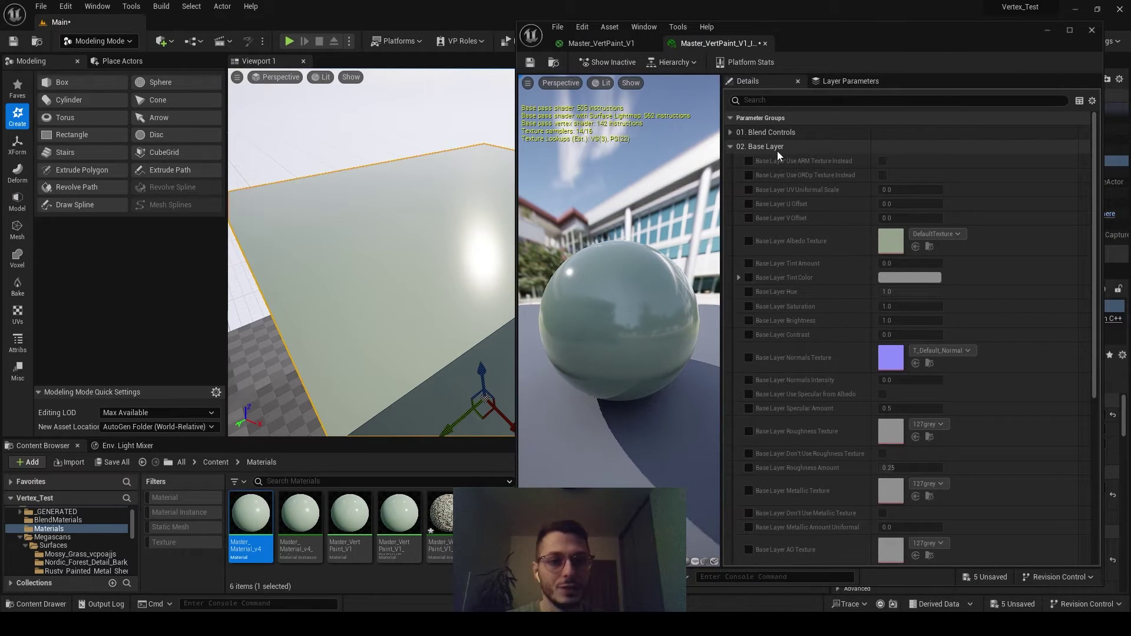
left_click(749, 175)
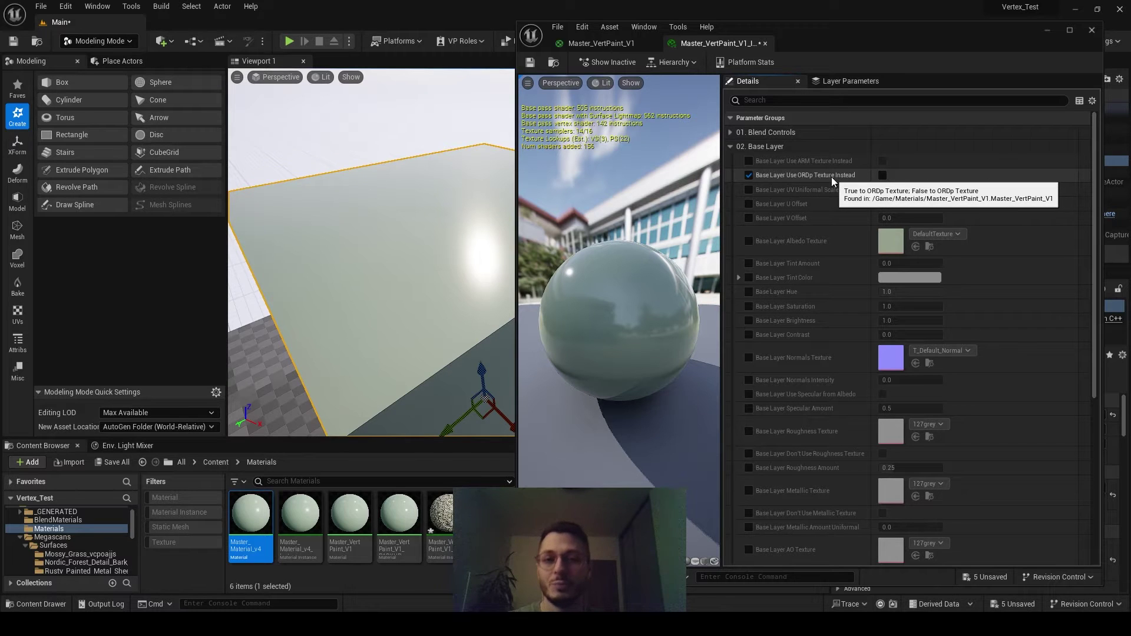
left_click(883, 176)
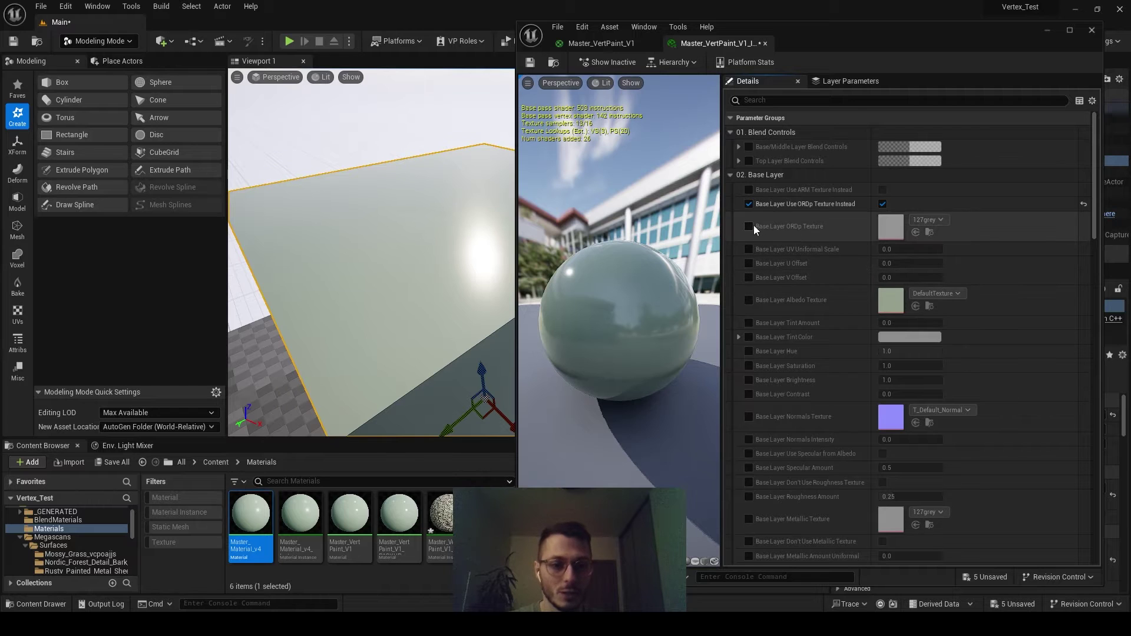
left_click(749, 227)
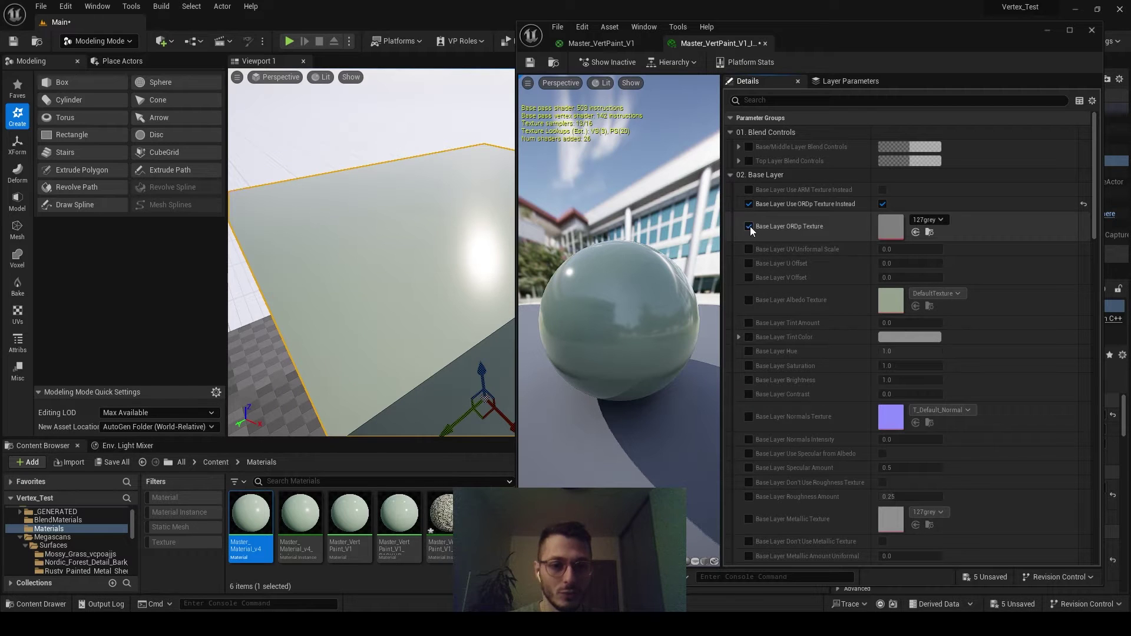
left_click(748, 300)
left_click(748, 416)
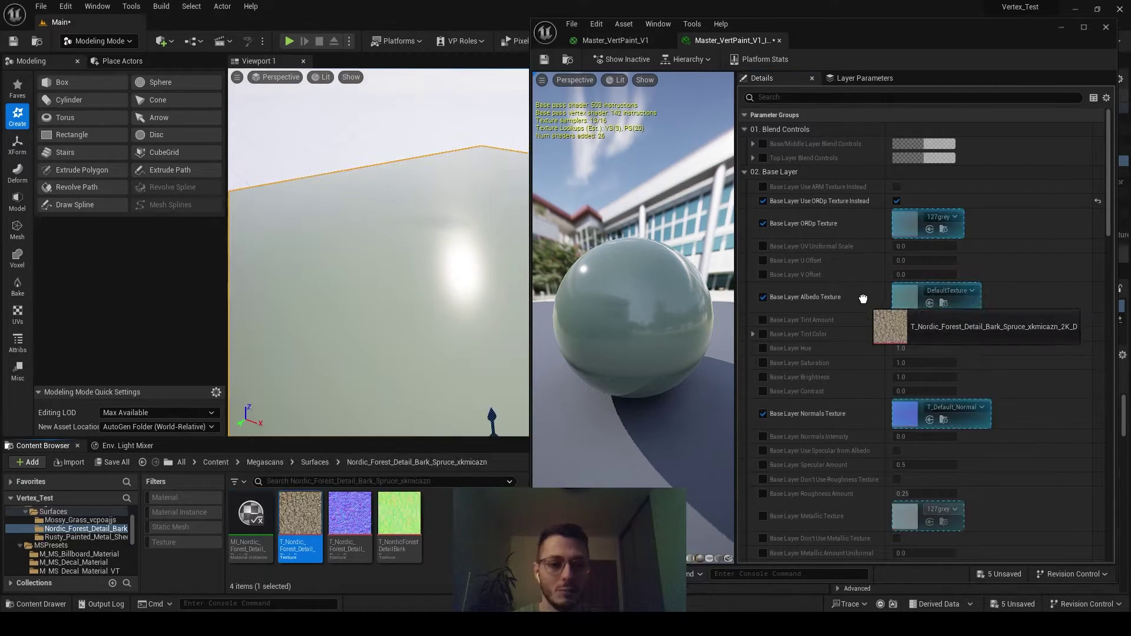
Assign the Nordic_Forest_Detail_Bark_Spruce albedo, ORDp and normal textures to the matching Base Layer texture parameters
left_click_drag(862, 299, 906, 296)
left_click(392, 518)
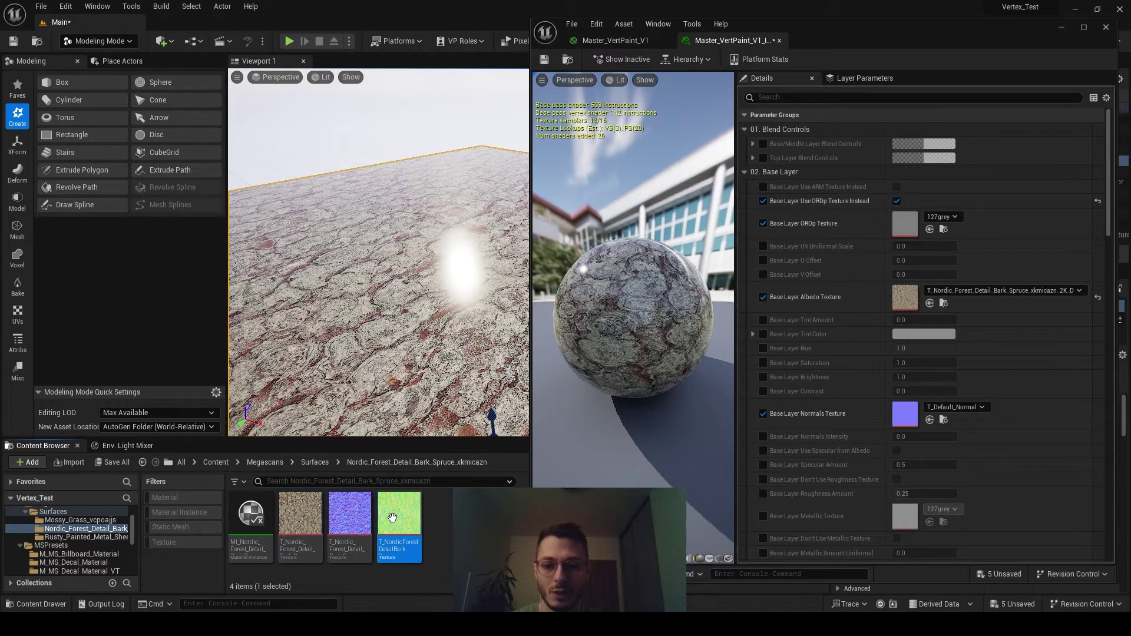
left_click_drag(393, 518, 905, 224)
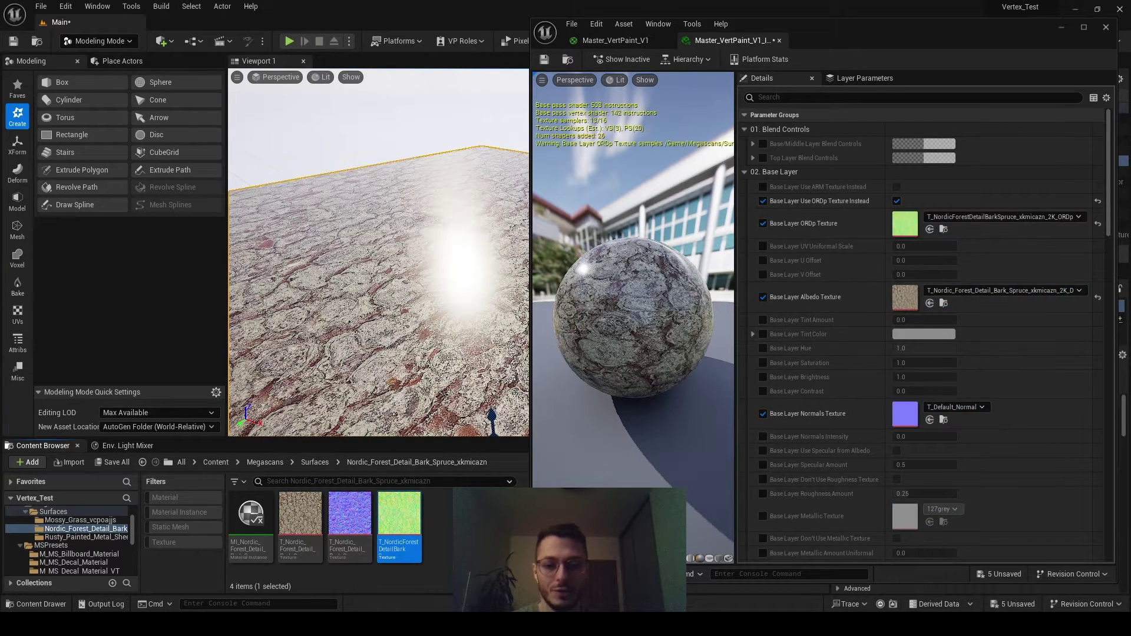
left_click_drag(350, 519, 906, 415)
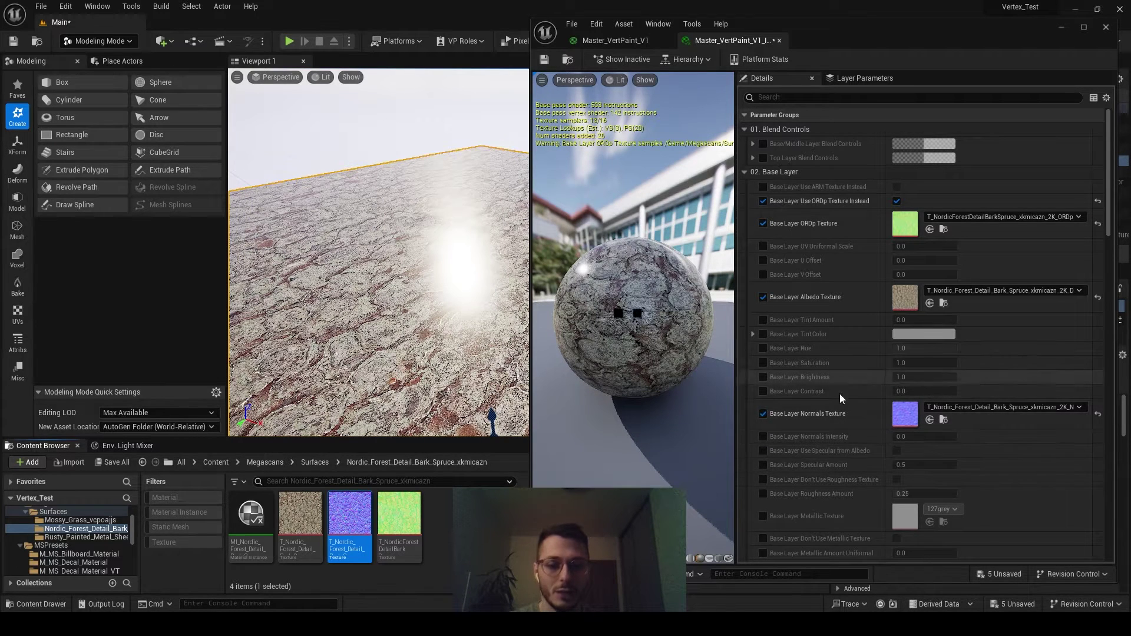
Override the Base Layer's Roughness Amount with 1.0 and its Specular Amount with 0
scroll(817, 468, "down", 3)
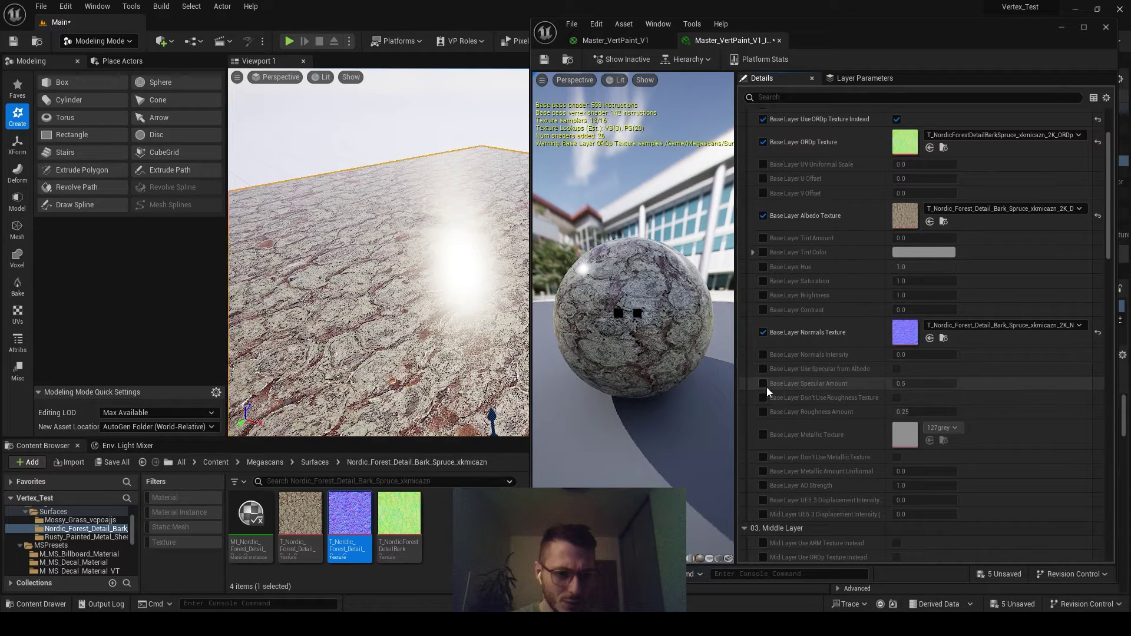
left_click(762, 411)
scroll(765, 409, "down", 1)
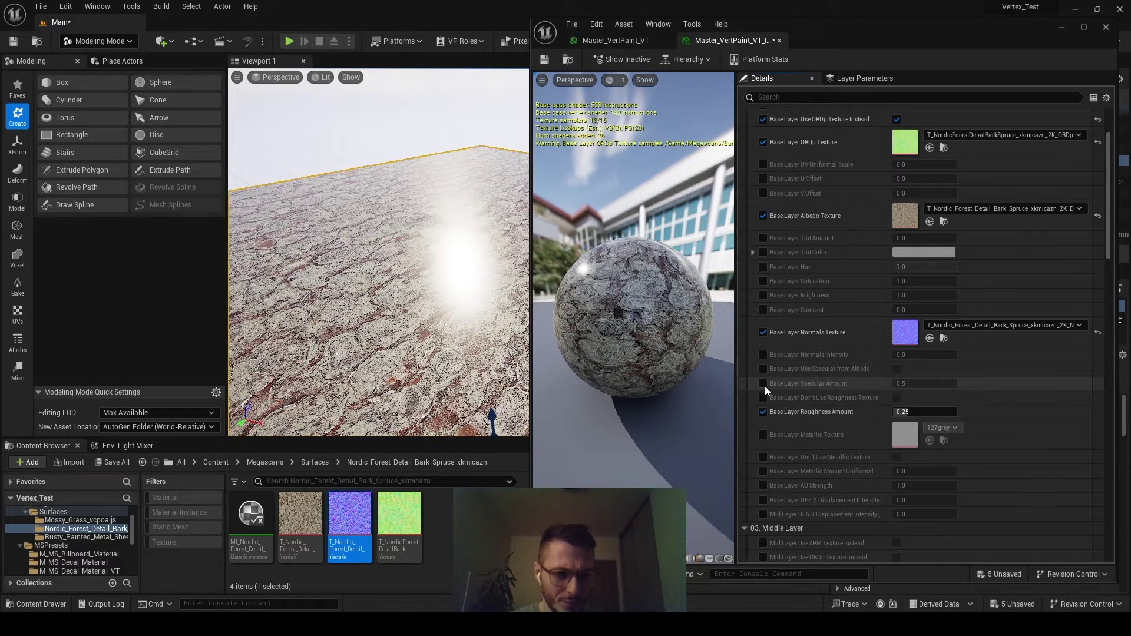
left_click(762, 371)
left_click(925, 371)
type("0")
key("Return")
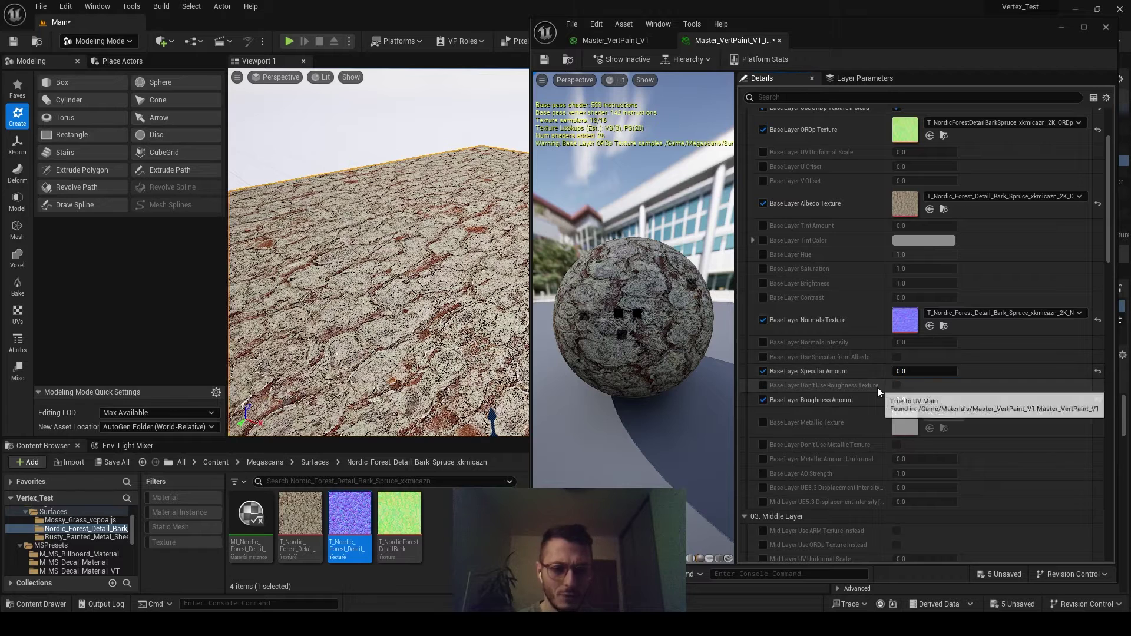
Turn on Mid Layer Use ORDp Texture Instead and enable the Mid Layer ORDp, Albedo and Normals Texture overrides
scroll(825, 299, "down", 4)
scroll(825, 298, "down", 5)
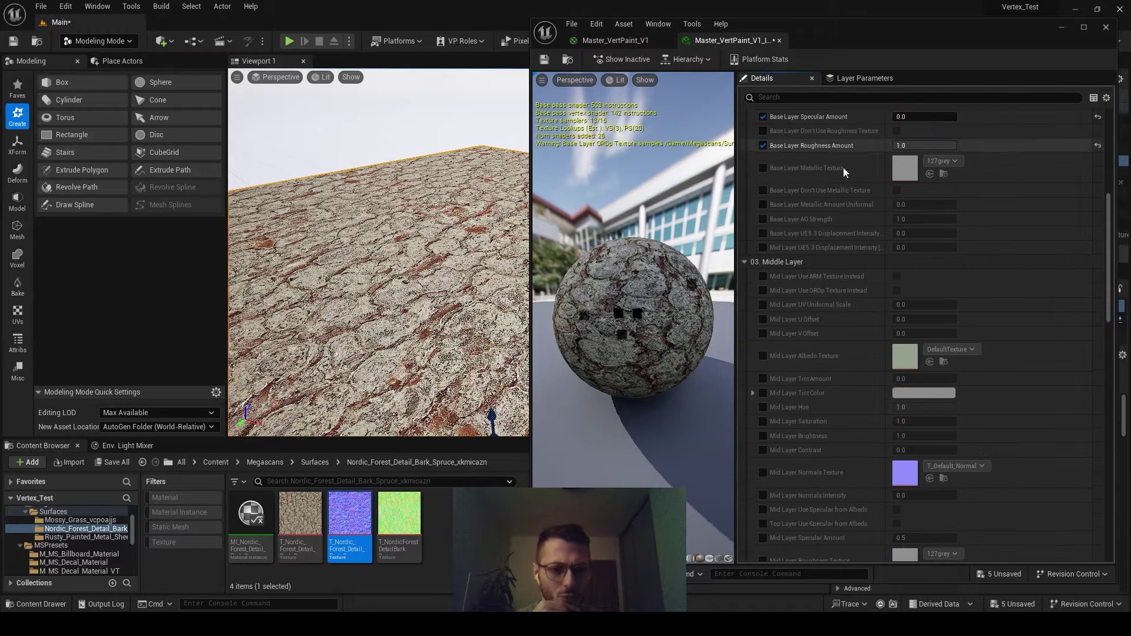
left_click(763, 290)
scroll(826, 236, "up", 4)
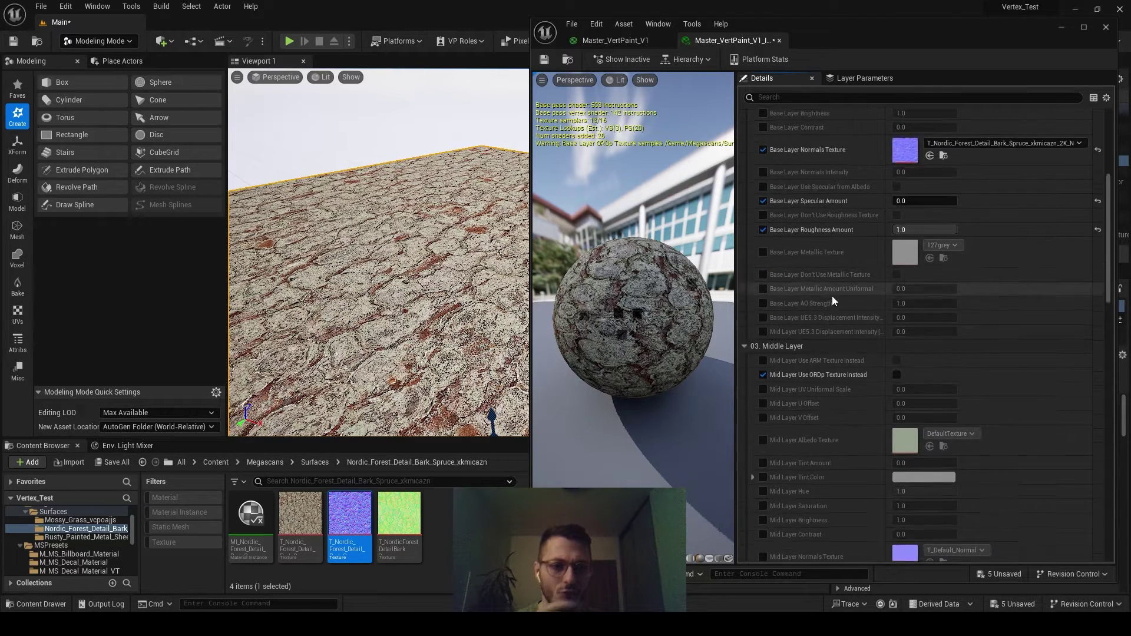
scroll(832, 296, "down", 3)
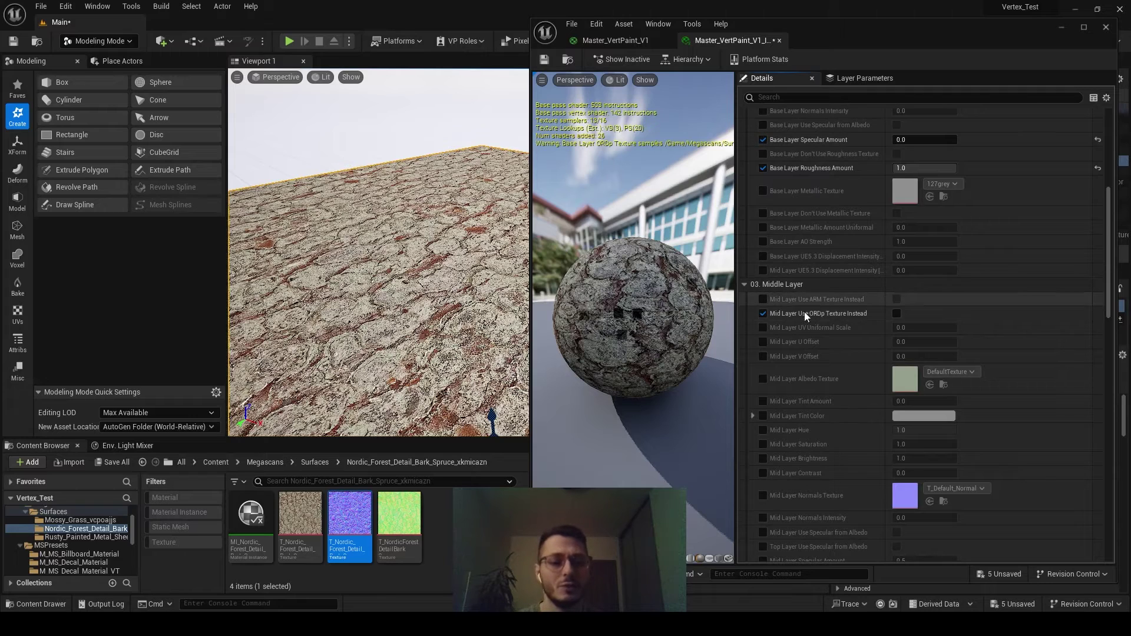
right_click_drag(818, 313, 816, 305)
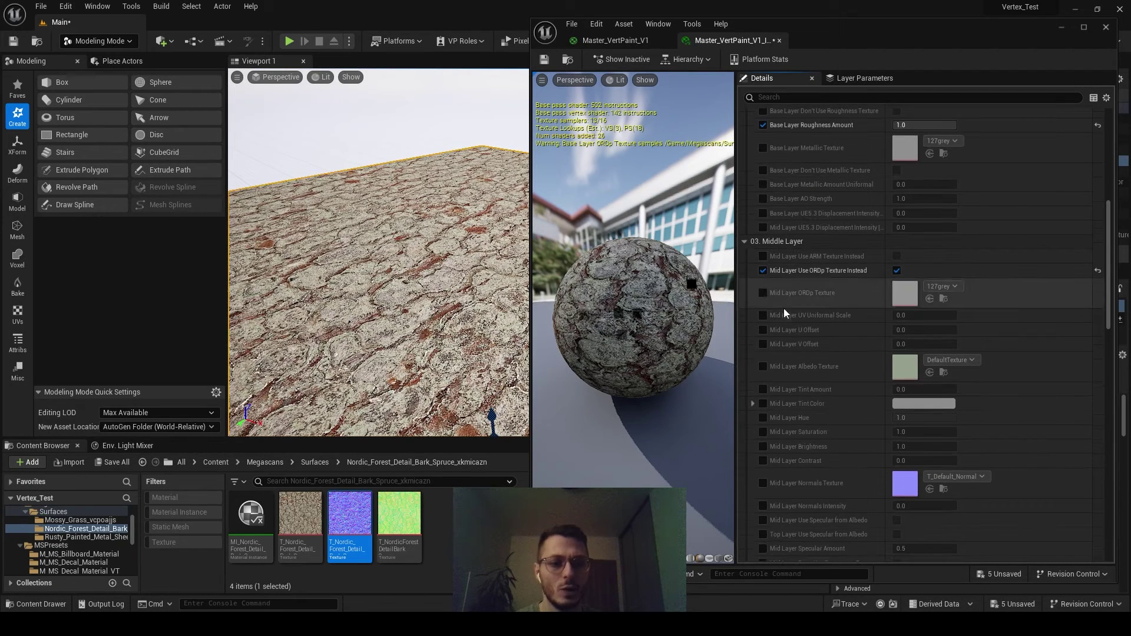
left_click(763, 293)
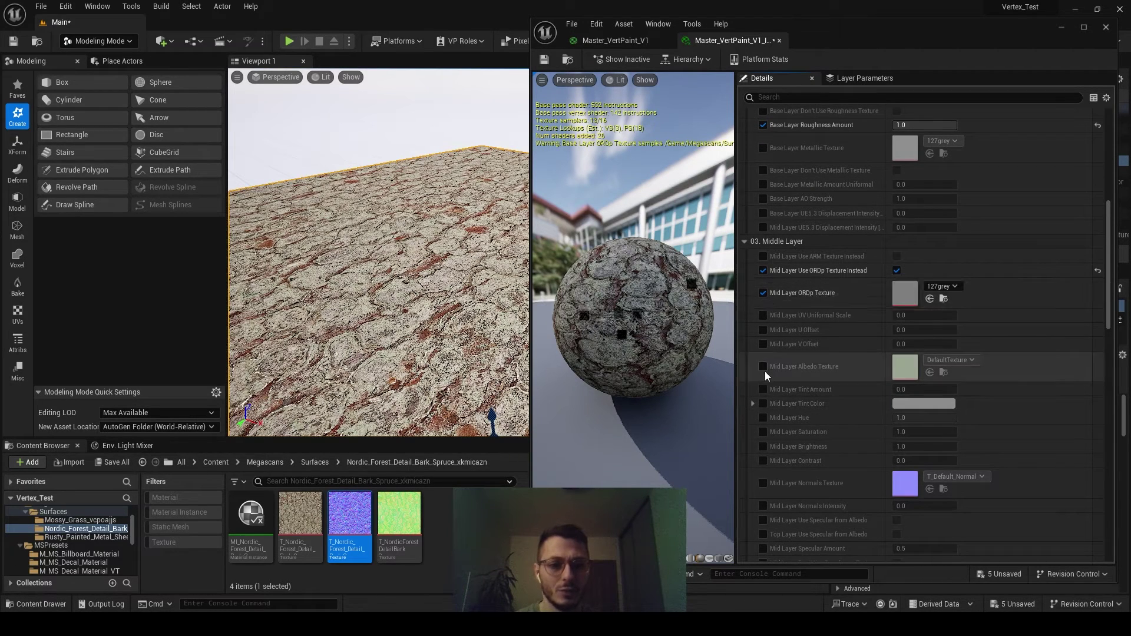
left_click(764, 366)
left_click(762, 483)
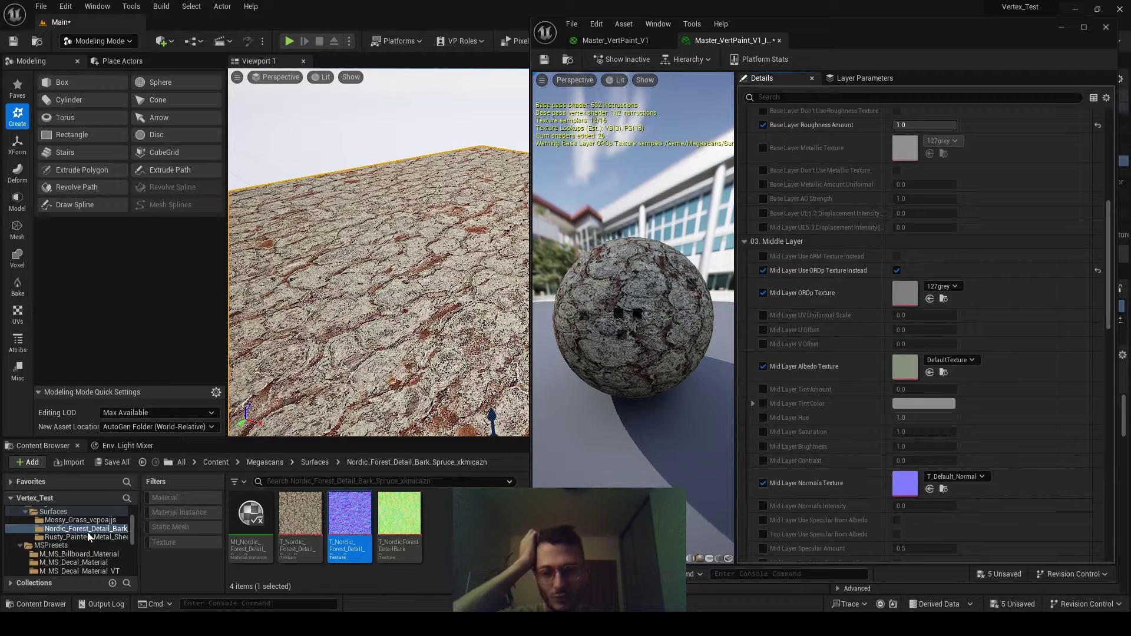
Assign the albedo, normal and ORDp textures from the Mossy_Grass_vcpoajjs folder to the matching Mid Layer texture parameters
left_click(97, 529)
left_click(80, 520)
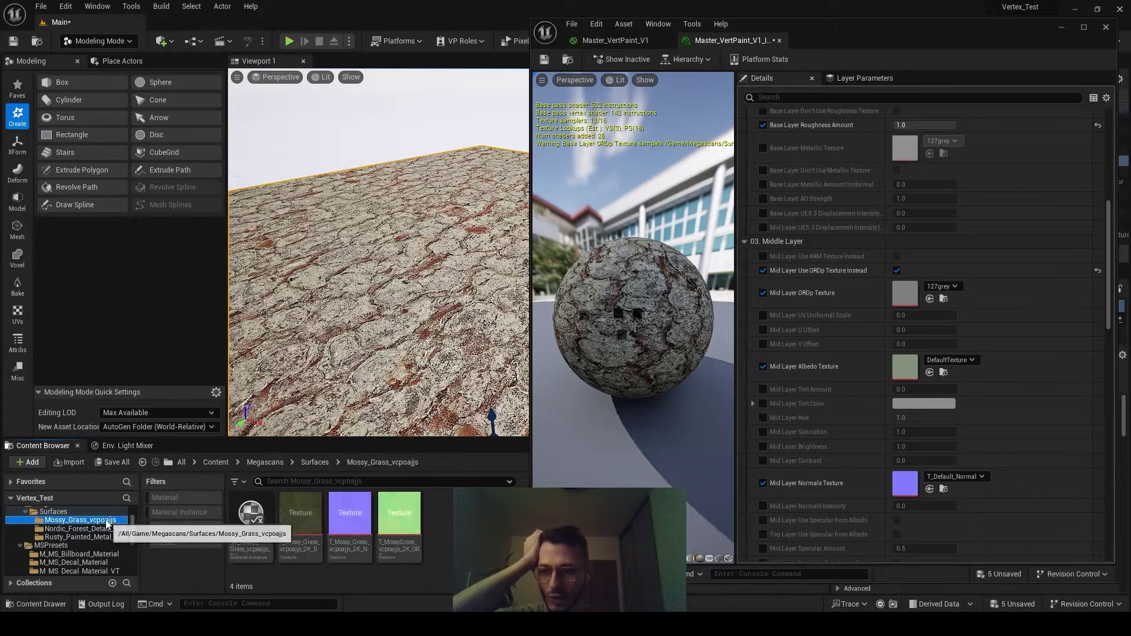
left_click_drag(300, 515, 936, 366)
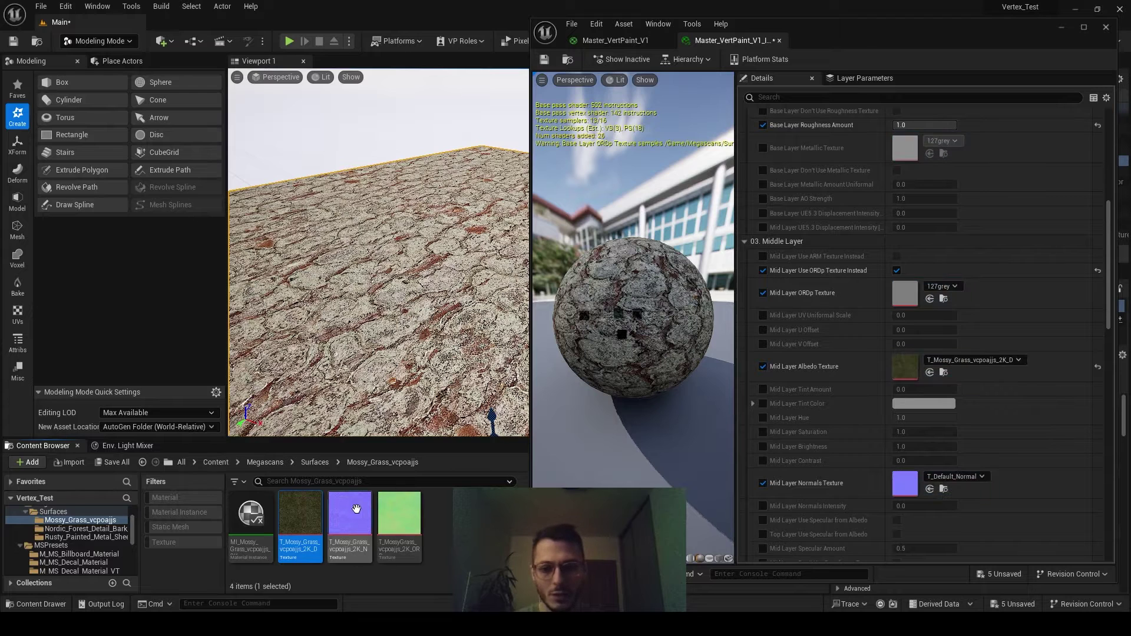
left_click_drag(350, 515, 942, 484)
left_click_drag(399, 519, 919, 293)
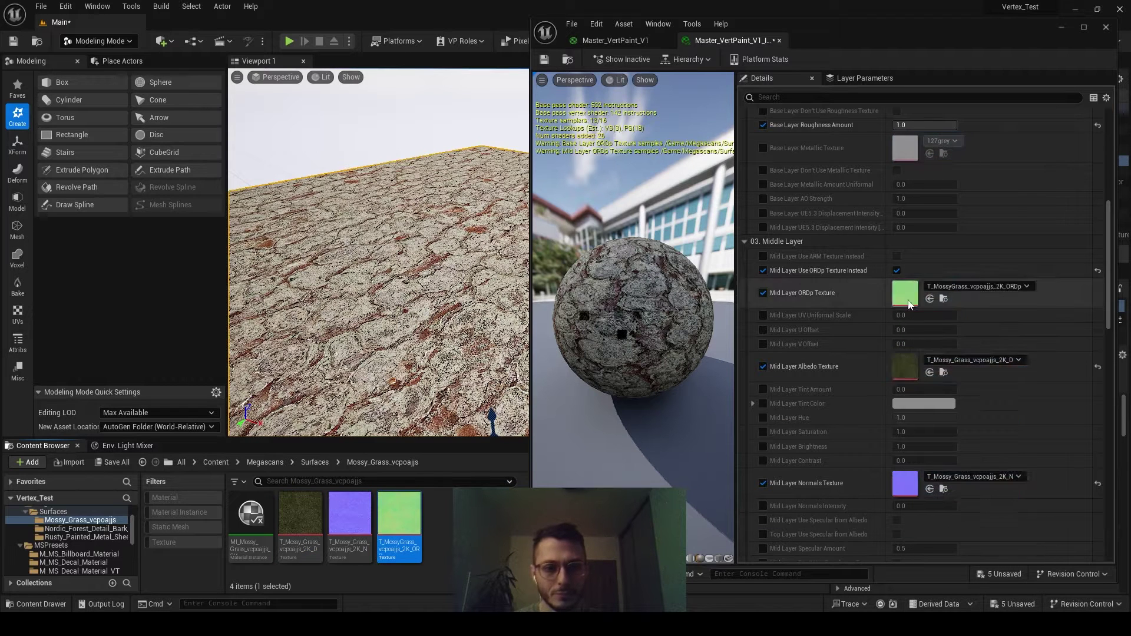
scroll(918, 292, "down", 4)
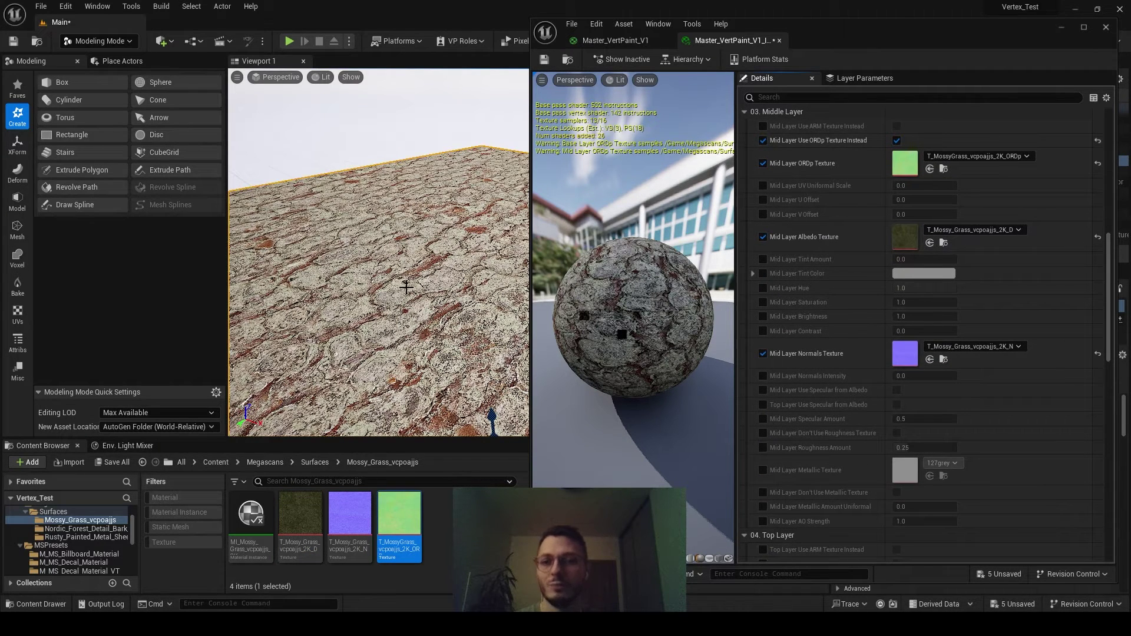
Override the Mid Layer's Specular Amount with 0 and its Roughness Amount with 1.0
scroll(822, 353, "down", 5)
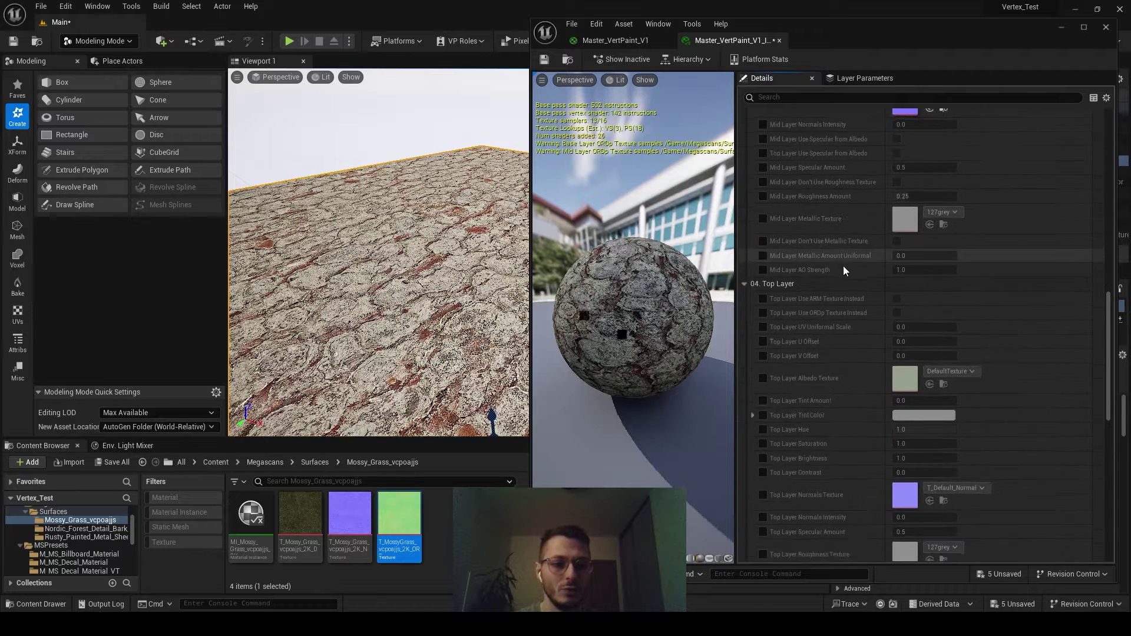
left_click(763, 251)
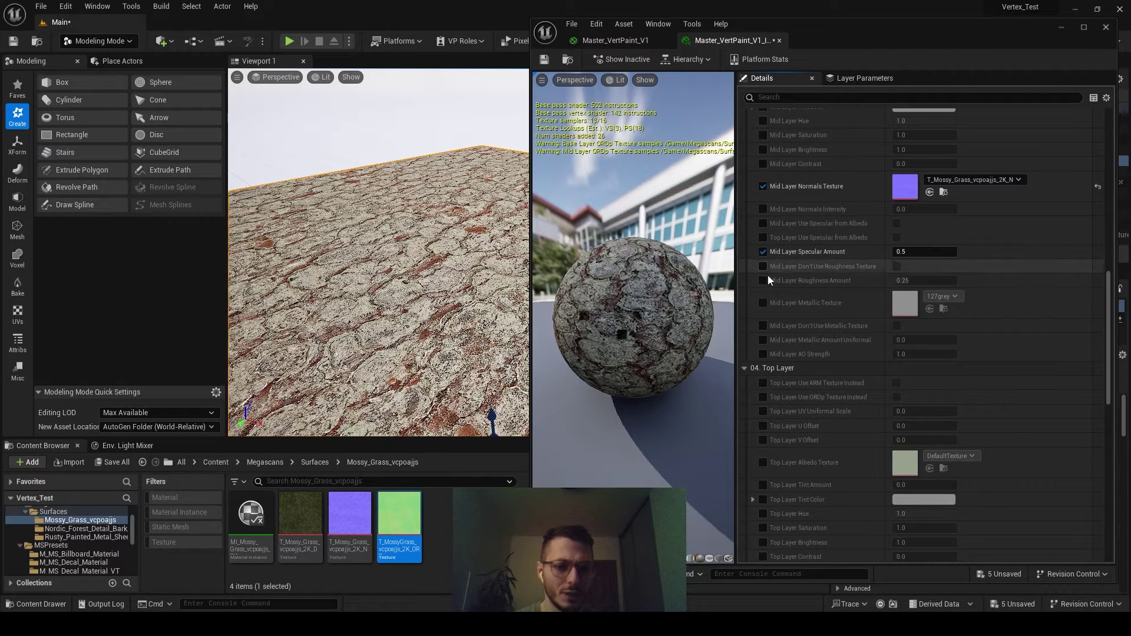
left_click(763, 280)
left_click(910, 252)
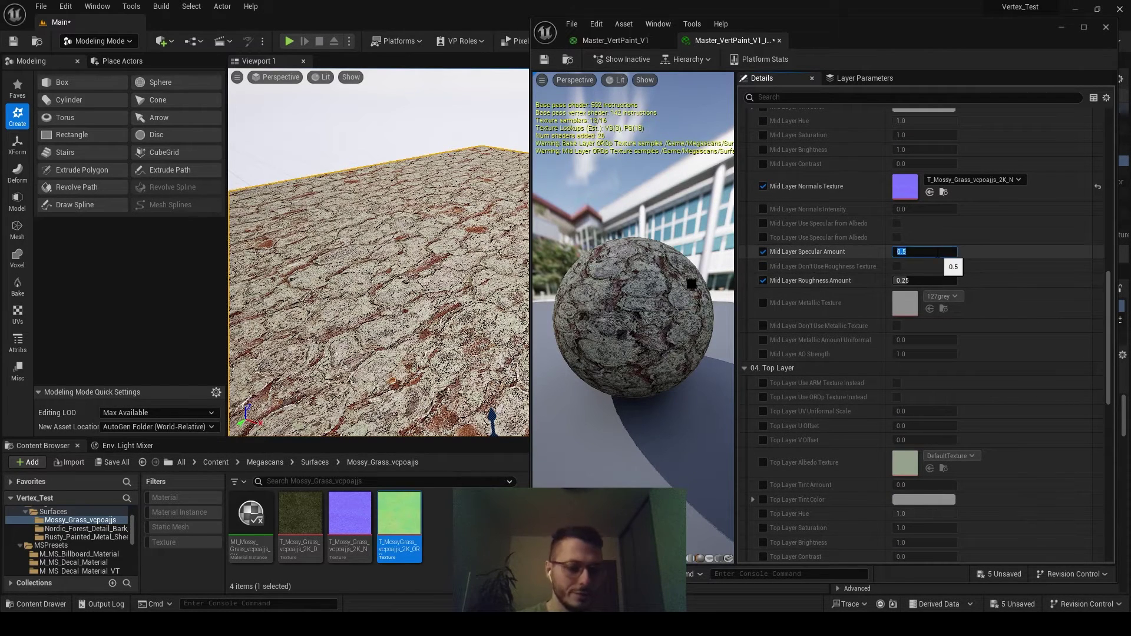
type("0")
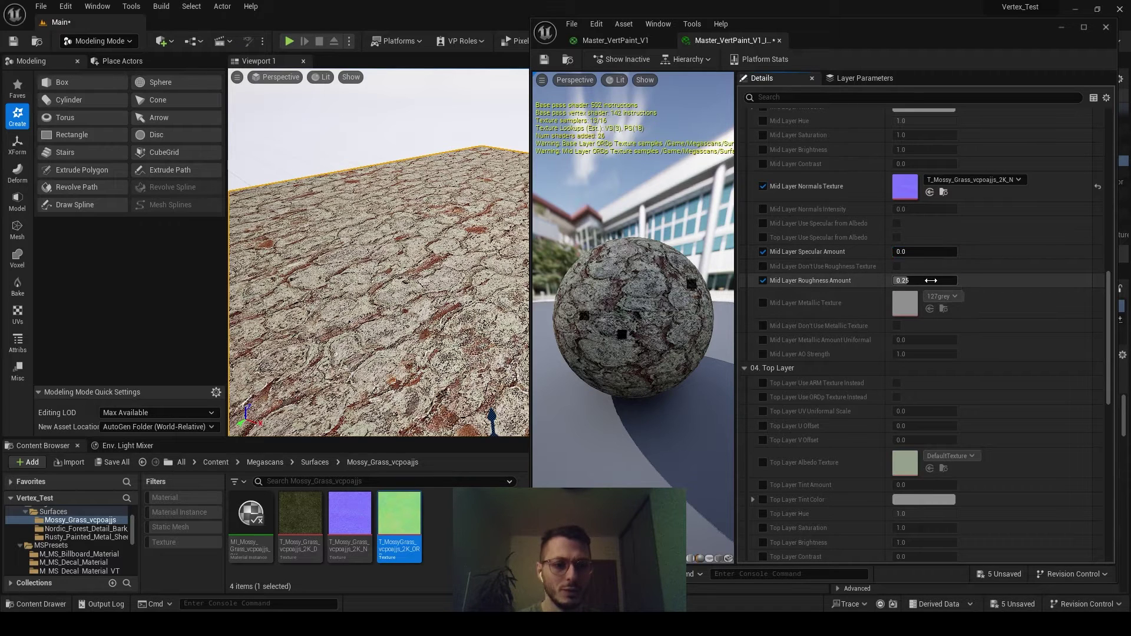
left_click(930, 280)
type("1")
key("Return")
Turn on Top Layer Use ORDp Texture Instead and enable the Top Layer ORDp, Albedo and Normals Texture overrides
scroll(833, 294, "down", 3)
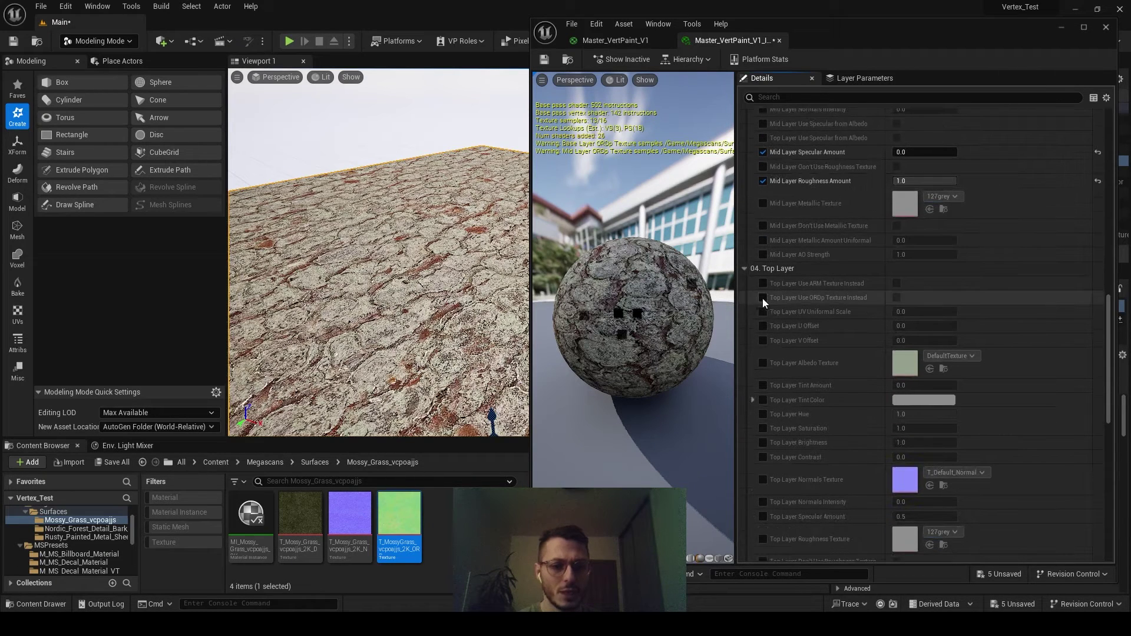
left_click(762, 298)
left_click(897, 298)
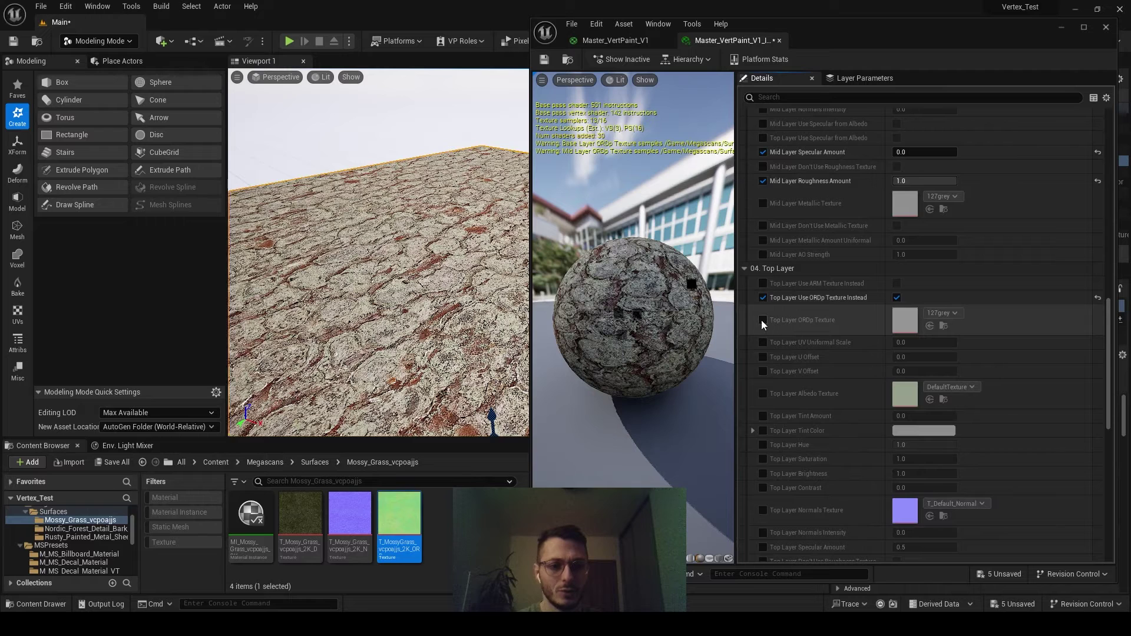
left_click(763, 320)
scroll(766, 321, "down", 2)
left_click(762, 327)
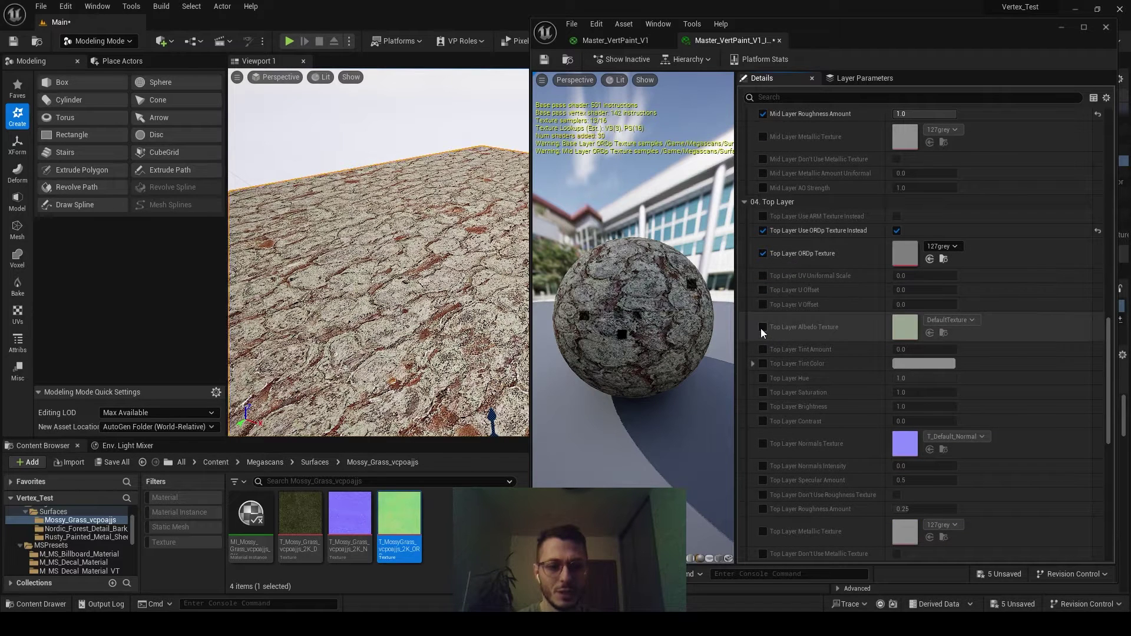
left_click(763, 444)
Assign the albedo, normal and ORDp textures from the Rusty_Painted_Metal_Sheet_vbzkeis folder to the matching Top Layer texture parameters
left_click(87, 537)
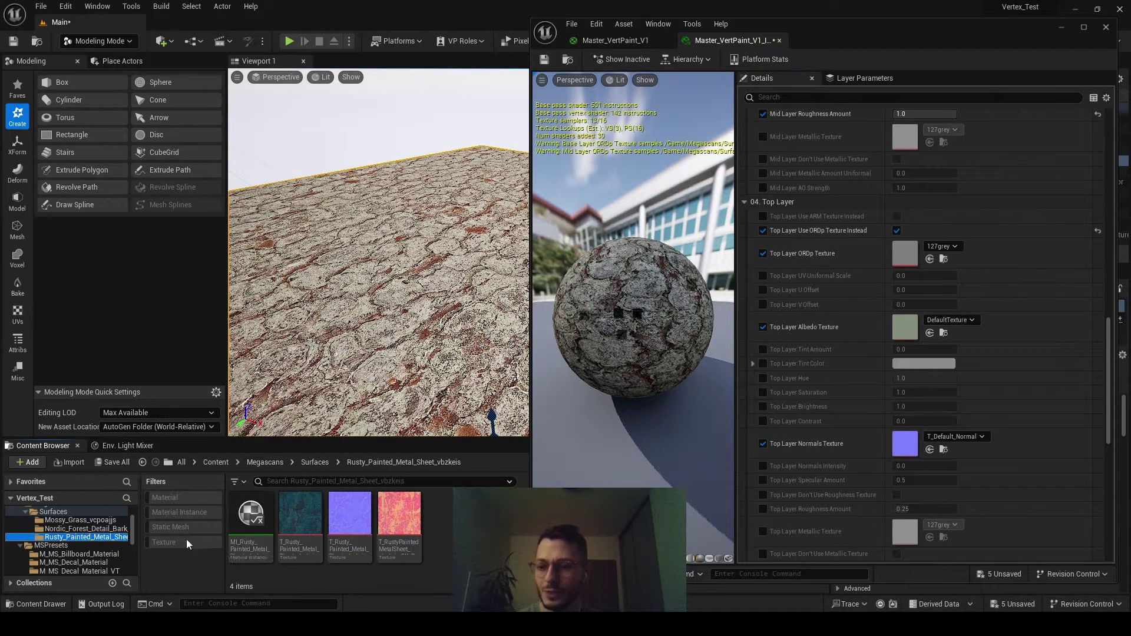
left_click_drag(300, 515, 902, 328)
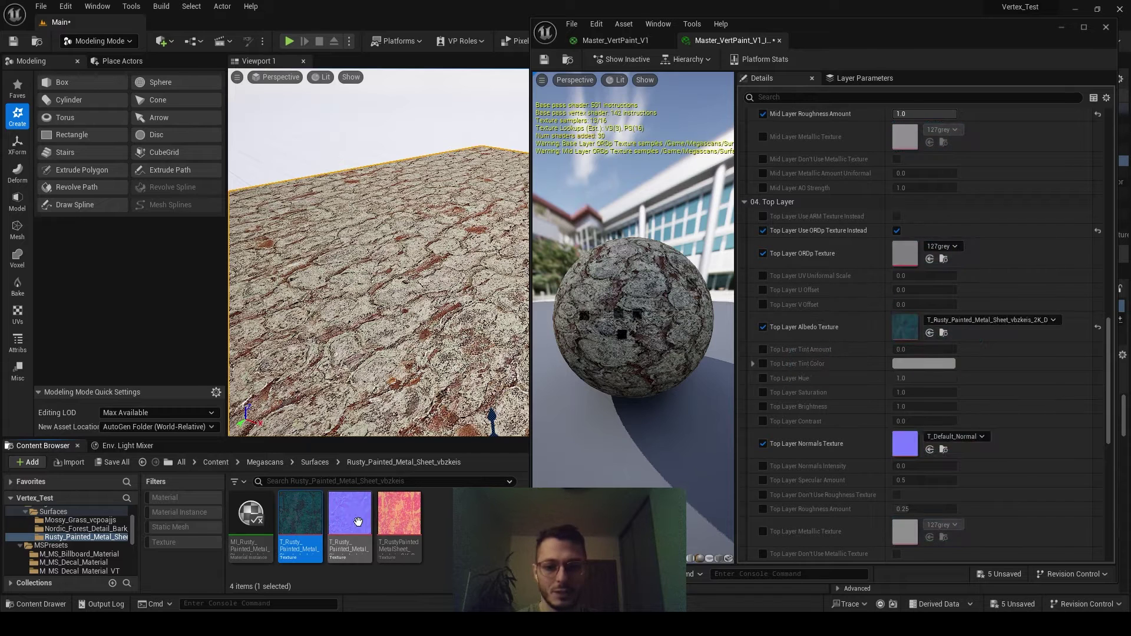
left_click_drag(349, 513, 905, 443)
left_click(407, 523)
left_click_drag(406, 523, 905, 255)
Enable the Top Layer's Specular Amount and Roughness Amount overrides and edit the Specular Amount
scroll(861, 442, "down", 3)
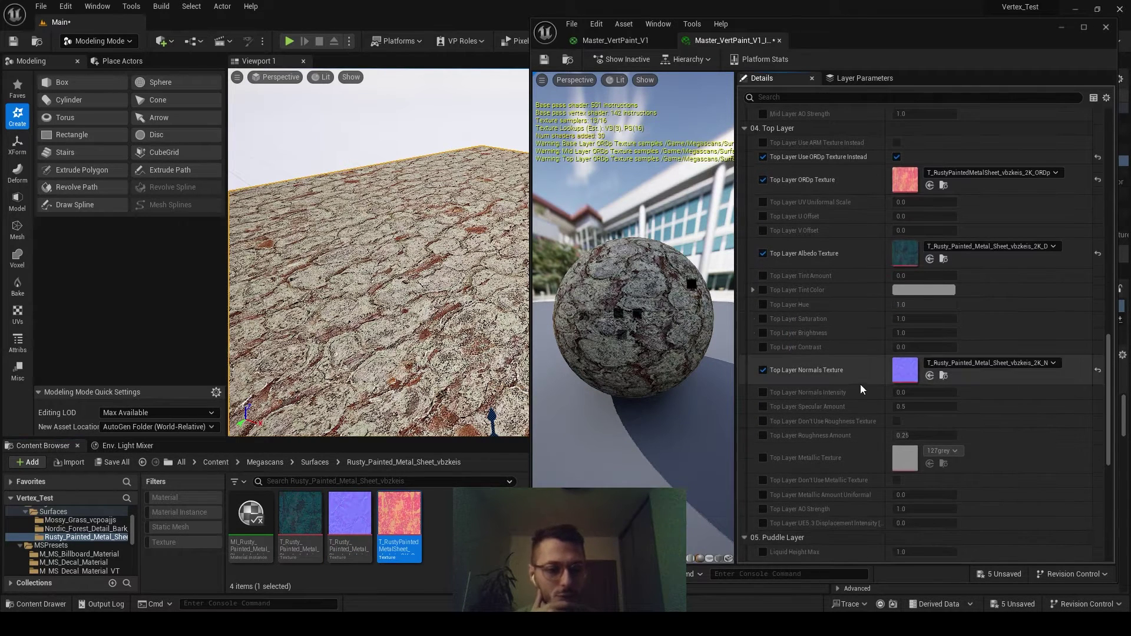
left_click(764, 406)
left_click(764, 436)
left_click(899, 407)
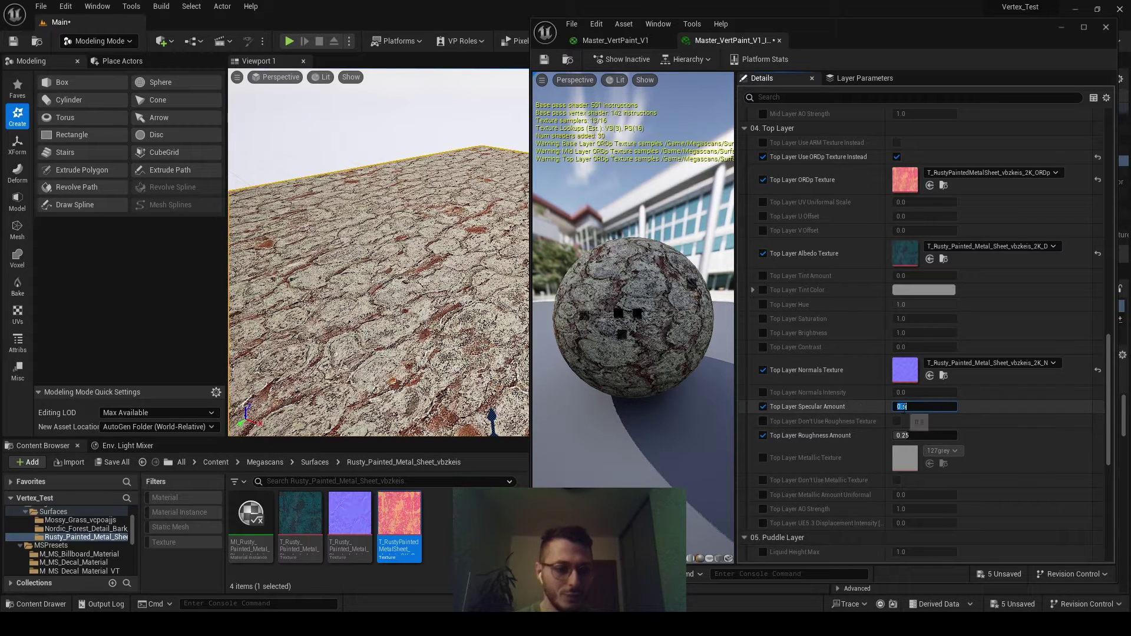
key("Return")
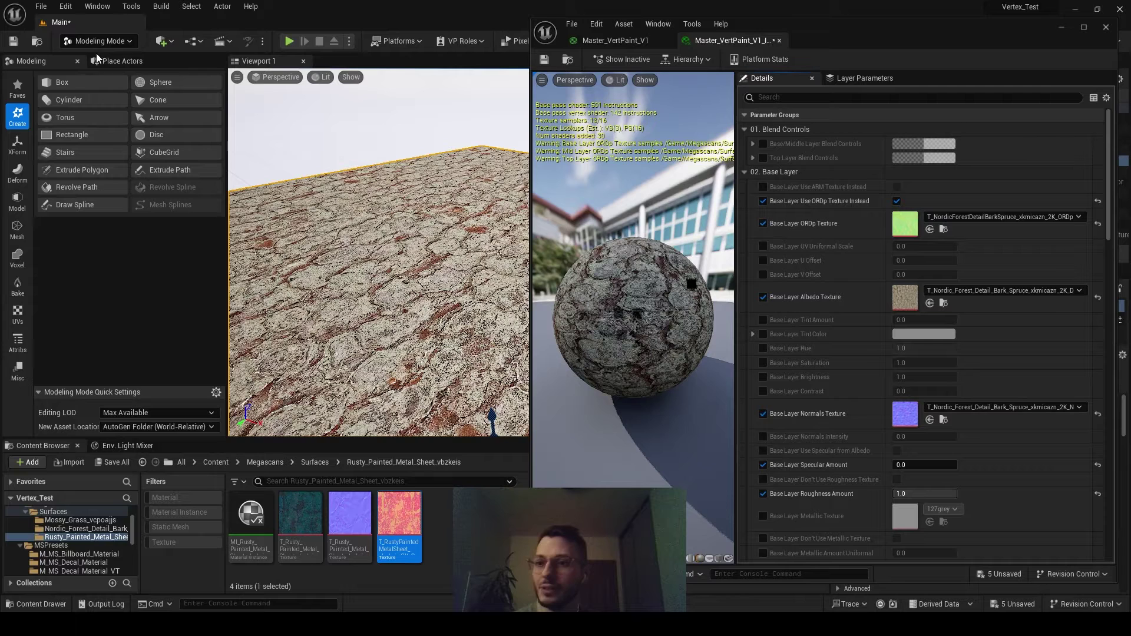
Switch the level editor to Mesh Paint mode and set the brush size to about 0.6
left_click(97, 40)
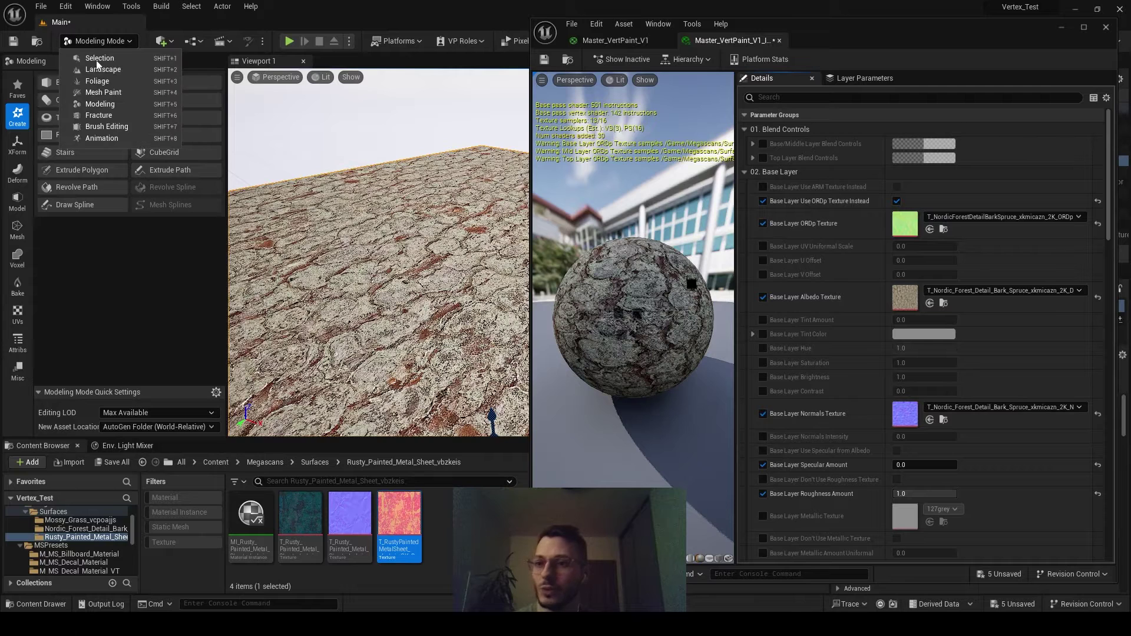
left_click(106, 92)
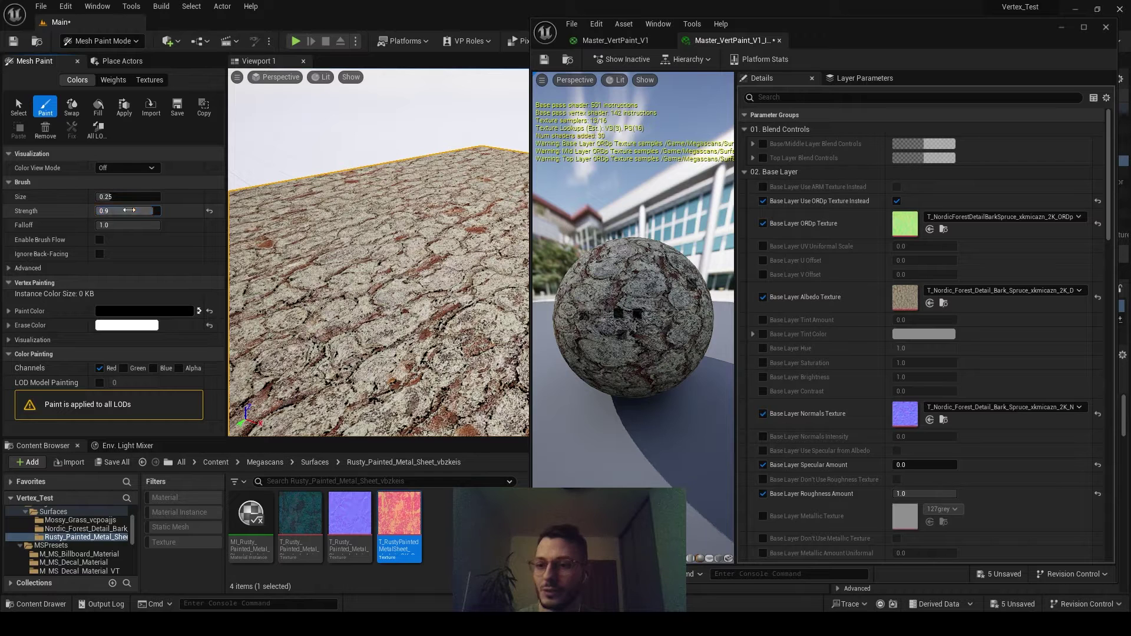
left_click(126, 196)
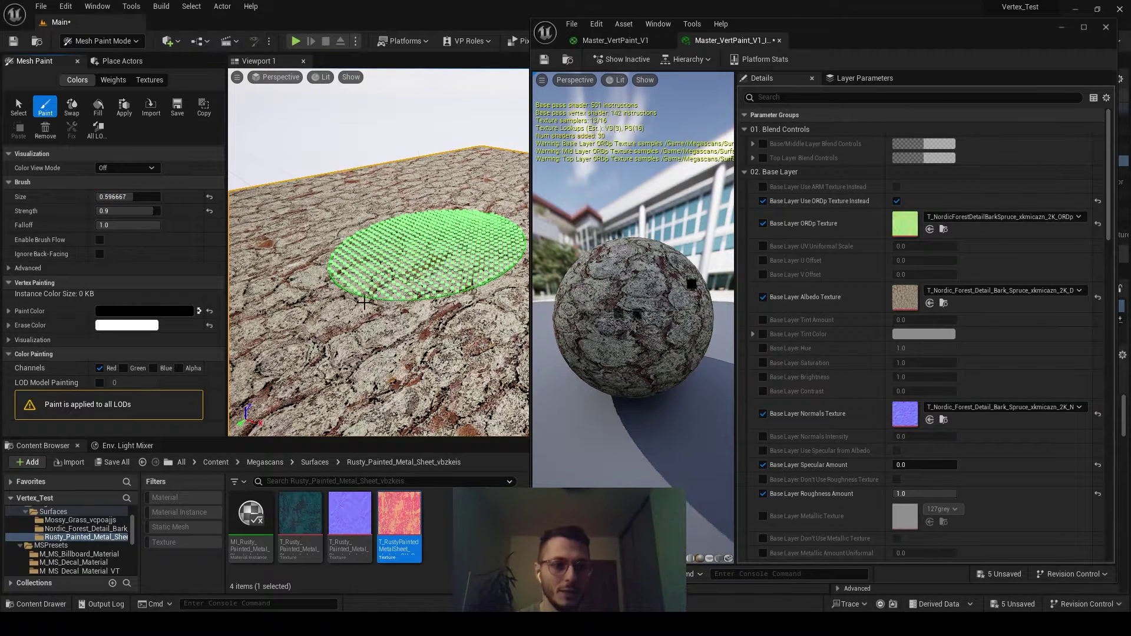
Paint a red-channel patch on the box's upper face, and reduce the brush to size about 0.52 and strength about 0.72
key("s")
right_click_drag(364, 302, 364, 302)
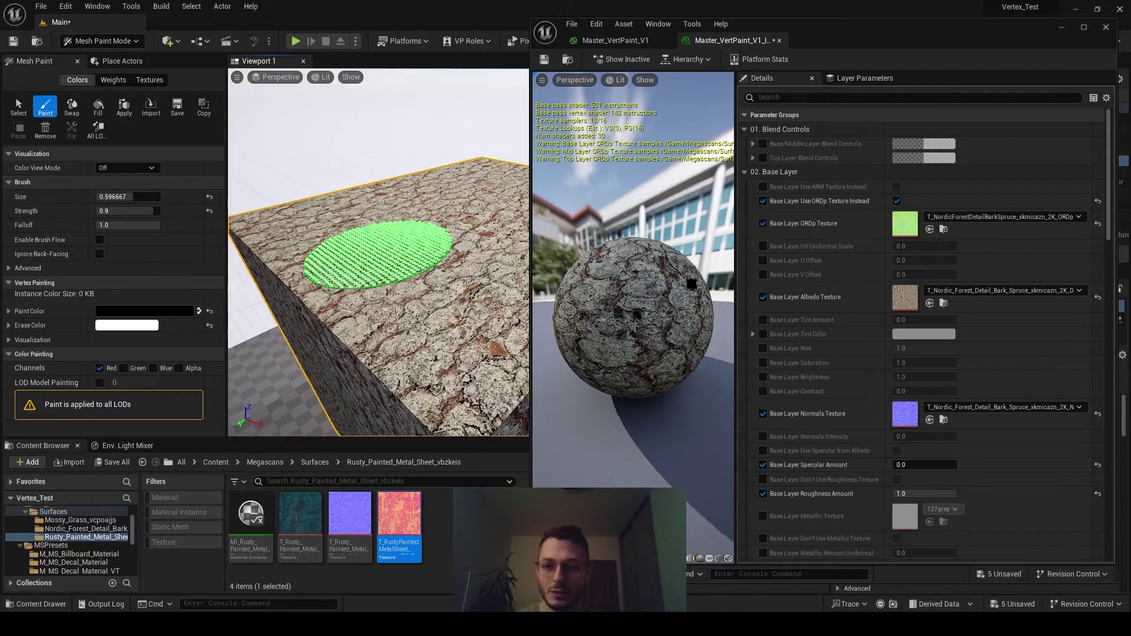
mouse_move(378, 254)
right_mouse_down()
mouse_move(328, 252)
mouse_move(396, 245)
mouse_move(344, 235)
mouse_move(303, 254)
mouse_move(377, 250)
right_mouse_up()
mouse_move(401, 260)
left_mouse_down()
mouse_move(391, 272)
mouse_move(357, 237)
mouse_move(417, 261)
left_mouse_up()
right_click_drag(417, 261, 383, 238)
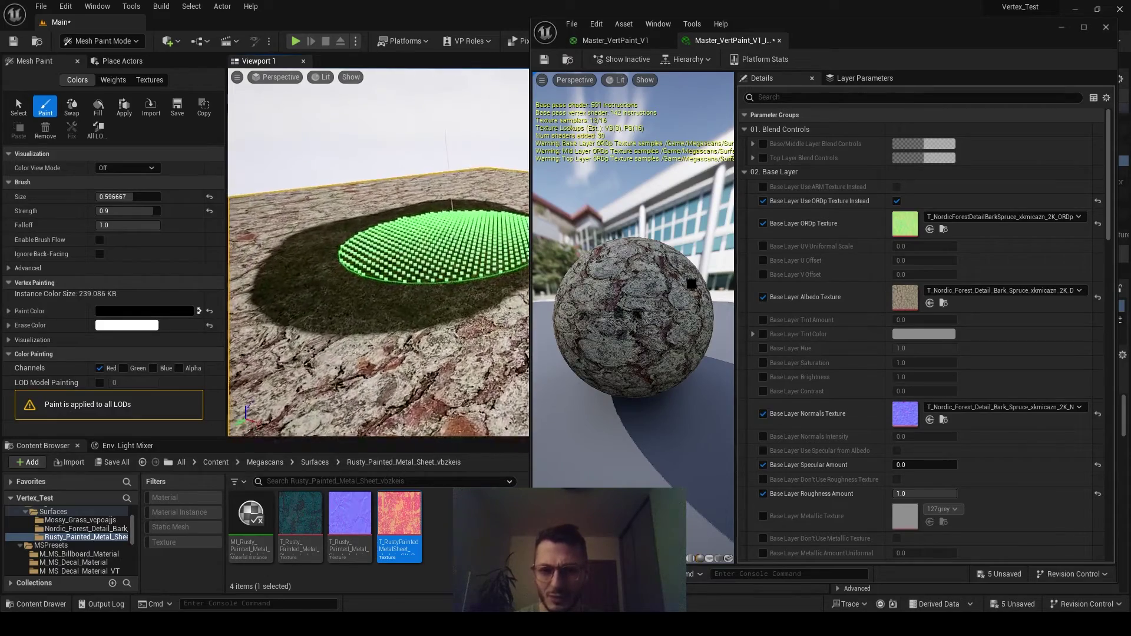
left_click(126, 197)
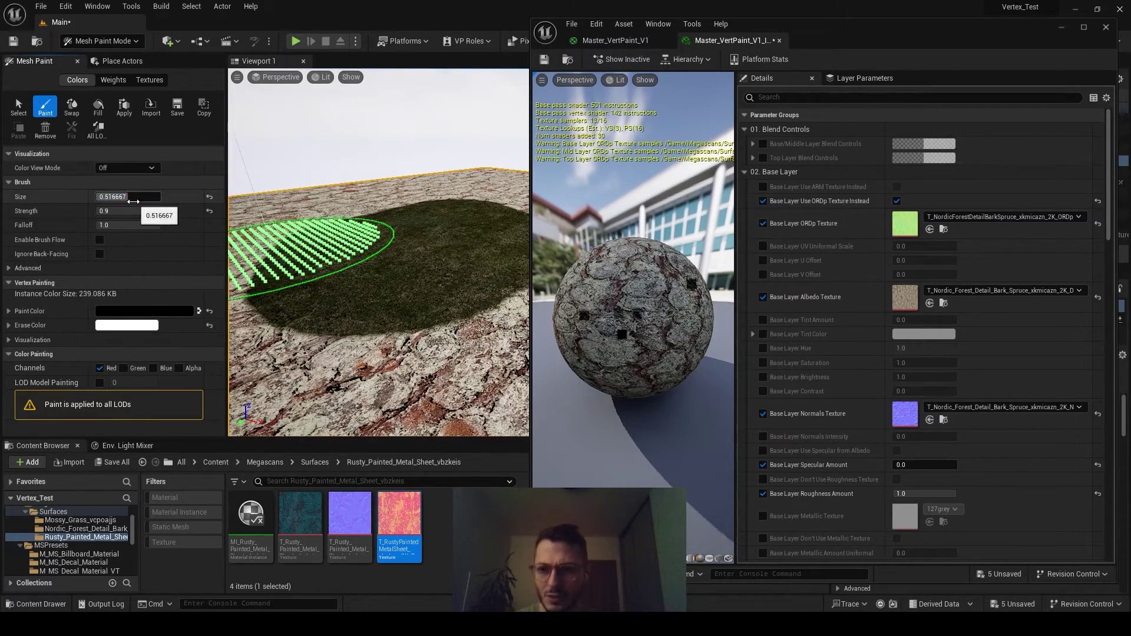
left_click_drag(127, 211, 112, 211)
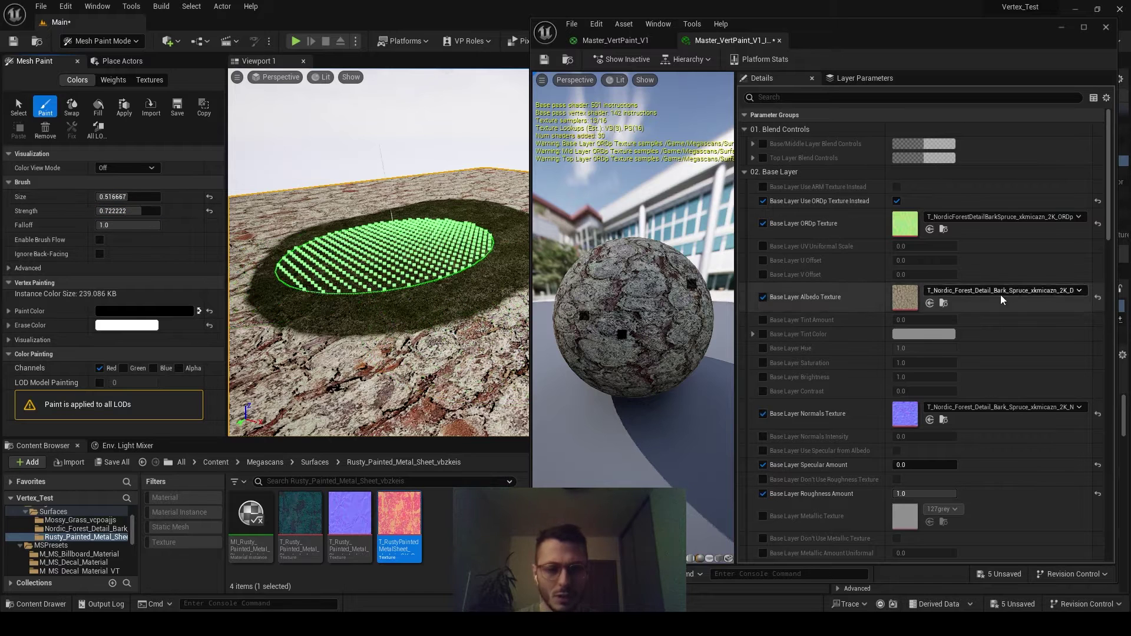
Enable the Mid Layer Brightness override in the material instance and raise its value to lighten the grass
scroll(833, 284, "down", 1)
scroll(848, 271, "down", 5)
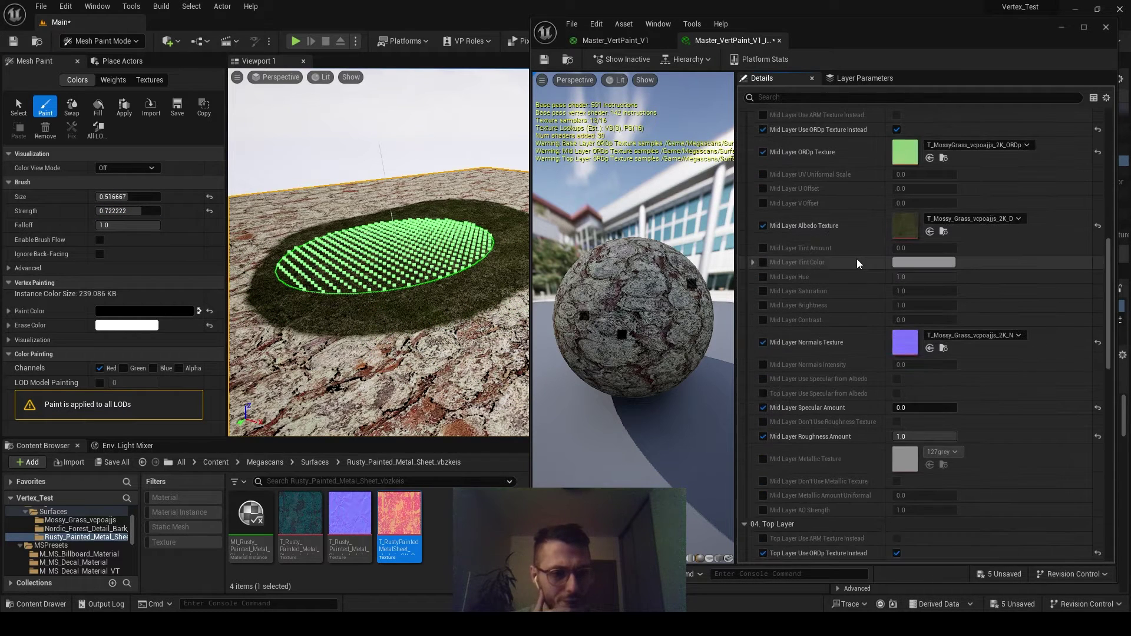
right_click(856, 259)
left_click(768, 305)
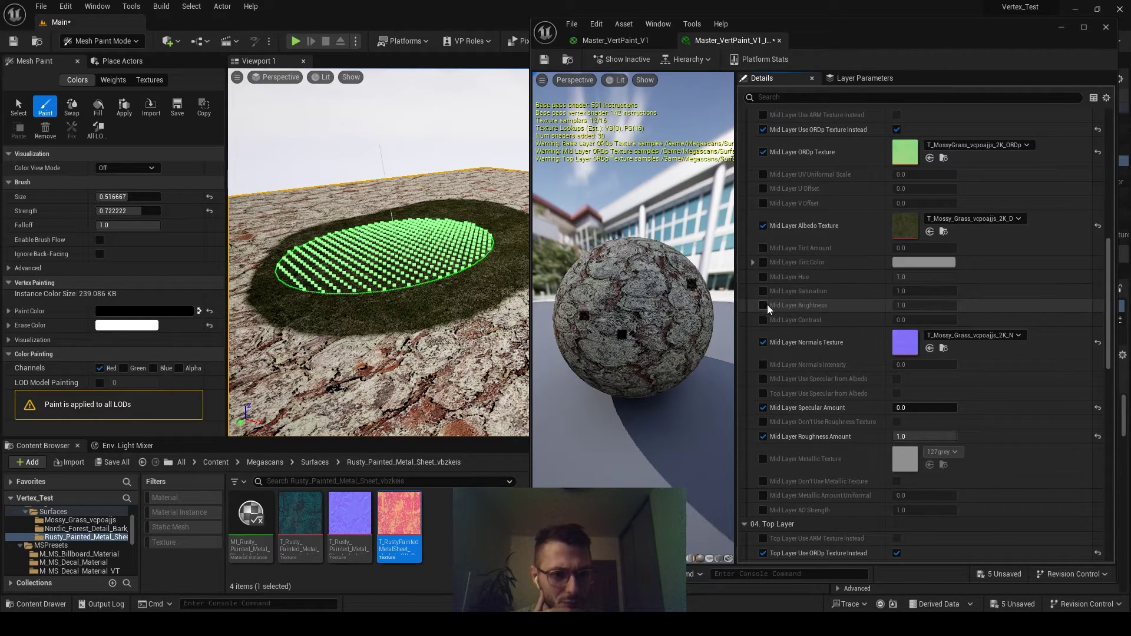
left_click_drag(910, 304, 945, 305)
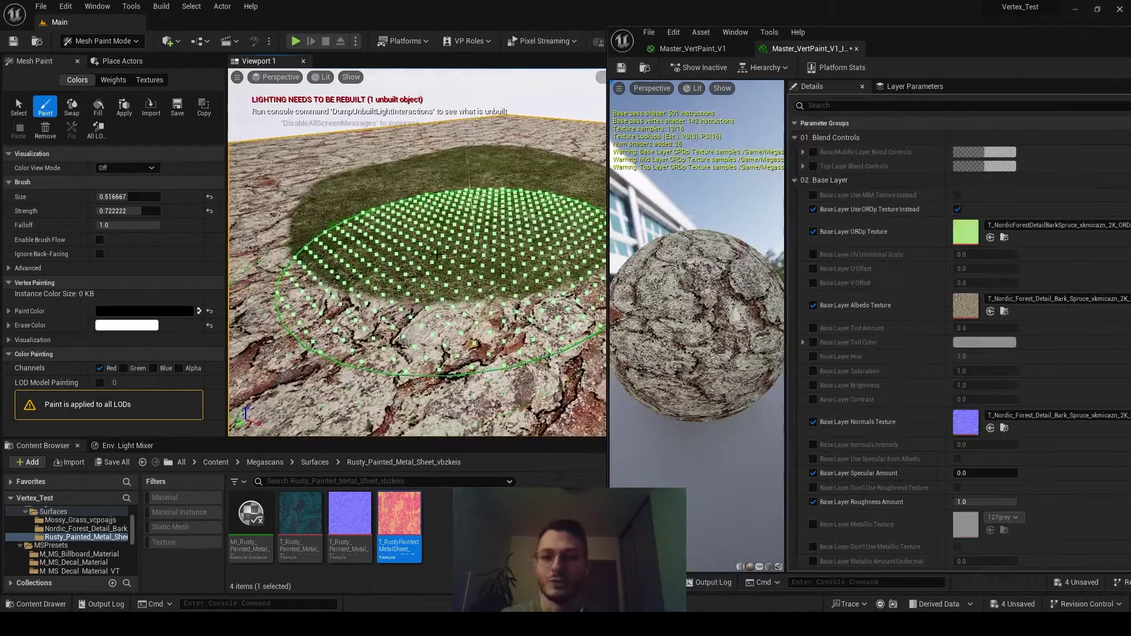
Reduce the mesh paint brush to size 0.41 and strength about 0.67
left_click_drag(136, 211, 131, 211)
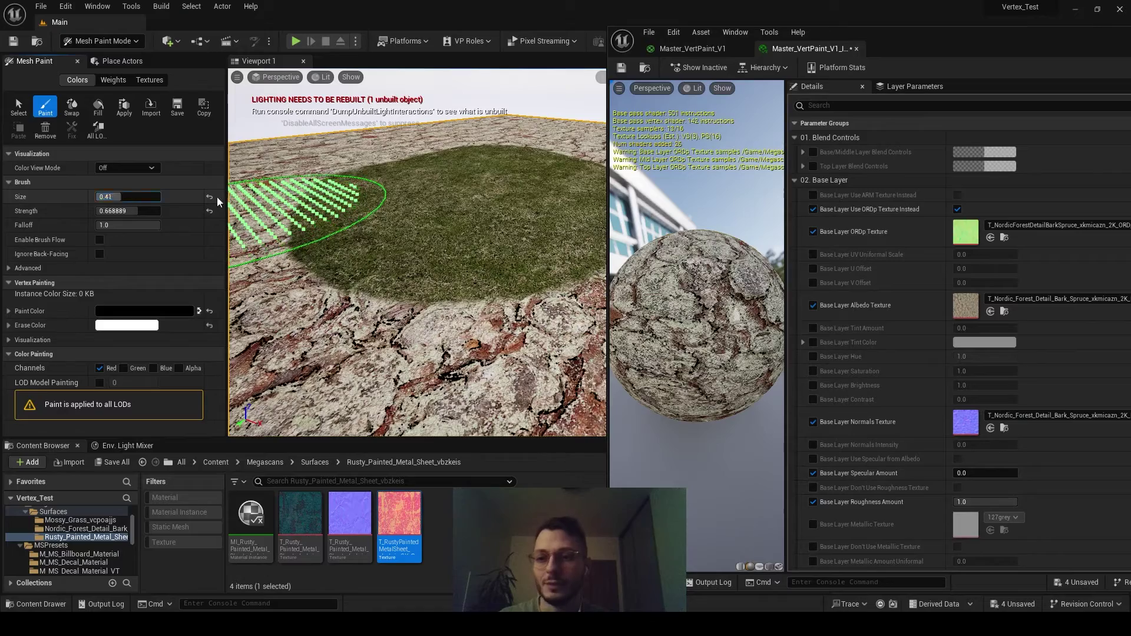
right_click_drag(372, 239, 371, 263)
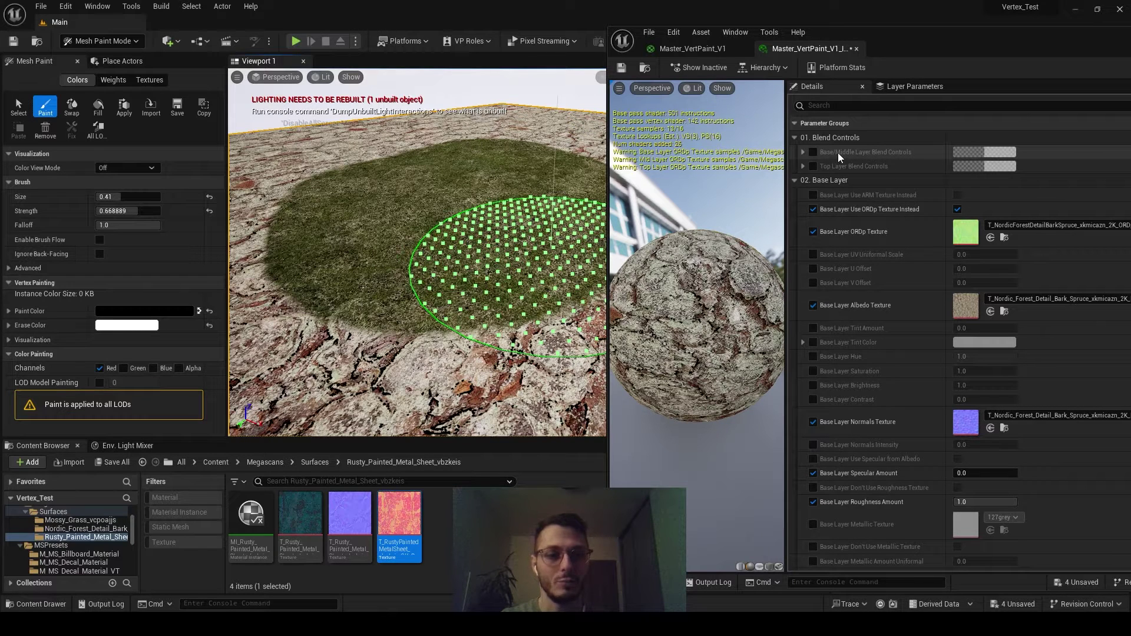
Enable the Base/Middle Layer Blend Controls and set Blend Amount to about 4.96, Blend Contrast about 1.81 and Blend Falloff about 0.84
left_click(802, 152)
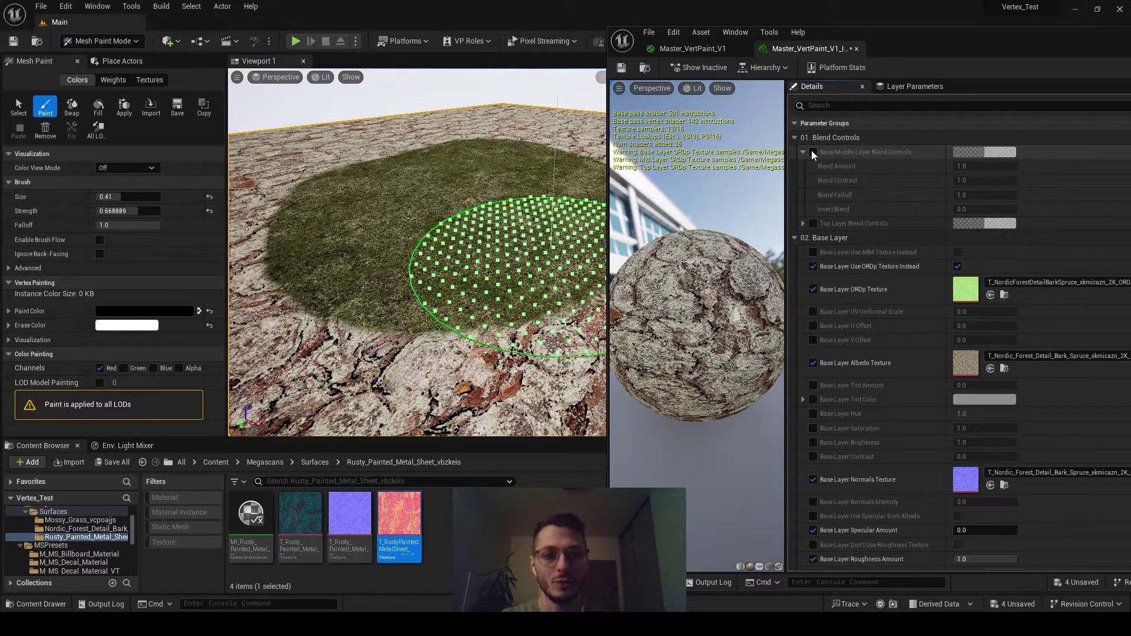
left_click(812, 152)
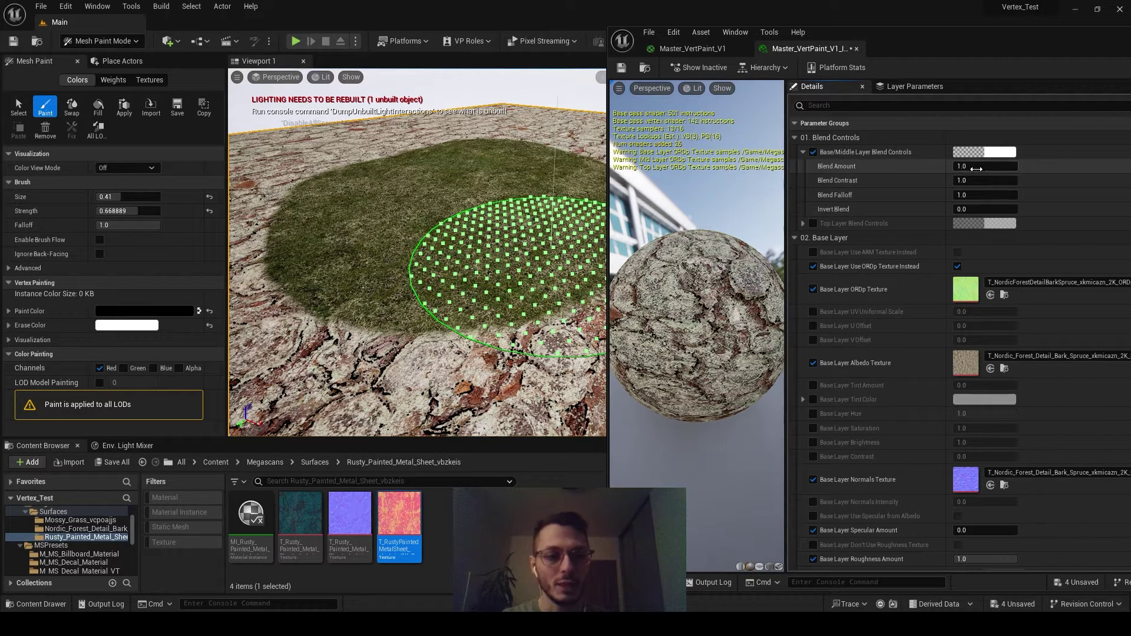
mouse_move(985, 166)
left_mouse_down()
mouse_move(1036, 166)
mouse_move(1008, 166)
mouse_move(960, 195)
mouse_move(981, 166)
mouse_move(972, 166)
left_mouse_up()
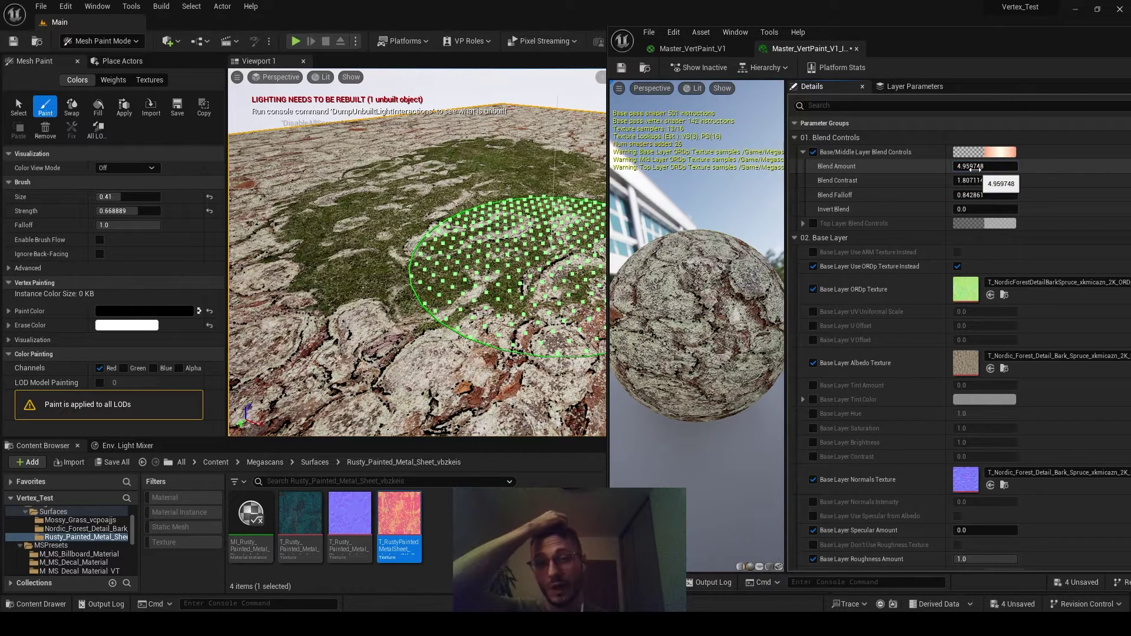
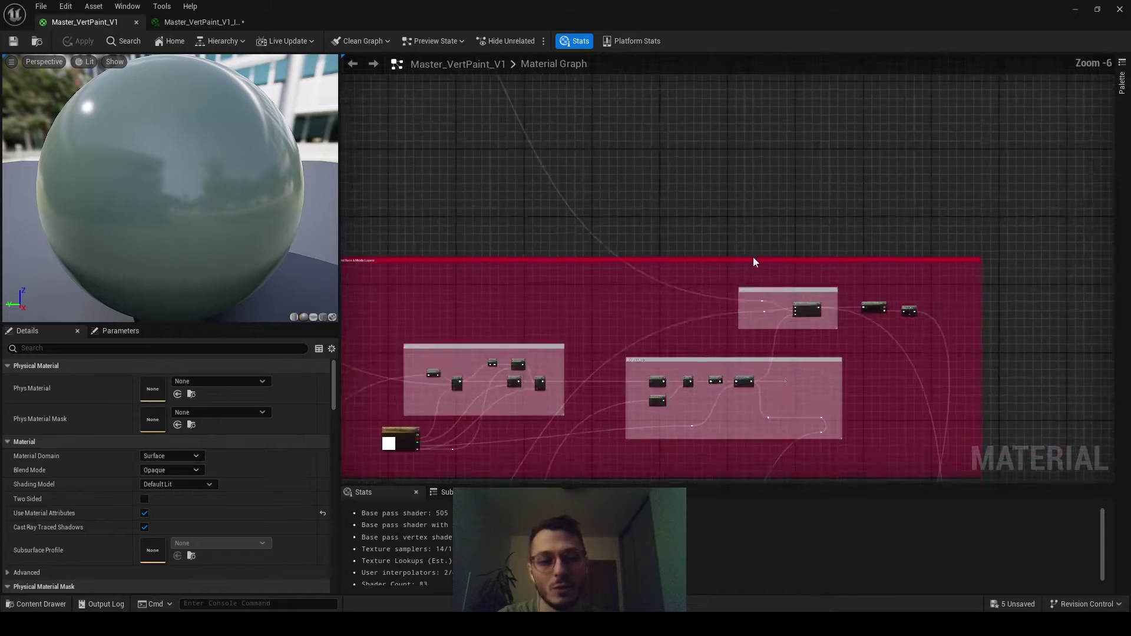
Examine the Blend Materials and height lerp groups of the base/middle blend section in the Master_VertPaint_V1 graph
scroll(780, 377, "down", 5)
scroll(672, 298, "up", 4)
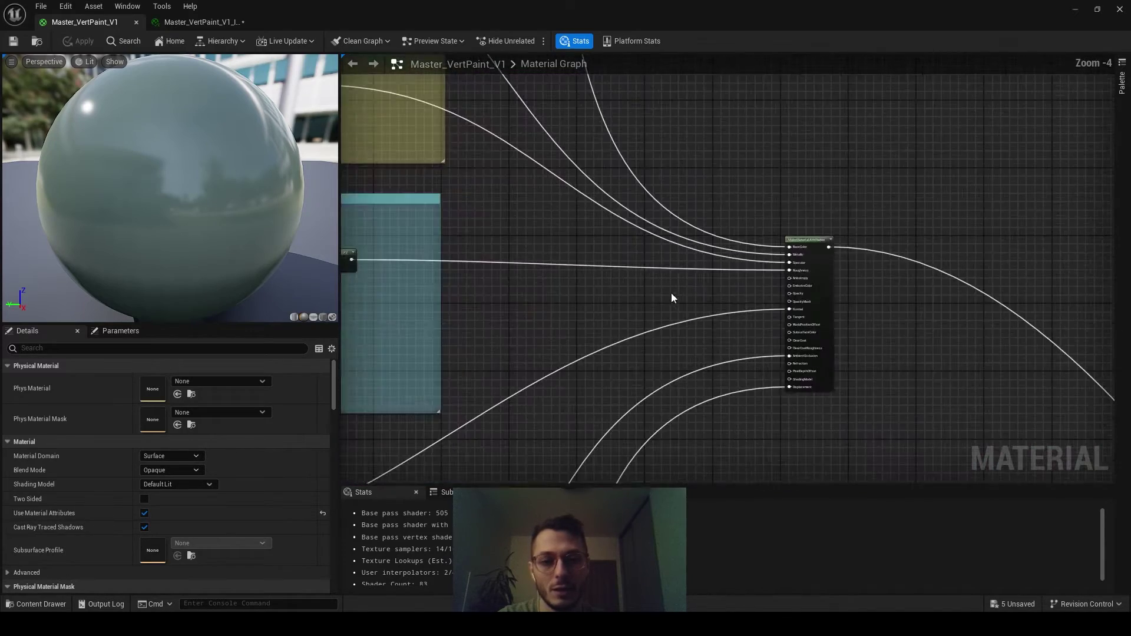
left_click_drag(858, 430, 861, 436)
scroll(860, 424, "down", 5)
mouse_move(869, 377)
right_mouse_down()
mouse_move(836, 285)
mouse_move(835, 455)
right_mouse_up()
right_click_drag(792, 344, 764, 225)
left_click_drag(724, 267, 787, 388)
right_click_drag(1022, 140, 651, 379)
scroll(796, 253, "up", 7)
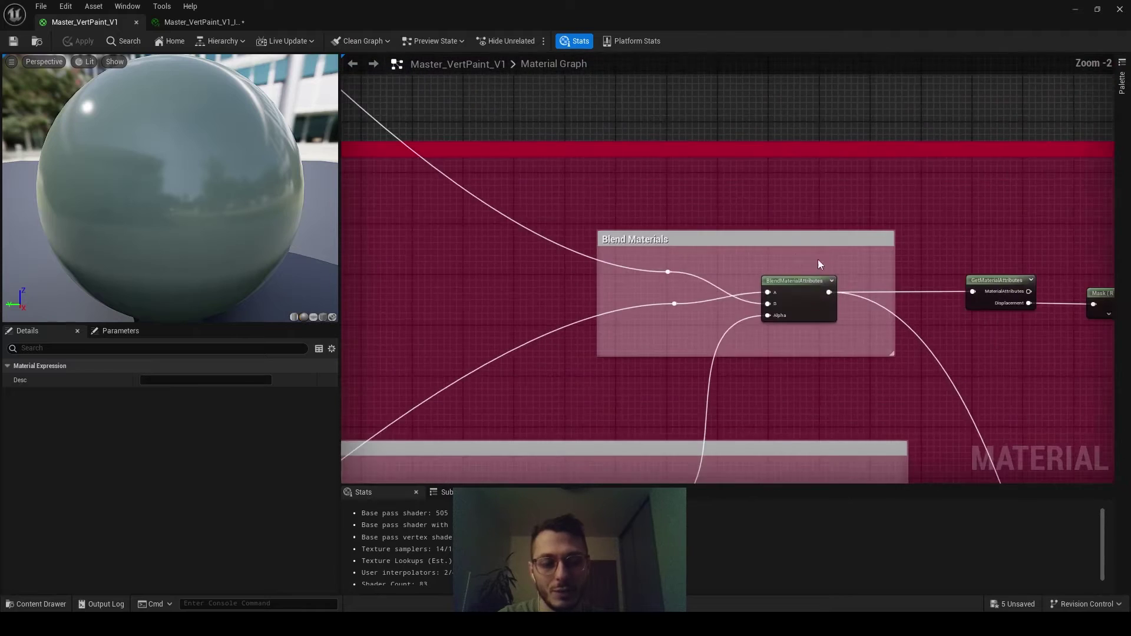
left_click_drag(840, 258, 729, 331)
right_click_drag(774, 356, 844, 289)
scroll(743, 368, "down", 2)
right_click_drag(654, 394, 768, 250)
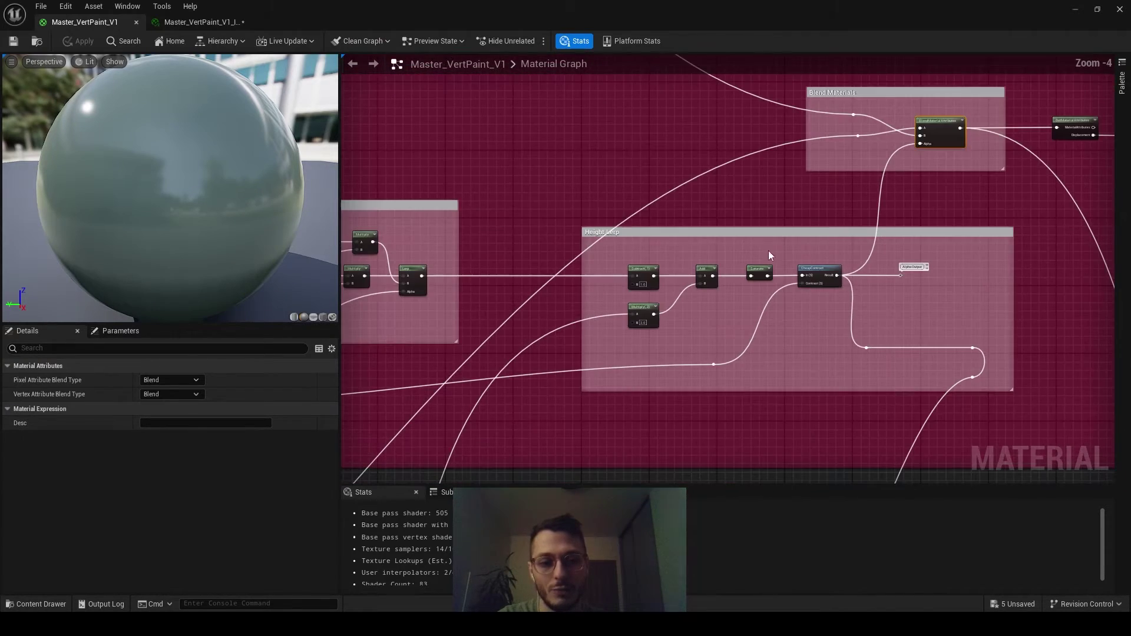
Inspect the Base/Middle Layer Blend Controls node's channel connections in the master graph and compare them with the material instance's blend parameters
left_click_drag(952, 395, 952, 395)
right_click_drag(676, 334, 870, 270)
right_click_drag(391, 226, 605, 240)
left_click(535, 301)
scroll(535, 301, "up", 5)
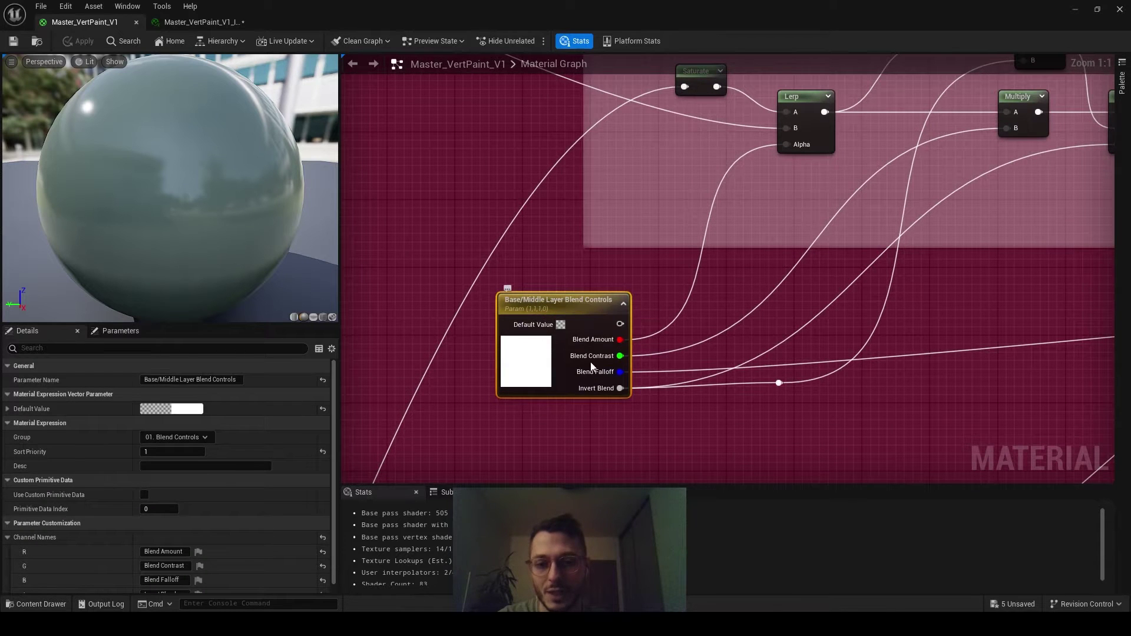
left_click(226, 22)
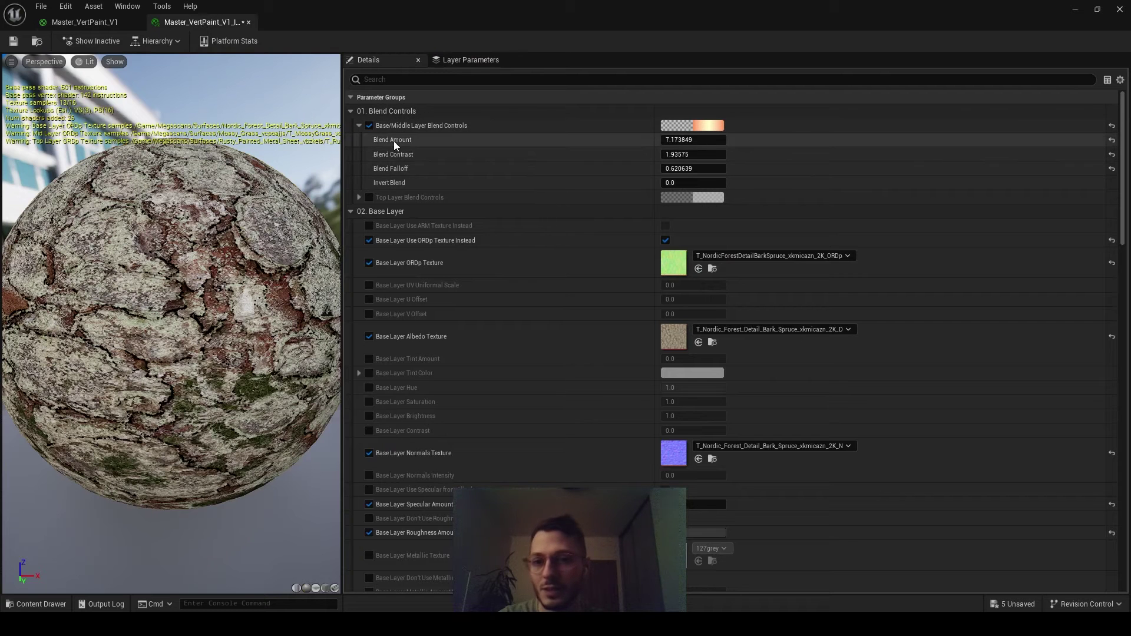
left_click(114, 23)
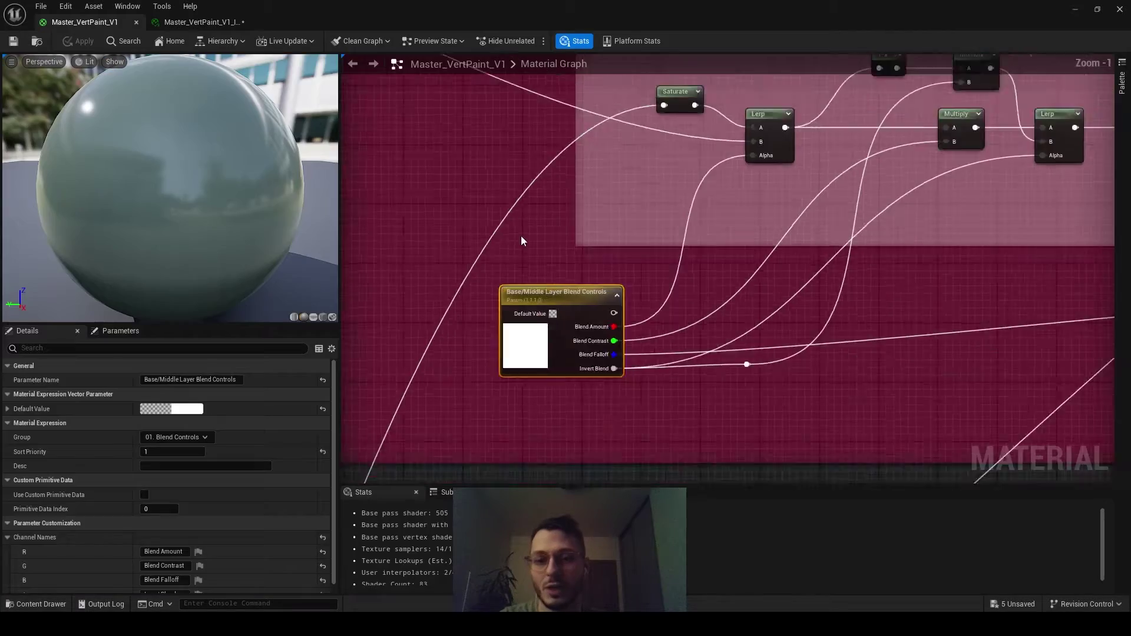
scroll(677, 319, "down", 6)
right_click_drag(910, 396, 699, 326)
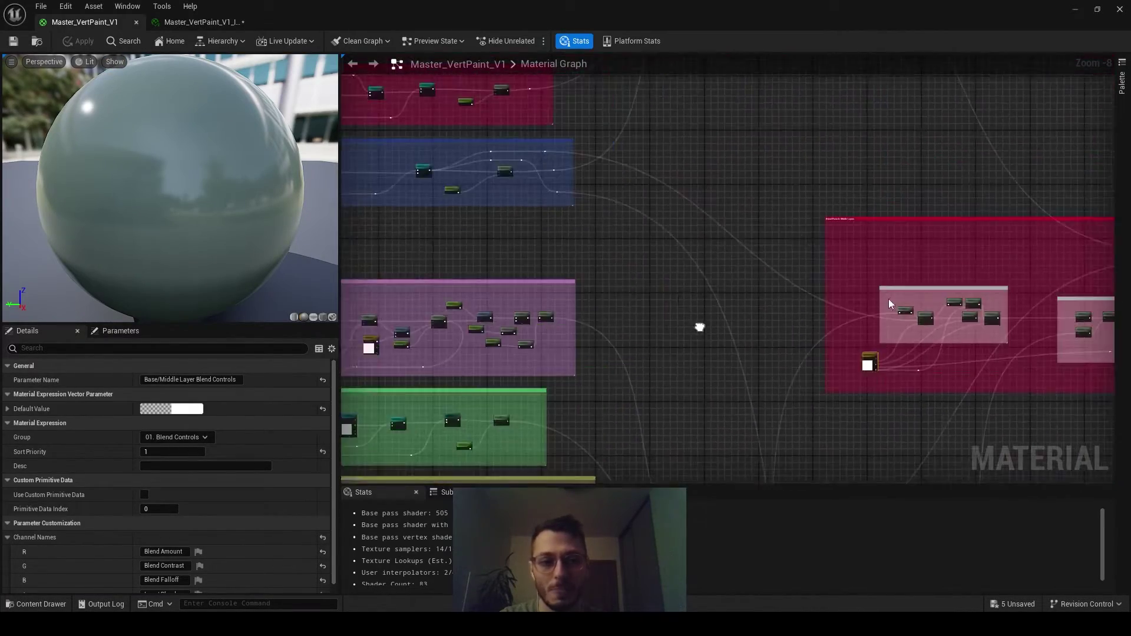
Examine the Height Lerp group in the base/middle layer blend section of the master graph
scroll(636, 208, "up", 6)
left_click(733, 228)
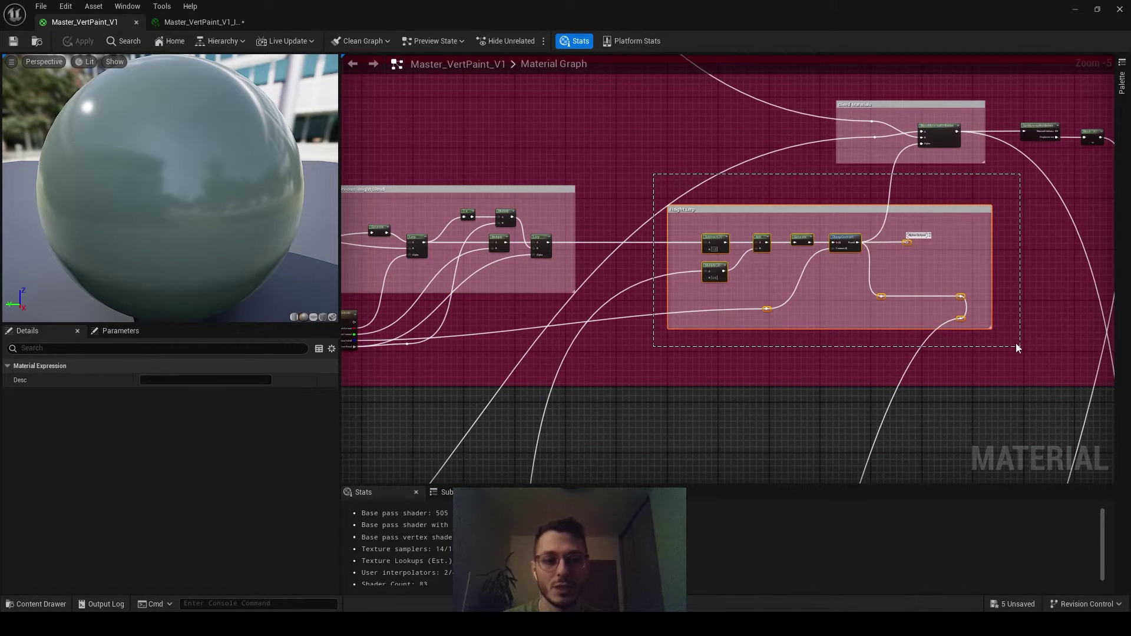
left_click_drag(1016, 344, 1019, 347)
right_click_drag(718, 237, 677, 202)
scroll(645, 170, "up", 2)
left_click(659, 176)
scroll(714, 268, "down", 5)
right_click_drag(707, 276, 677, 228)
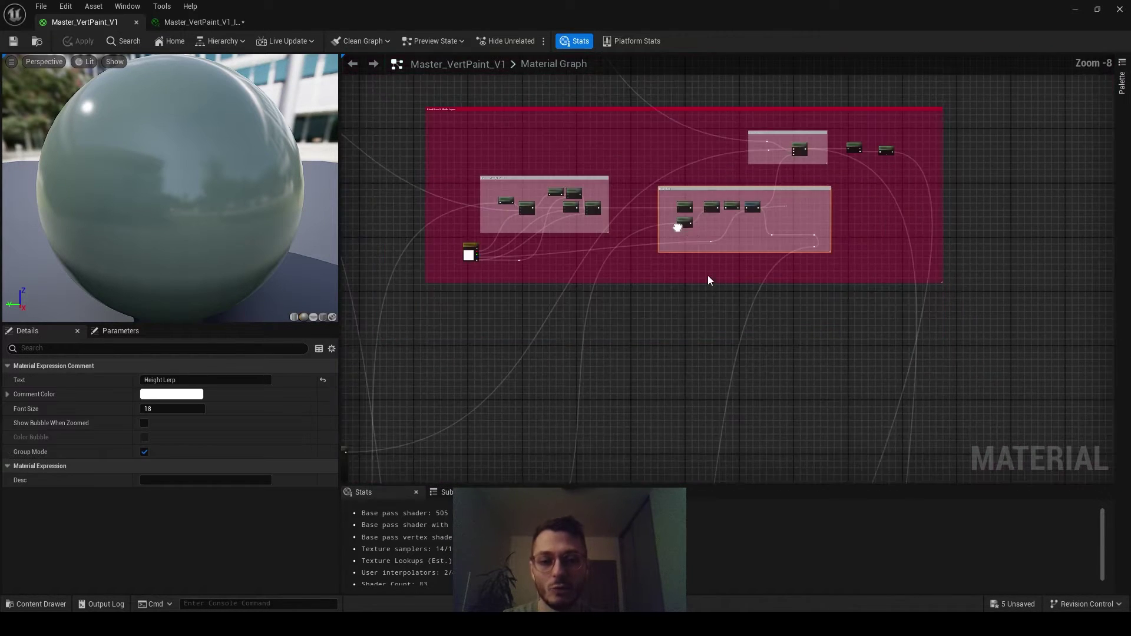
Trace the Vertex Color node's red output to the Height Lerp group of the base/middle blend section
left_click(651, 336)
scroll(725, 255, "up", 7)
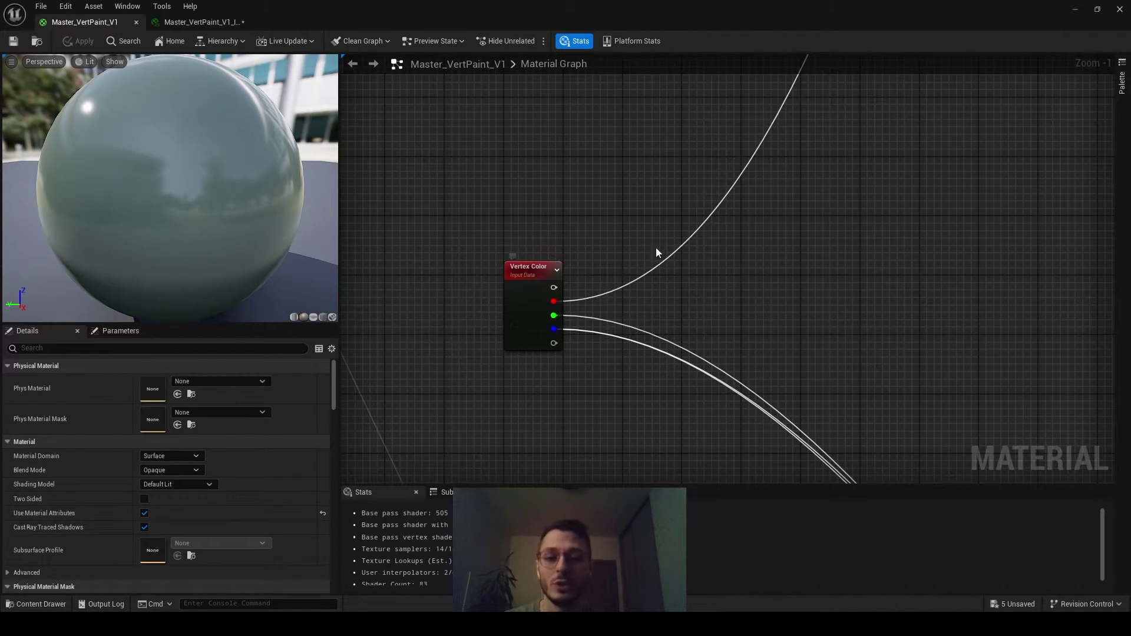
right_click_drag(710, 234, 626, 360)
scroll(710, 279, "down", 4)
right_click_drag(710, 280, 645, 406)
right_click_drag(740, 124, 642, 428)
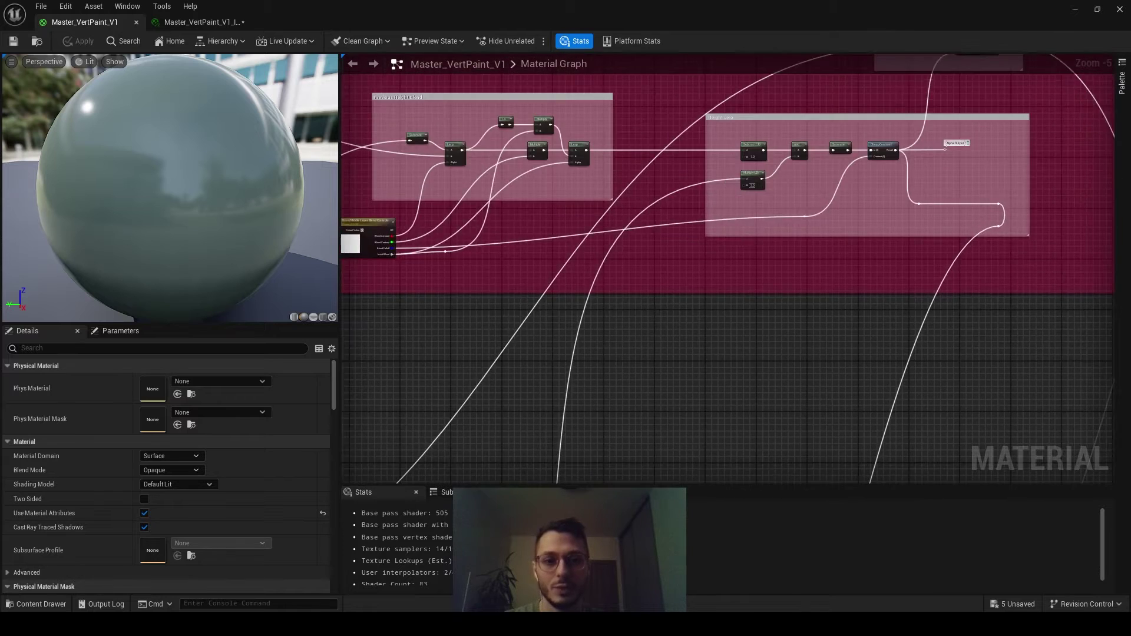
scroll(730, 278, "down", 3)
Examine how the Height Lerp result drives the alpha of the Blend Materials group in the base/middle section
left_click_drag(846, 275, 790, 301)
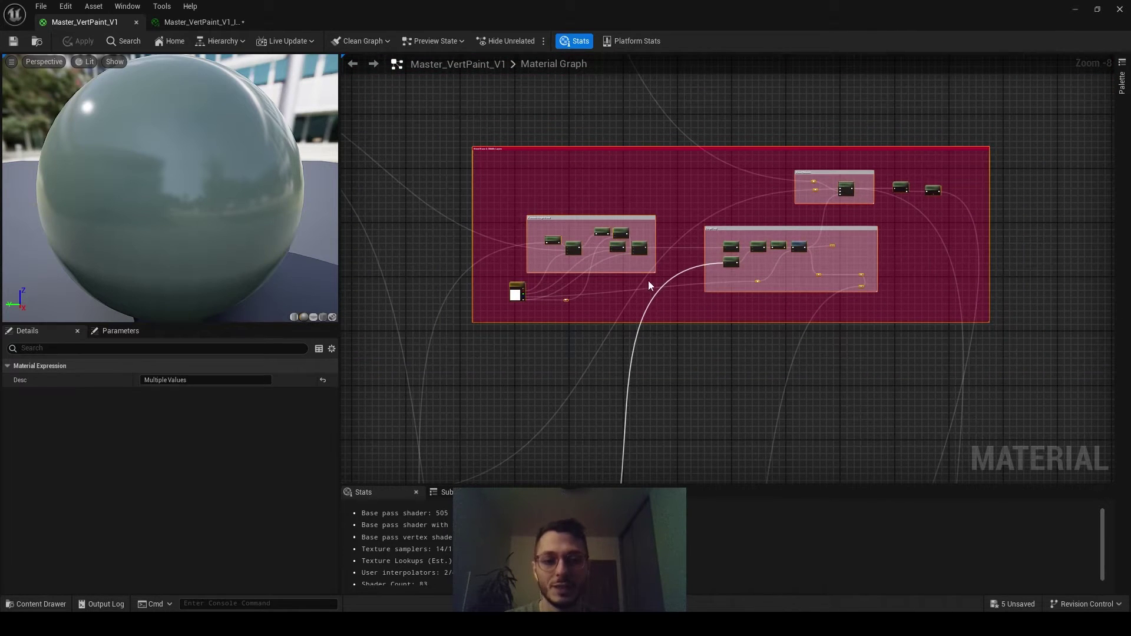
scroll(593, 288, "up", 2)
left_click_drag(581, 283, 649, 311)
right_click_drag(723, 300, 642, 324)
scroll(642, 324, "up", 3)
left_click(776, 318)
right_click_drag(776, 323, 688, 389)
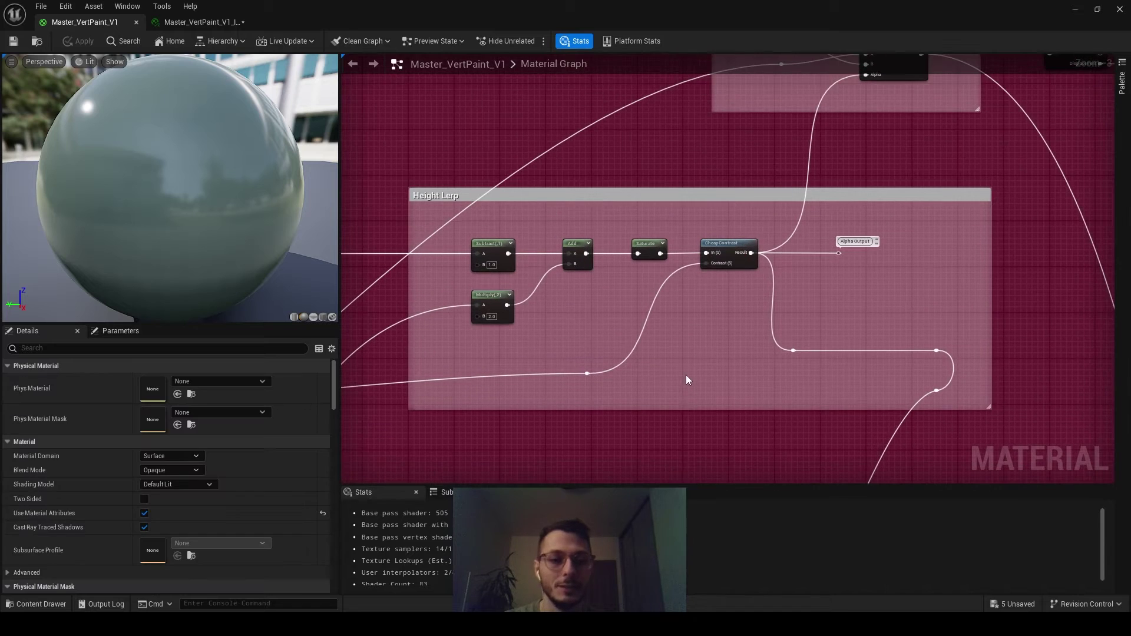
scroll(686, 375, "down", 1)
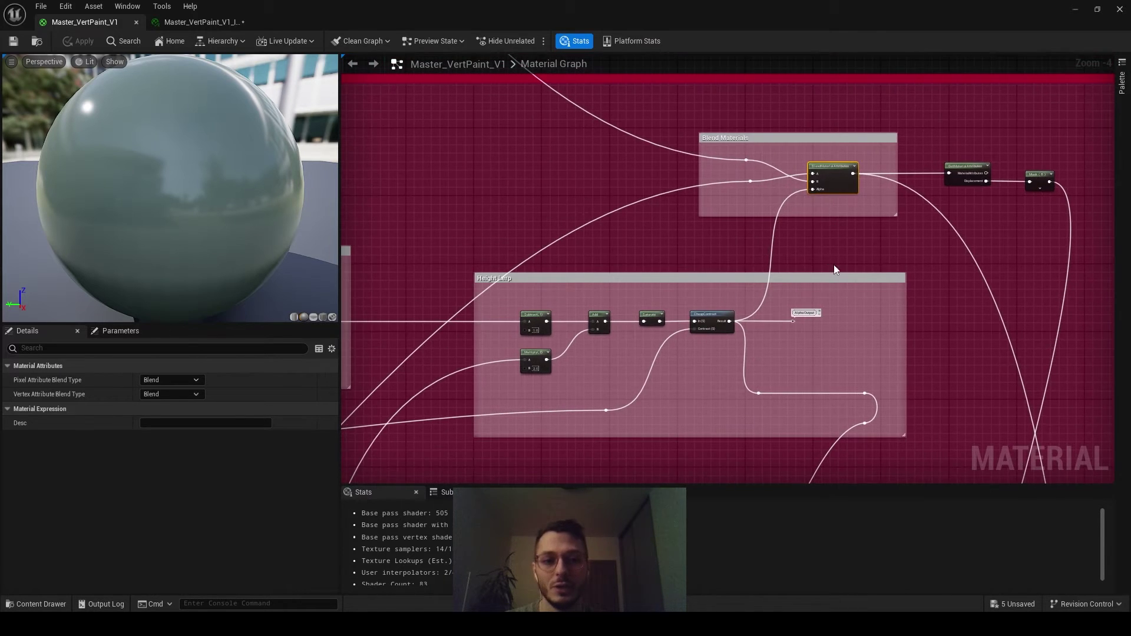
right_click_drag(788, 406, 778, 298)
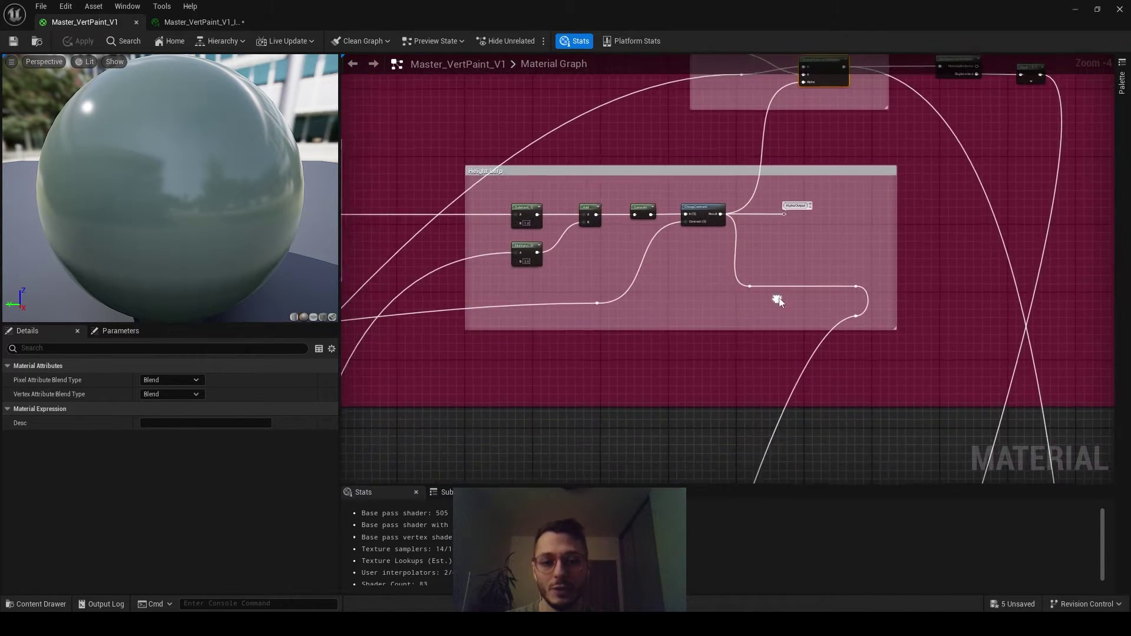
left_click(730, 334)
scroll(731, 335, "down", 5)
right_click_drag(730, 334, 778, 326)
left_click_drag(469, 159, 984, 371)
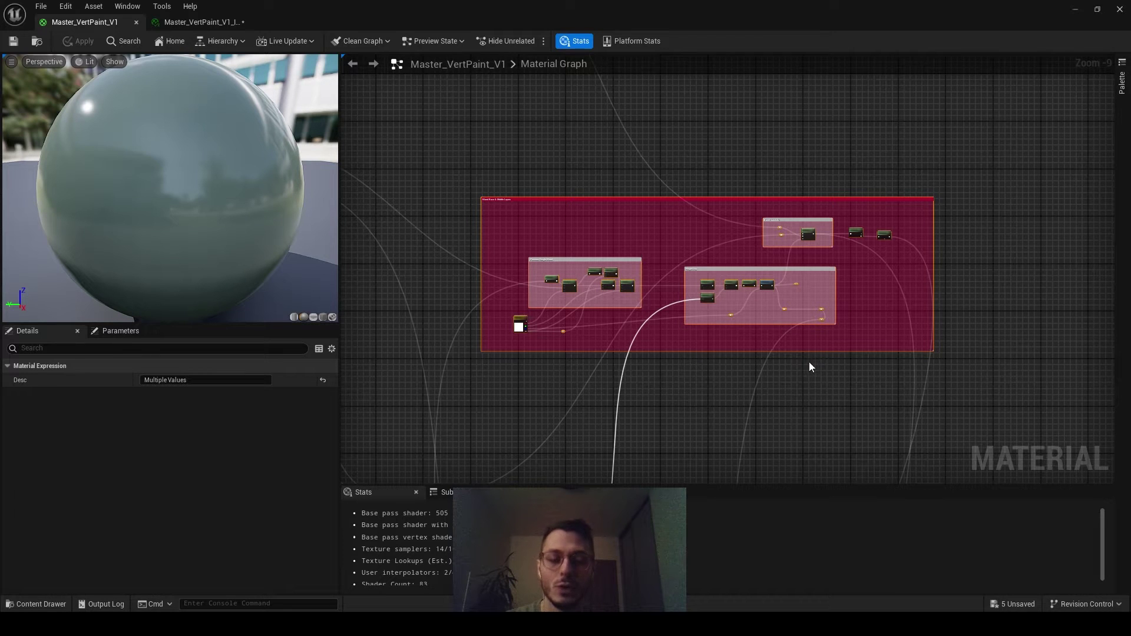
Review the Base Layer and Middle Layer parameters in the Master_VertPaint_V1 material instance
left_click(213, 24)
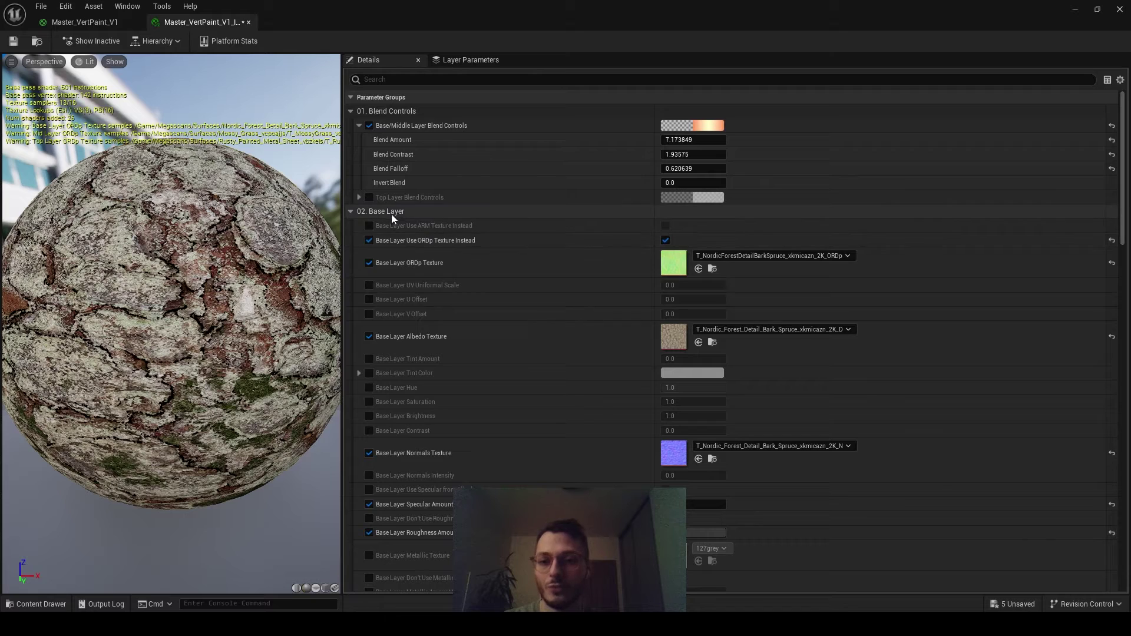
scroll(454, 232, "down", 2)
scroll(560, 372, "down", 5)
scroll(512, 366, "up", 6)
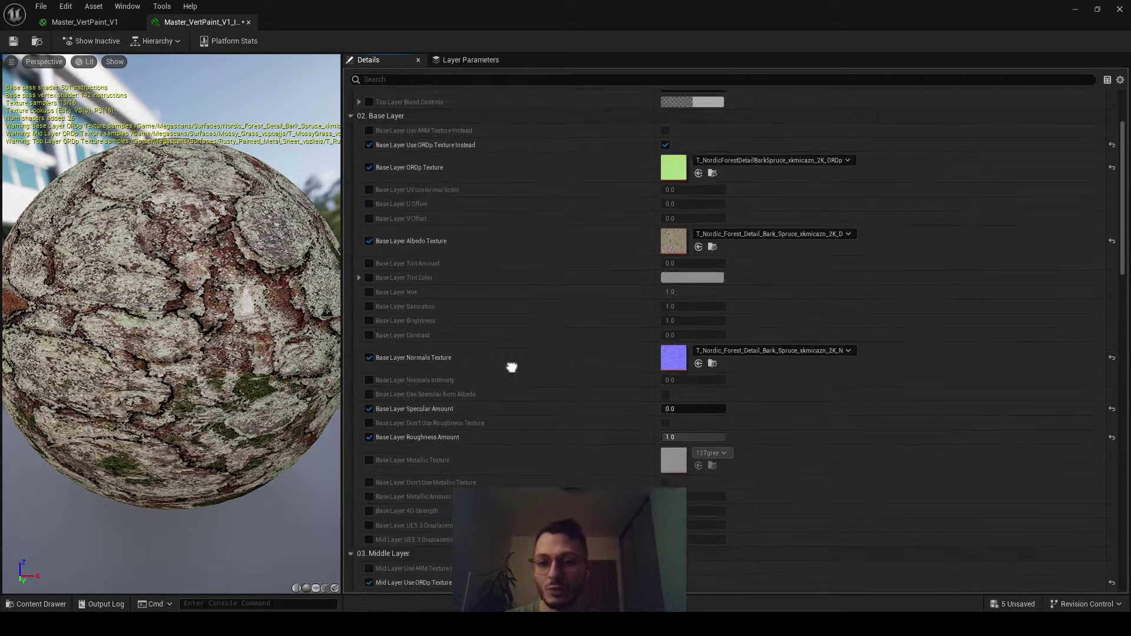
Survey the per-layer node groups feeding the base/middle blend section in the Master_VertPaint_V1 graph
left_click(93, 22)
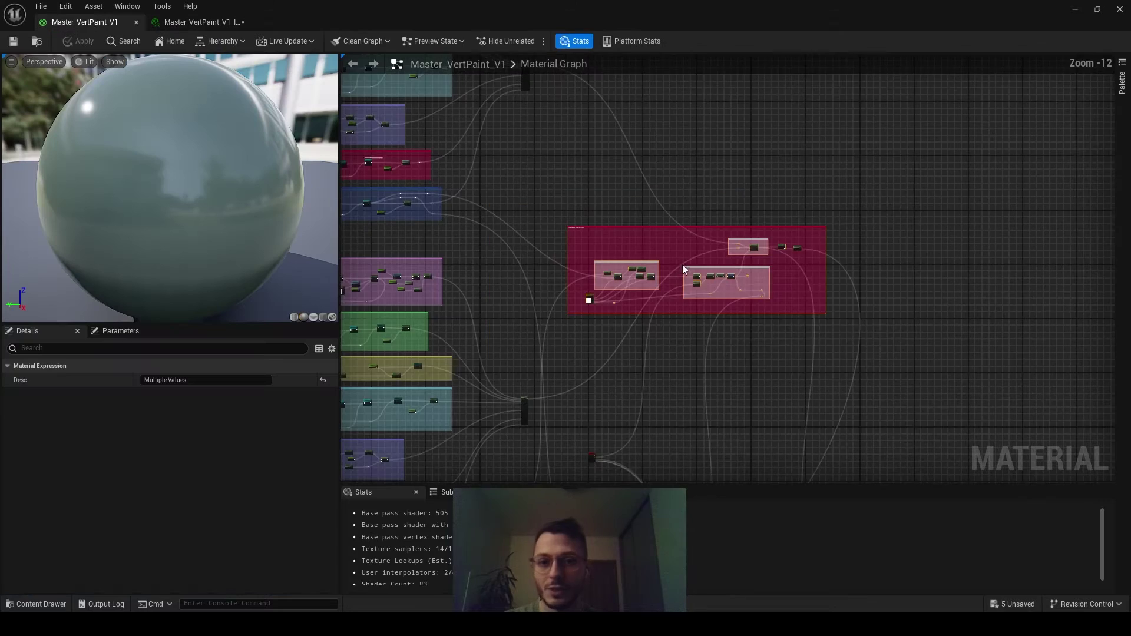
right_click_drag(580, 220, 825, 312)
right_click_drag(652, 236, 504, 423)
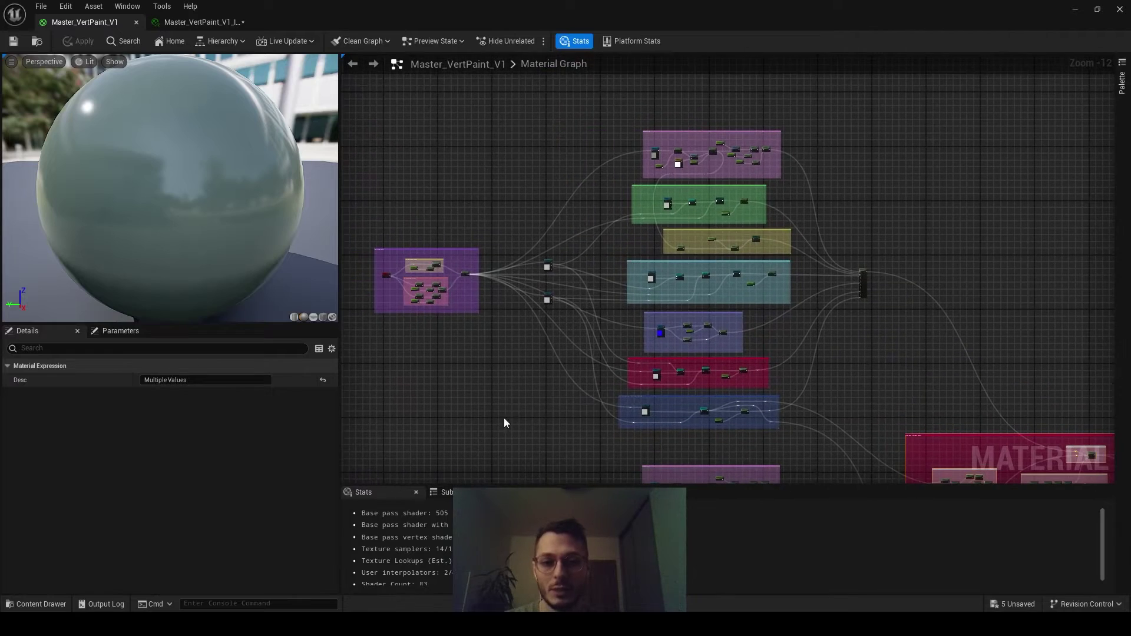
right_click_drag(544, 465, 556, 91)
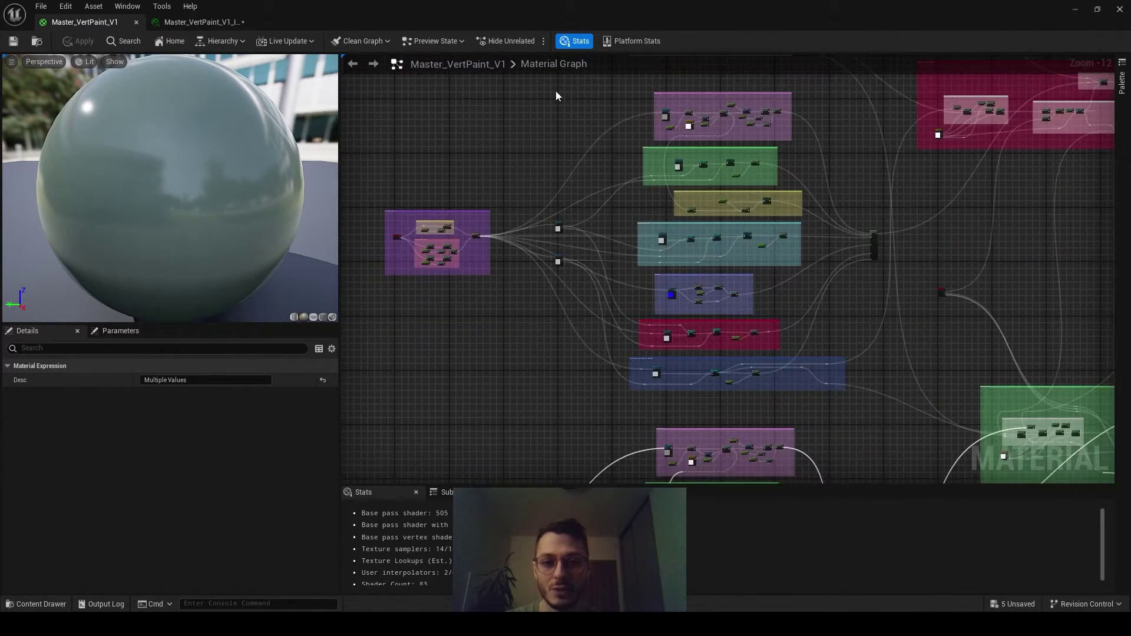
right_click_drag(895, 395, 888, 181)
left_click_drag(535, 271, 852, 465)
right_click_drag(909, 264, 757, 437)
right_click_drag(833, 225, 723, 364)
scroll(747, 295, "up", 2)
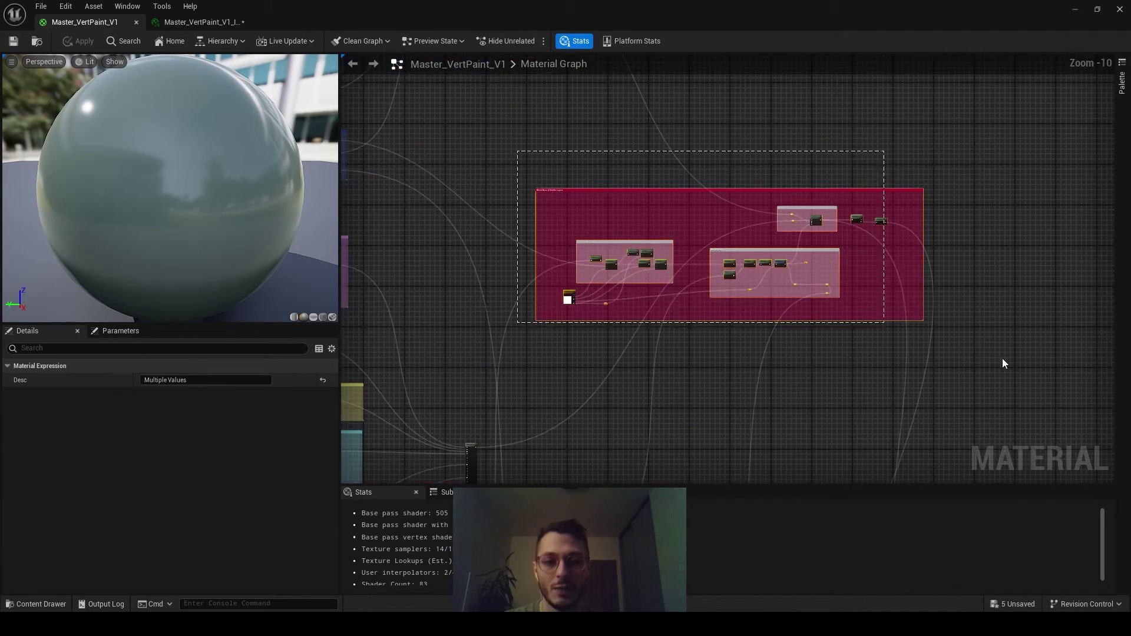
Check the Base/Middle Layer Blend Controls parameters in the material instance
left_click(200, 21)
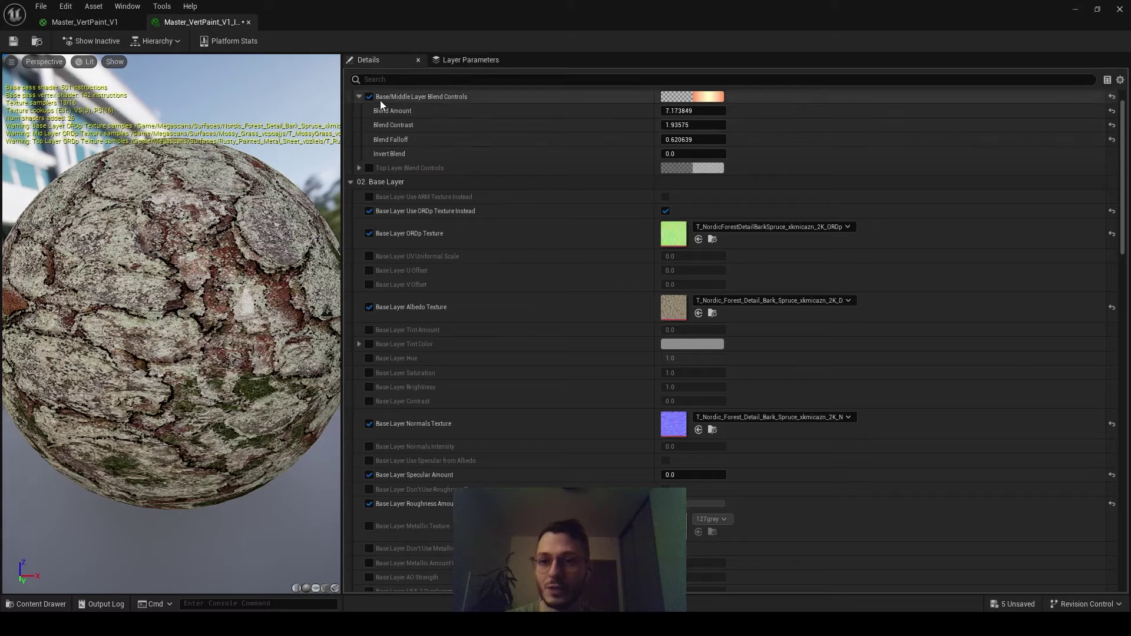
scroll(412, 118, "up", 1)
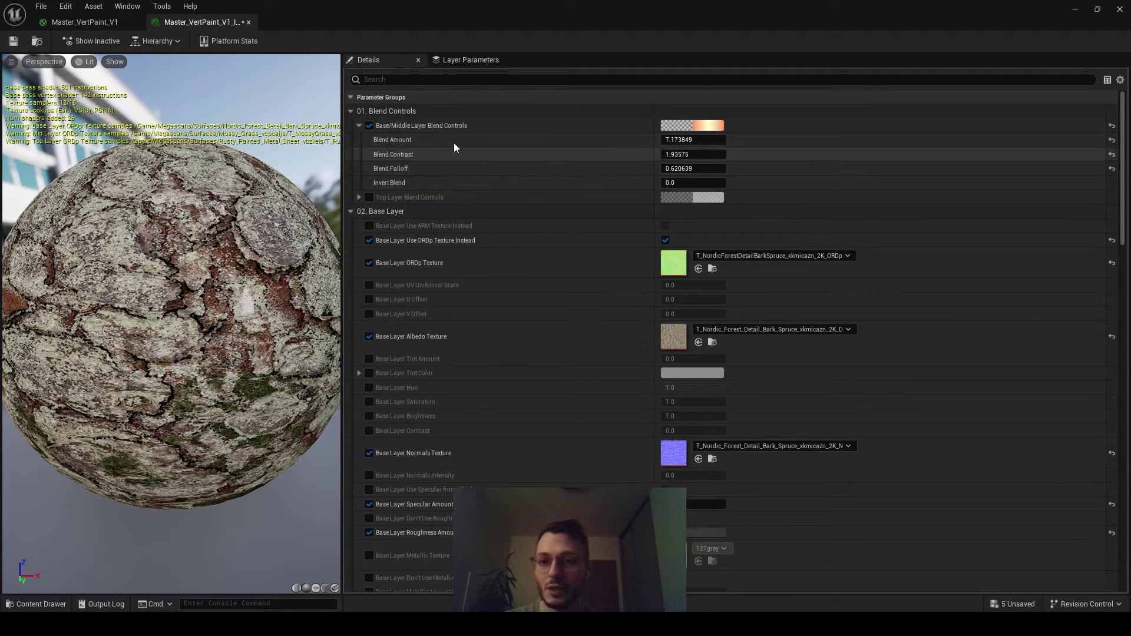
left_click(359, 126)
left_click(359, 124)
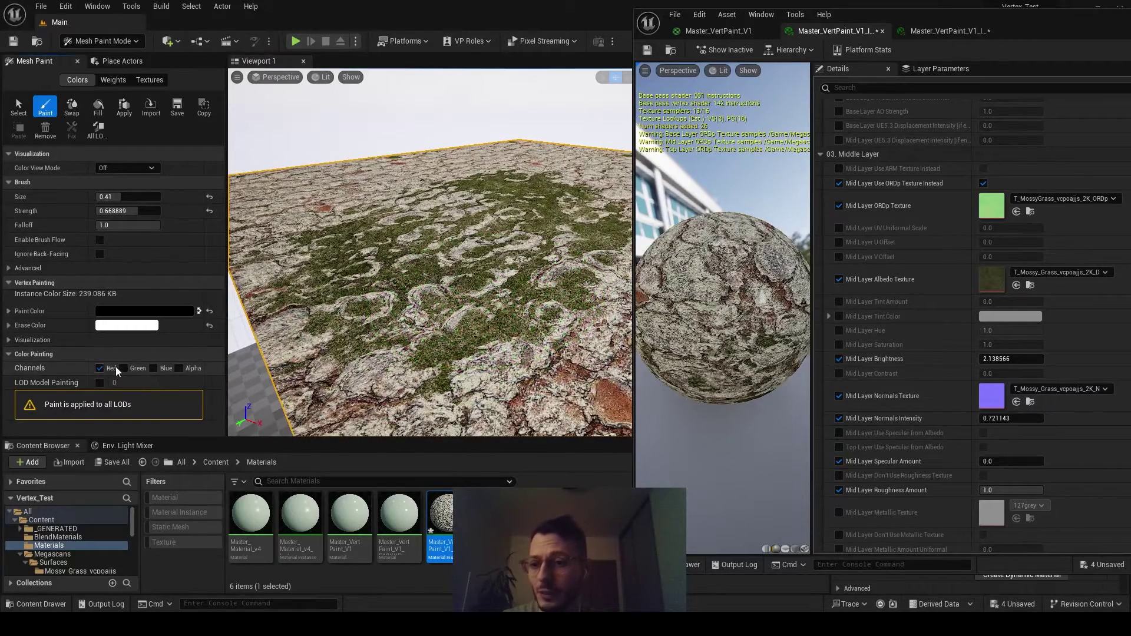
Restrict vertex painting to the green channel only and paint the top layer over the mossy area of the box
left_click(123, 369)
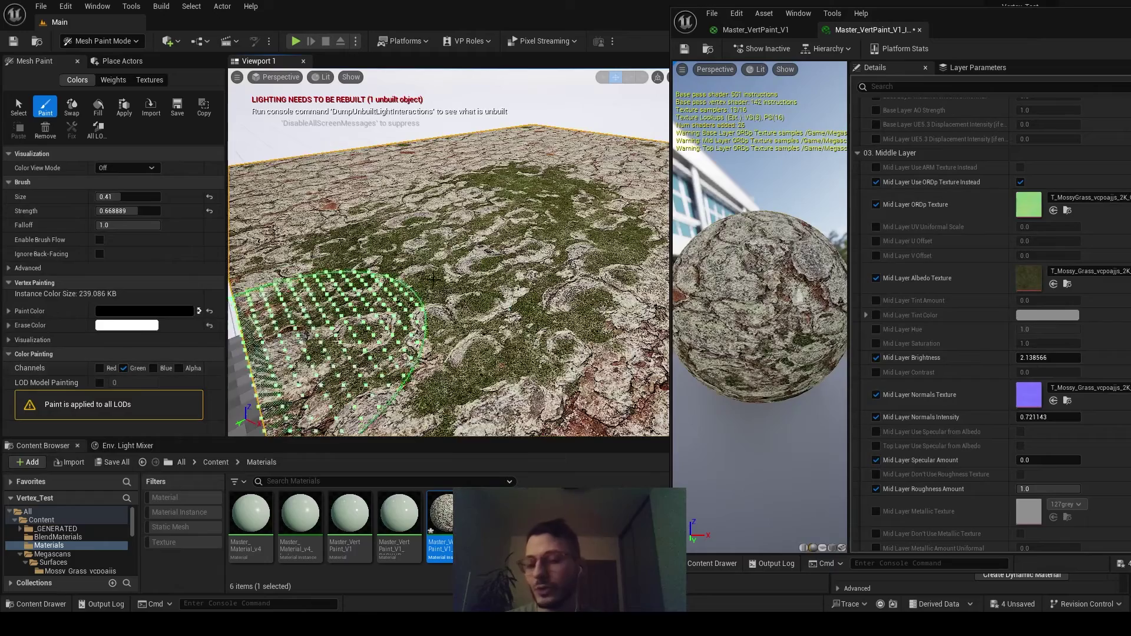
right_click_drag(433, 279, 429, 250)
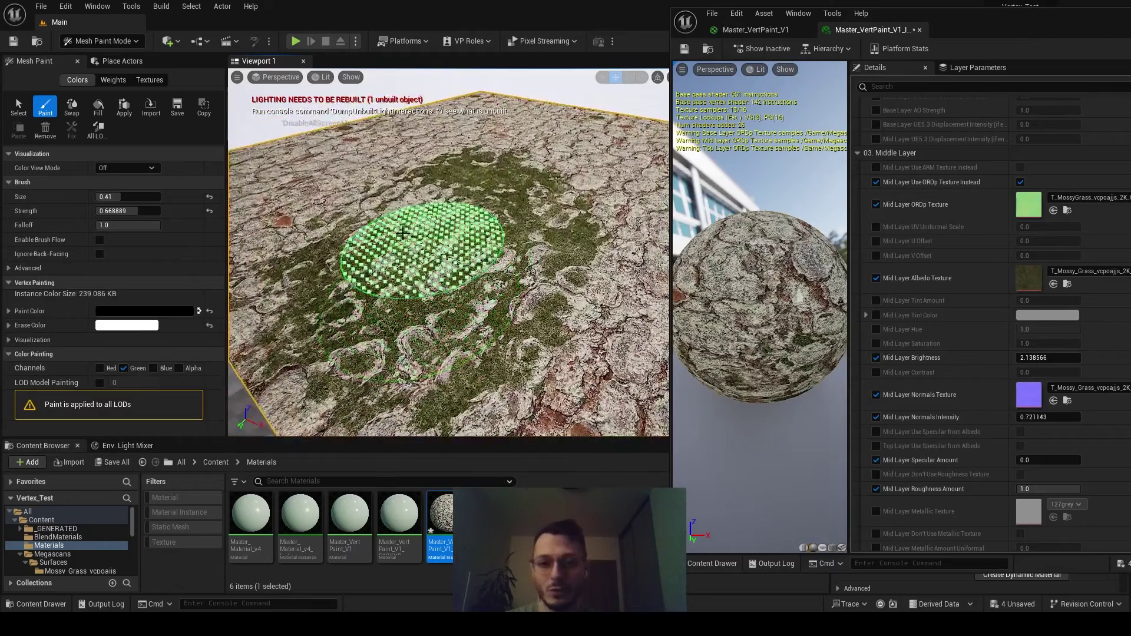
mouse_move(428, 248)
left_mouse_down()
mouse_move(406, 235)
mouse_move(407, 218)
mouse_move(543, 165)
mouse_move(433, 179)
left_mouse_up()
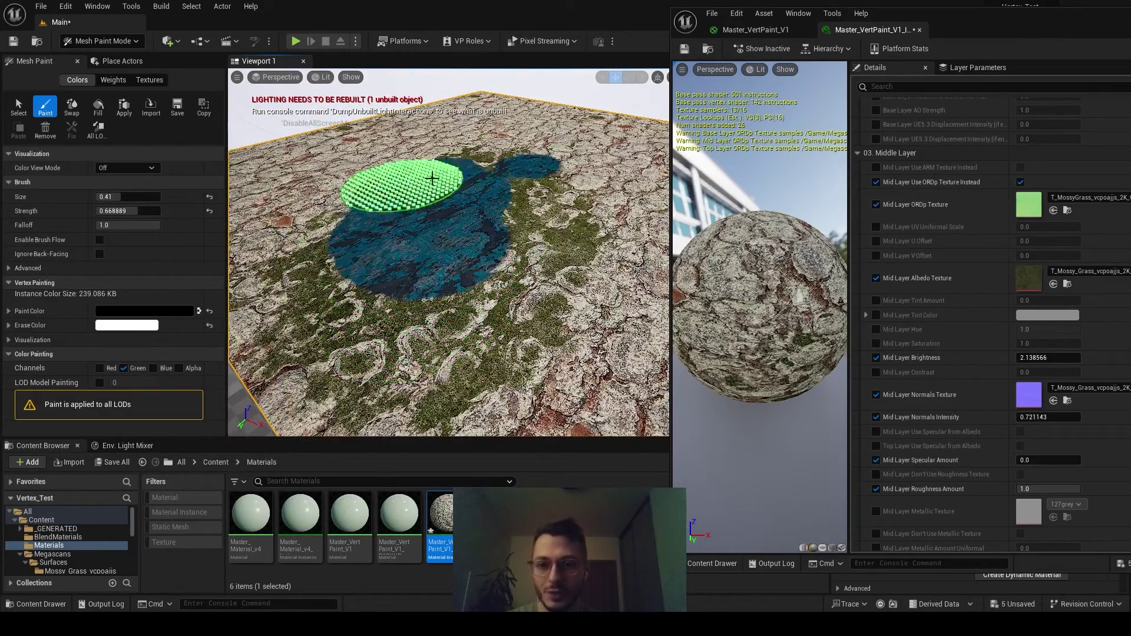
left_click_drag(357, 201, 421, 197)
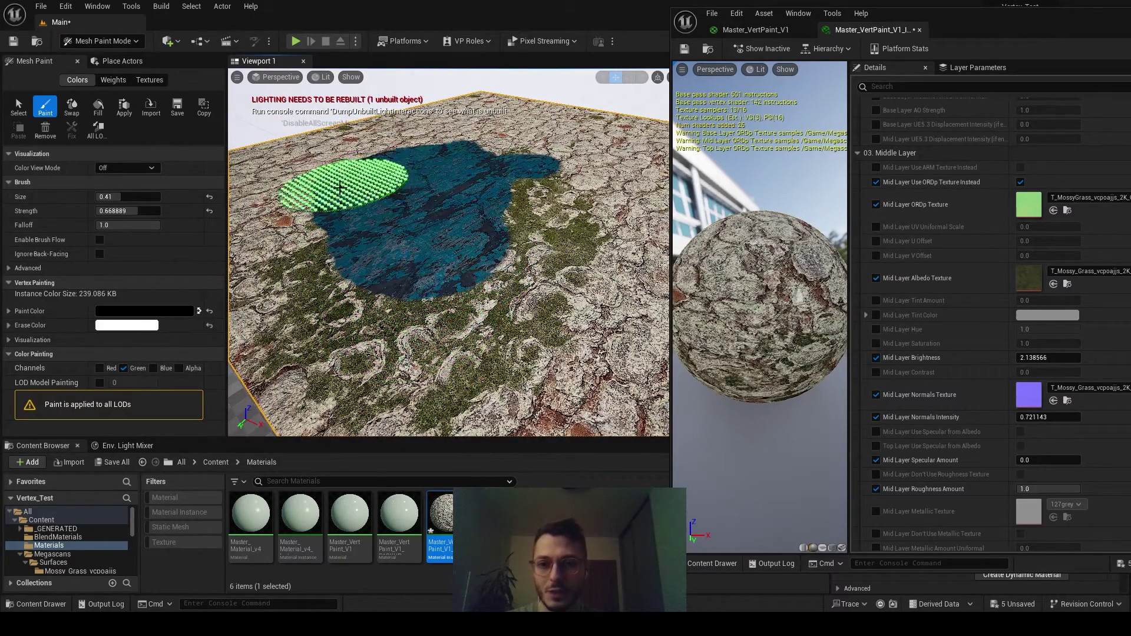
mouse_move(473, 250)
right_mouse_down()
mouse_move(412, 248)
mouse_move(480, 259)
mouse_move(471, 247)
right_mouse_up()
right_click_drag(595, 276, 606, 254)
Enable the Top Layer Blend Controls and set Blend Amount to about 11.52 and Blend Contrast to about 1.26
scroll(918, 178, "up", 10)
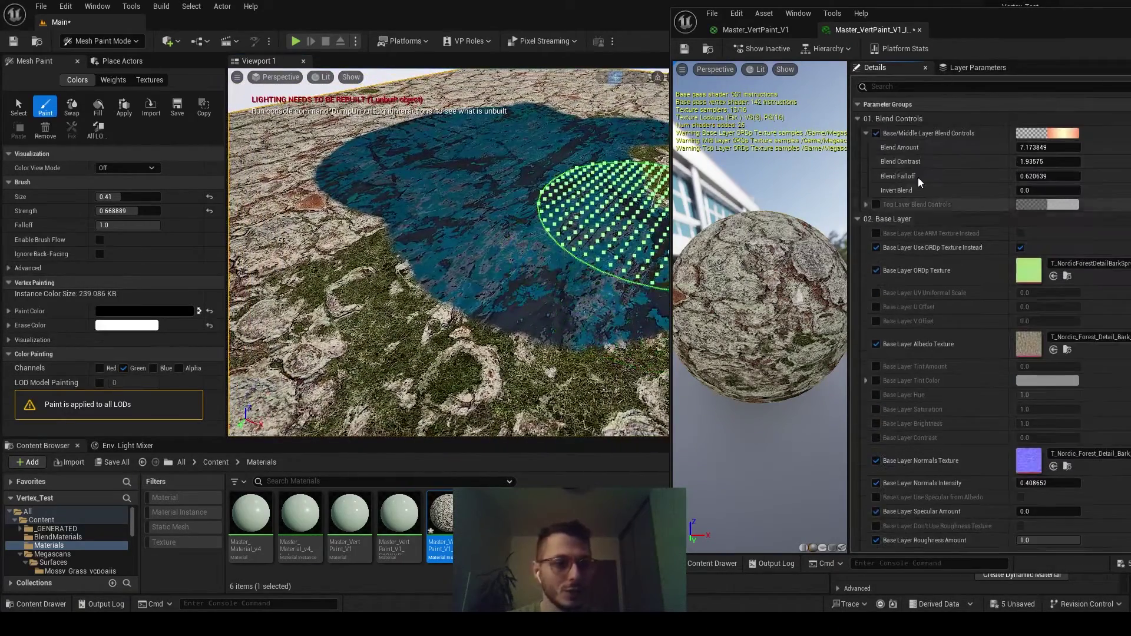
left_click(865, 134)
left_click(875, 147)
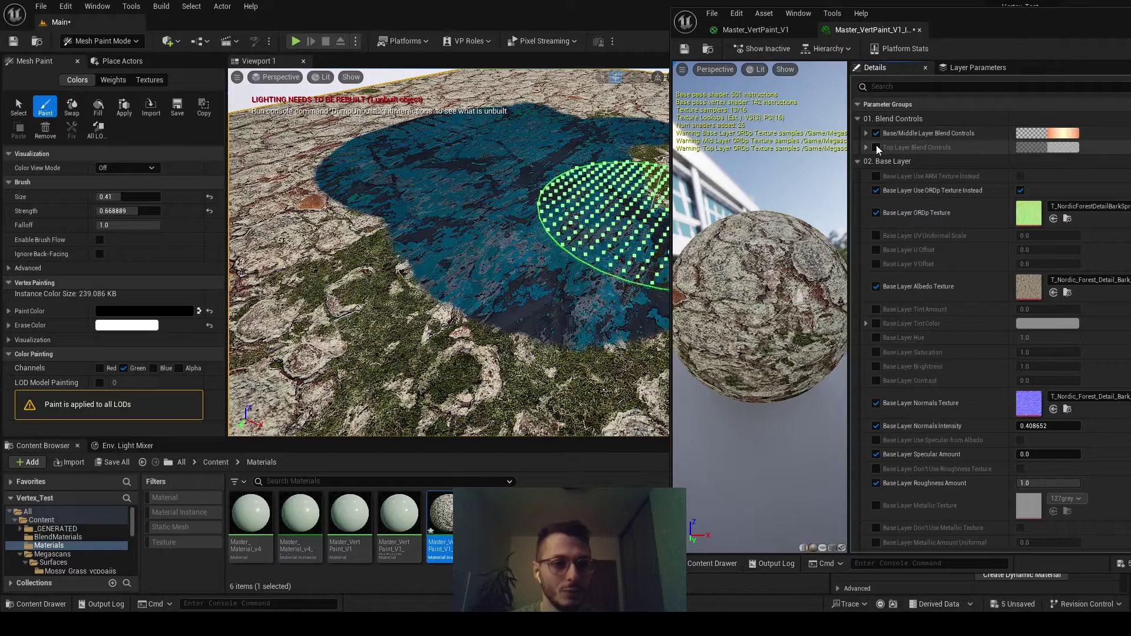
left_click(866, 147)
mouse_move(489, 230)
right_mouse_down()
mouse_move(445, 229)
mouse_move(445, 238)
right_mouse_up()
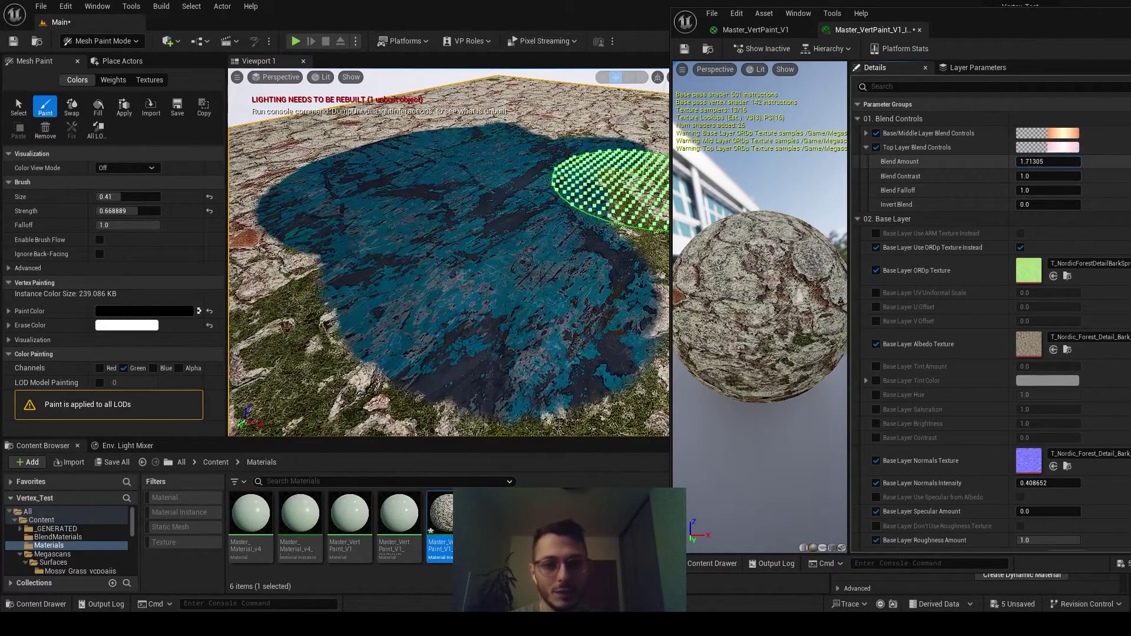
left_click_drag(1048, 161, 1060, 161)
mouse_move(479, 265)
right_mouse_down()
mouse_move(450, 262)
mouse_move(493, 262)
right_mouse_up()
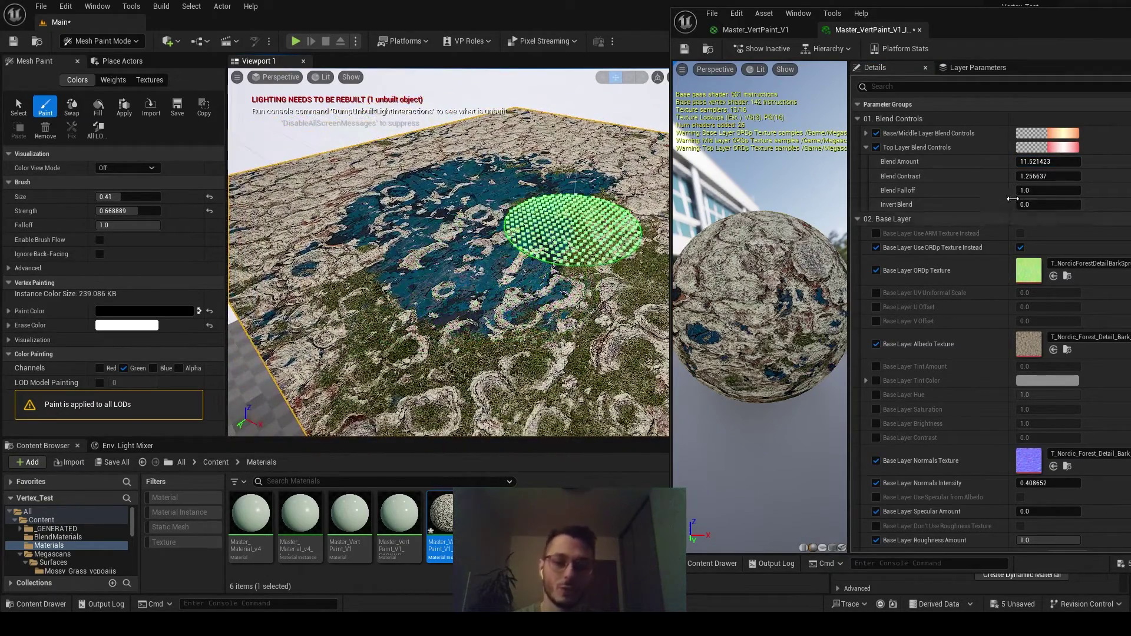
left_click(866, 147)
Return to the Master_VertPaint_V1 graph in a maximized window and inspect the Vertex Color node's outputs
left_click_drag(1029, 22, 968, 17)
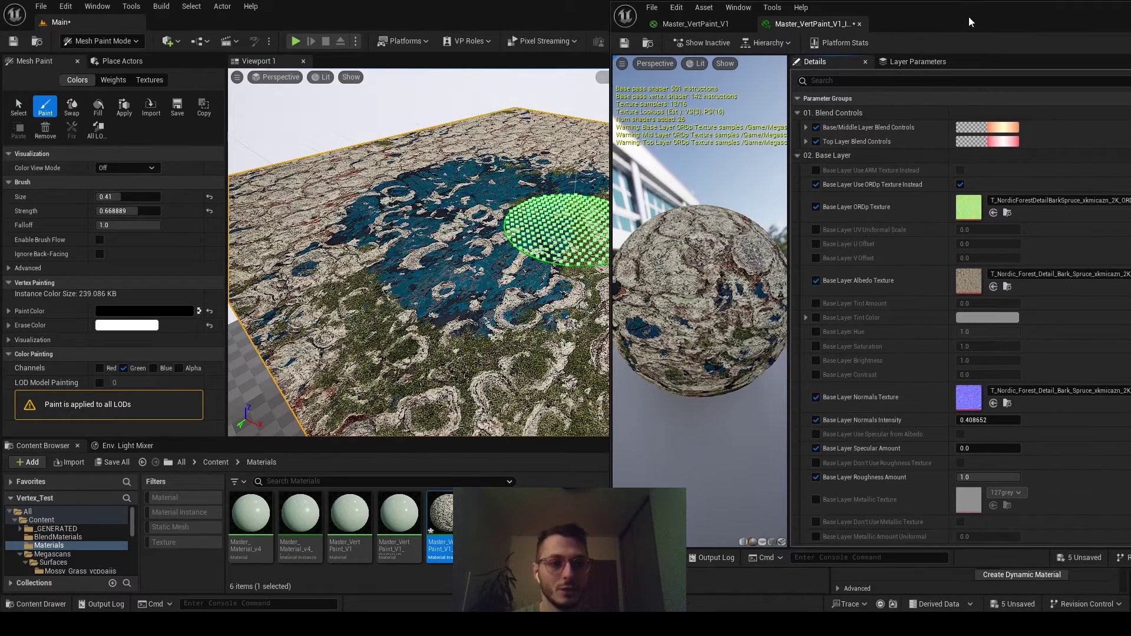
left_click(694, 23)
double_click(976, 24)
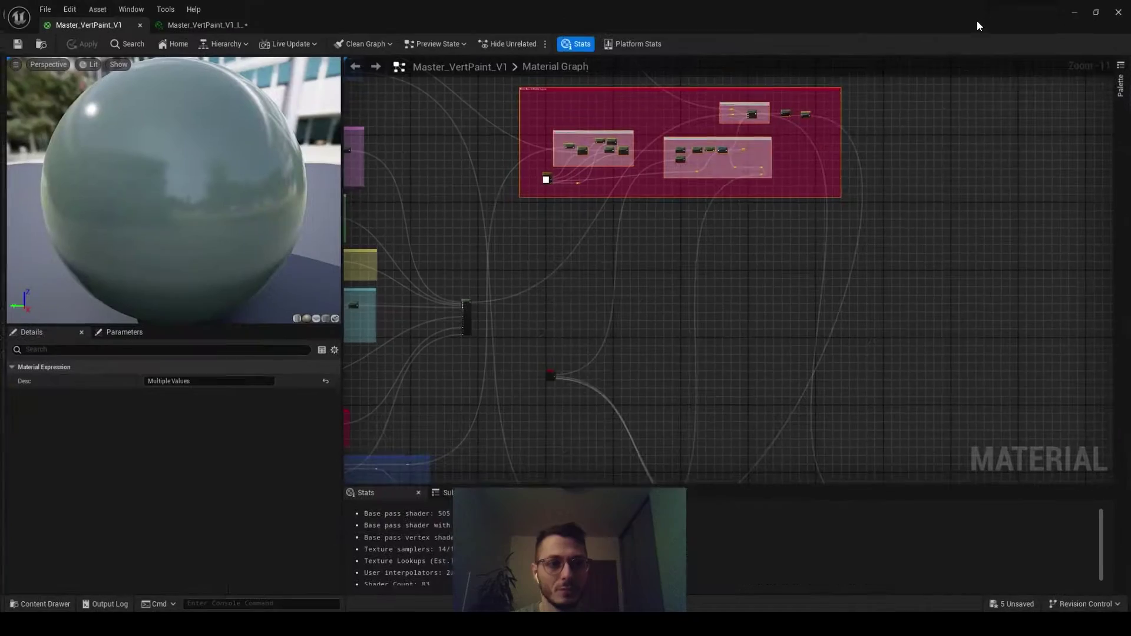
right_click_drag(905, 303, 672, 206)
right_click_drag(570, 207, 603, 316)
scroll(560, 237, "up", 2)
scroll(612, 319, "up", 6)
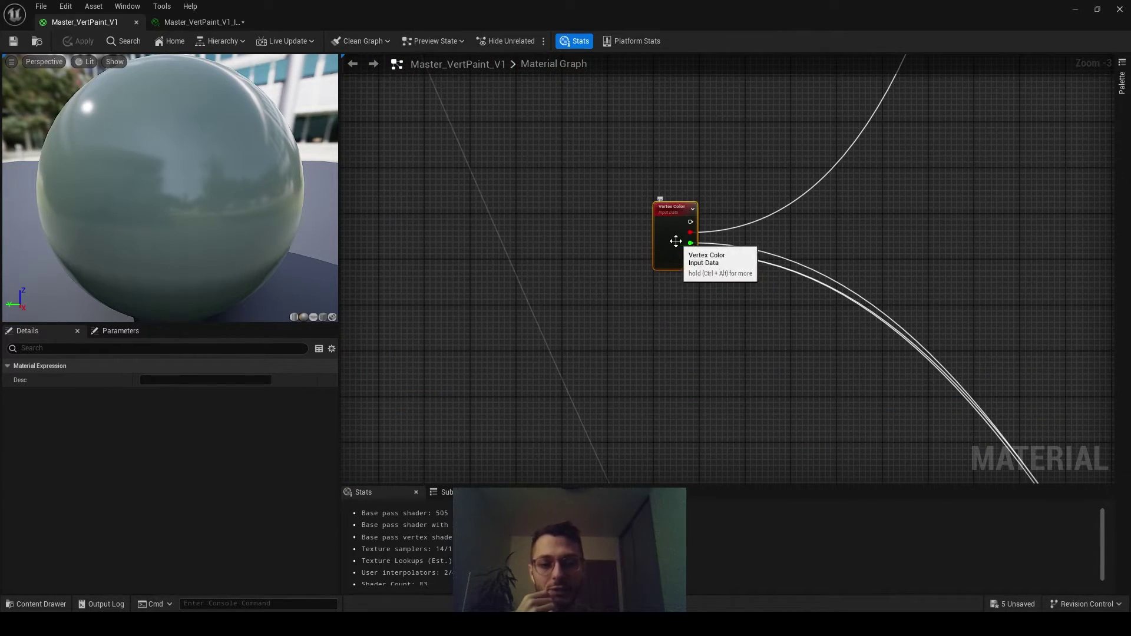
Follow the Vertex Color green output to the Height Lerp group in the green top layer blend section
right_click_drag(857, 339, 689, 175)
scroll(743, 238, "down", 4)
right_click_drag(957, 365, 878, 300)
scroll(943, 339, "up", 2)
right_click_drag(949, 341, 818, 339)
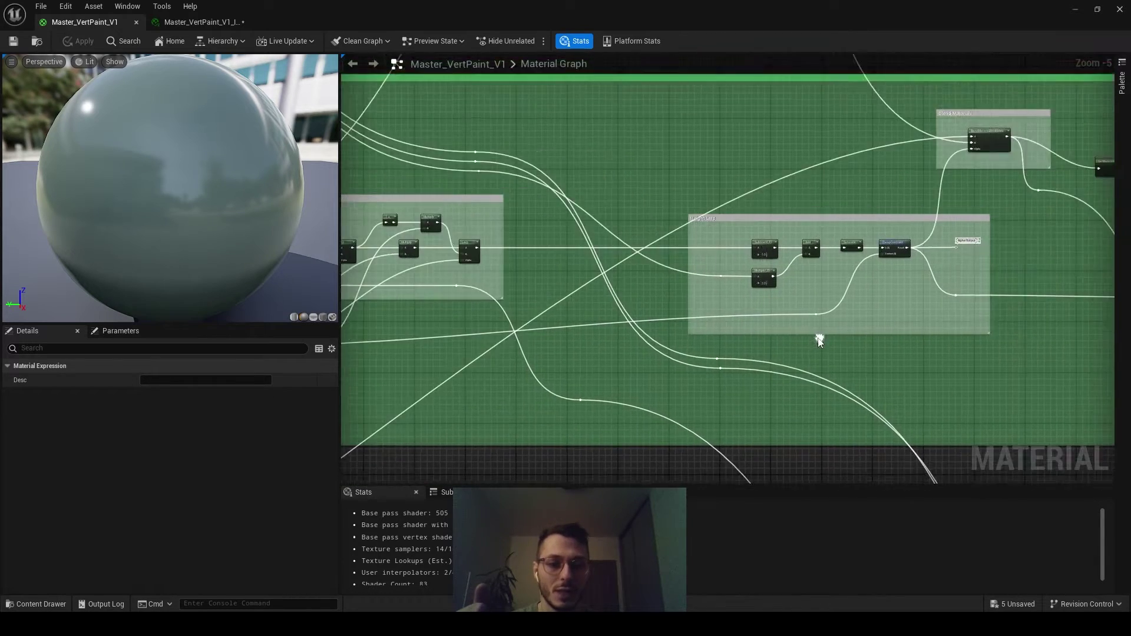
scroll(820, 338, "up", 1)
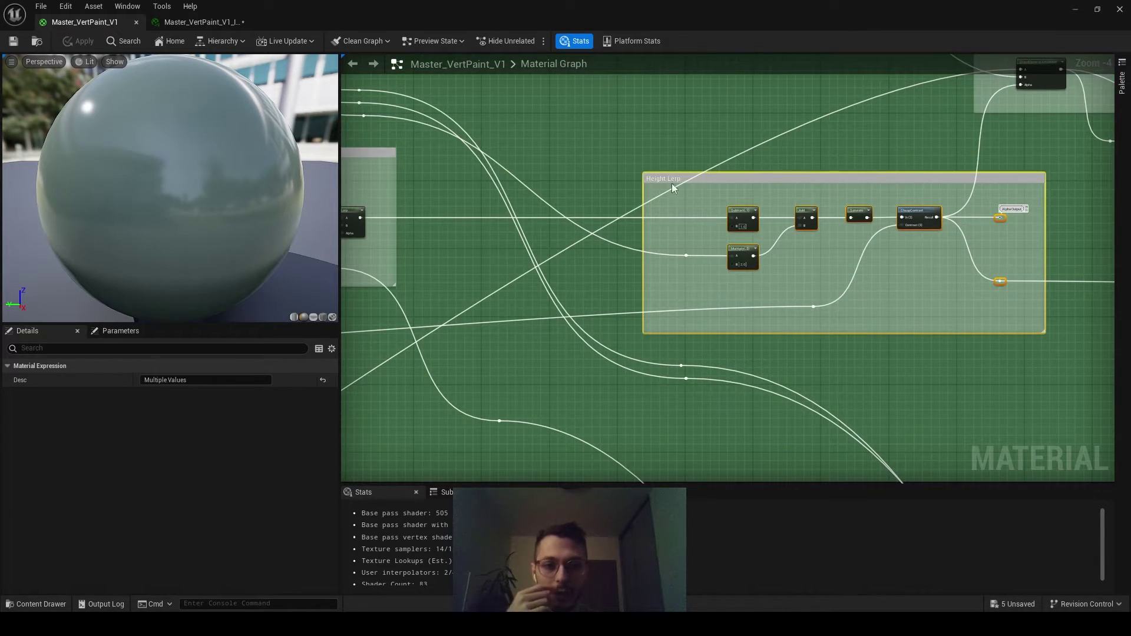
Inspect the Previous Height Blend group and the Top Layer Blend Controls node's channel connections
right_click_drag(580, 190, 942, 222)
right_click_drag(556, 238, 748, 245)
scroll(932, 345, "down", 4)
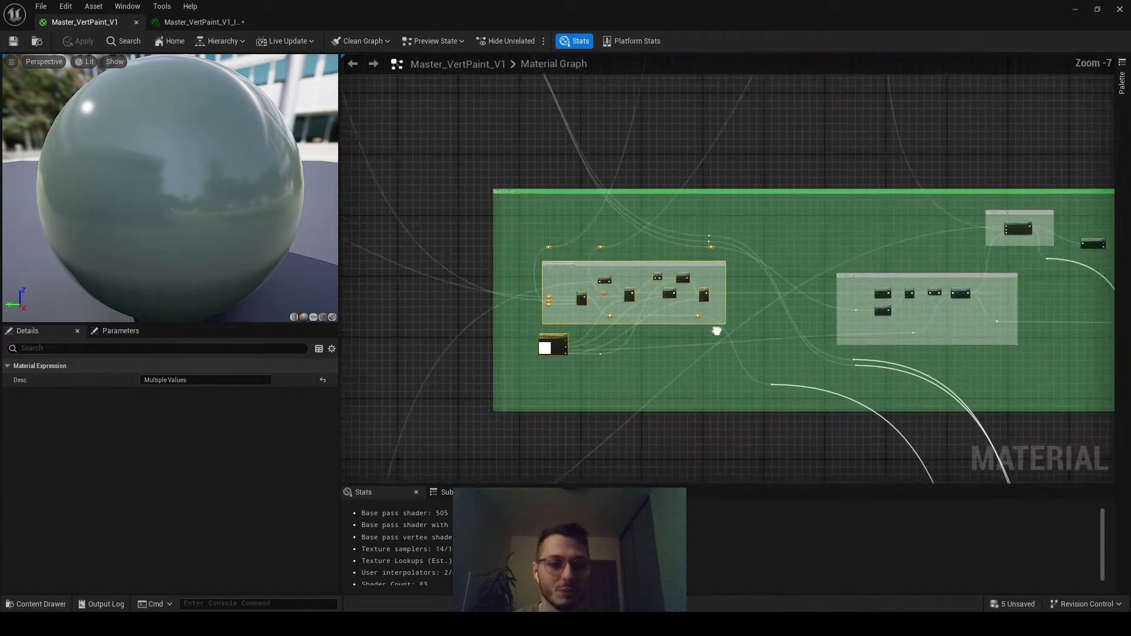
scroll(743, 327, "up", 4)
left_click(656, 344)
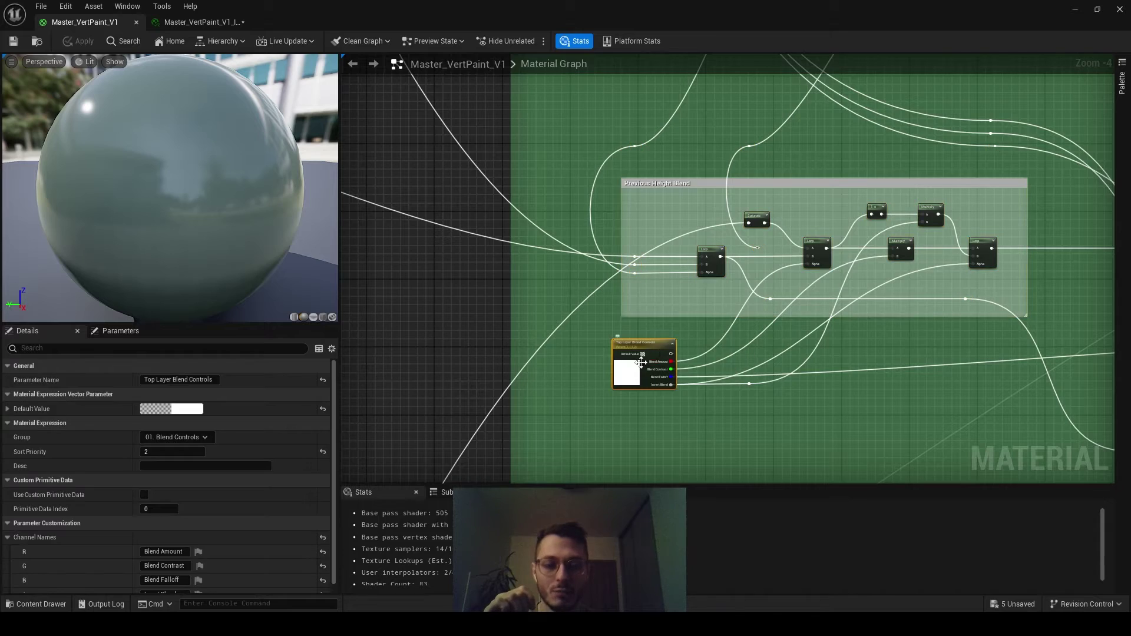
scroll(654, 348, "up", 1)
scroll(738, 278, "down", 4)
scroll(701, 319, "up", 1)
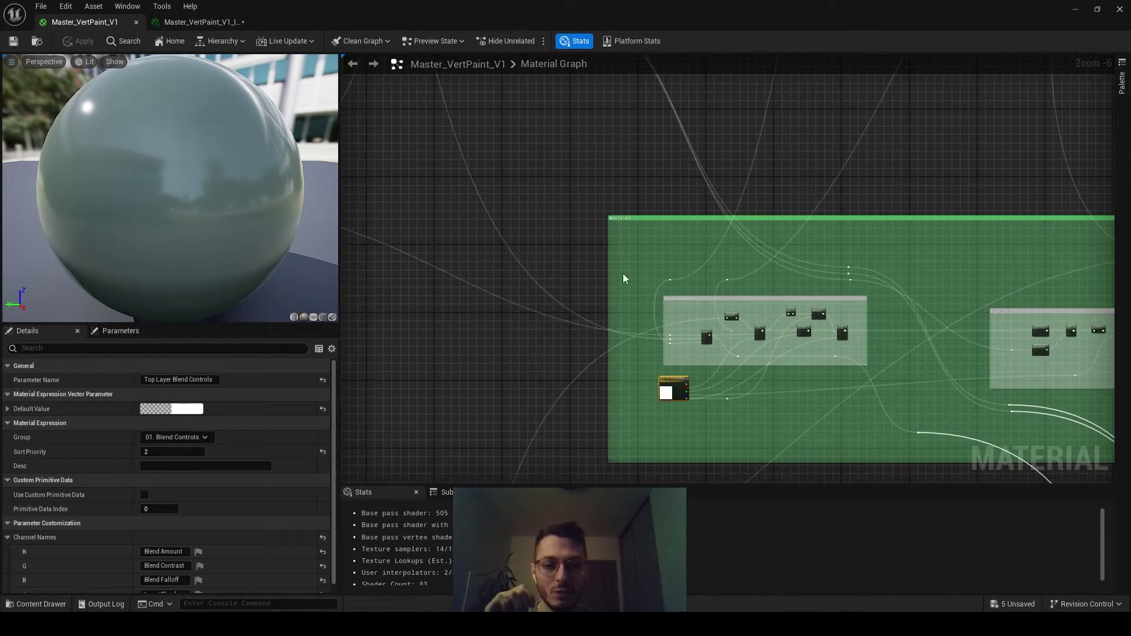
Examine the green top layer blend section and its BlendMaterialAttributes node along with that node's connections
scroll(624, 279, "down", 6)
right_click_drag(527, 258, 641, 285)
right_click_drag(536, 323, 617, 274)
right_click_drag(726, 289, 527, 307)
scroll(863, 259, "up", 5)
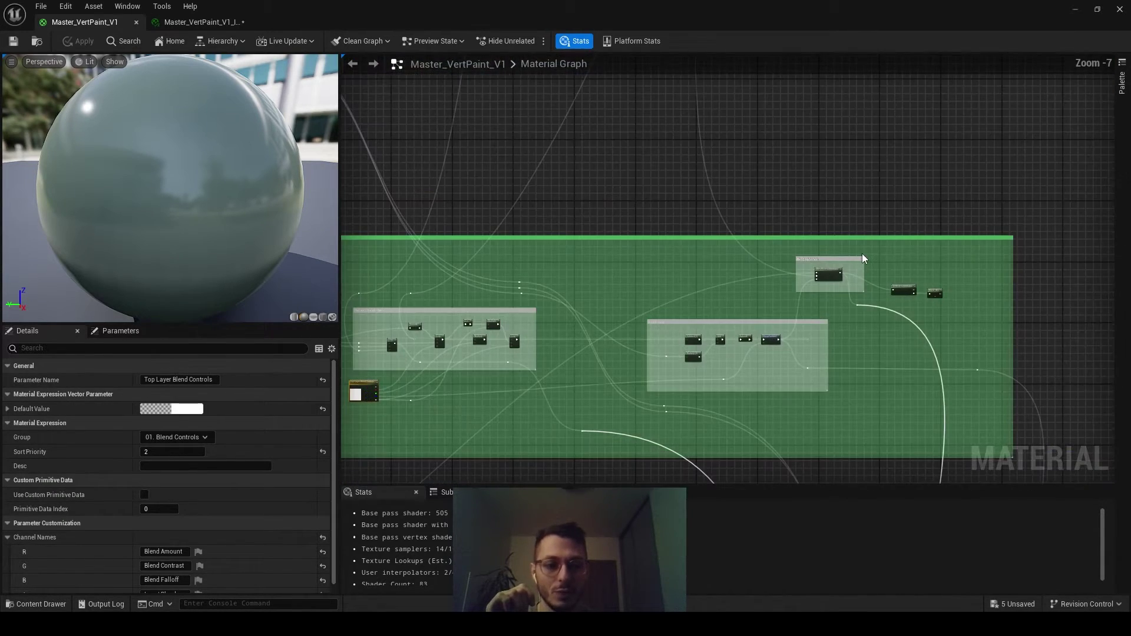
scroll(780, 222, "down", 5)
right_click_drag(781, 223, 818, 383)
right_click_drag(771, 168, 724, 106)
scroll(719, 233, "up", 9)
left_click(628, 256)
scroll(718, 303, "down", 5)
right_click_drag(778, 354, 793, 96)
right_click_drag(836, 368, 830, 174)
scroll(903, 276, "up", 1)
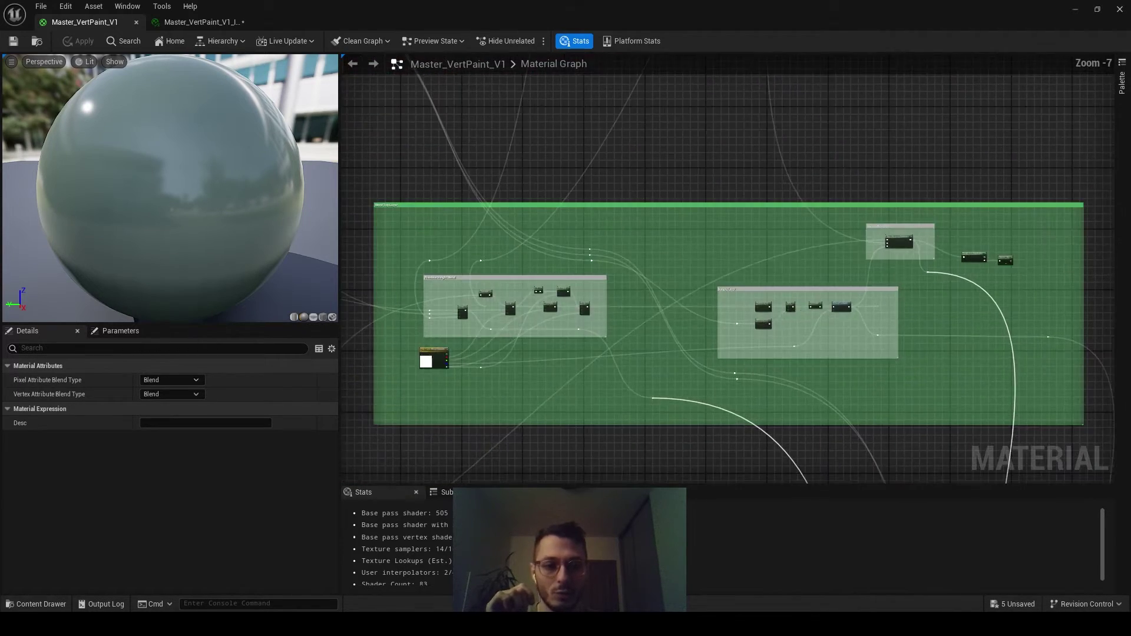
Trace the top layer's MakeMaterialAttributes node into the green top layer blend section
scroll(904, 276, "down", 3)
right_click_drag(757, 335, 1016, 131)
left_click(656, 320)
right_click_drag(953, 202, 780, 349)
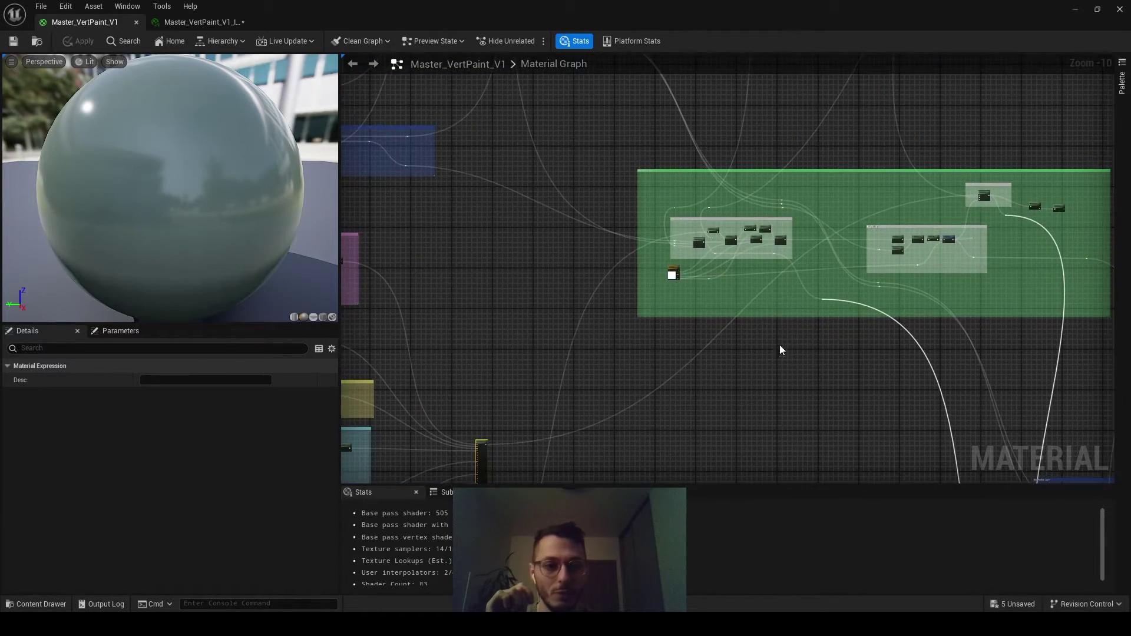
right_click_drag(1049, 161, 938, 229)
scroll(936, 231, "up", 7)
right_click_drag(771, 282, 871, 238)
scroll(871, 238, "down", 3)
right_click_drag(446, 353, 745, 336)
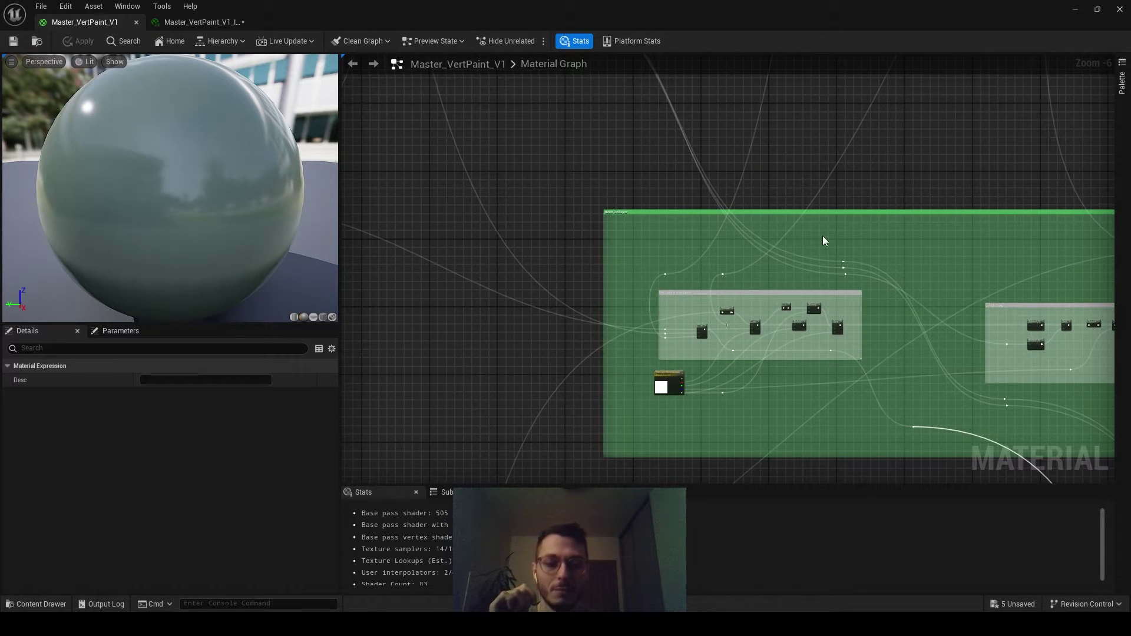
Inspect the GetMaterialAttributes node in the red middle layer blend section and its available attribute types, keeping Displacement
right_click_drag(872, 214, 765, 342)
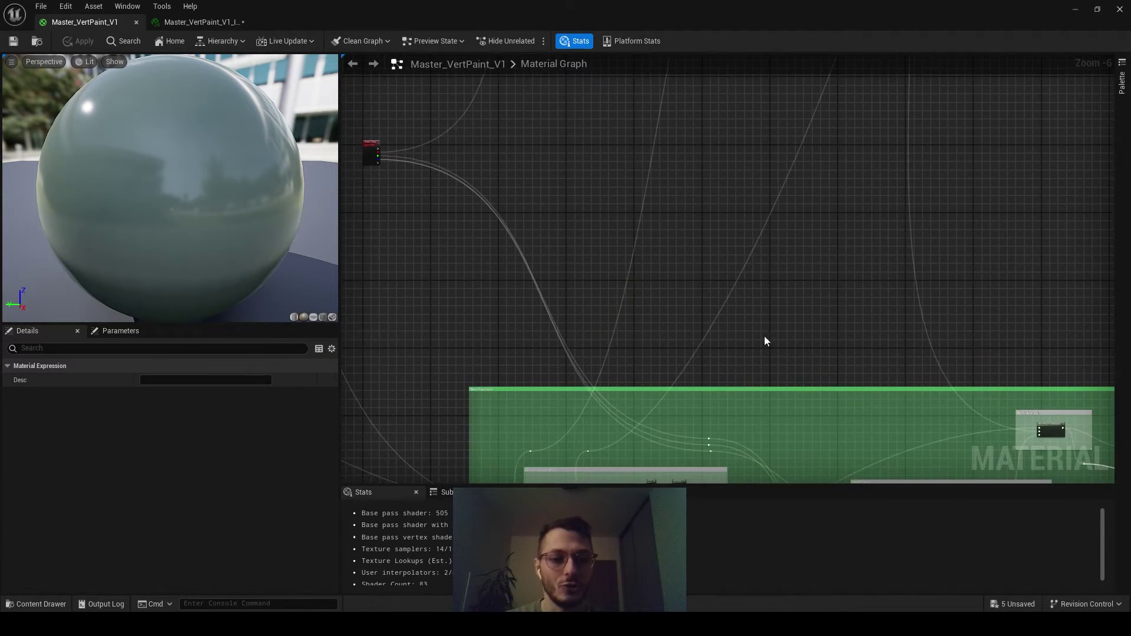
right_click_drag(902, 112, 735, 348)
right_click_drag(810, 94, 752, 310)
right_click_drag(707, 263, 735, 366)
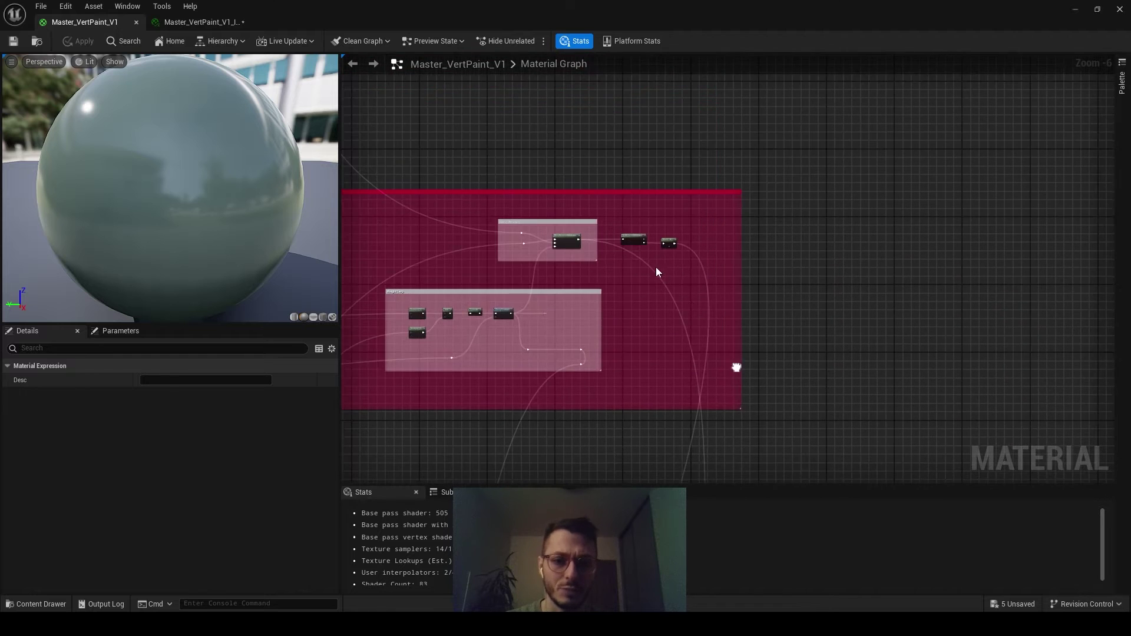
scroll(655, 267, "up", 5)
right_click_drag(656, 267, 744, 336)
left_click(668, 222)
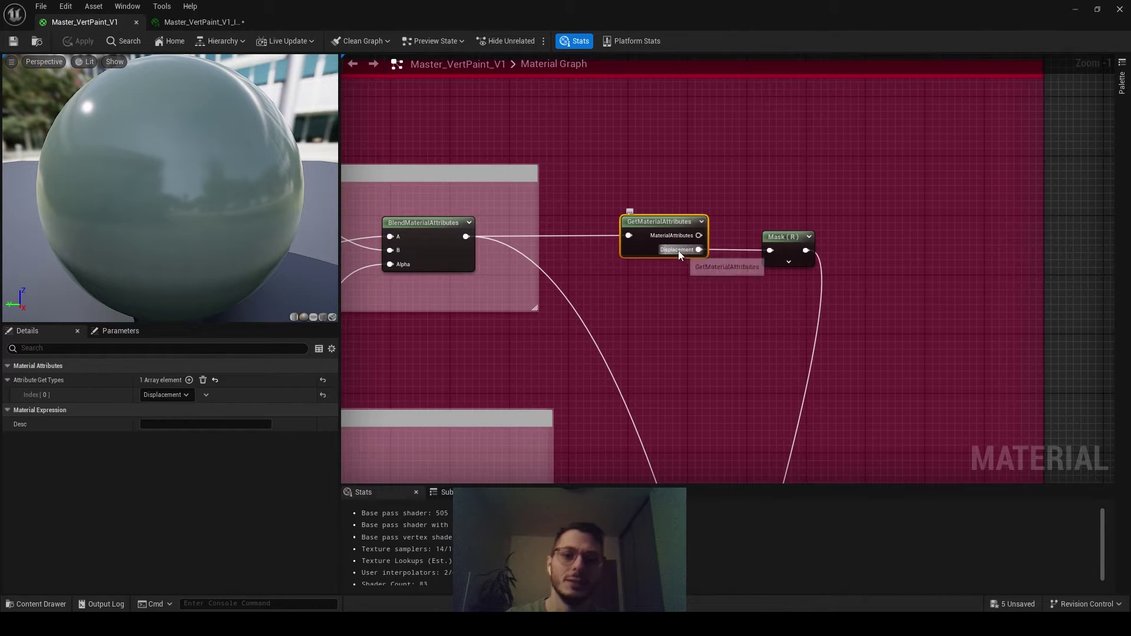
left_click(179, 394)
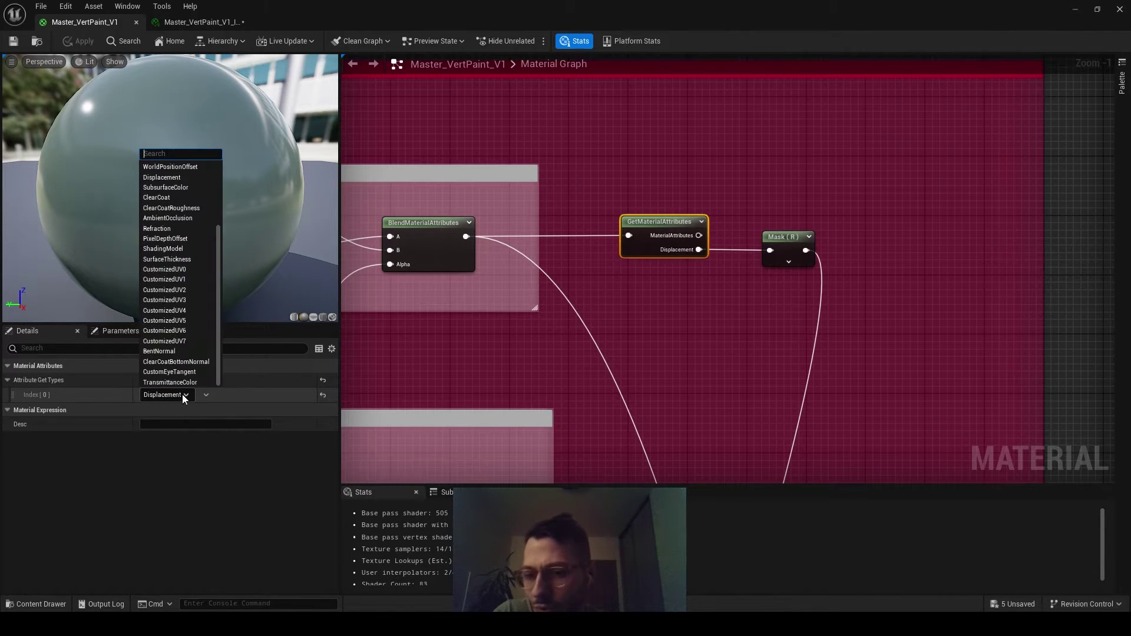
left_click(182, 394)
left_click(696, 341)
Trace the red blend section's material input back to the MakeMaterialAttributes node and examine its Displacement input
scroll(648, 337, "down", 4)
right_click_drag(556, 307, 617, 323)
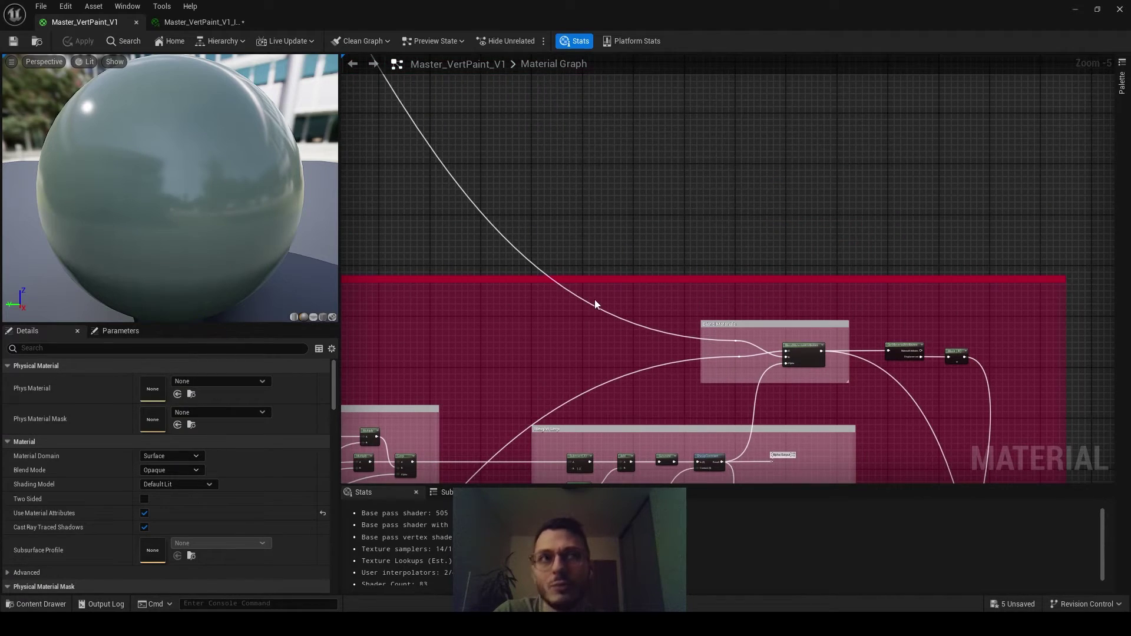
scroll(613, 285, "down", 4)
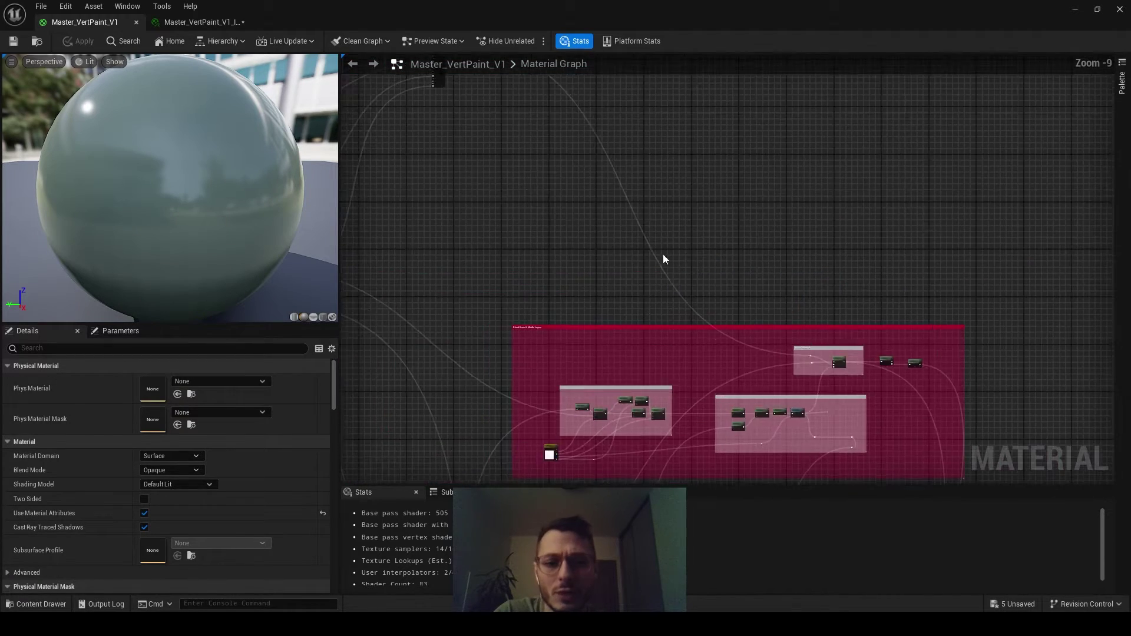
right_click_drag(664, 255, 741, 325)
scroll(747, 257, "up", 9)
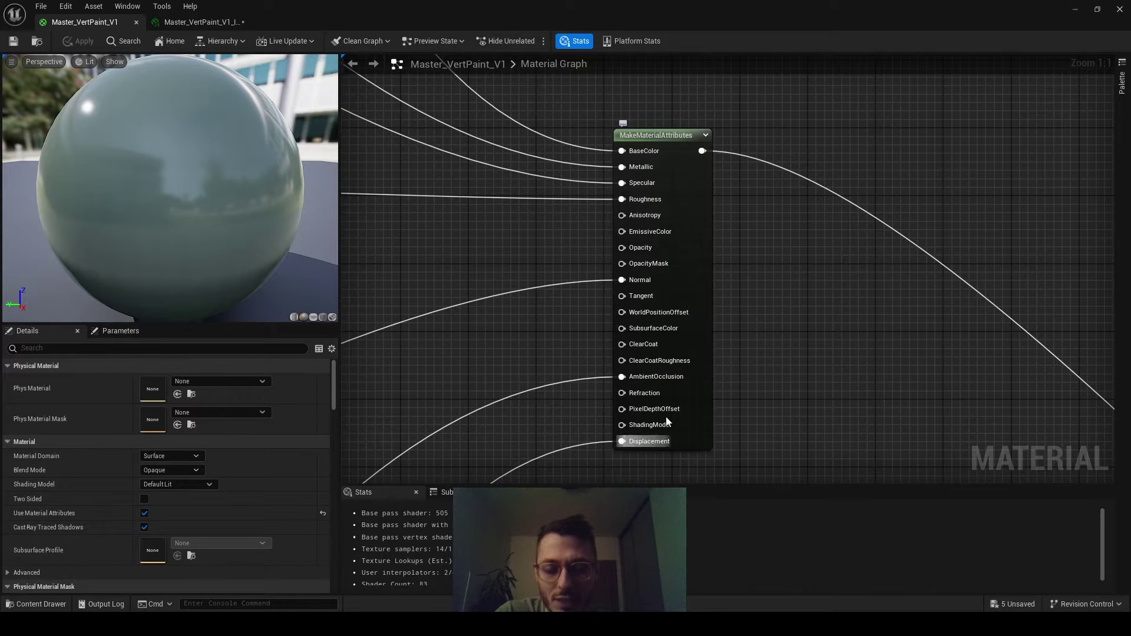
right_click_drag(666, 420, 616, 390)
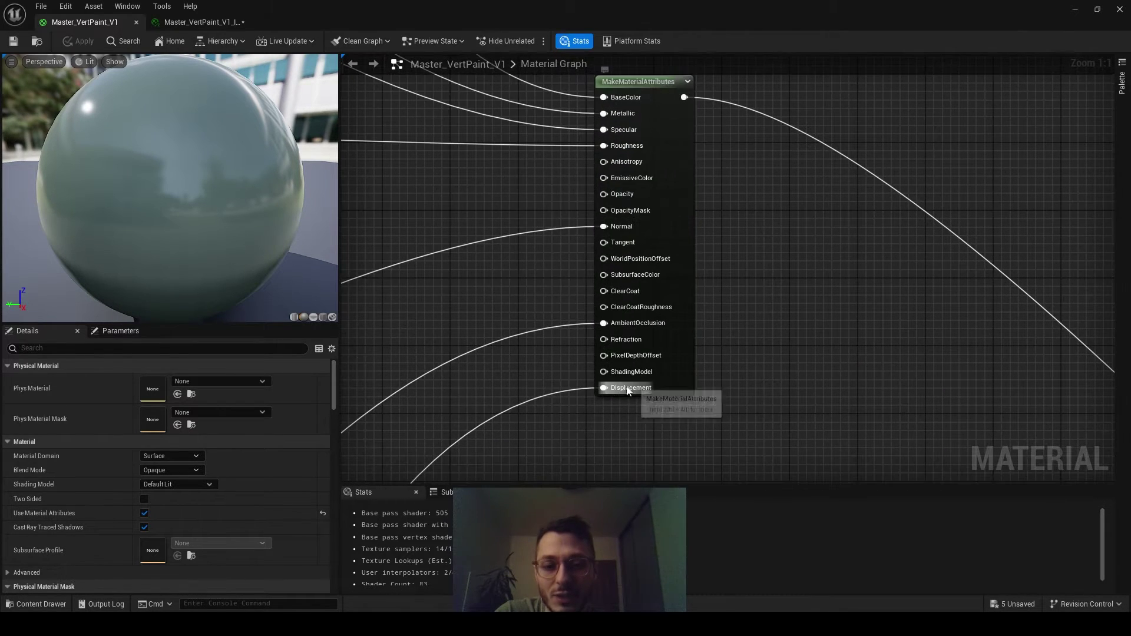
scroll(710, 355, "down", 2)
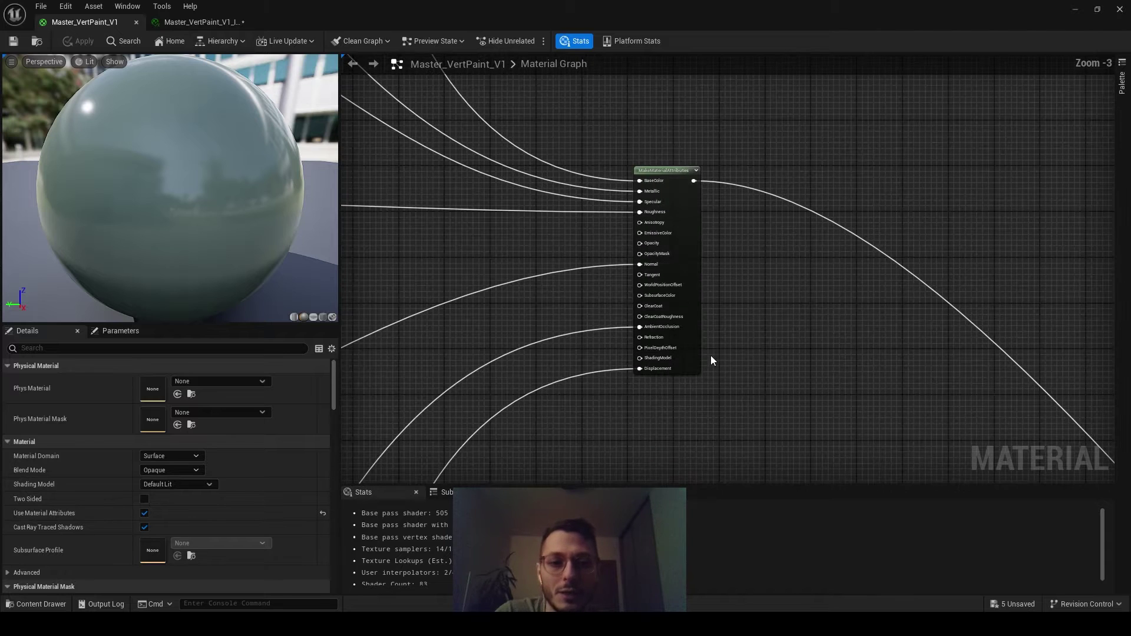
left_click(657, 169)
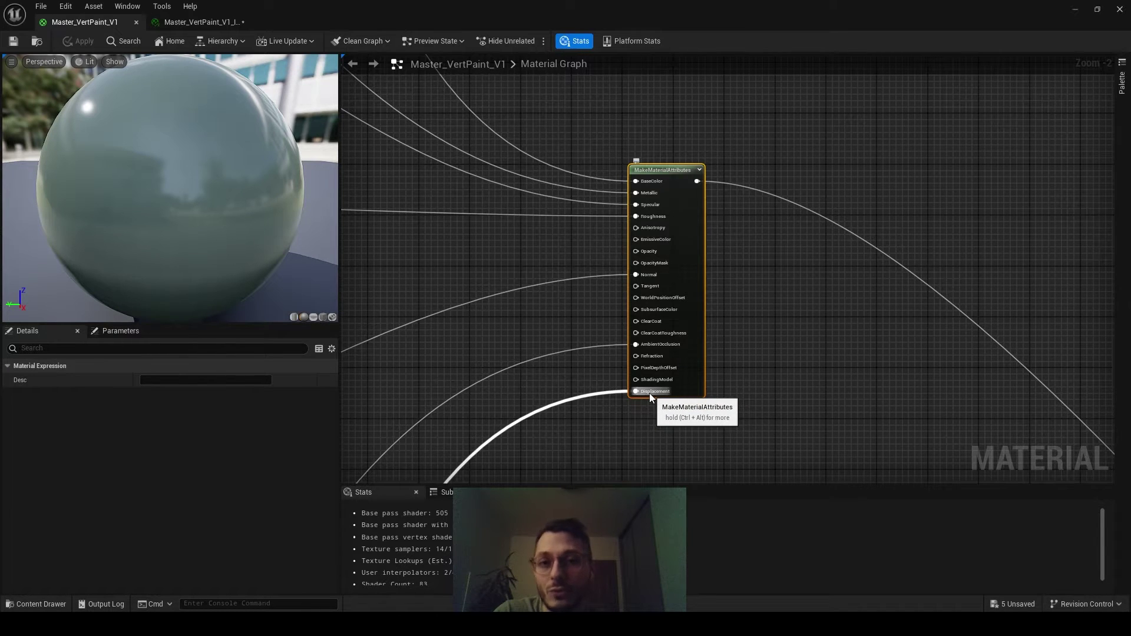
Follow the MakeMaterialAttributes output through the red blend section to the first Lerp in the Previous Height Blend group
scroll(654, 394, "down", 7)
right_click_drag(788, 470, 653, 286)
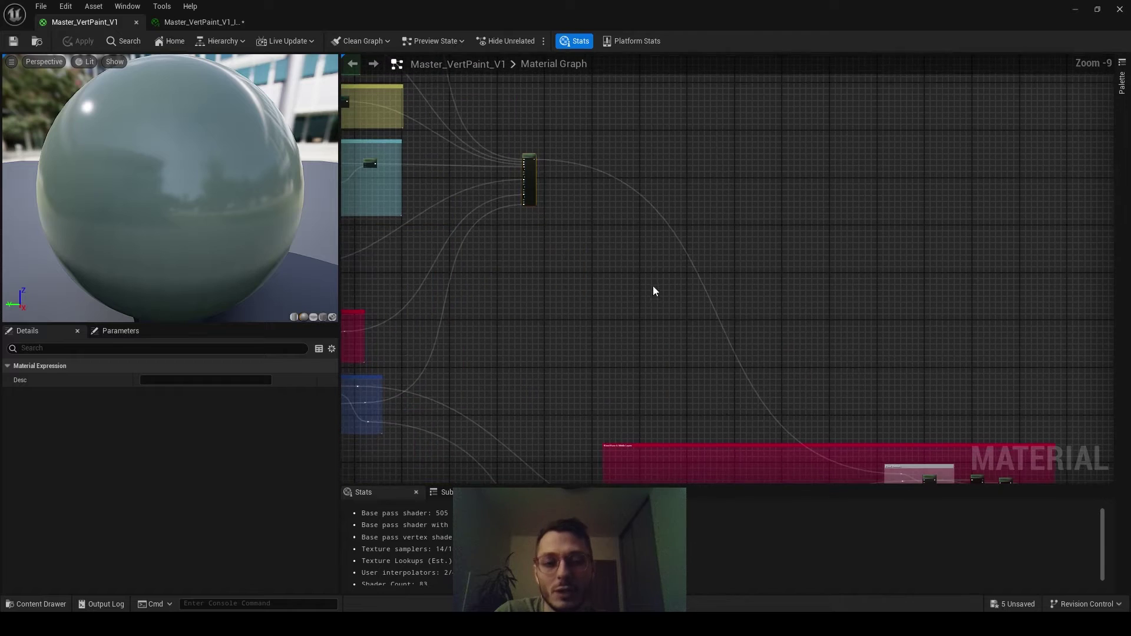
right_click_drag(884, 436, 595, 185)
scroll(595, 185, "up", 1)
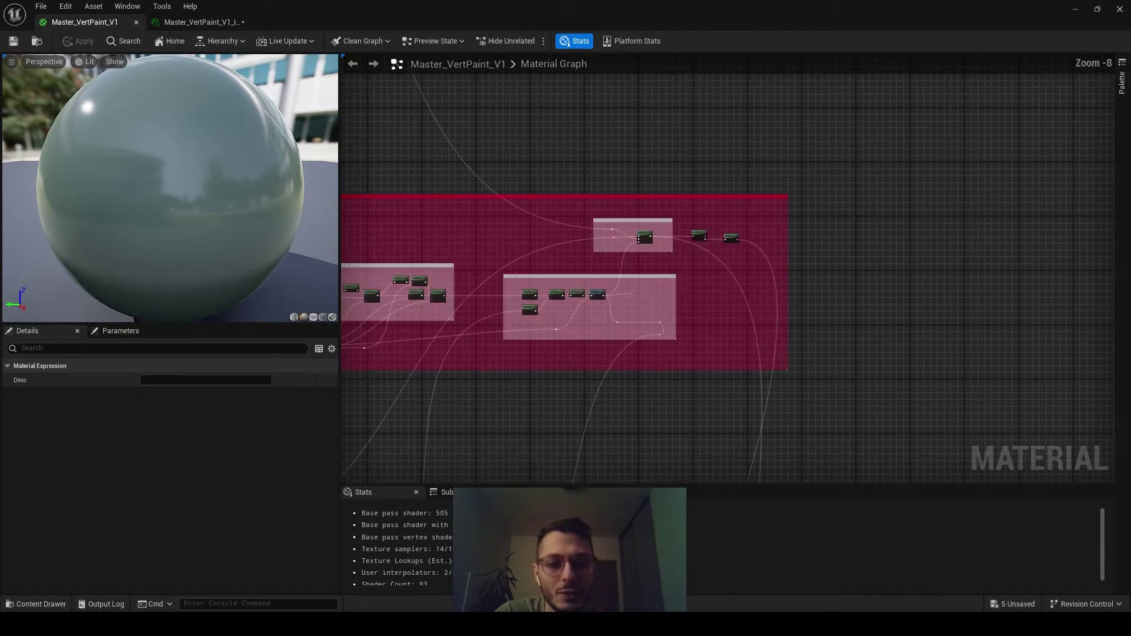
scroll(661, 355, "down", 3)
right_click_drag(661, 355, 839, 68)
right_click_drag(802, 252, 788, 178)
scroll(713, 321, "up", 8)
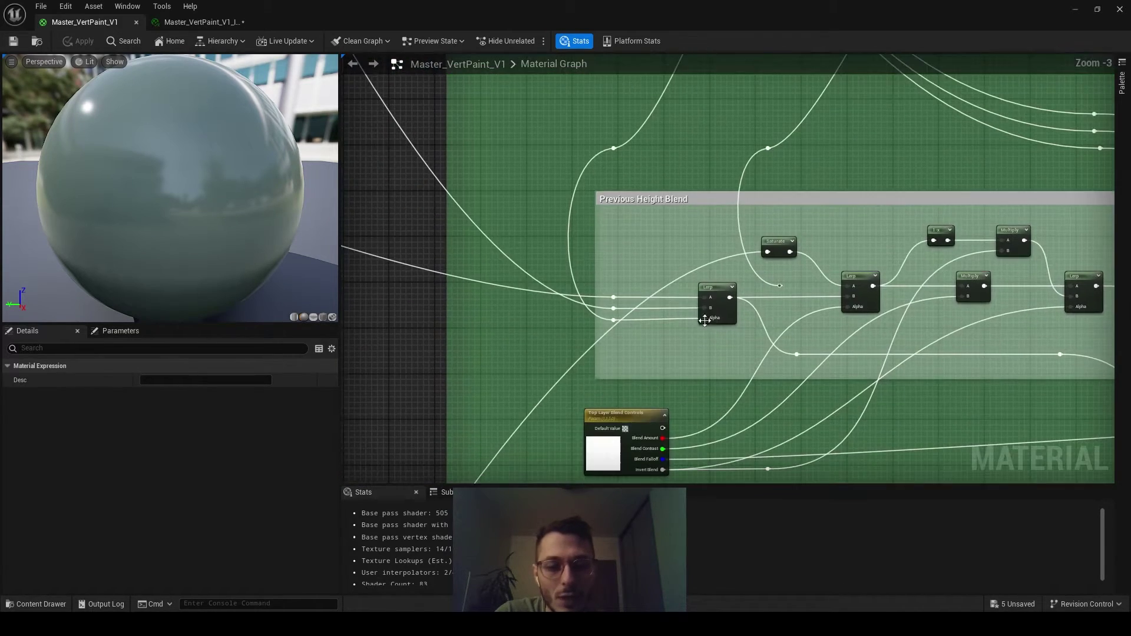
left_click(714, 285)
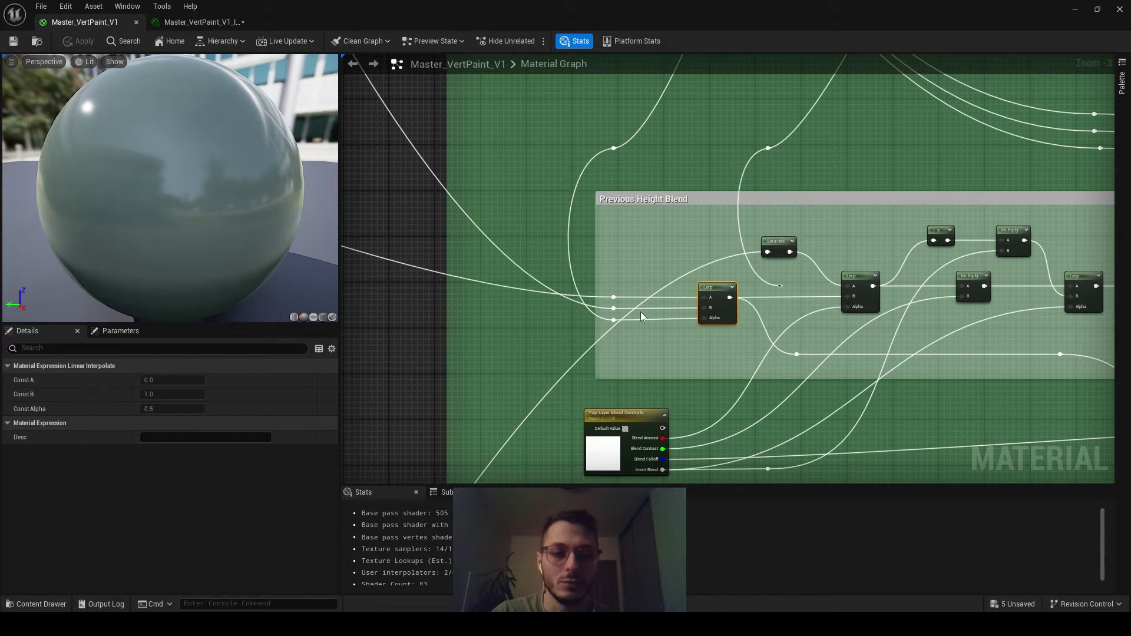
Trace the Lerp's height input back to the base layer's Displacement UE5.3 Nanite group and inspect its ORDp texture switch
scroll(641, 313, "down", 3)
right_click_drag(641, 313, 800, 345)
scroll(660, 292, "down", 3)
right_click_drag(551, 255, 766, 307)
right_click_drag(695, 274, 874, 323)
scroll(598, 308, "up", 4)
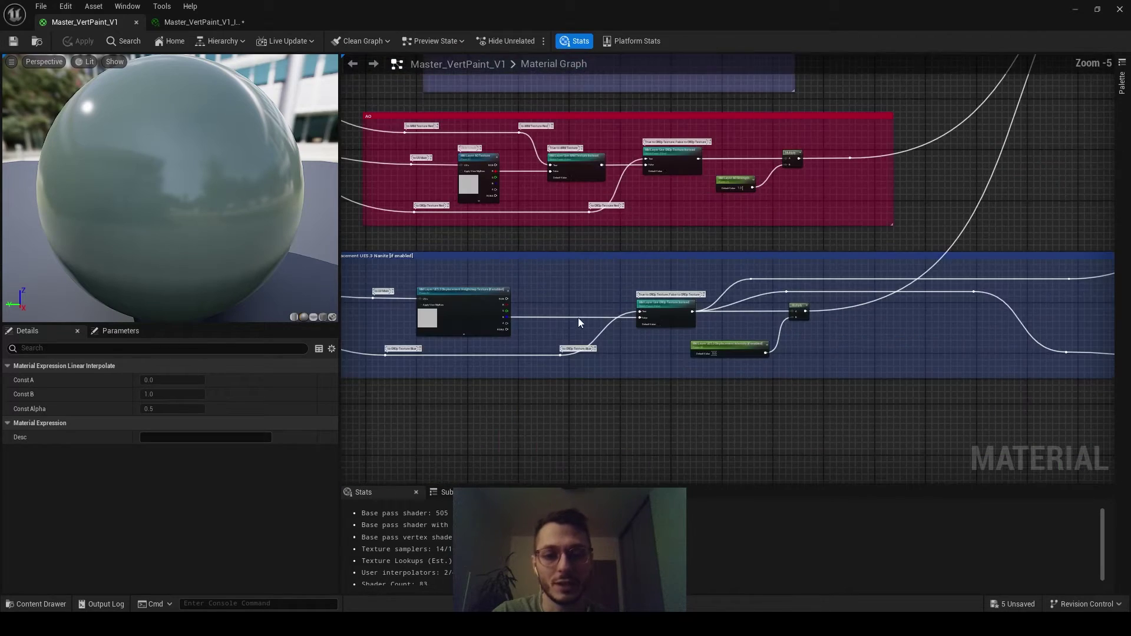
scroll(583, 282, "down", 2)
left_click_drag(655, 312, 536, 331)
scroll(762, 232, "down", 4)
right_click_drag(771, 76, 754, 450)
scroll(642, 289, "up", 5)
scroll(741, 243, "up", 2)
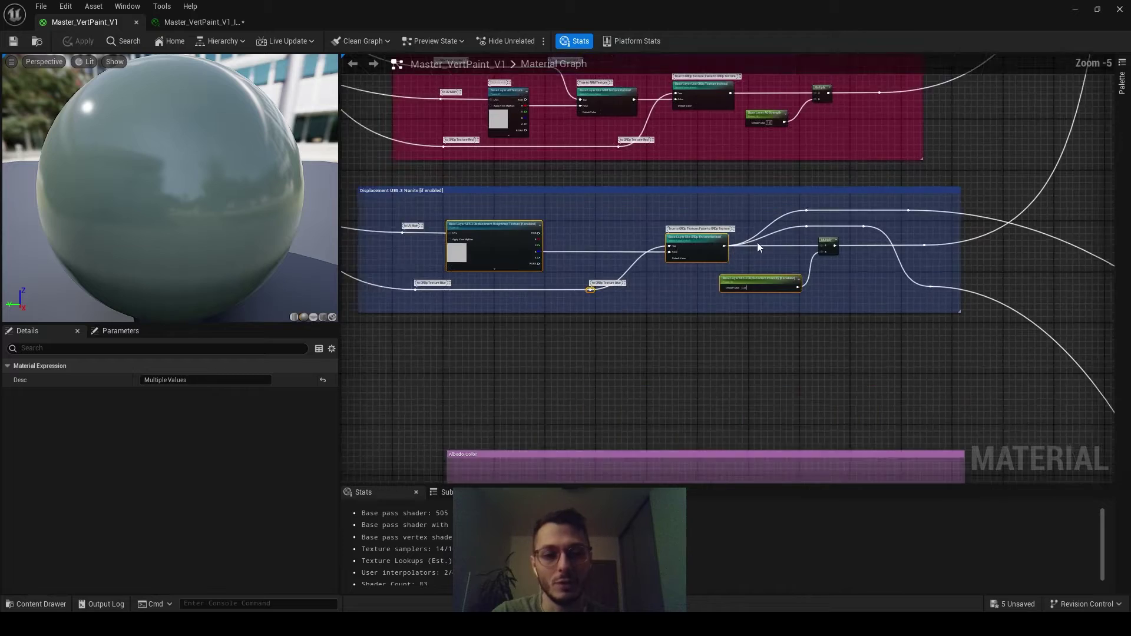
left_click(651, 257)
Follow the displacement connection back to the Previous Height Blend group and inspect its first Lerp's inputs
scroll(722, 283, "down", 2)
right_click_drag(723, 283, 573, 88)
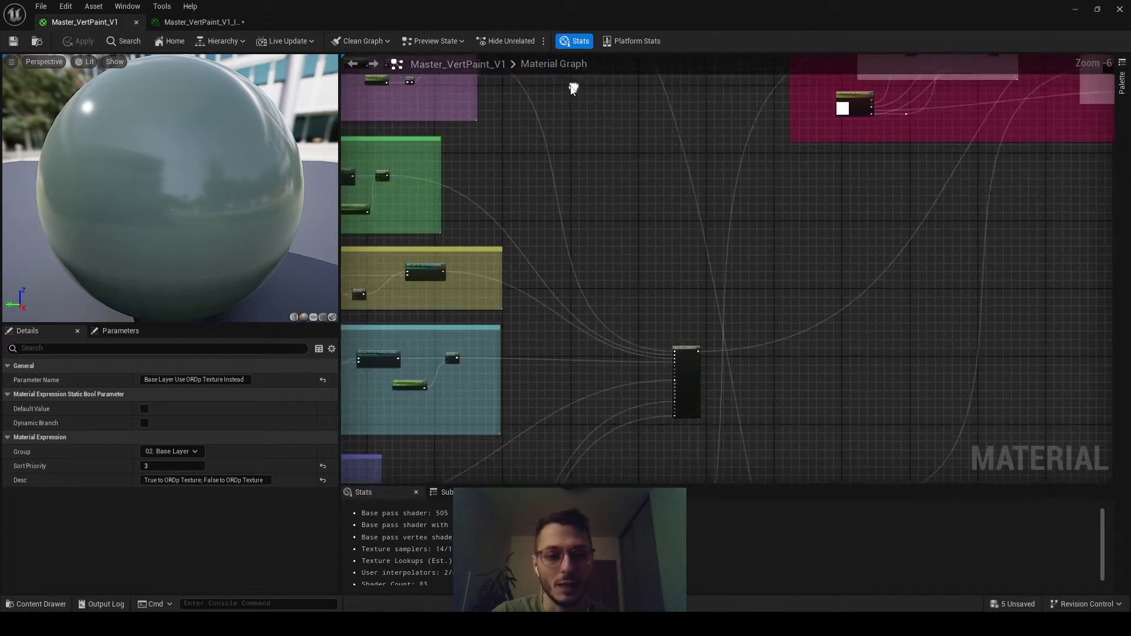
right_click_drag(858, 473, 780, 277)
right_click_drag(819, 391, 714, 318)
scroll(714, 318, "up", 4)
scroll(714, 318, "down", 2)
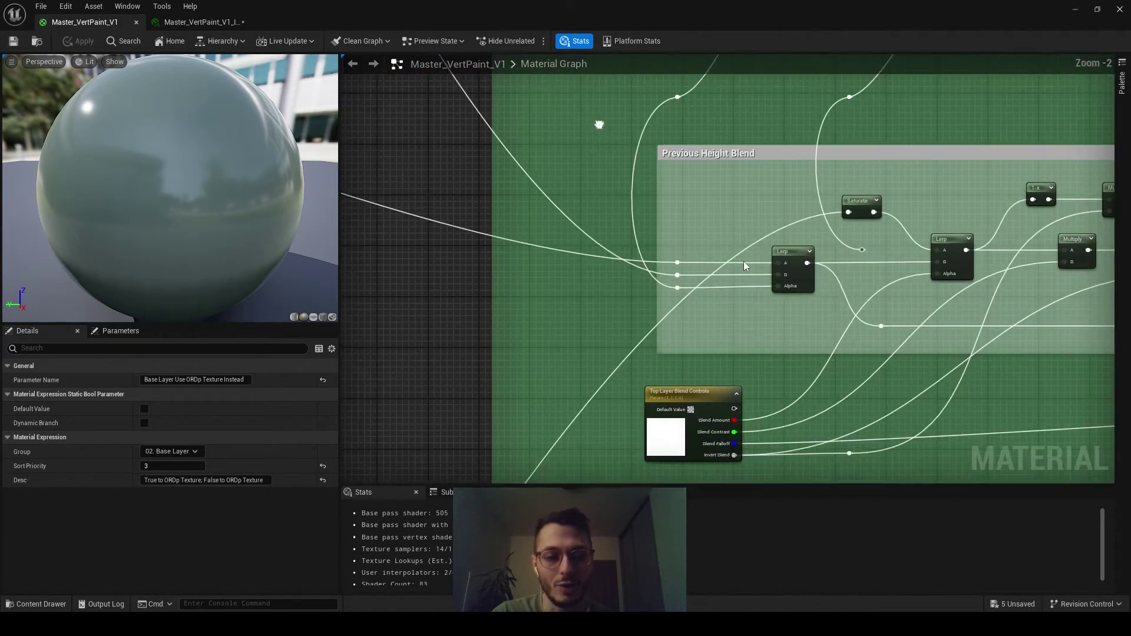
left_click(783, 264)
Trace the Lerp's alpha input back to the CheapContrast node in the red middle layer blend section
scroll(683, 209, "down", 2)
scroll(684, 209, "down", 1)
right_click_drag(721, 171, 674, 359)
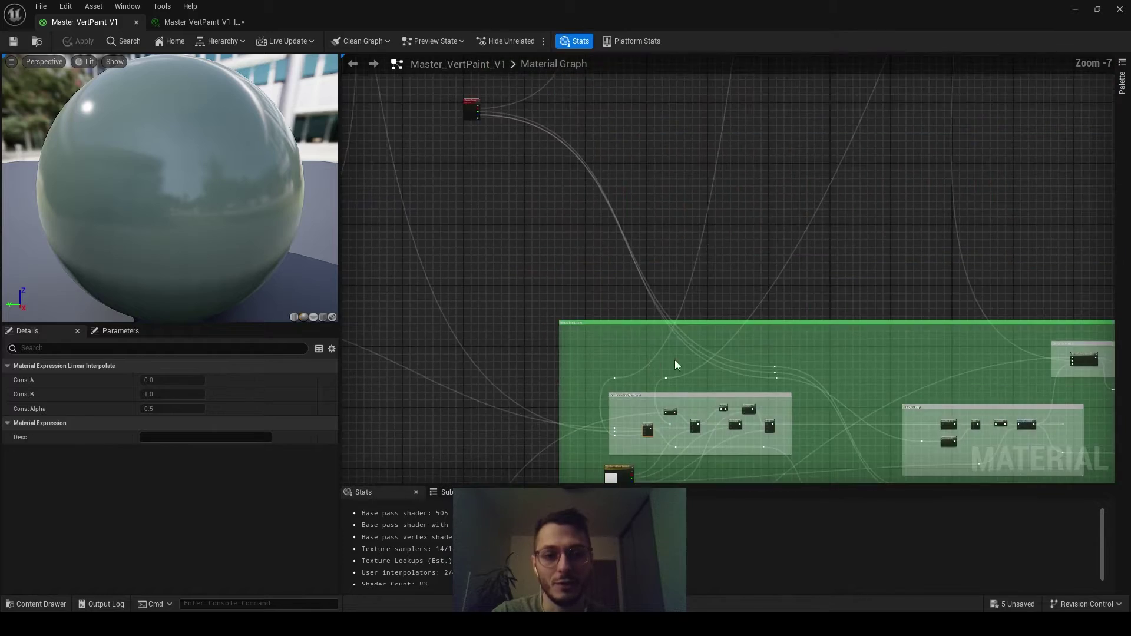
right_click_drag(731, 65, 677, 272)
scroll(602, 260, "up", 3)
scroll(608, 283, "down", 2)
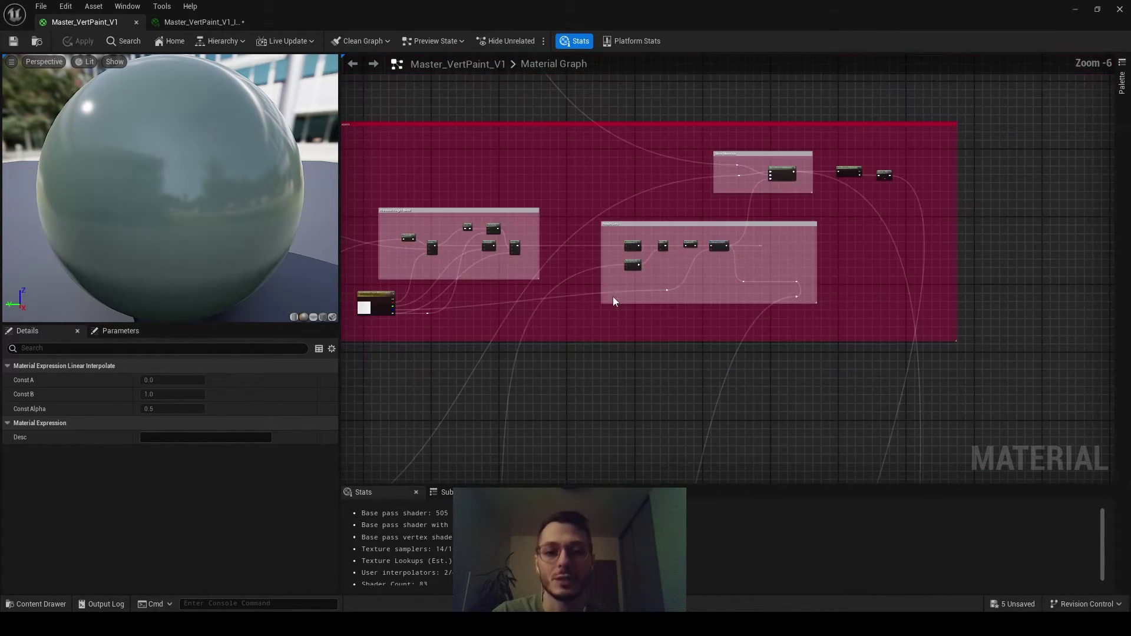
scroll(613, 296, "down", 2)
right_click_drag(598, 319, 613, 355)
left_click(714, 277)
scroll(714, 280, "up", 6)
right_click_drag(713, 280, 869, 216)
scroll(723, 244, "down", 3)
left_click(726, 229)
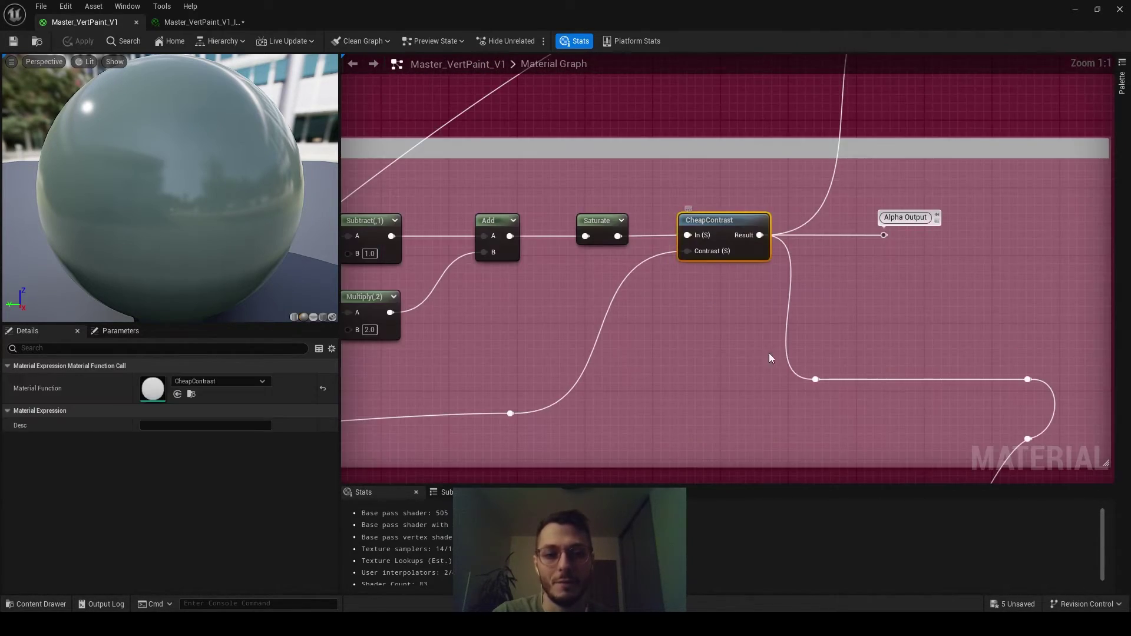
Compare the CheapContrast result's use in the red Blend Materials group with its use in the Previous Height Blend group
scroll(830, 369, "down", 4)
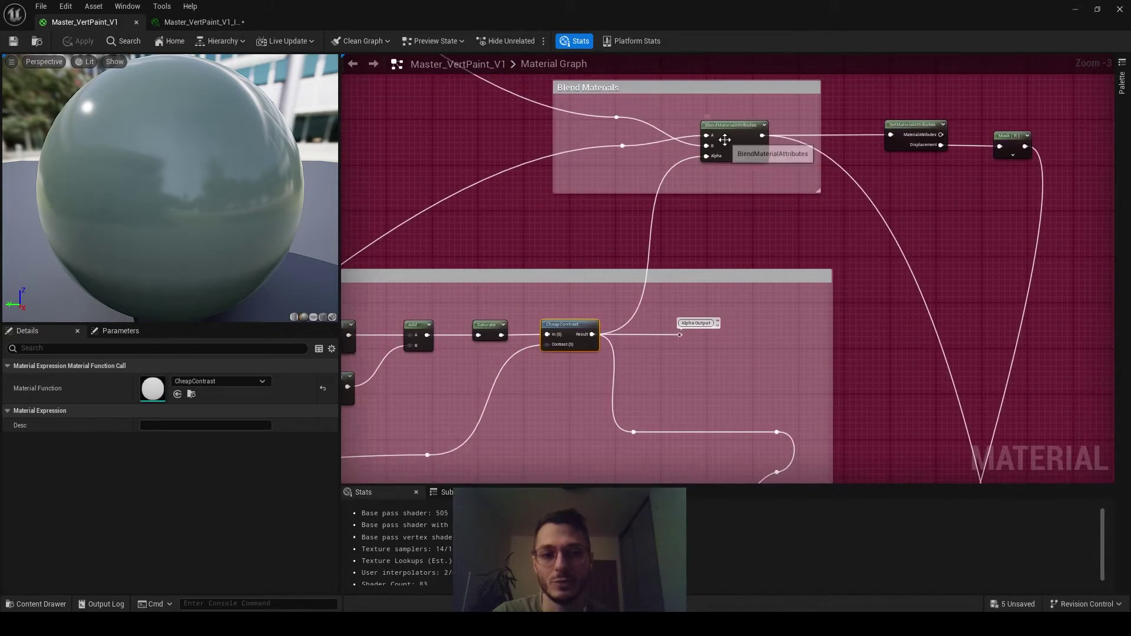
right_click_drag(732, 356, 704, 217)
scroll(695, 229, "down", 5)
right_click_drag(722, 383, 735, 130)
right_click_drag(700, 468, 711, 284)
scroll(574, 271, "up", 3)
scroll(575, 271, "up", 2)
right_click_drag(678, 364, 602, 321)
left_click(618, 206)
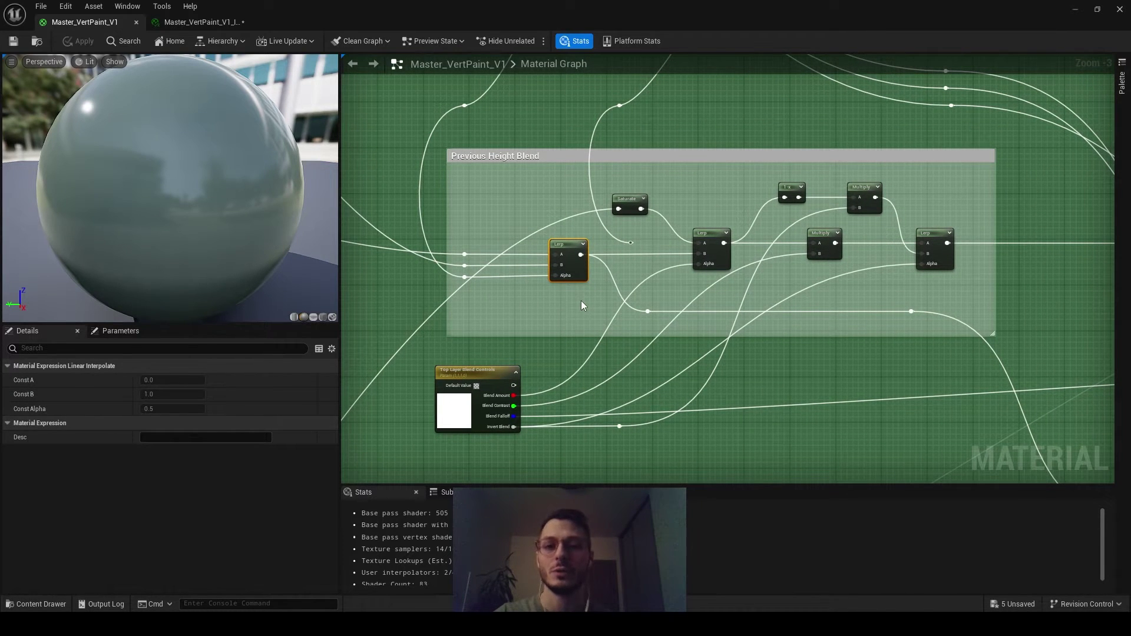
Review the overall graph by box-selecting the green top layer blend section and the large blue section that follows it
scroll(535, 248, "down", 9)
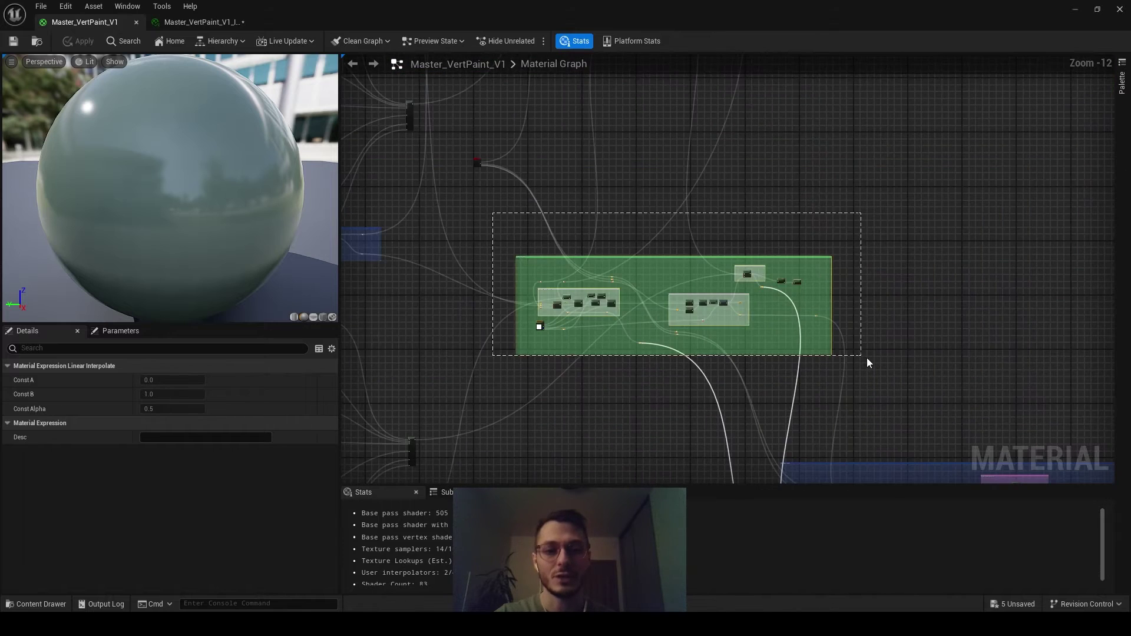
left_click_drag(866, 358, 867, 360)
right_click_drag(750, 178, 730, 472)
right_click_drag(805, 349, 794, 58)
right_click(769, 241)
left_click(557, 213)
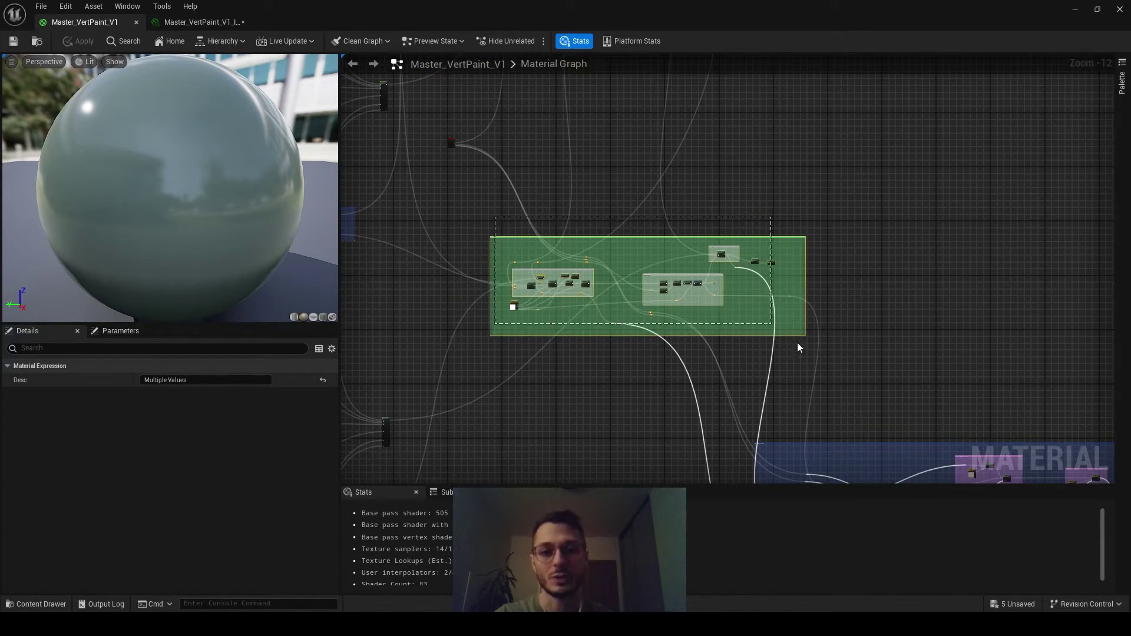
left_click(636, 337)
right_click_drag(636, 337, 570, 230)
right_click_drag(717, 391, 548, 211)
left_click_drag(484, 139, 938, 393)
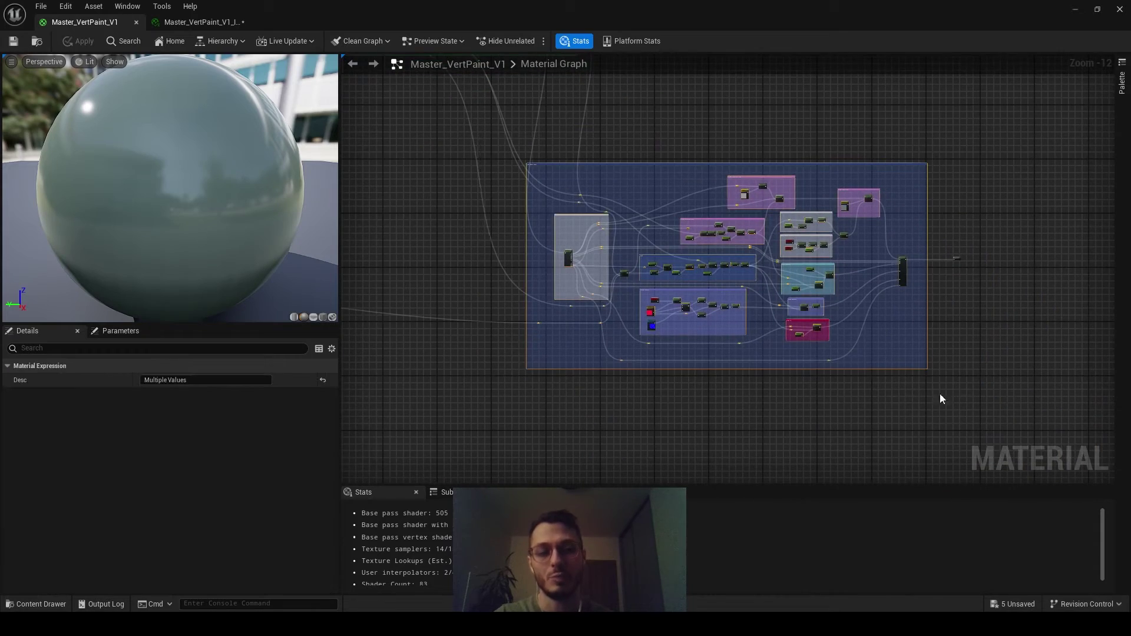
Switch to the material instance, place its window beside the level viewport, and review the Base, Middle and Top Layer parameter groups
left_click(169, 21)
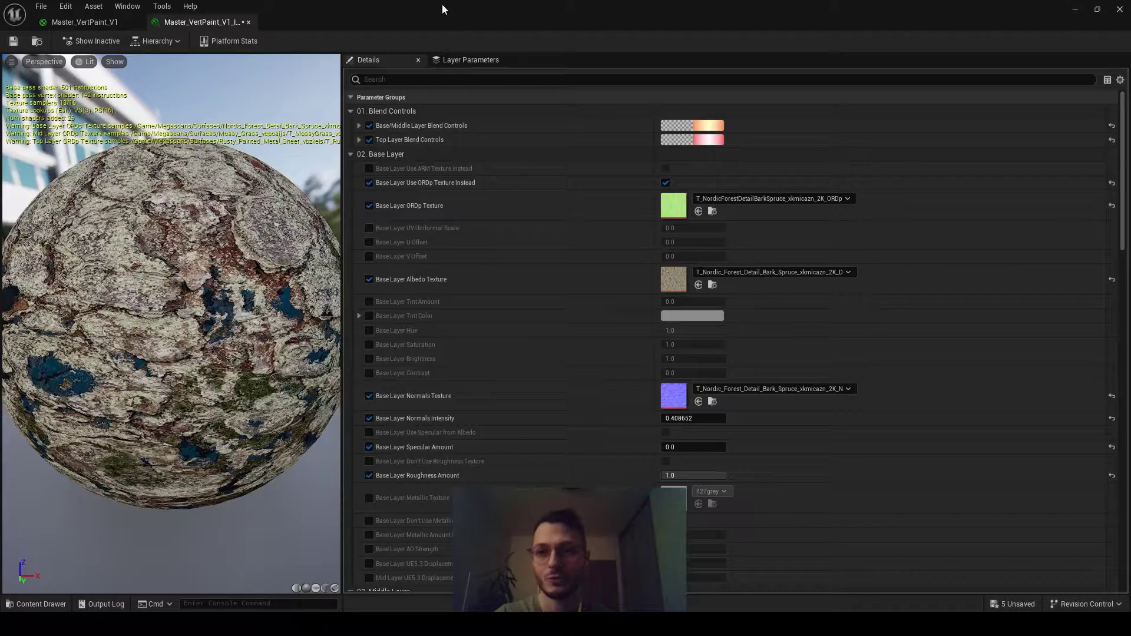
left_click_drag(456, 7, 907, 29)
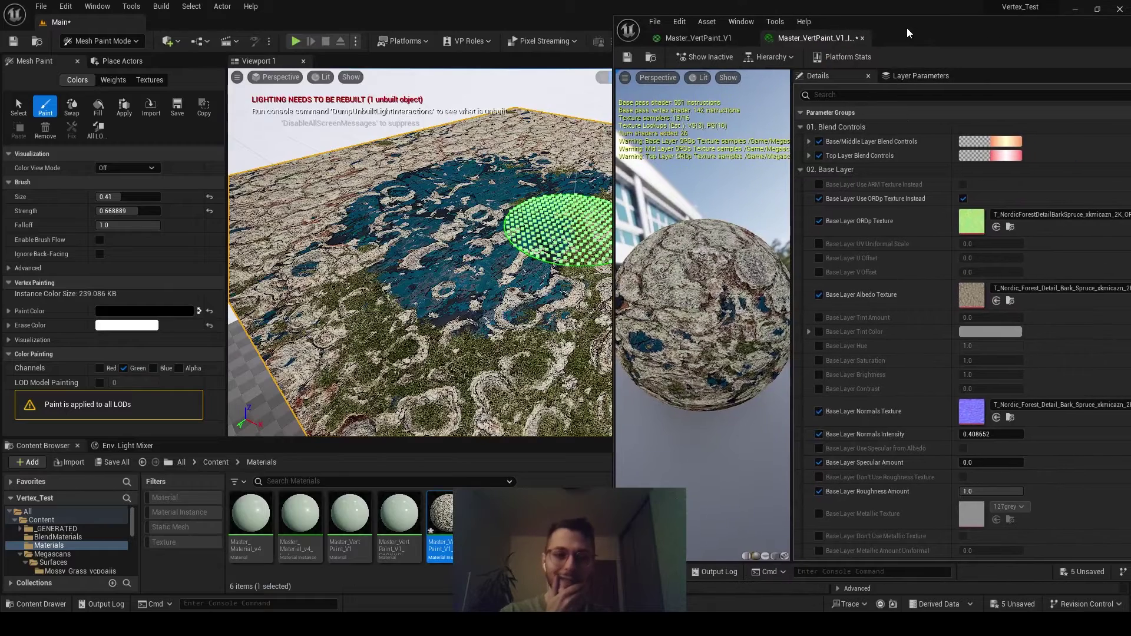
left_click(801, 169)
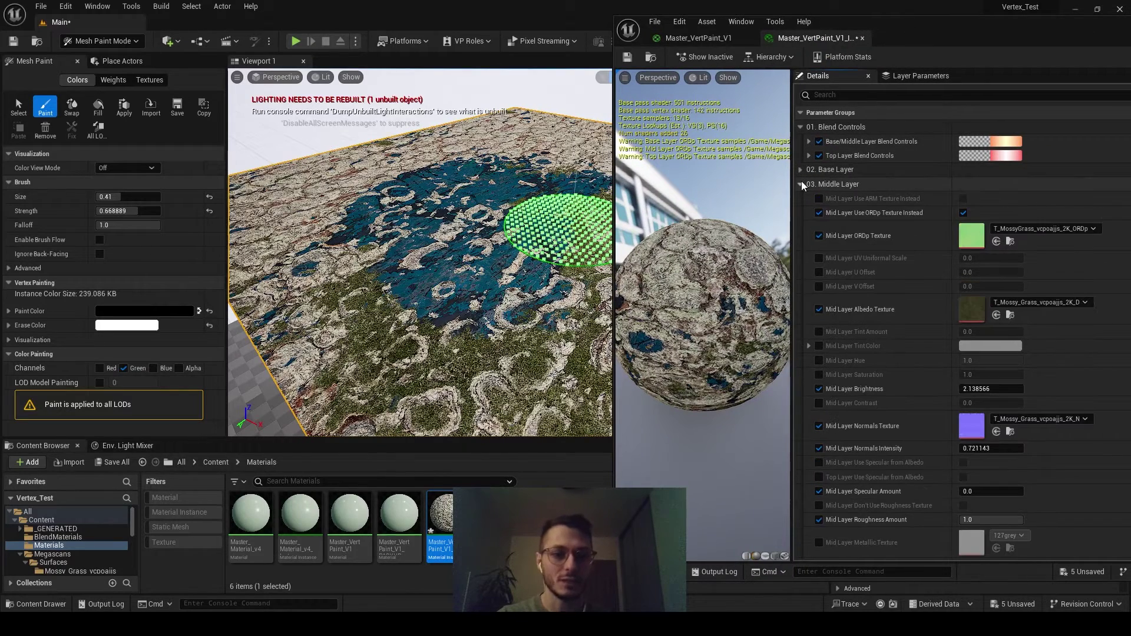
left_click(801, 184)
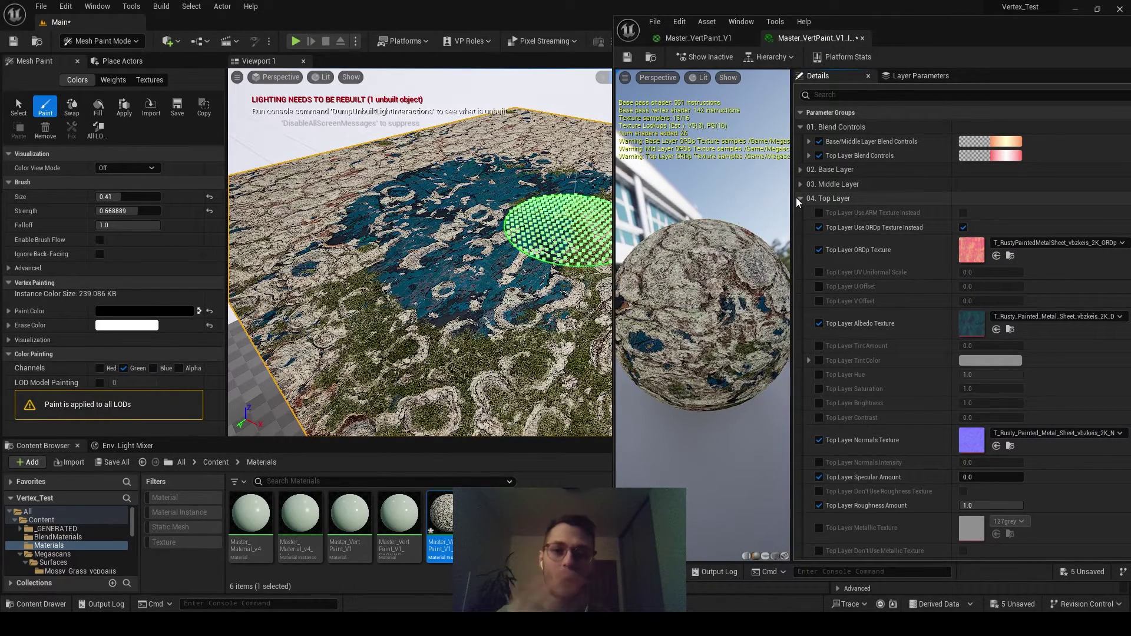
left_click(803, 170)
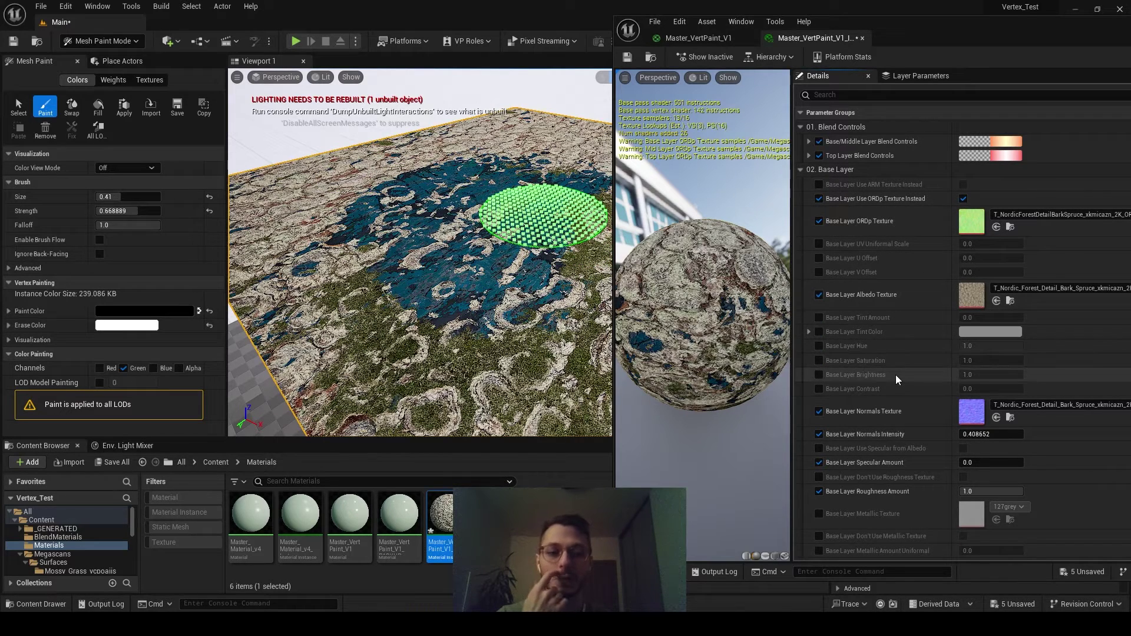
Review the remaining Base Layer parameters, then collapse the layer parameter groups above the Puddle Layer group
scroll(899, 377, "down", 3)
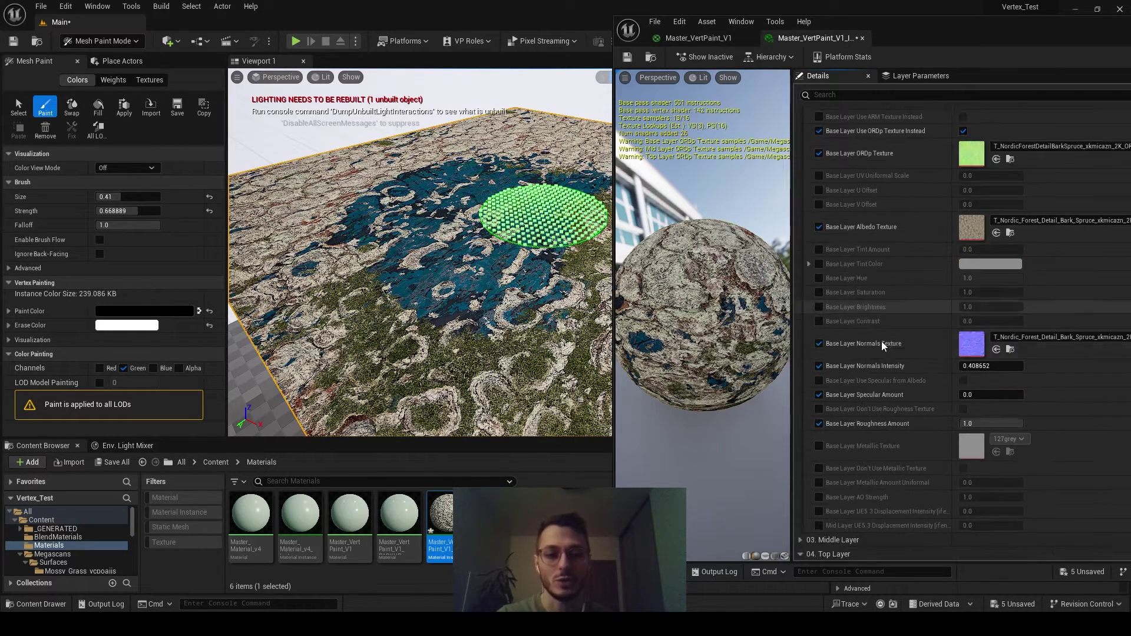
scroll(907, 342, "up", 5)
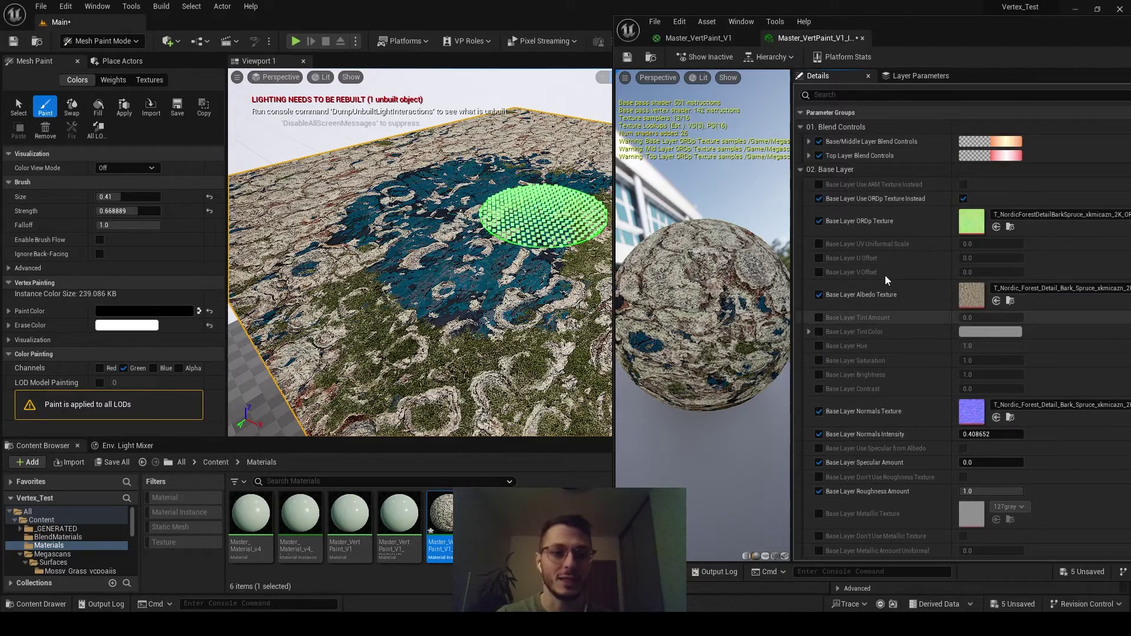
left_click(801, 169)
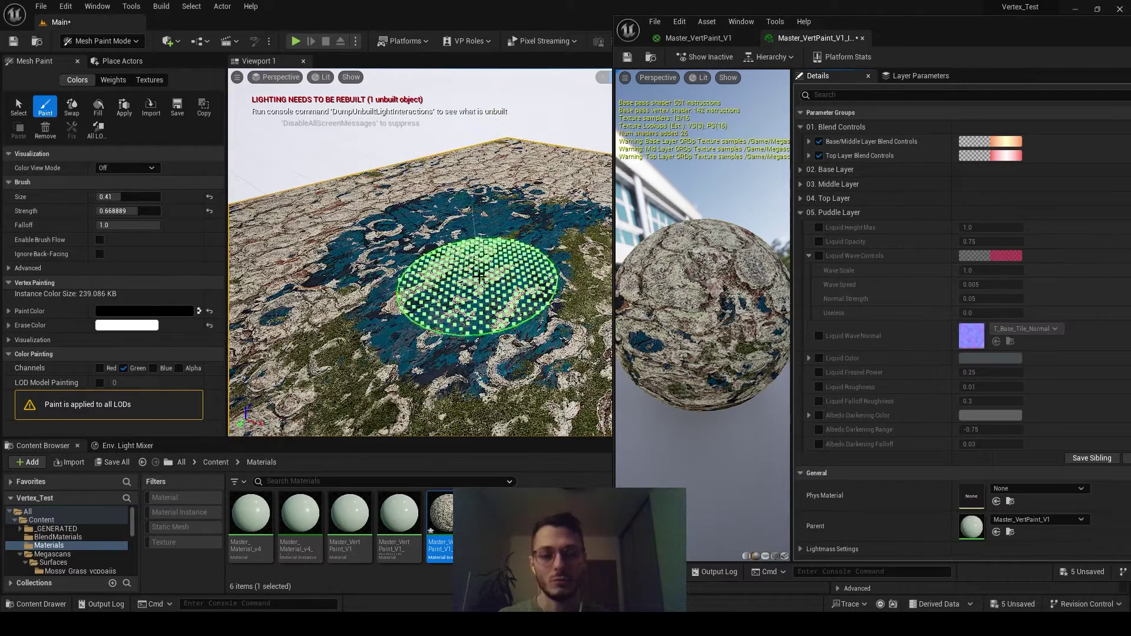
Switch vertex painting from the green channel to the blue channel and set the brush size to 0.33
left_click(124, 368)
left_click(153, 368)
mouse_move(426, 298)
right_mouse_down()
mouse_move(501, 230)
mouse_move(467, 280)
mouse_move(413, 294)
mouse_move(407, 276)
right_mouse_up()
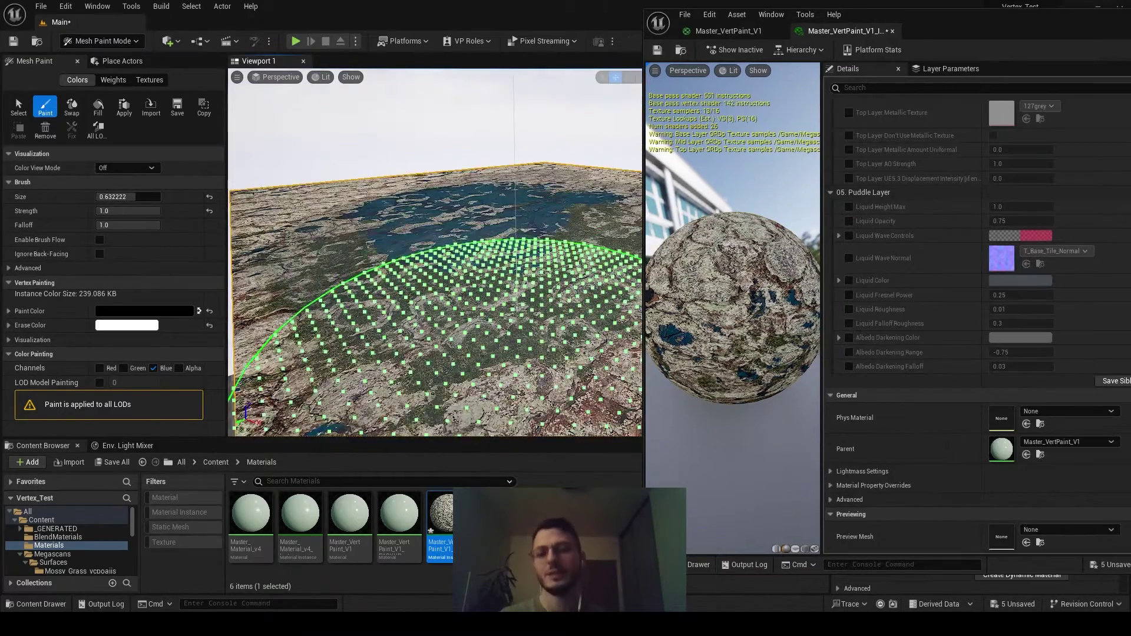
right_click_drag(517, 318, 460, 300)
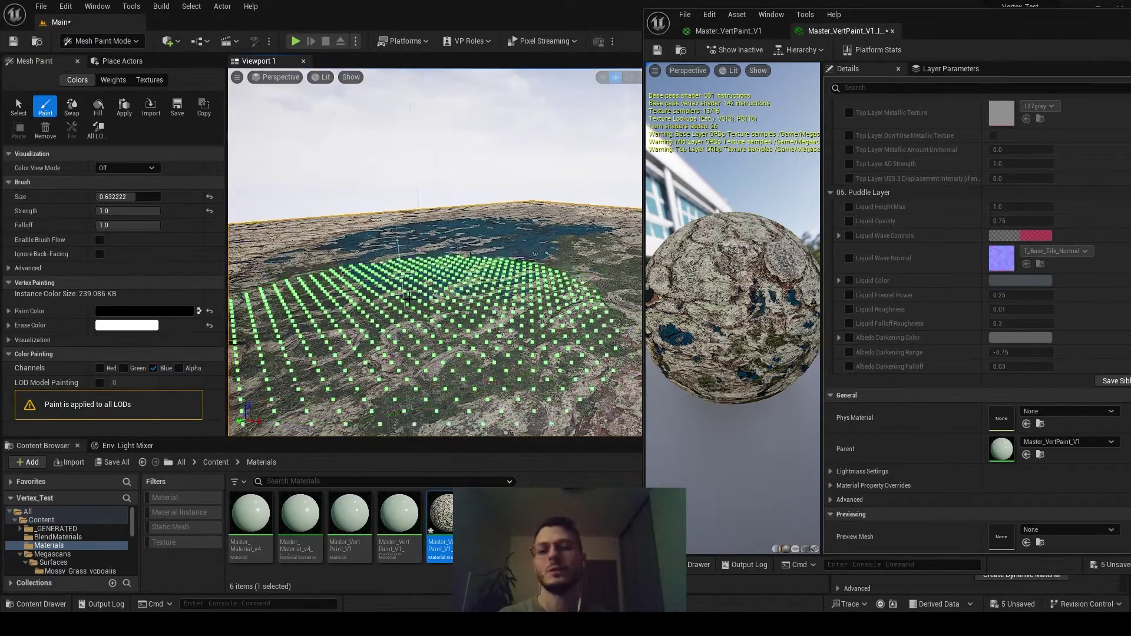
left_click_drag(119, 197, 118, 197)
left_click(116, 197)
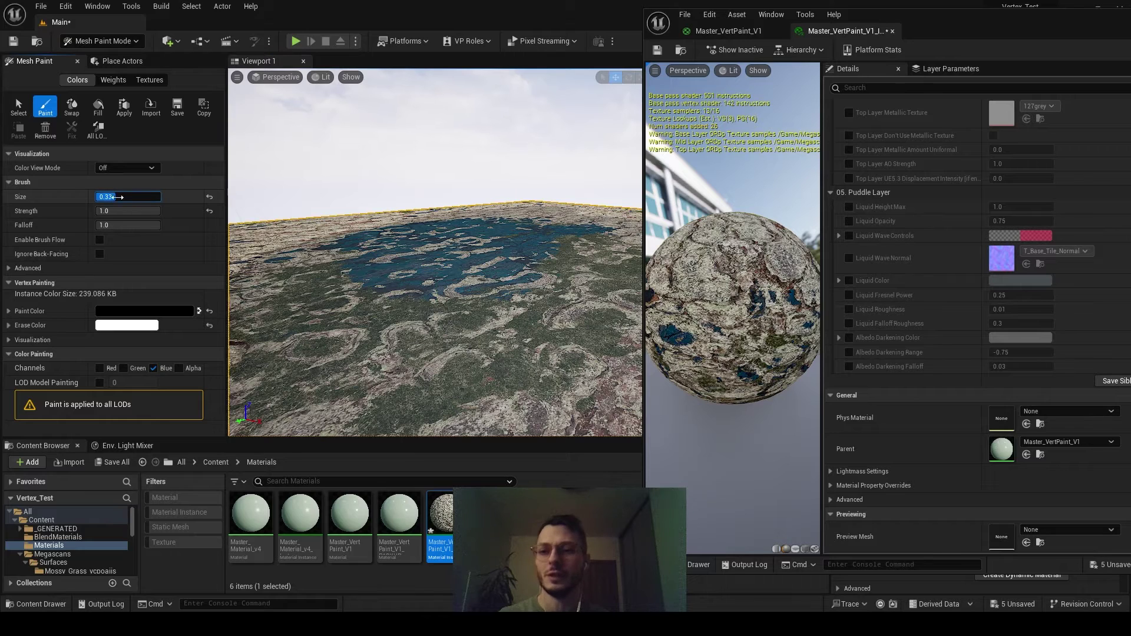
key("Return")
Review the Middle and Top Layer parameters, then examine the Puddle Layer group alongside the painted surface
scroll(908, 312, "up", 10)
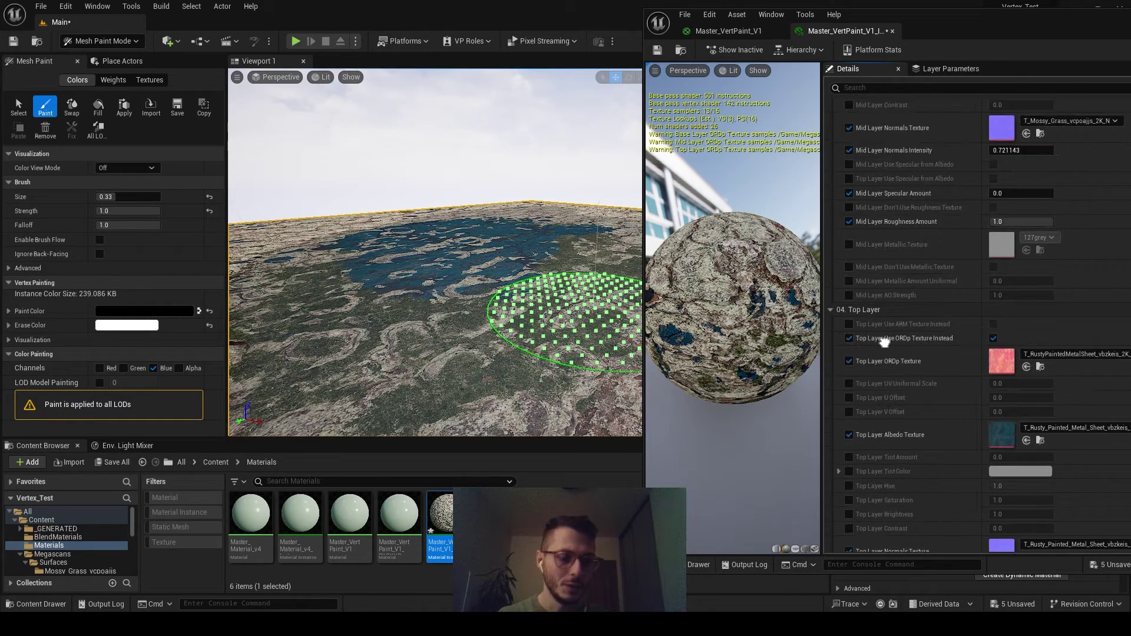
scroll(885, 342, "up", 2)
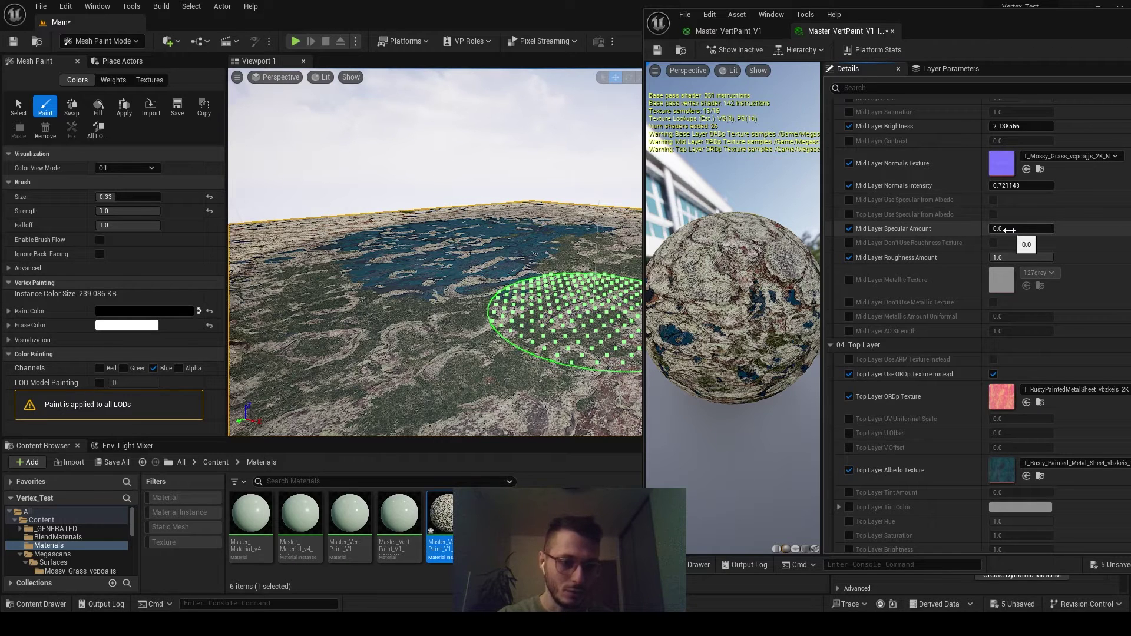
scroll(948, 295, "up", 10)
scroll(955, 339, "up", 3)
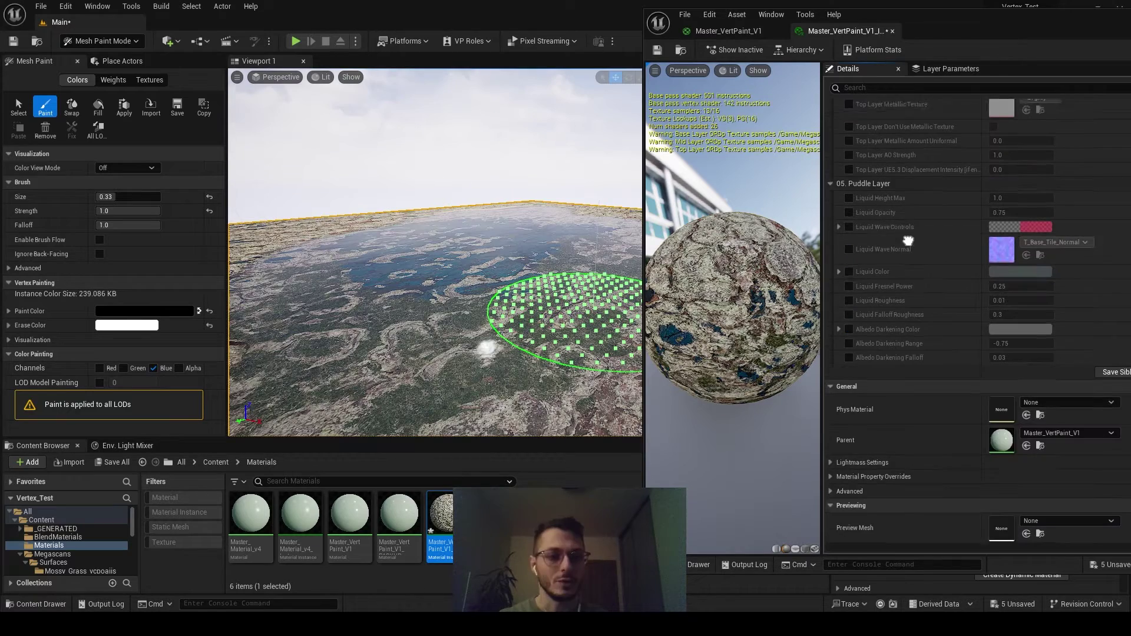
right_click_drag(907, 240, 909, 250)
right_click_drag(454, 294, 440, 290)
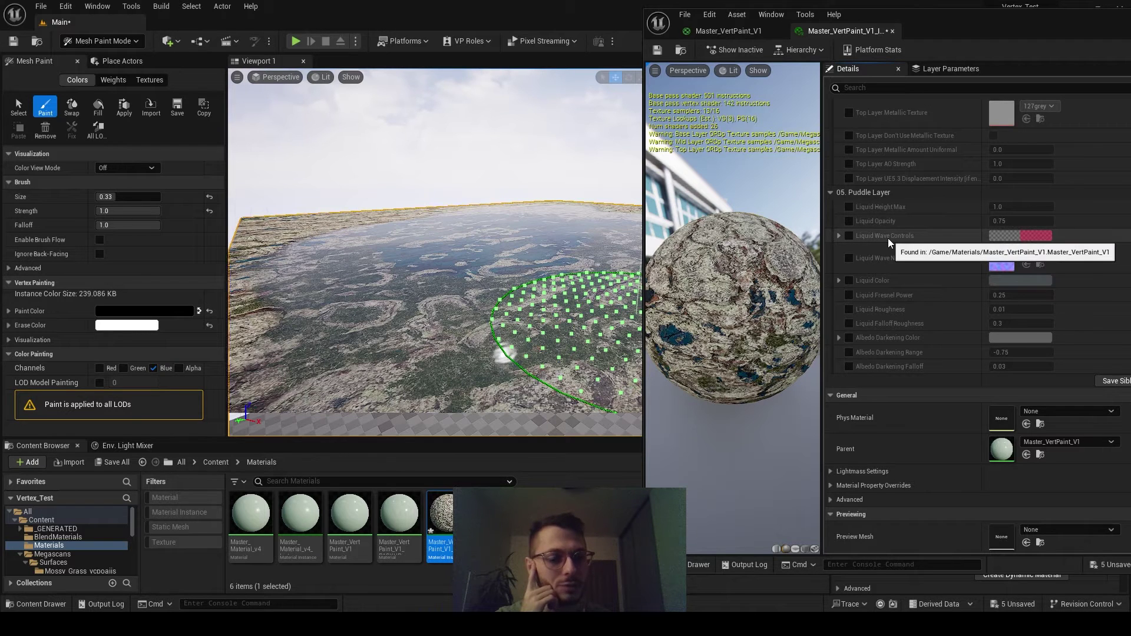
Enable the Liquid Wave Controls override and set Wave Scale to 1.90139 and Normal Strength to 0.921111
left_click(849, 237)
left_click(839, 236)
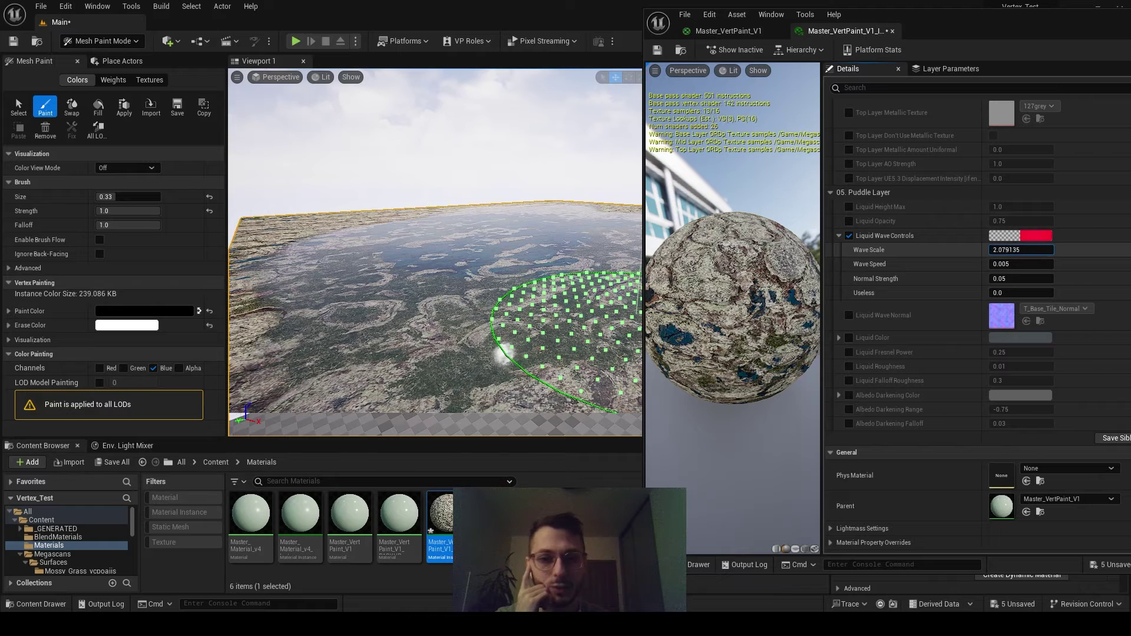
left_click_drag(992, 249, 1028, 279)
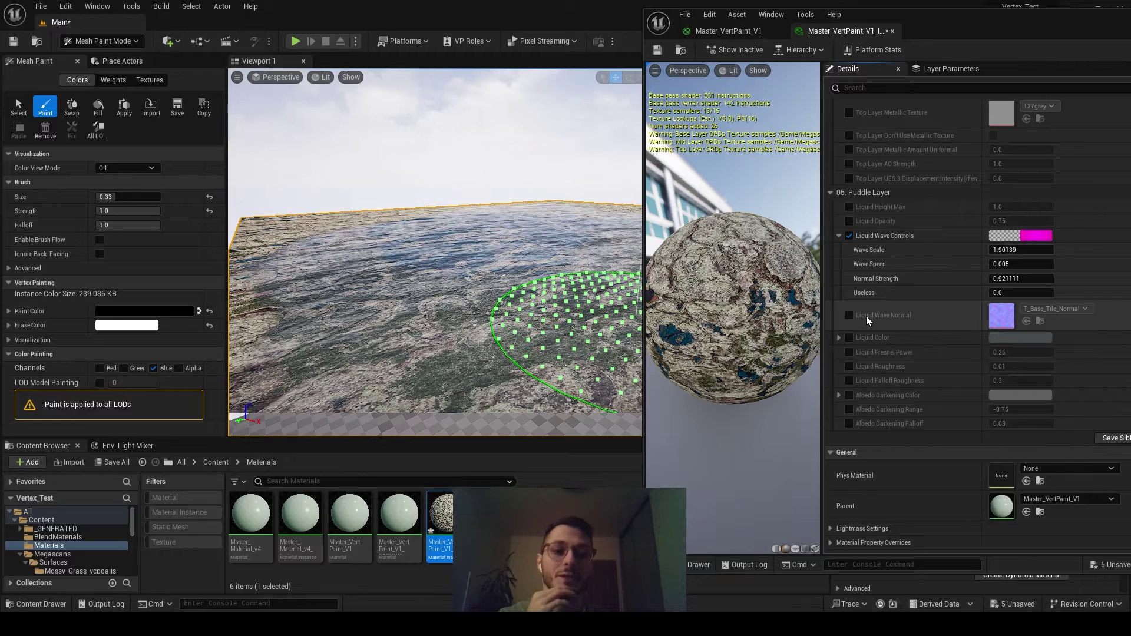
left_click(850, 316)
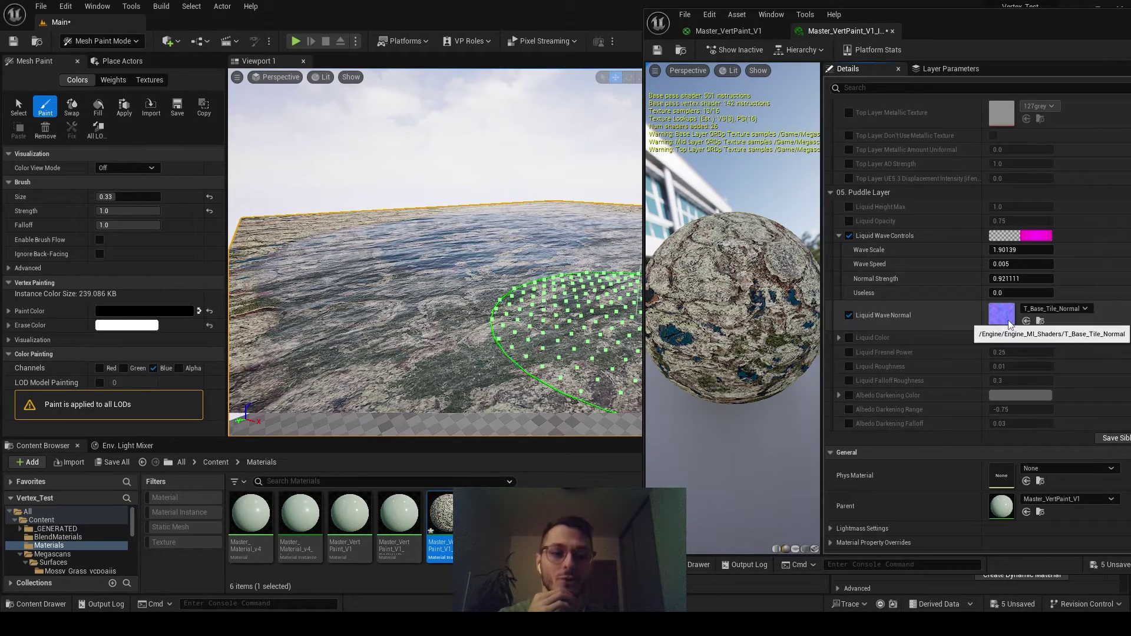
left_click(852, 316)
right_click_drag(639, 274, 640, 271)
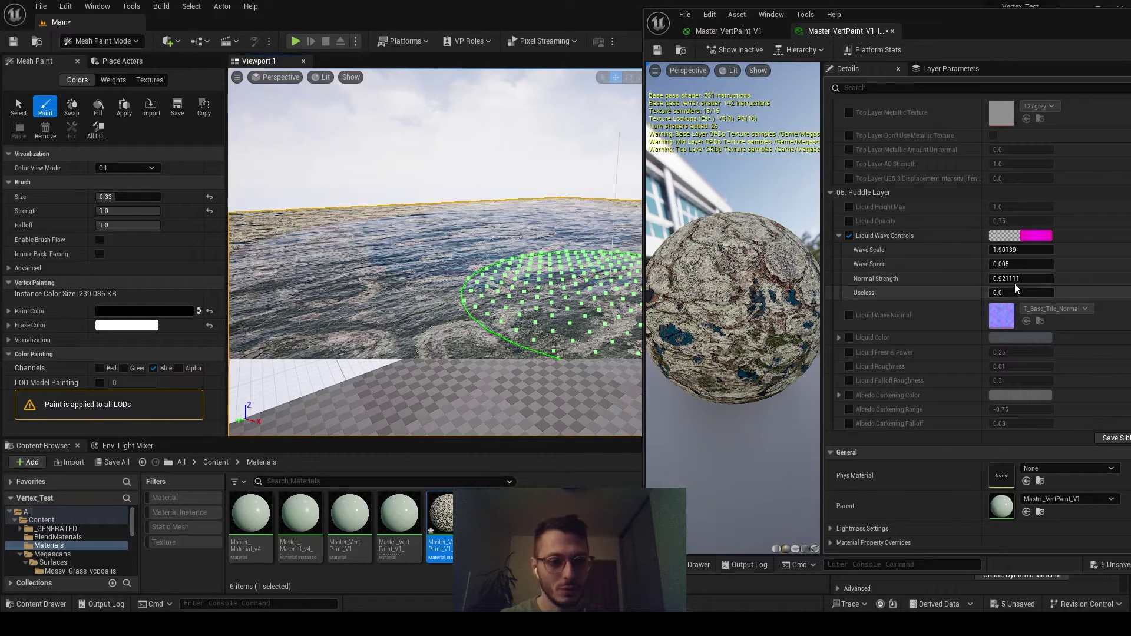
Adjust the liquid waves to Normal Strength 0.707777, Wave Speed 0.307222 and Wave Scale 2.337826
left_click_drag(1012, 279, 1011, 265)
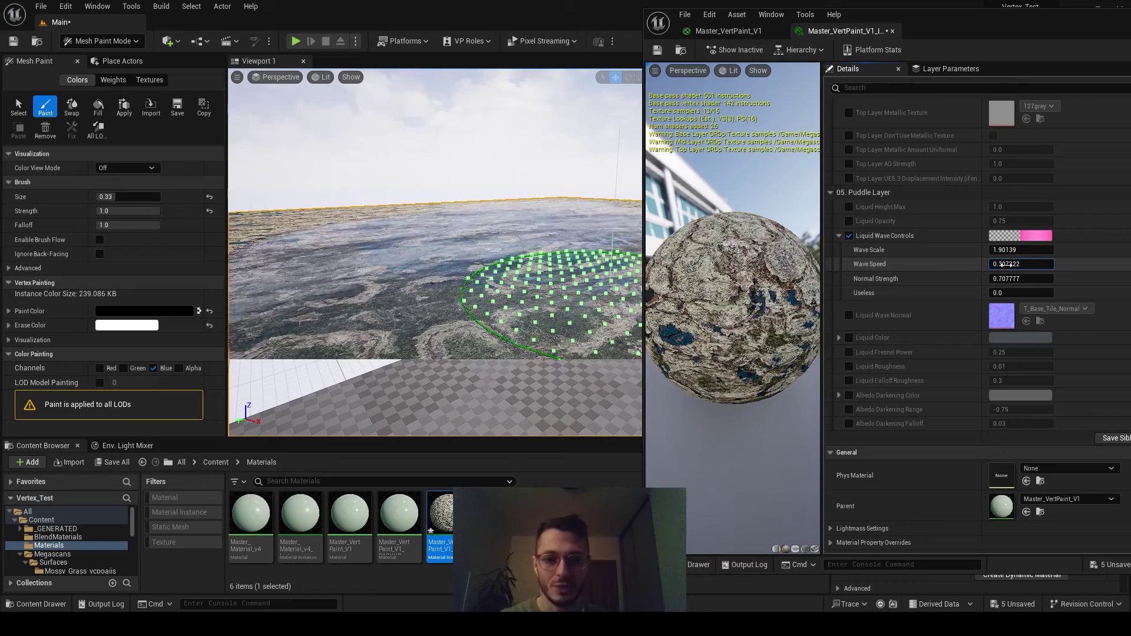
mouse_move(552, 275)
right_mouse_down()
mouse_move(552, 292)
mouse_move(566, 272)
mouse_move(540, 272)
right_mouse_up()
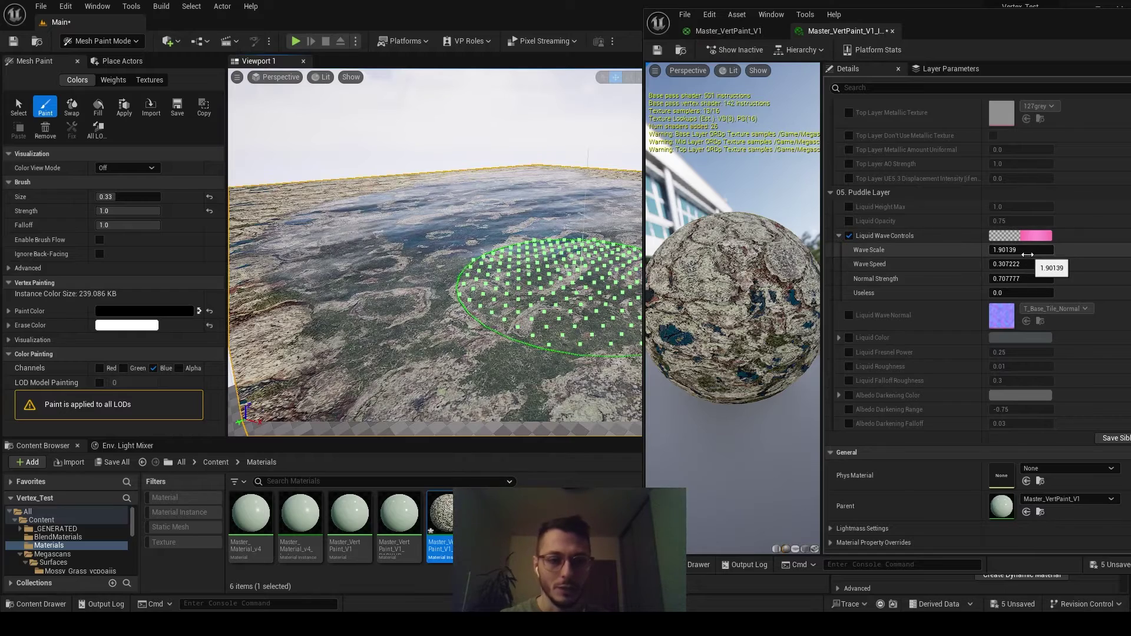
left_click_drag(1027, 254, 1028, 254)
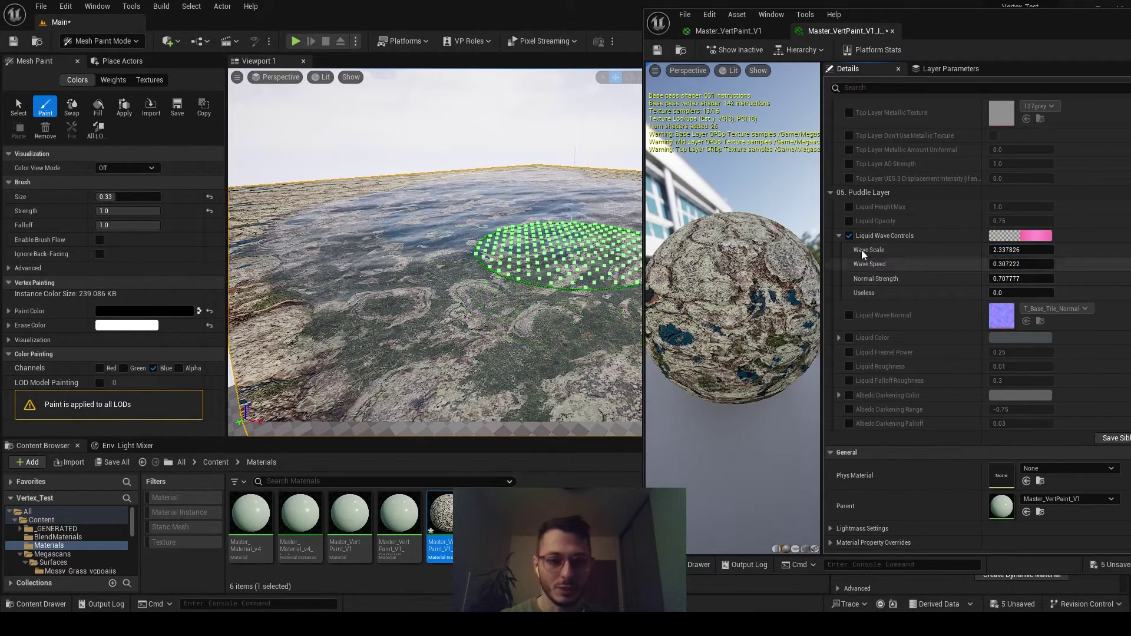
right_click_drag(473, 260, 490, 265)
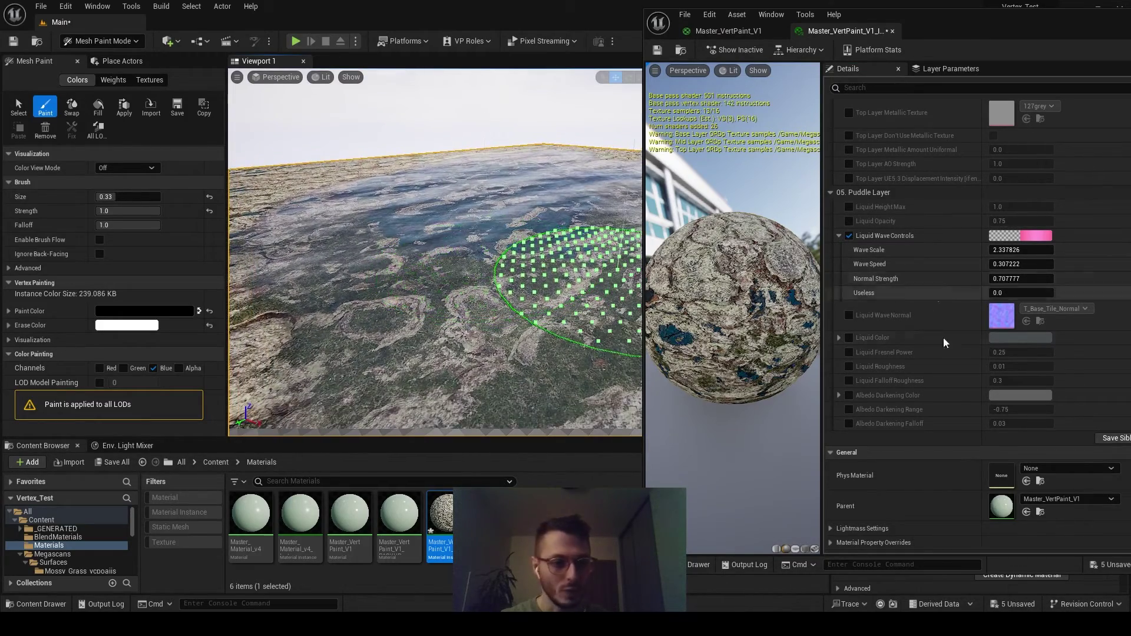
Enable the Liquid Roughness and Liquid Falloff Roughness overrides and set Liquid Roughness to 0.17177
left_click(848, 367)
left_click(846, 382)
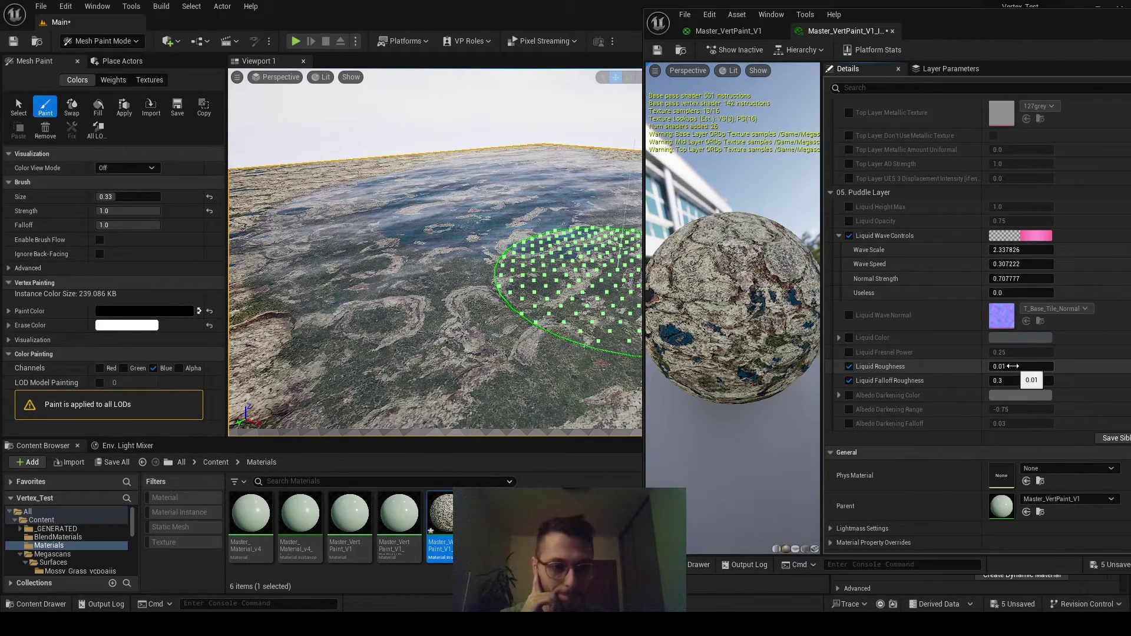
left_click_drag(1011, 367, 1026, 367)
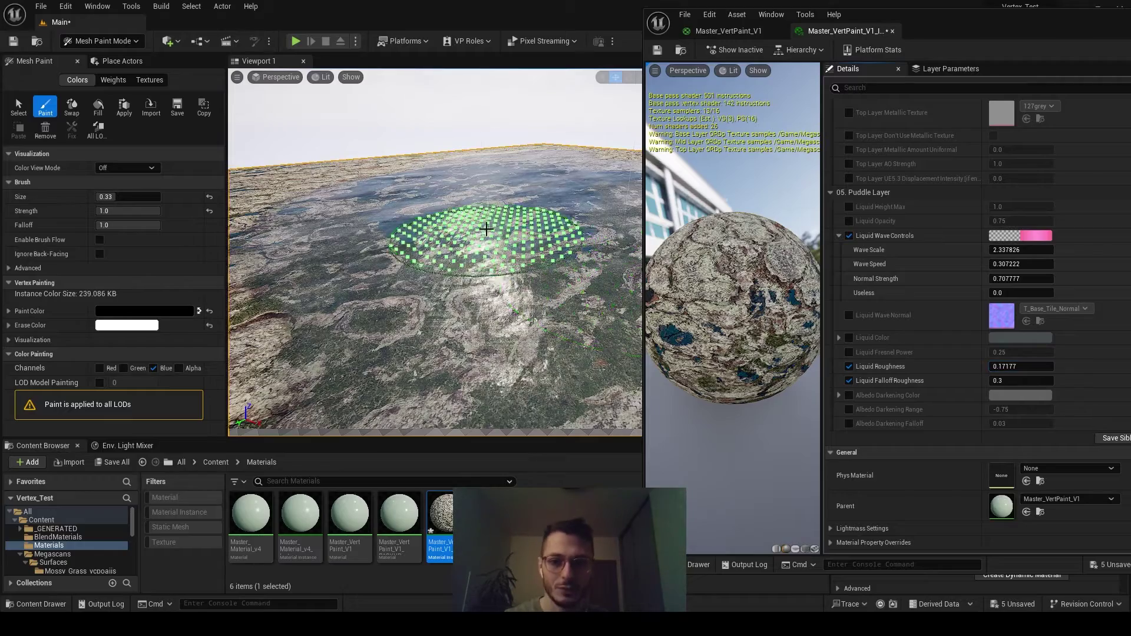
mouse_move(484, 236)
right_mouse_down()
mouse_move(508, 222)
mouse_move(475, 238)
right_mouse_up()
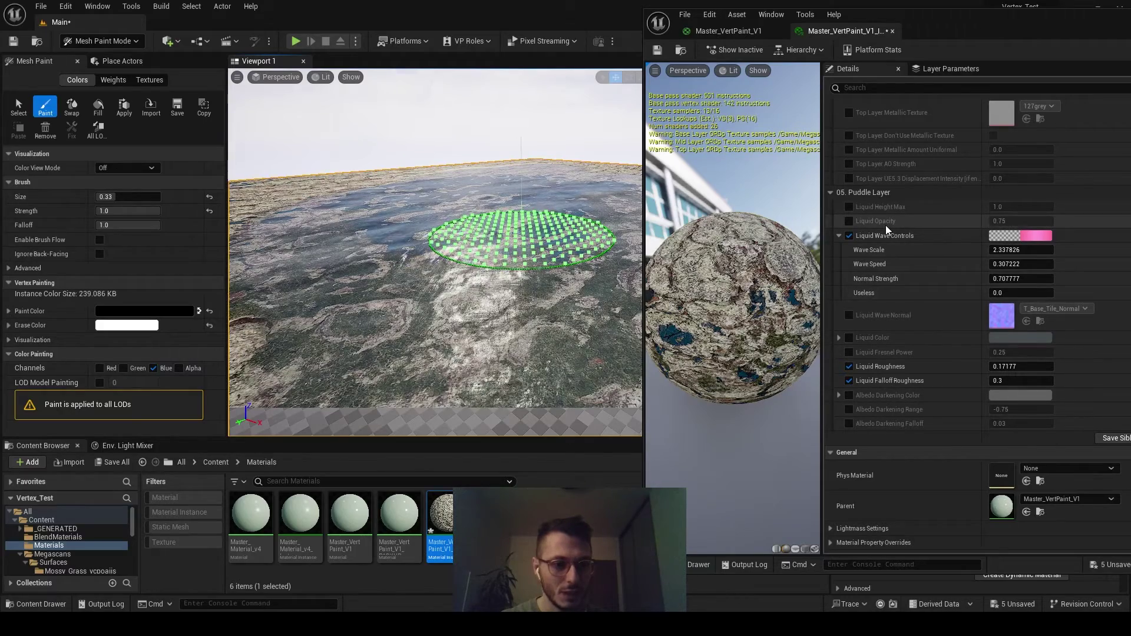
Set the puddle's Liquid Color to teal, hex sRGB 007B7BFF, and its Liquid Opacity to 0.811363
left_click(1019, 339)
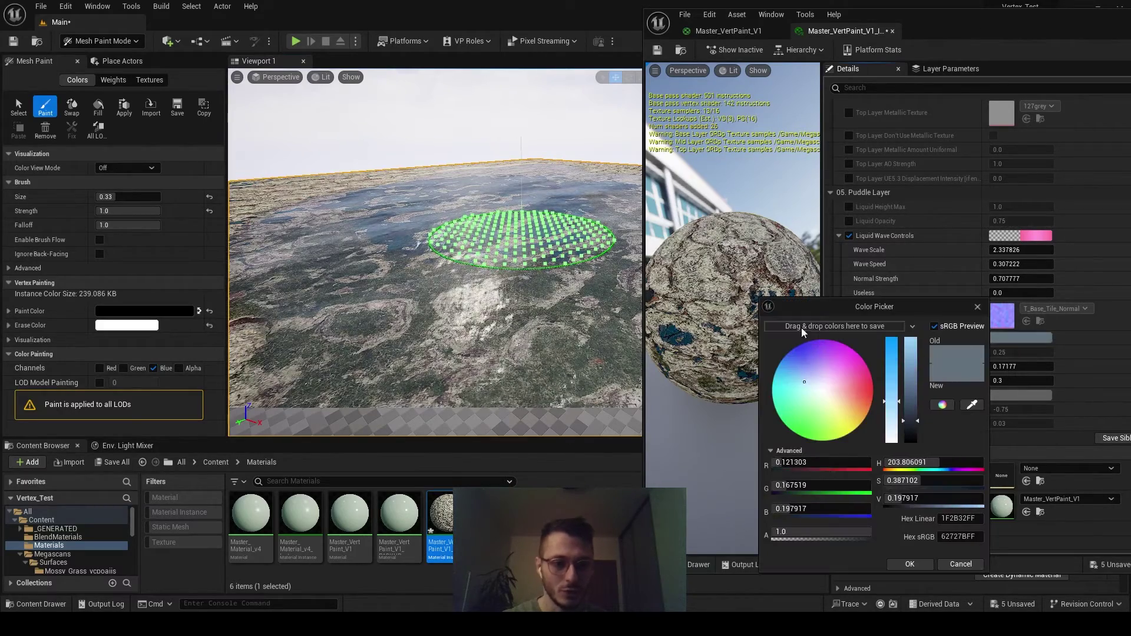
mouse_move(834, 348)
left_mouse_down()
mouse_move(813, 354)
mouse_move(854, 372)
mouse_move(768, 390)
left_mouse_up()
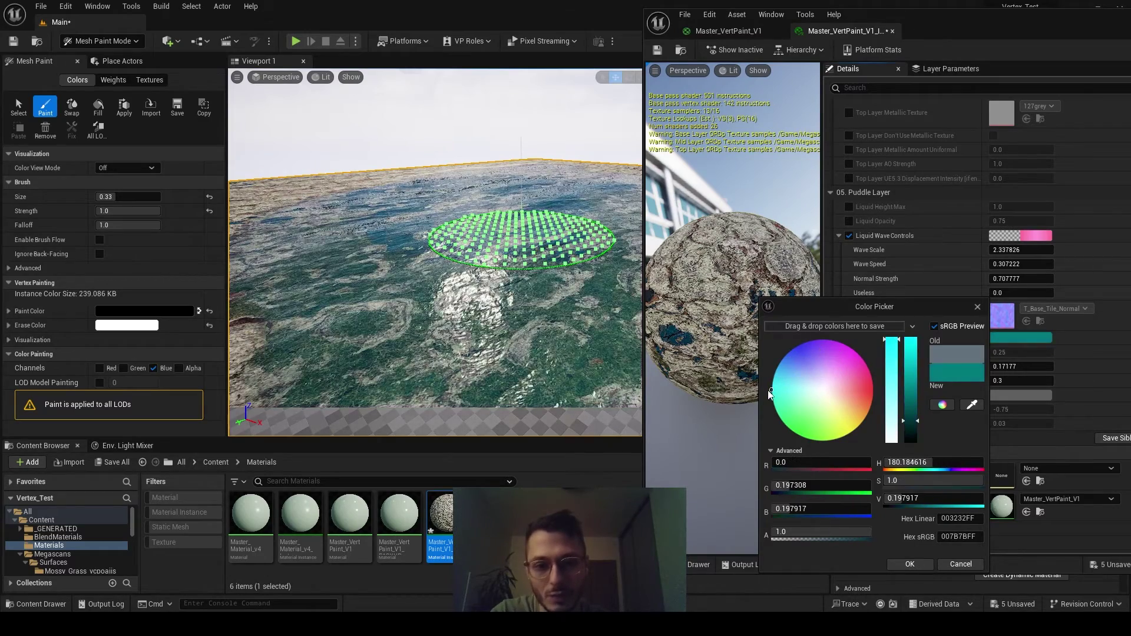
left_click(911, 564)
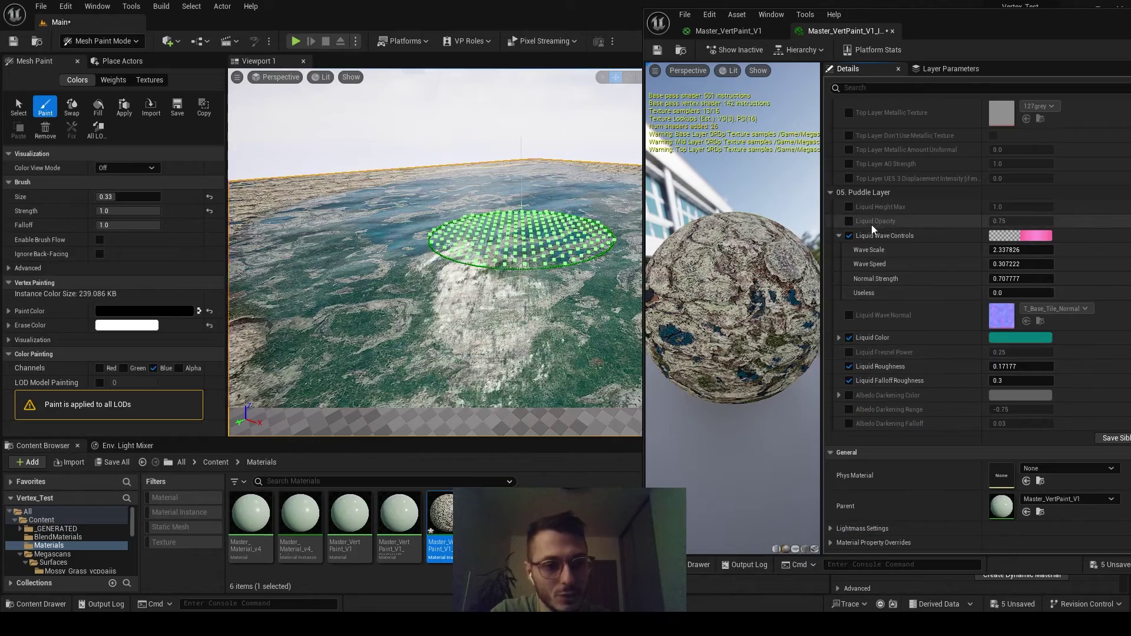
left_click(848, 222)
mouse_move(1019, 222)
left_mouse_down()
mouse_move(995, 221)
mouse_move(1020, 221)
left_mouse_up()
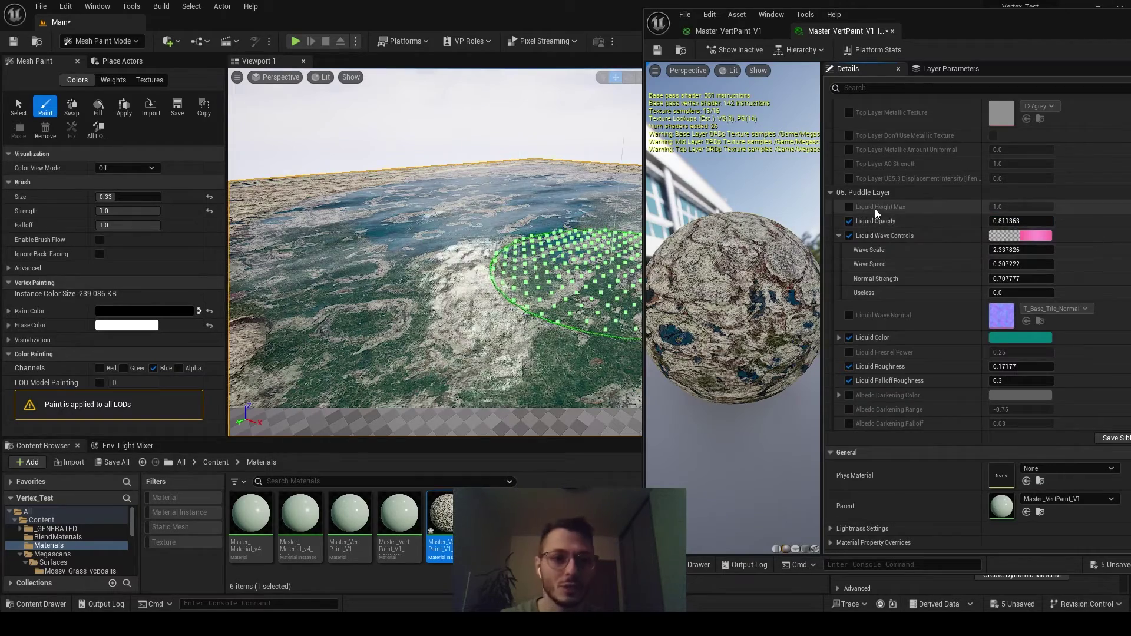
Enable the Liquid Height Max override and lower it to -1.702963 while checking the puddle on the box
left_click(849, 207)
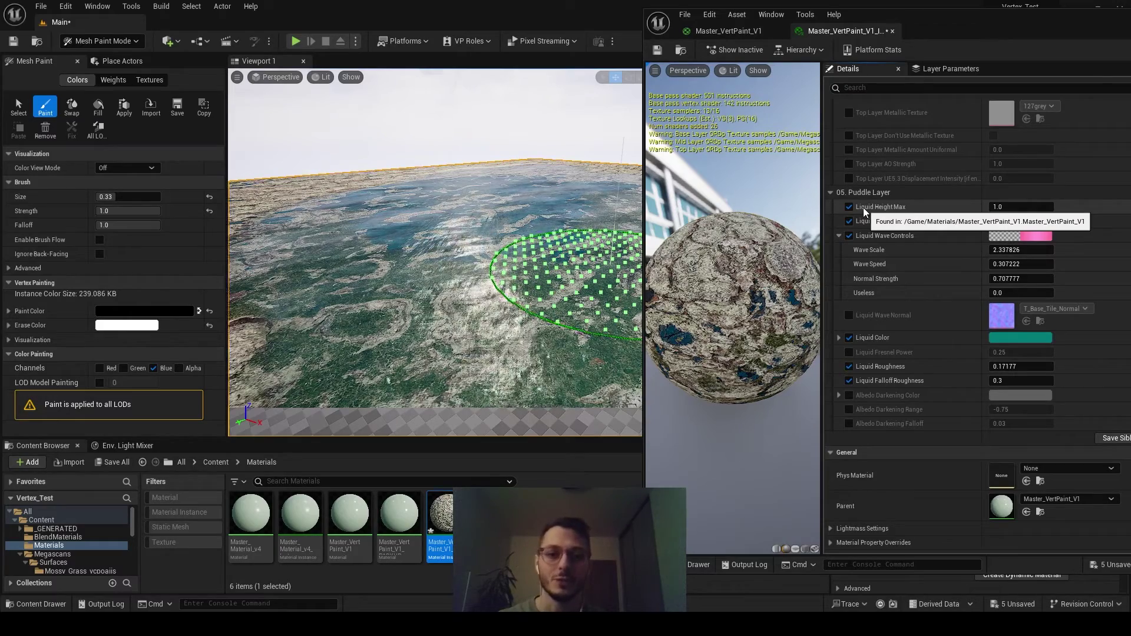
right_click_drag(528, 289, 554, 275)
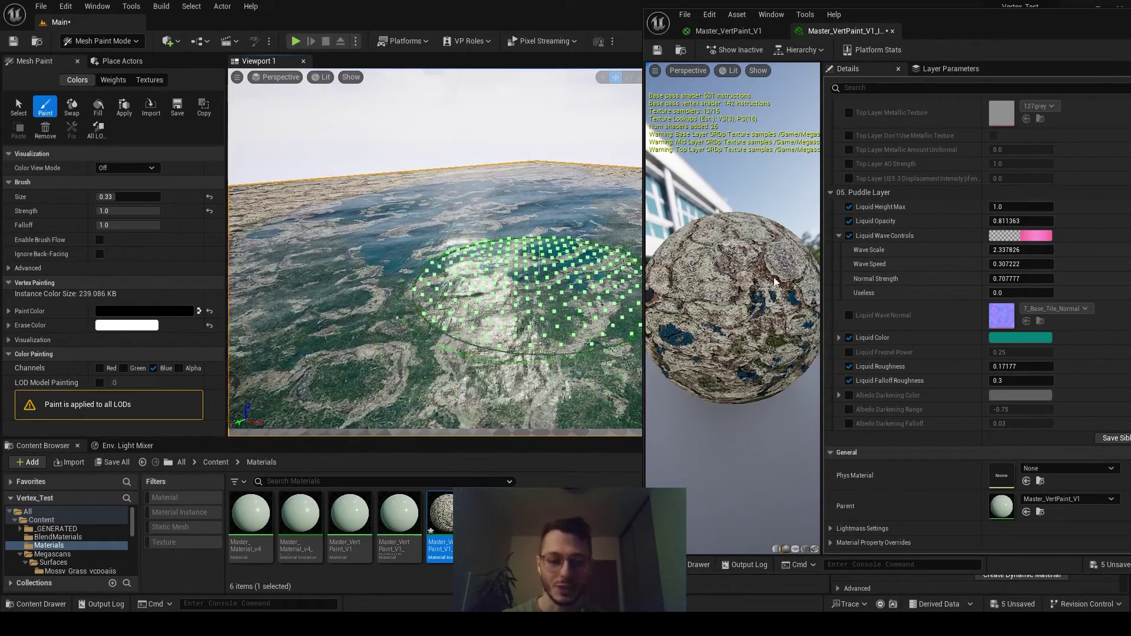
left_click_drag(1007, 207, 969, 207)
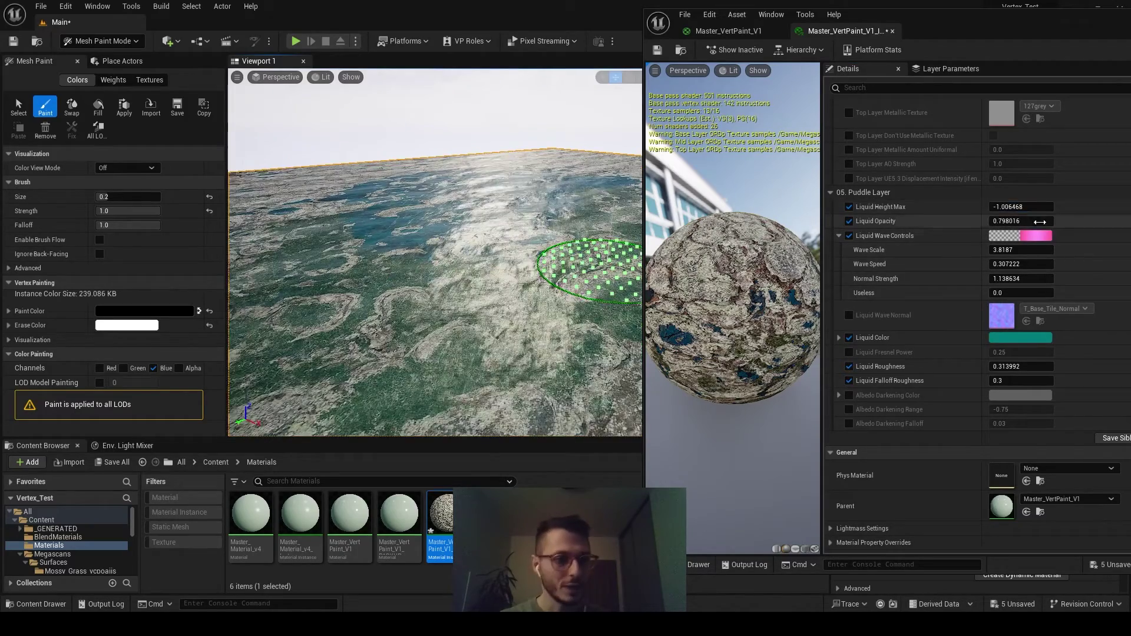
mouse_move(1001, 207)
left_mouse_down()
mouse_move(966, 206)
mouse_move(1013, 207)
mouse_move(997, 207)
left_mouse_up()
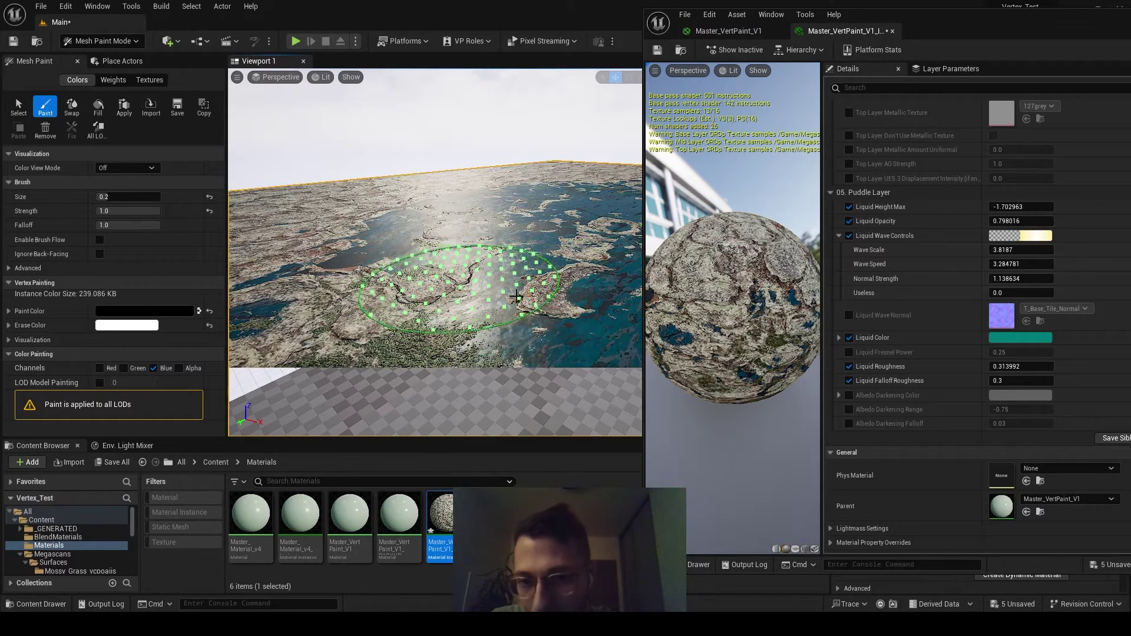
mouse_move(527, 230)
right_mouse_down()
mouse_move(489, 217)
mouse_move(489, 240)
mouse_move(530, 237)
right_mouse_up()
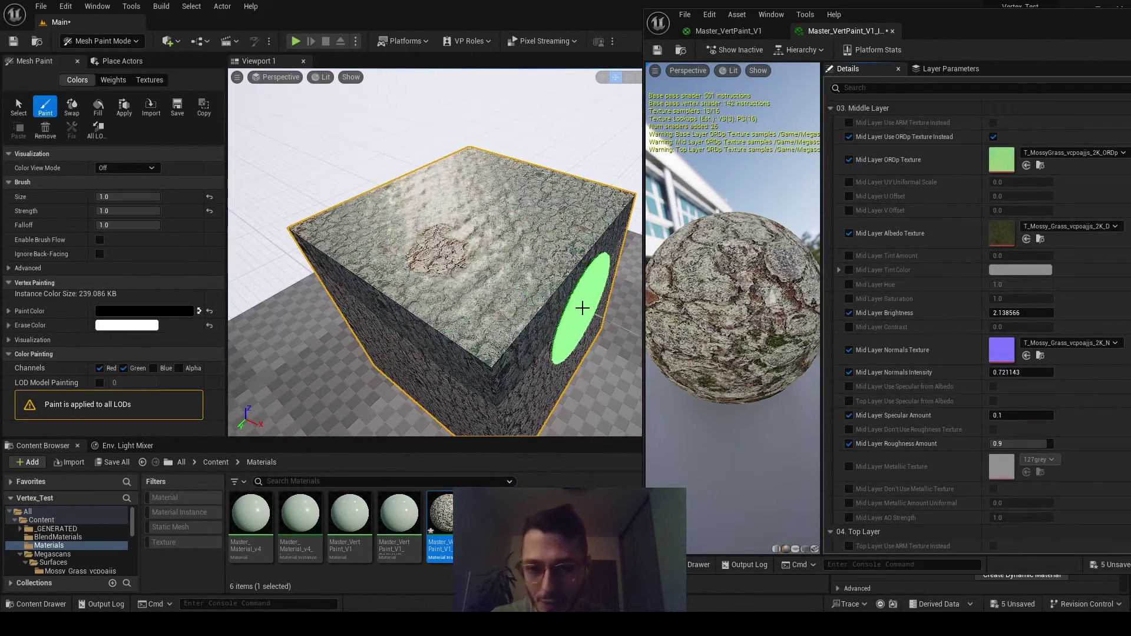
Limit painting to the red channel with a brush size of 0.102222, and disable the Base/Middle Layer Blend Controls override
left_click(124, 368)
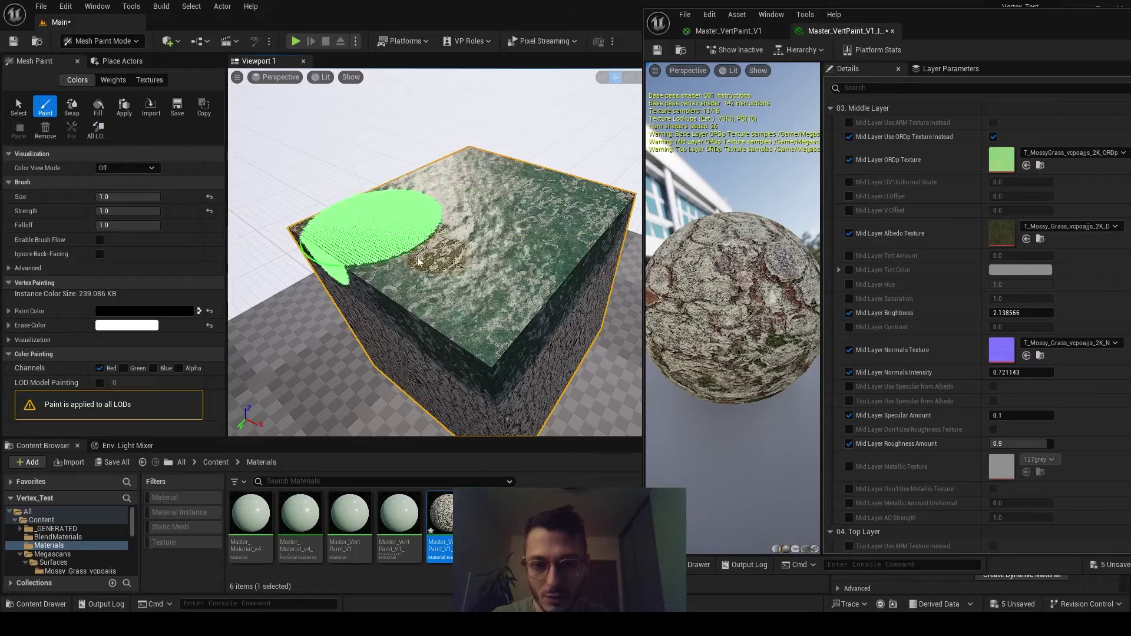
scroll(849, 141, "up", 10)
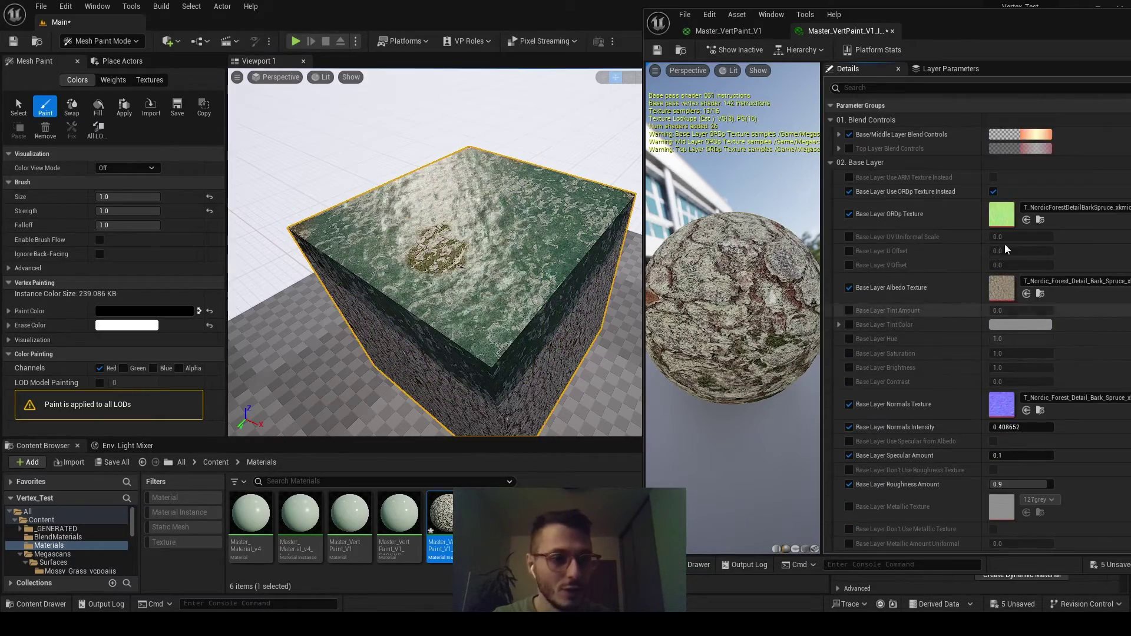
scroll(436, 309, "up", 5)
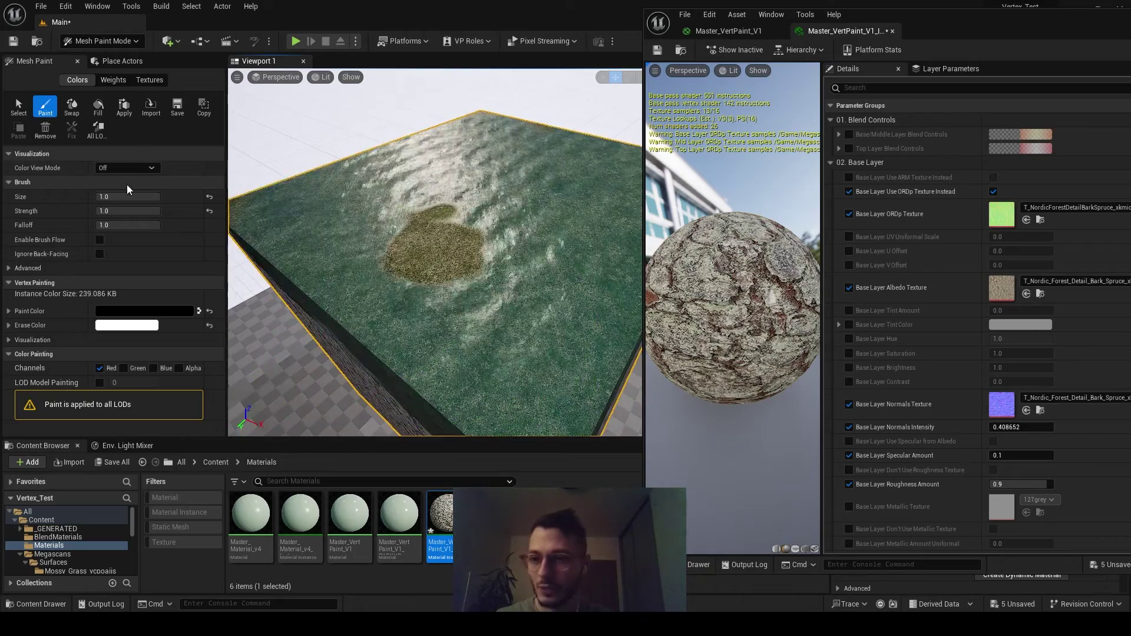
left_click_drag(127, 197, 112, 197)
mouse_move(442, 245)
right_mouse_down()
mouse_move(489, 300)
mouse_move(449, 293)
mouse_move(479, 273)
mouse_move(465, 237)
mouse_move(500, 218)
mouse_move(500, 195)
mouse_move(501, 215)
right_mouse_up()
Set the Puddle Layer's Albedo Darkening Color to magenta
scroll(850, 358, "down", 10)
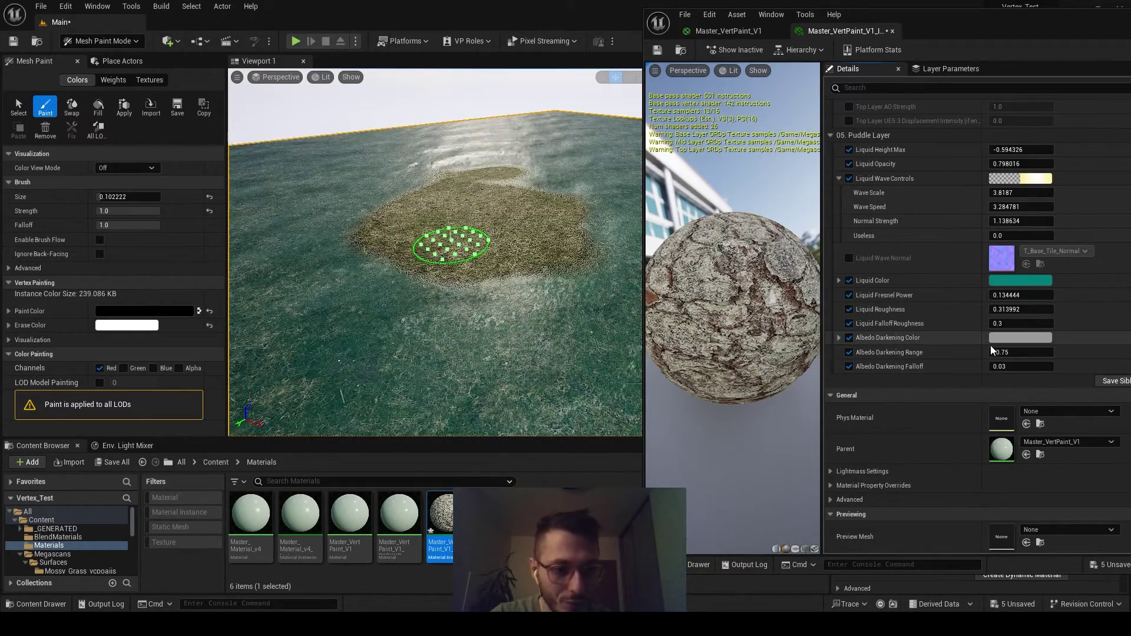
left_click(1007, 340)
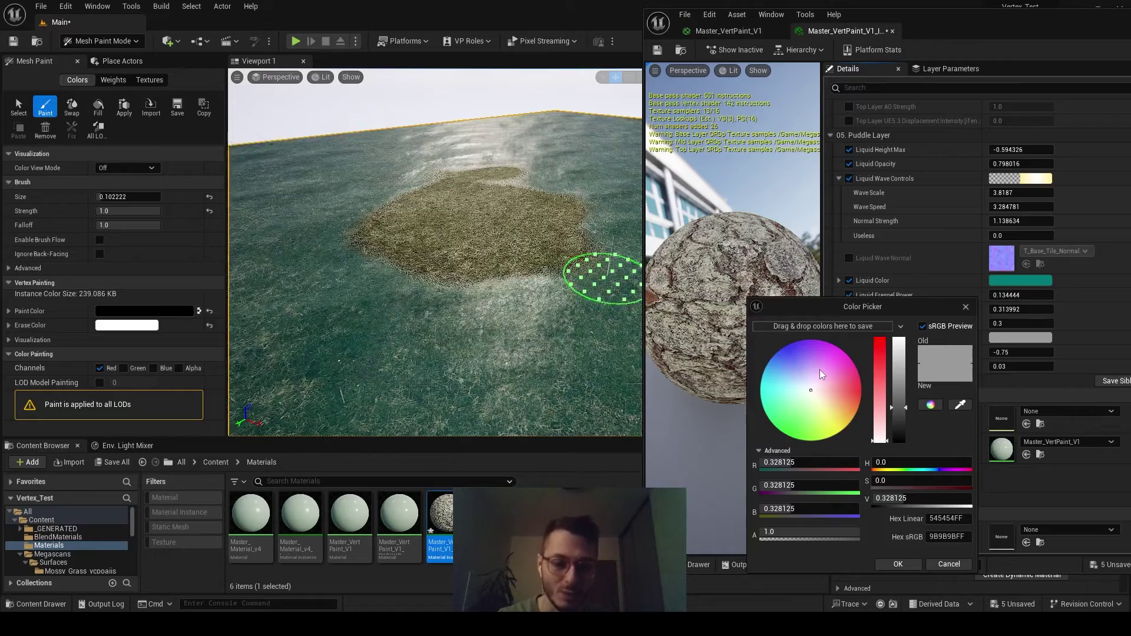
left_click_drag(836, 365, 843, 331)
left_click(902, 563)
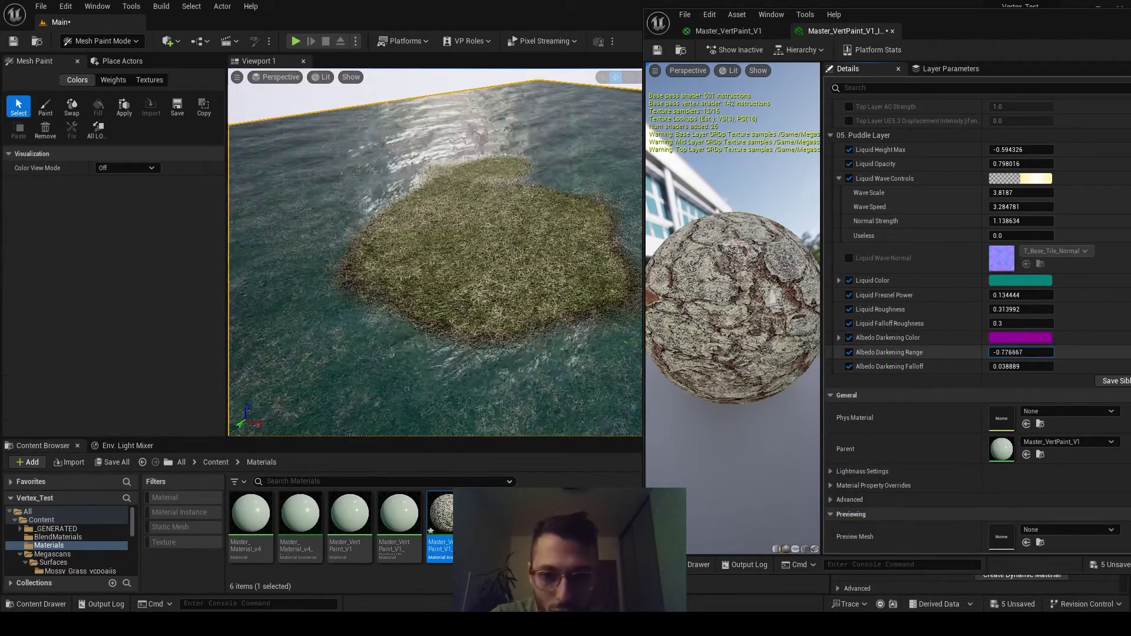
Set Albedo Darkening Range to -0.83 and Albedo Darkening Falloff to 0.038889, and accept the teal color, hex sRGB 007B79FF
left_click_drag(1009, 352, 996, 353)
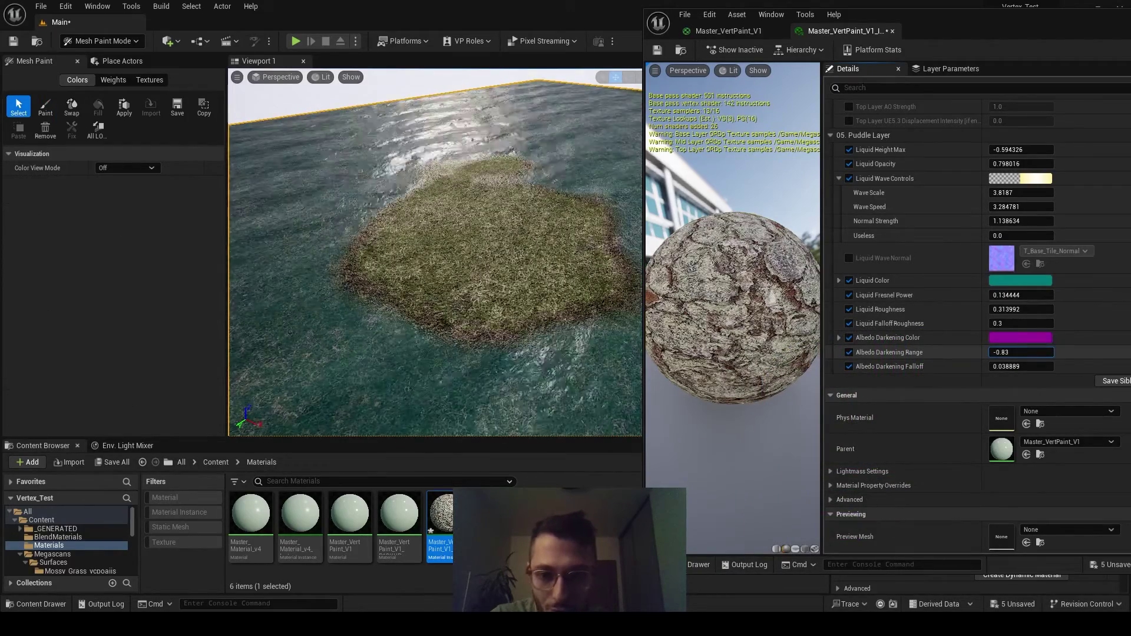
left_click_drag(1021, 367, 1046, 366)
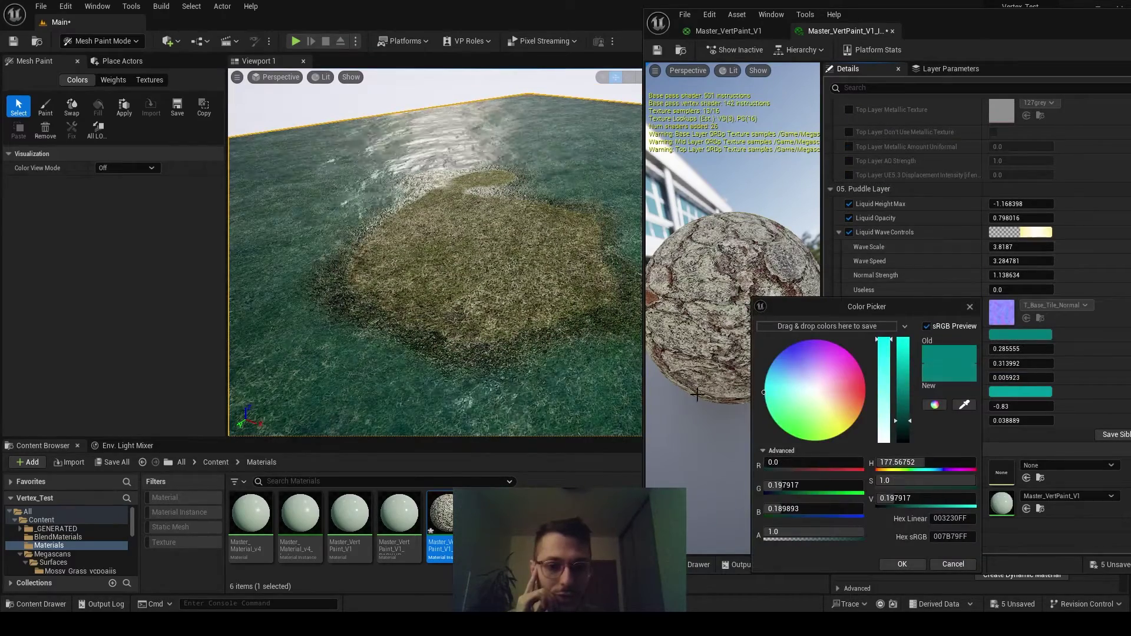
left_click(903, 564)
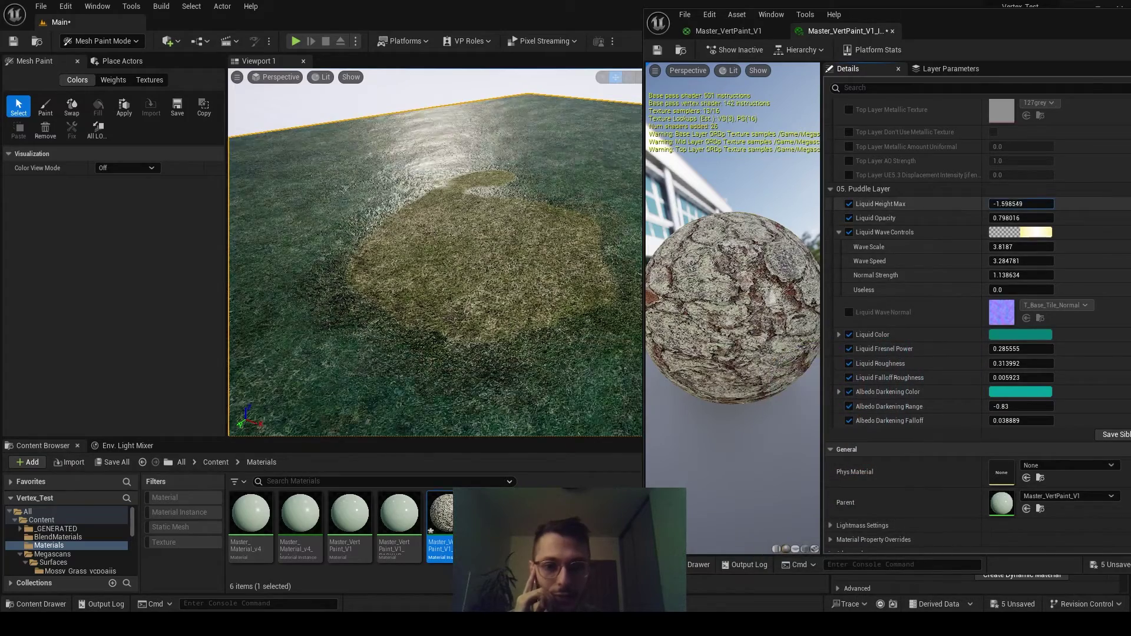
Raise Liquid Height Max to -0.478145 and readjust the puddle's Wave Speed and Liquid Roughness
mouse_move(1021, 204)
left_mouse_down()
mouse_move(1051, 204)
mouse_move(1038, 204)
left_mouse_up()
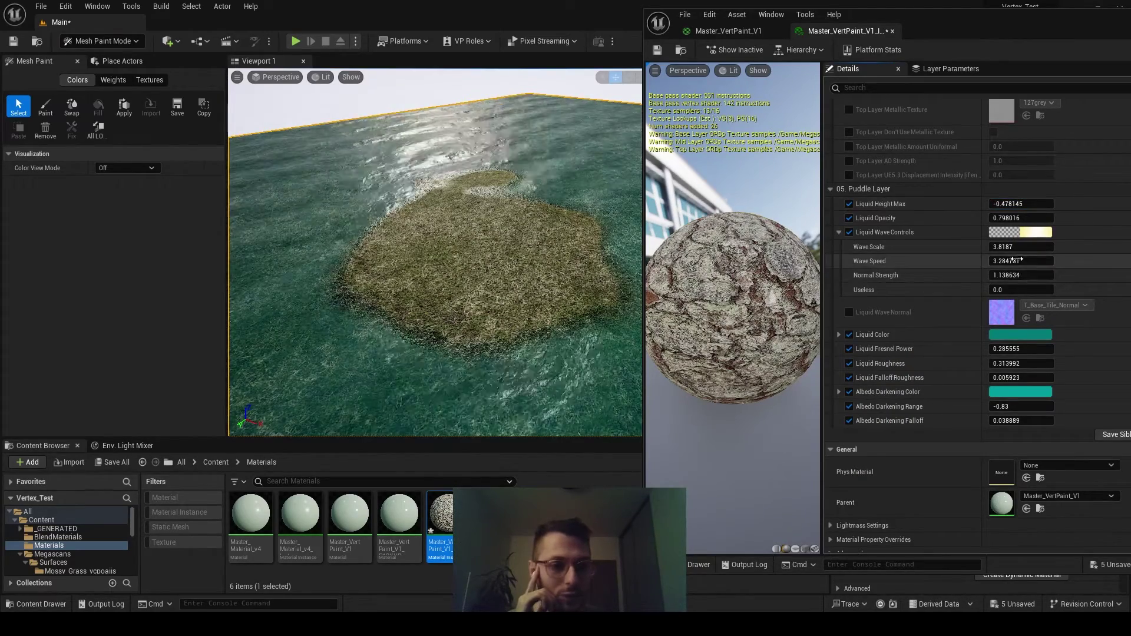
mouse_move(1015, 260)
left_mouse_down()
mouse_move(1002, 260)
mouse_move(1035, 262)
left_mouse_up()
left_click_drag(1017, 364, 1014, 363)
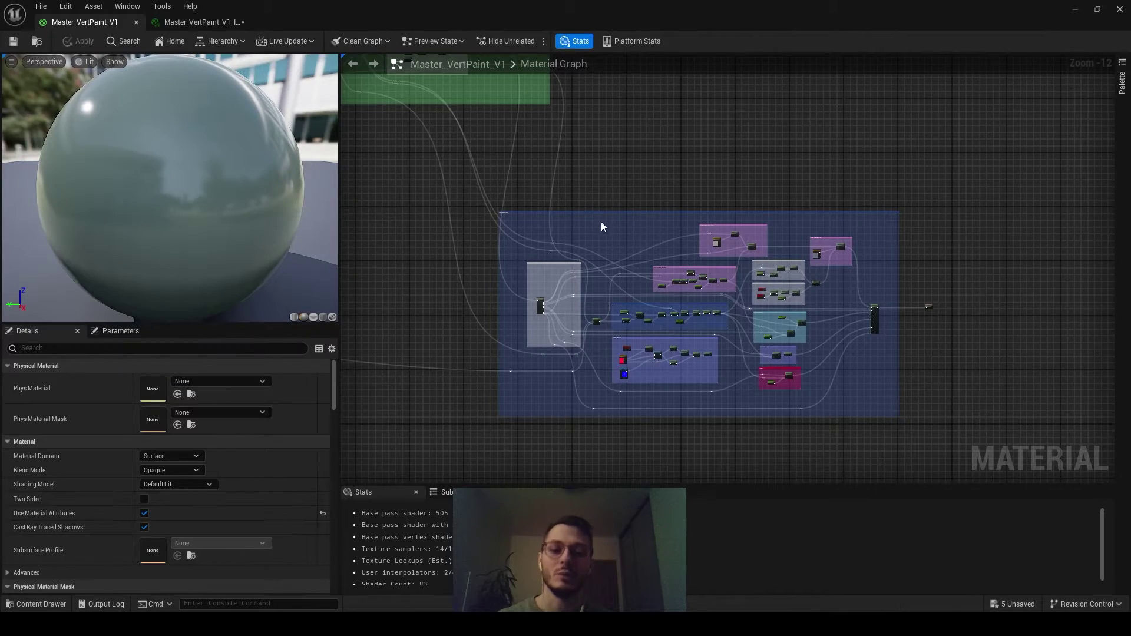
Examine the puddle section of the Master_VertPaint_V1 material graph and the GetMaterialAttributes node at its input
right_click_drag(601, 222, 709, 217)
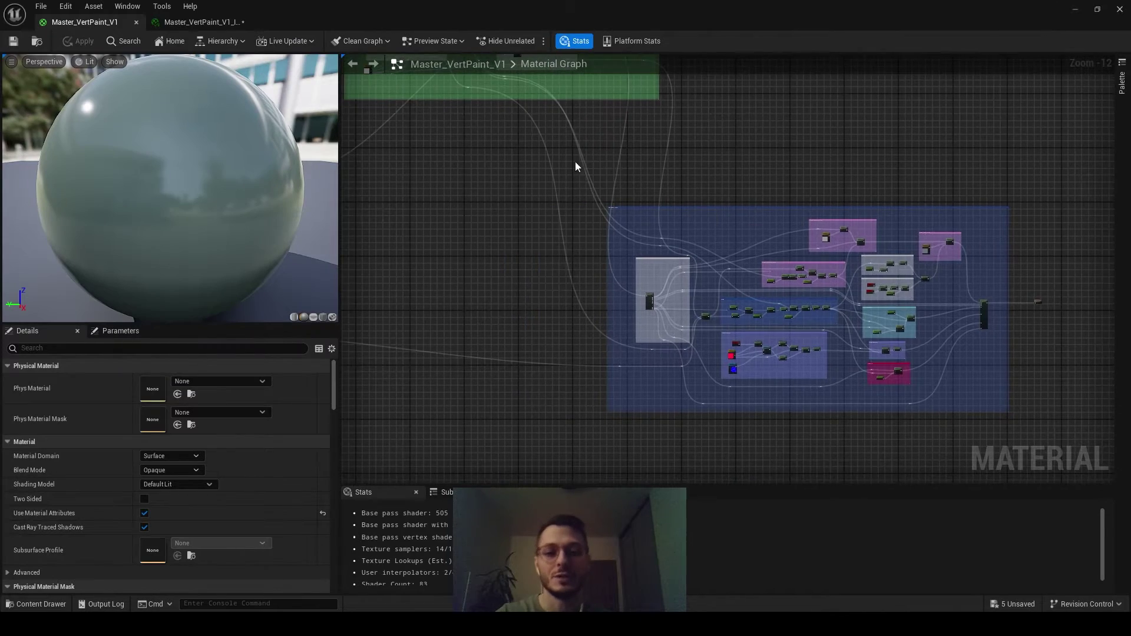
left_click_drag(584, 191, 627, 277)
left_click(562, 280)
scroll(791, 291, "up", 2)
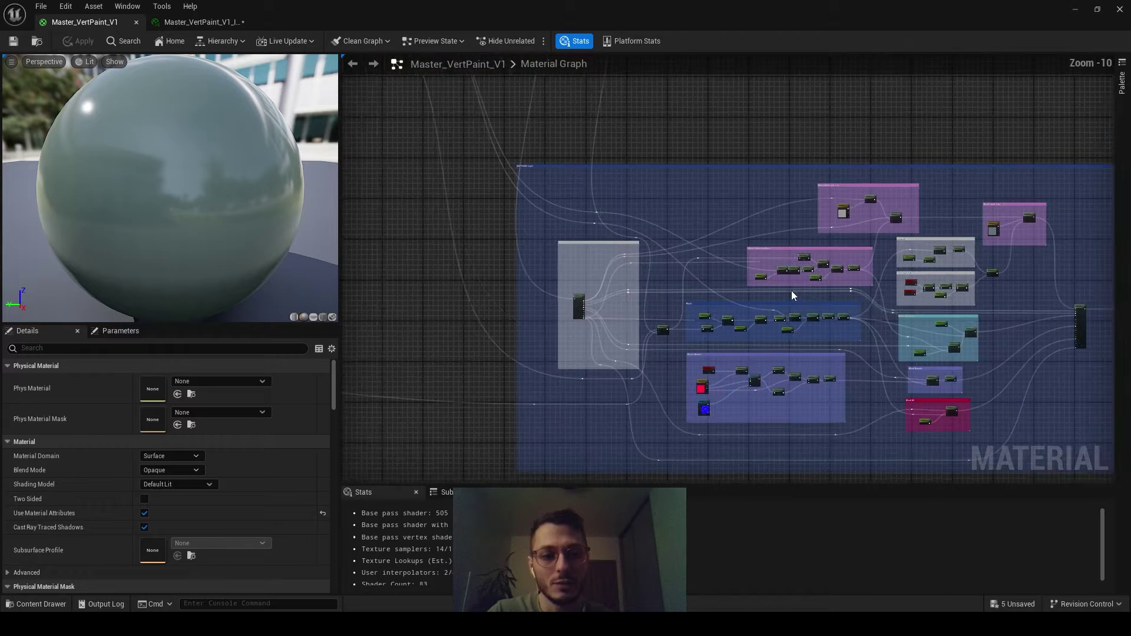
left_click_drag(558, 147, 1053, 425)
left_click(430, 307)
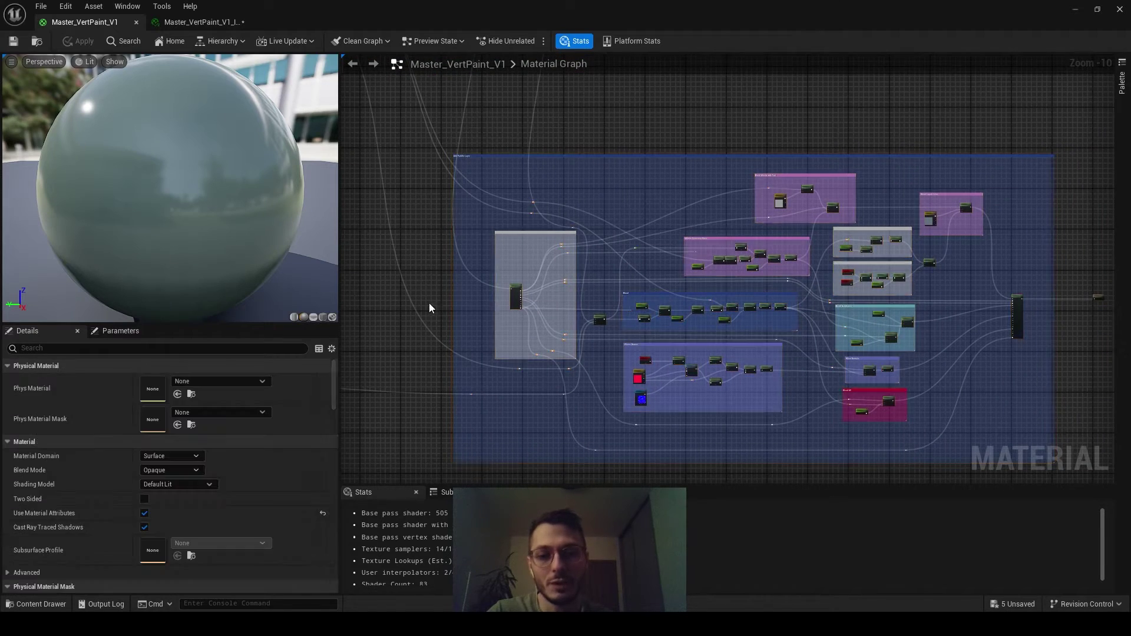
right_click_drag(436, 301, 931, 310)
scroll(715, 319, "down", 2)
right_click_drag(716, 318, 800, 323)
scroll(911, 310, "up", 5)
right_click_drag(911, 309, 758, 311)
scroll(760, 306, "up", 6)
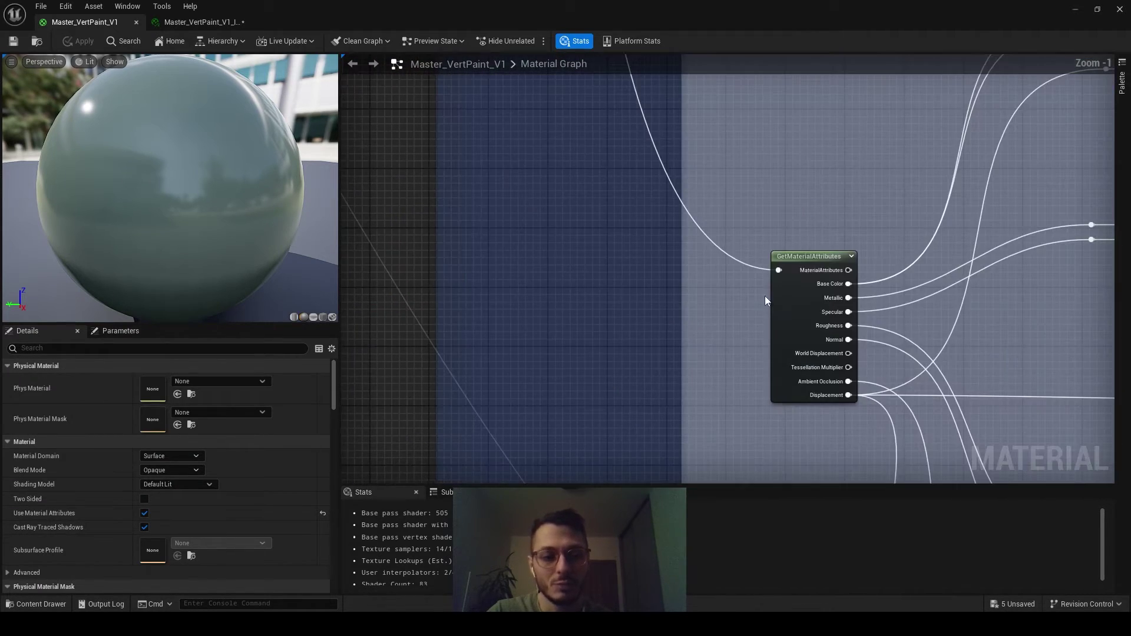
left_click(796, 283)
scroll(766, 330, "down", 6)
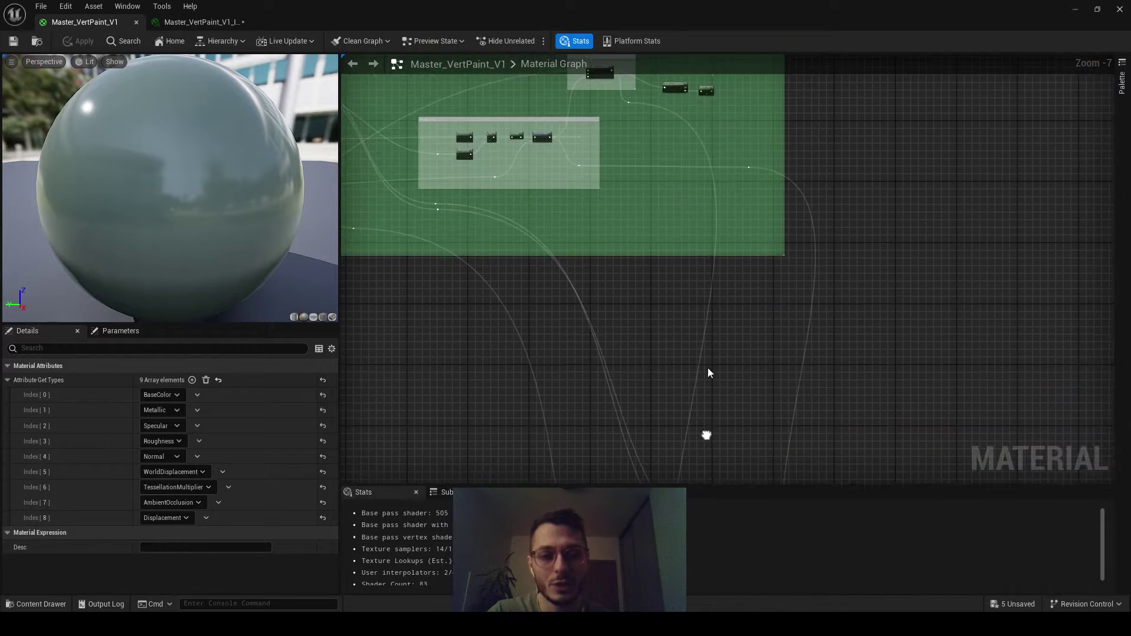
Trace the material attributes blend node's output in the green layer section to the puddle's GetMaterialAttributes node and inspect its outputs
left_click(615, 219)
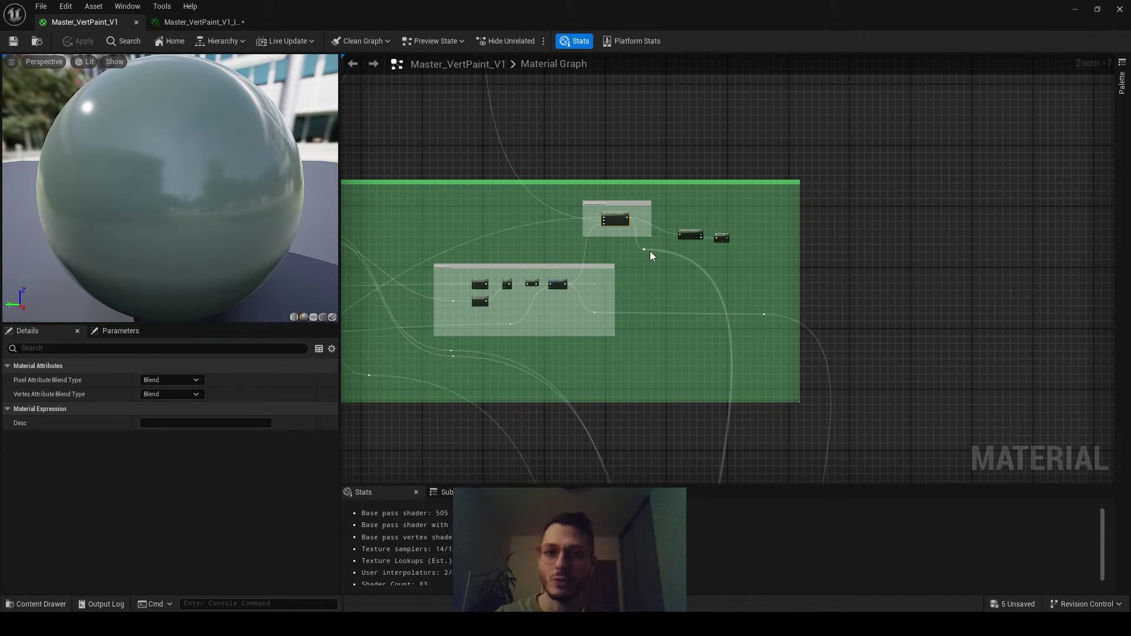
right_click_drag(719, 325, 648, 77)
scroll(694, 260, "down", 3)
scroll(695, 261, "up", 9)
right_click_drag(712, 262, 693, 121)
right_click_drag(709, 321, 688, 114)
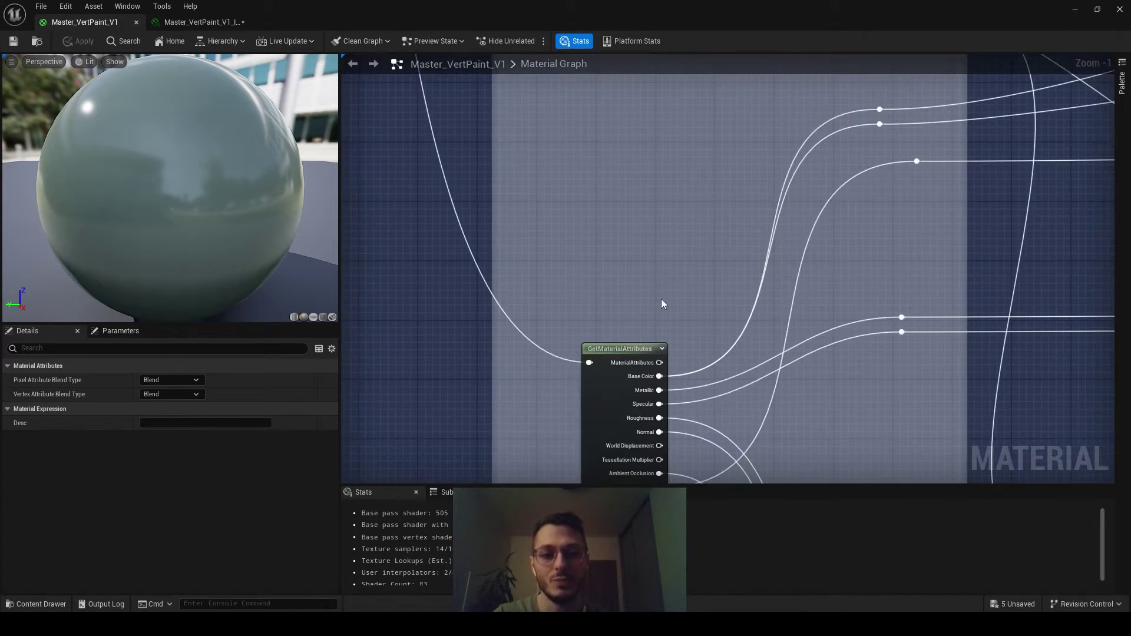
right_click_drag(732, 264, 661, 116)
left_click(560, 320)
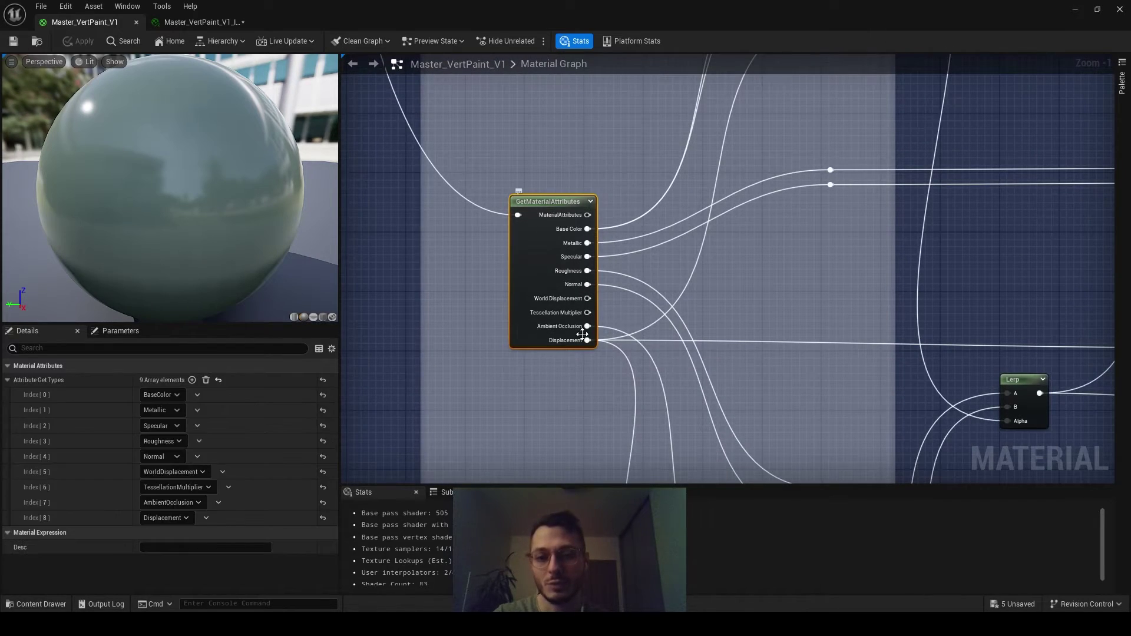
right_click_drag(701, 271, 629, 280)
left_click(652, 306)
right_click_drag(538, 355, 586, 324)
scroll(565, 320, "up", 1)
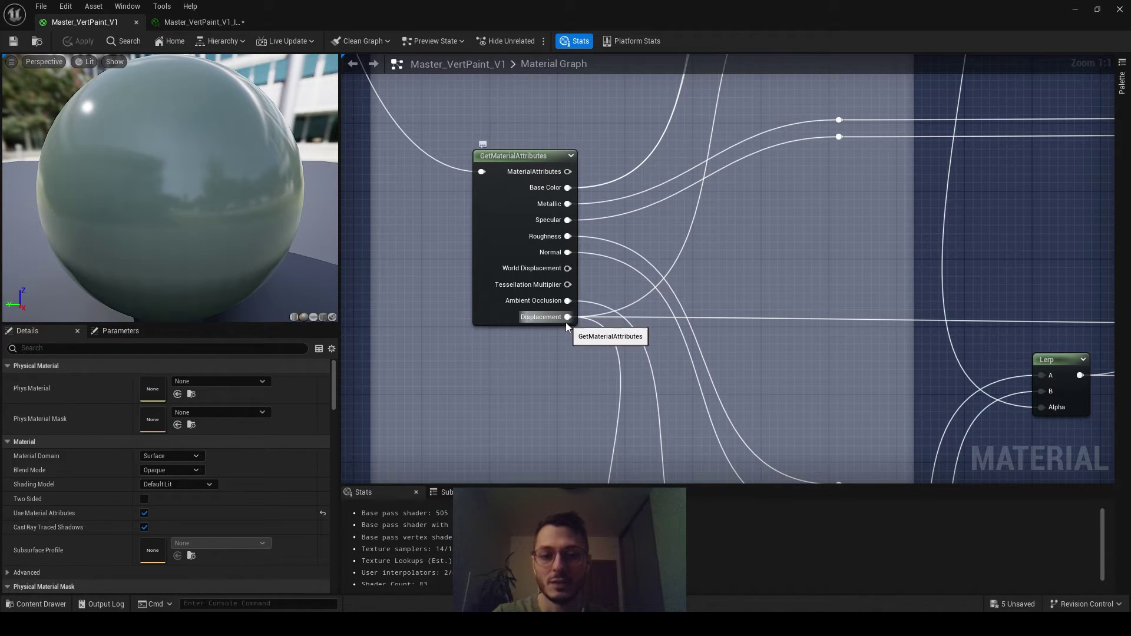
Inspect the Lerp node before the puddle's Blend group and trace its incoming wires back to the earlier layer sections
scroll(767, 282, "down", 4)
right_click_drag(766, 281, 596, 188)
scroll(695, 227, "up", 1)
left_click(793, 238)
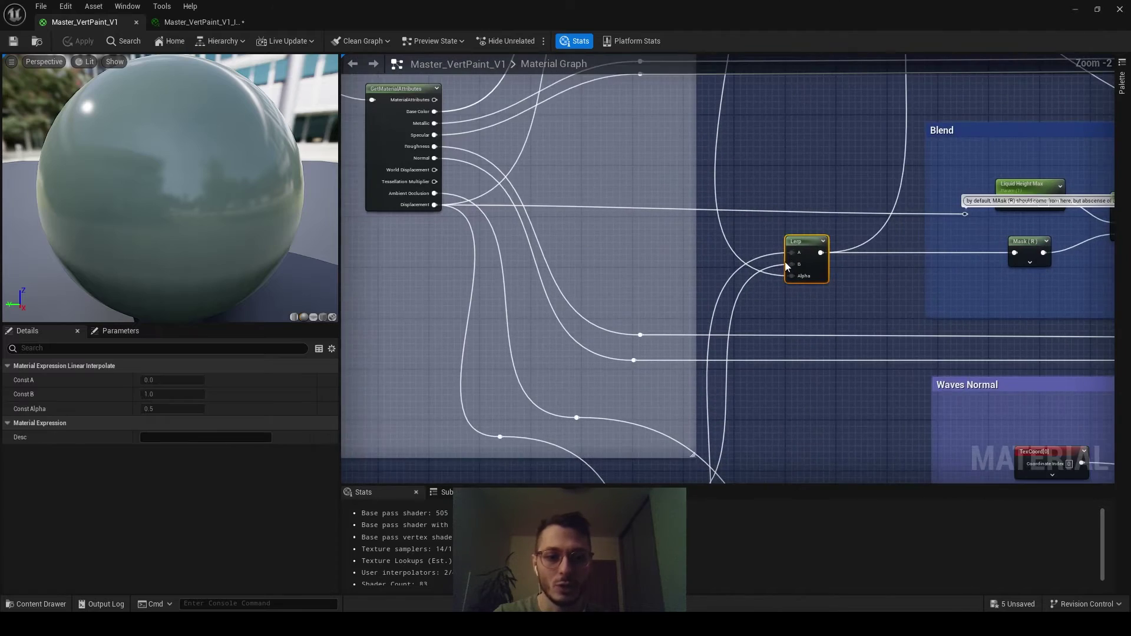
scroll(758, 312, "down", 4)
right_click_drag(738, 331, 891, 333)
scroll(889, 278, "down", 4)
right_click_drag(889, 278, 706, 471)
right_click_drag(794, 443, 912, 143)
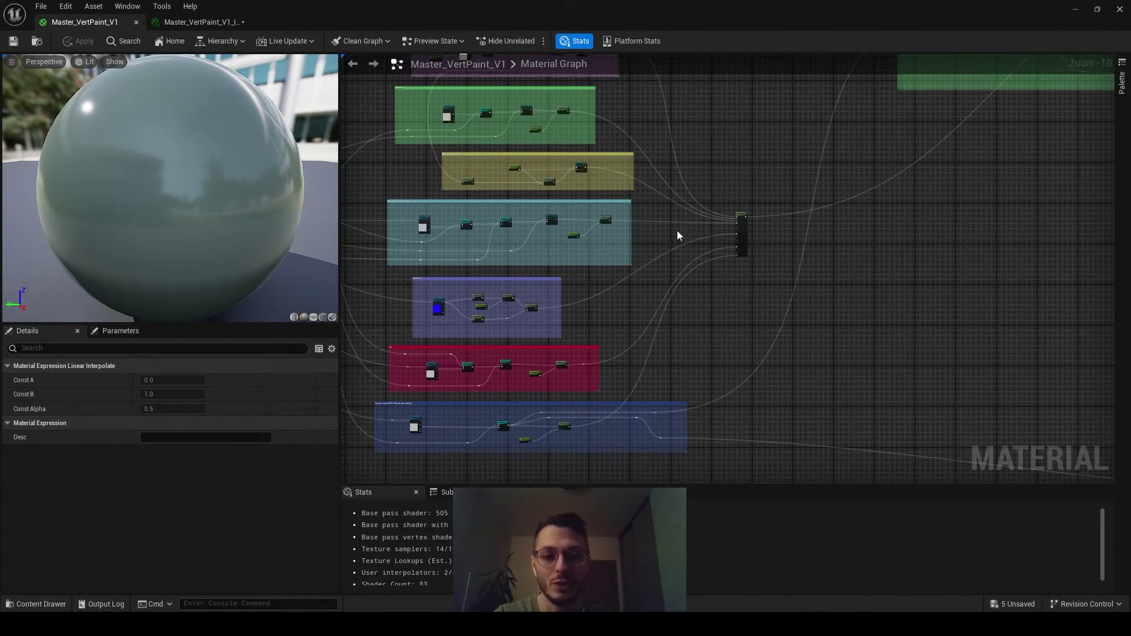
scroll(755, 290, "up", 6)
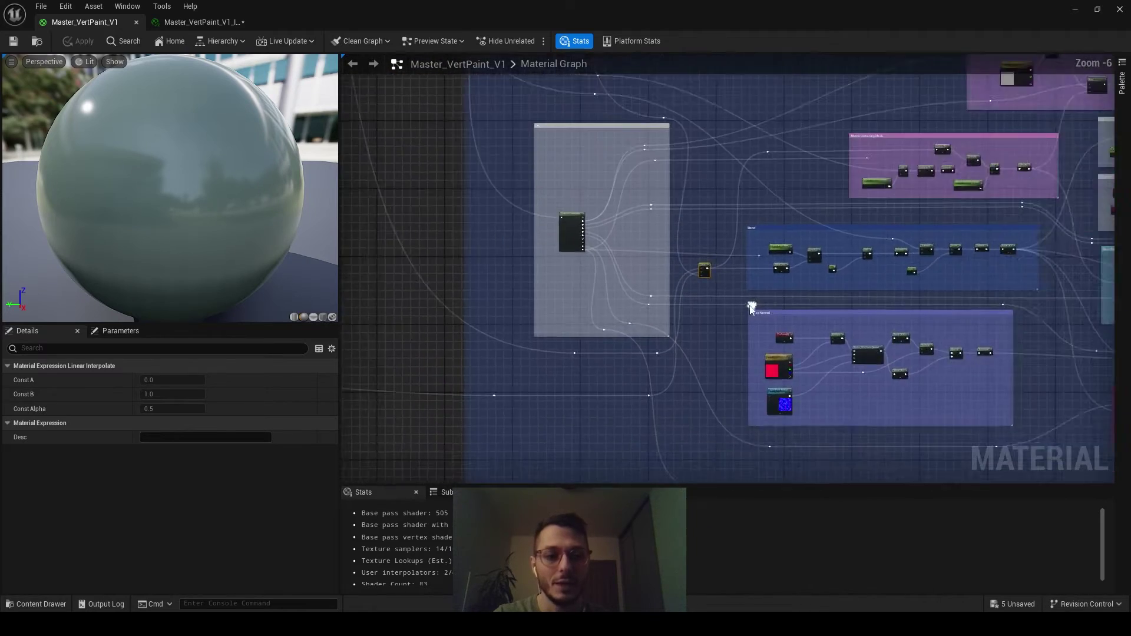
right_click_drag(649, 158, 675, 271)
scroll(674, 270, "down", 5)
right_click_drag(583, 218, 737, 434)
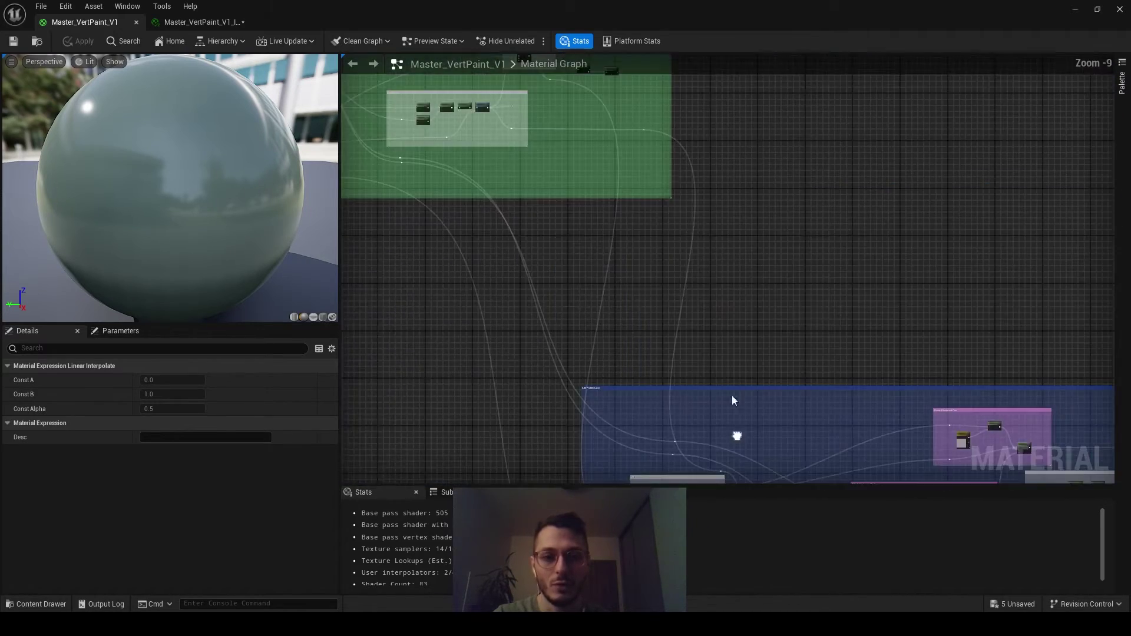
right_click_drag(605, 89, 675, 281)
left_click(489, 318)
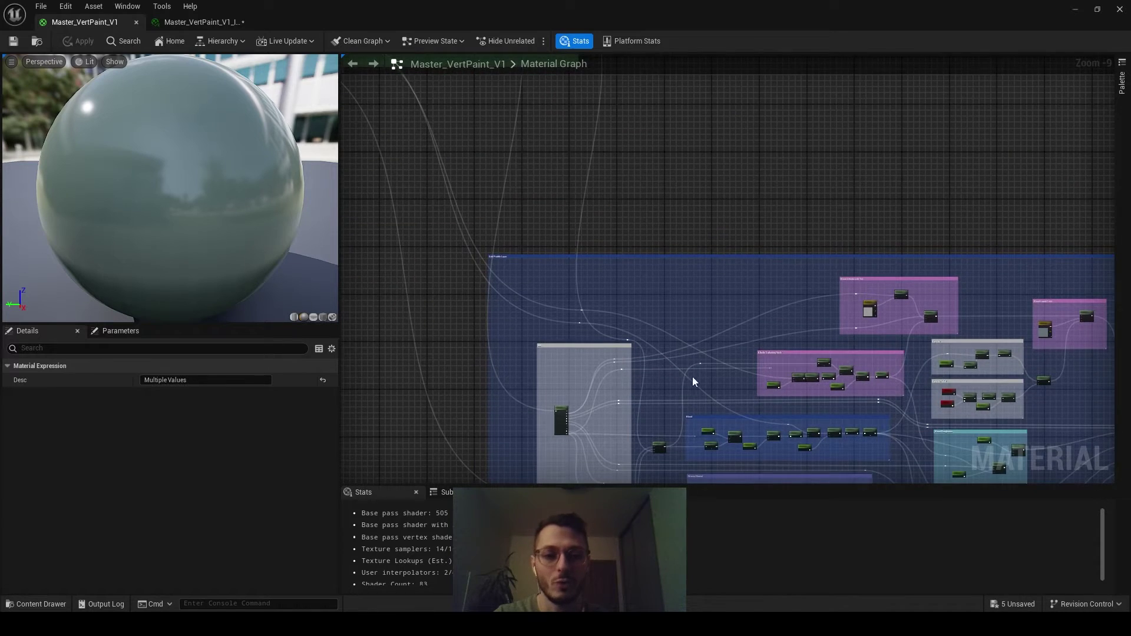
Examine how the puddle's Lerp node feeds the Blend and Albedo Darkening Mask groups
right_click_drag(692, 376, 665, 230)
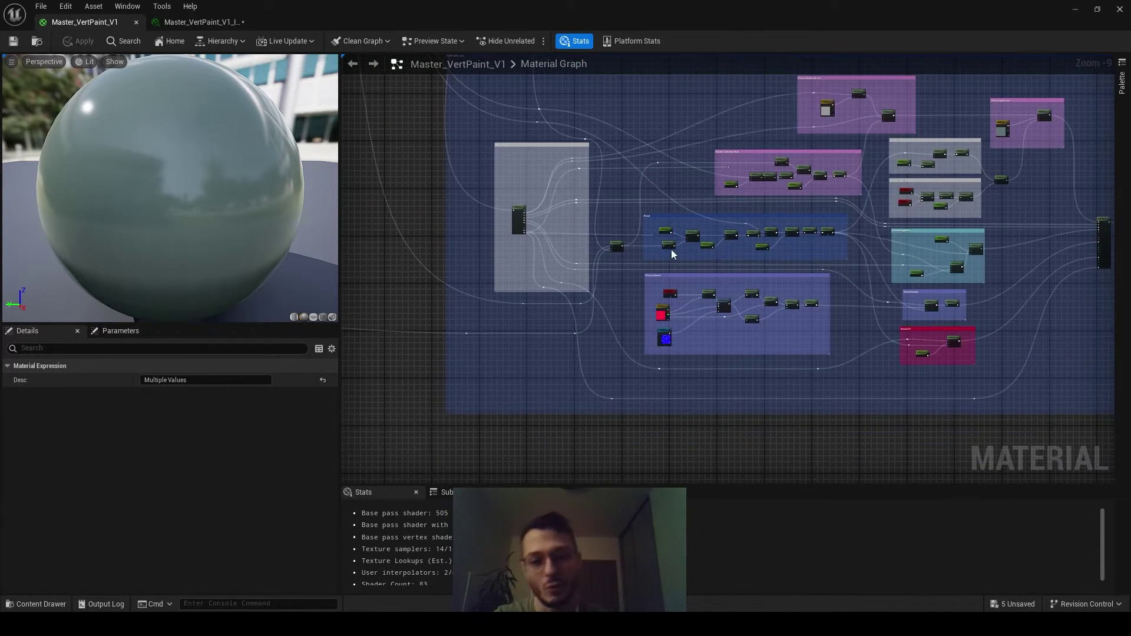
scroll(625, 259, "up", 3)
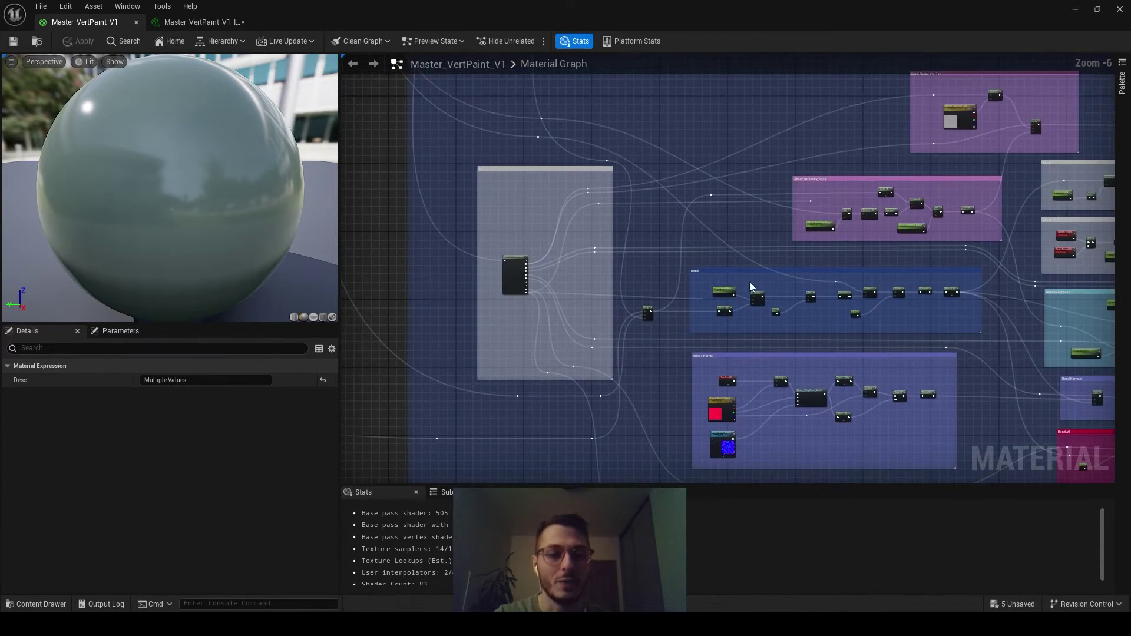
scroll(649, 293, "up", 2)
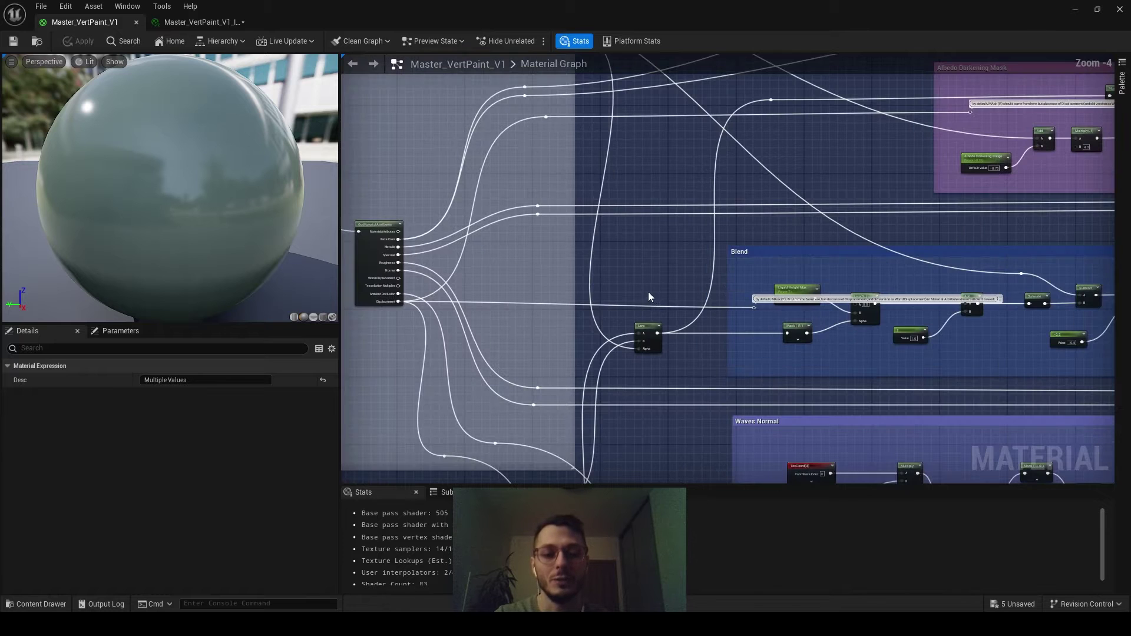
left_click(692, 250)
right_click_drag(693, 250, 739, 227)
left_click_drag(728, 272, 655, 343)
right_click_drag(655, 342, 615, 138)
left_click(684, 272)
scroll(567, 302, "up", 4)
scroll(630, 320, "down", 3)
scroll(675, 240, "down", 1)
right_click_drag(686, 107, 652, 245)
scroll(652, 245, "down", 1)
right_click_drag(739, 161, 656, 302)
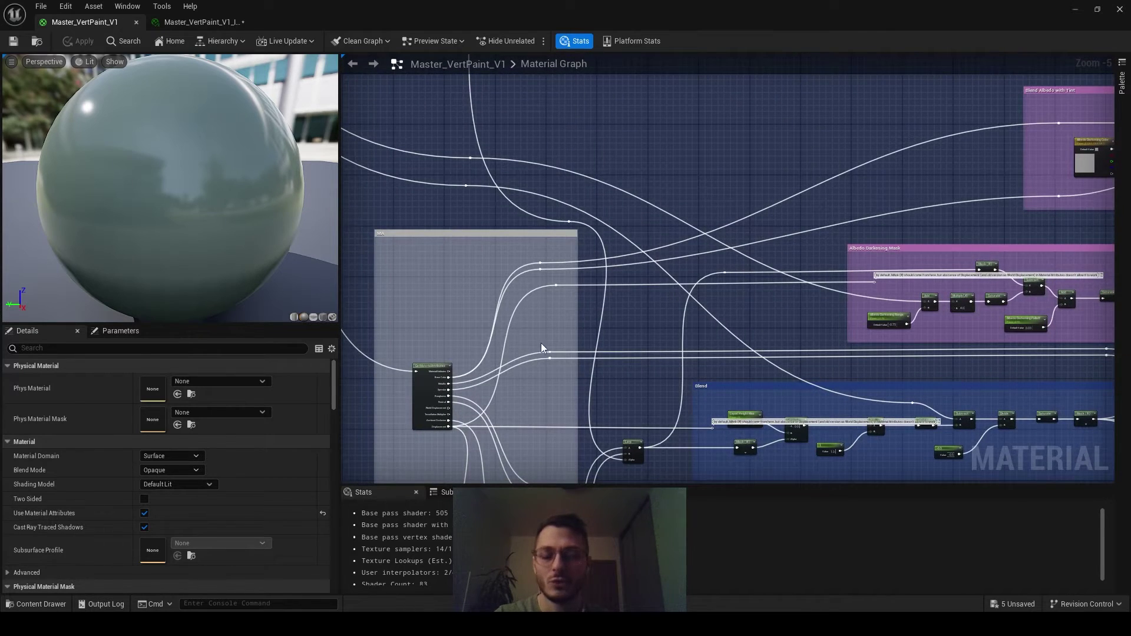
Follow the base color wires through the Blend Albedo with Tint and Blend Liquid Color groups and inspect the Liquid Color parameter
right_click_drag(472, 365, 582, 285)
scroll(562, 301, "up", 1)
right_click_drag(712, 210, 412, 377)
right_click_drag(858, 177, 349, 258)
scroll(640, 232, "up", 2)
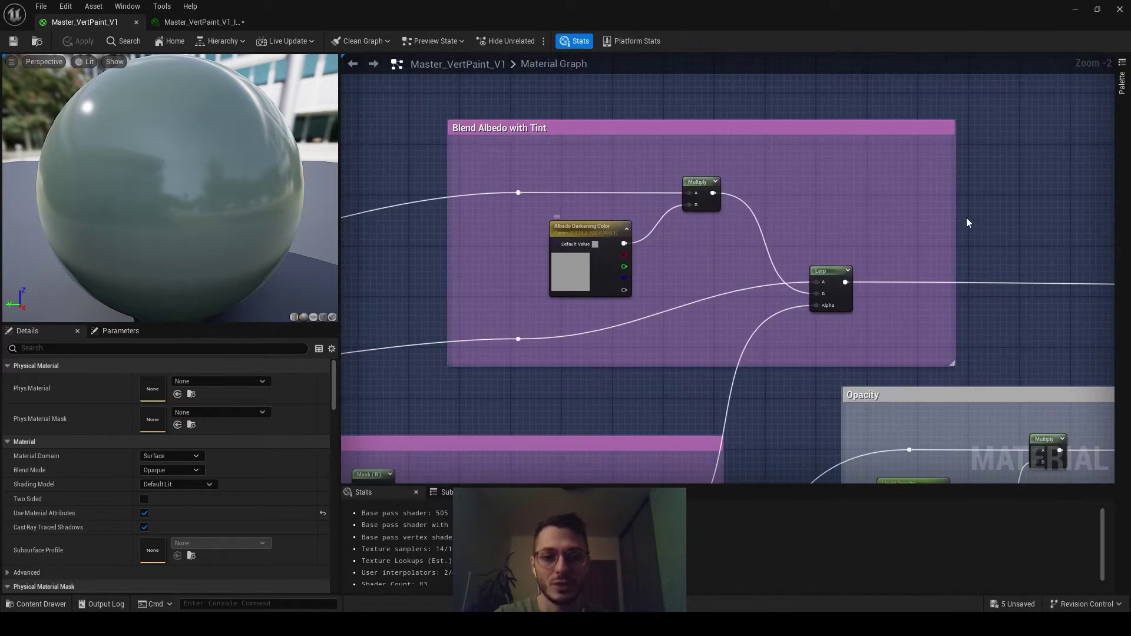
right_click_drag(966, 222, 516, 196)
left_click(891, 295)
right_click_drag(856, 273, 693, 215)
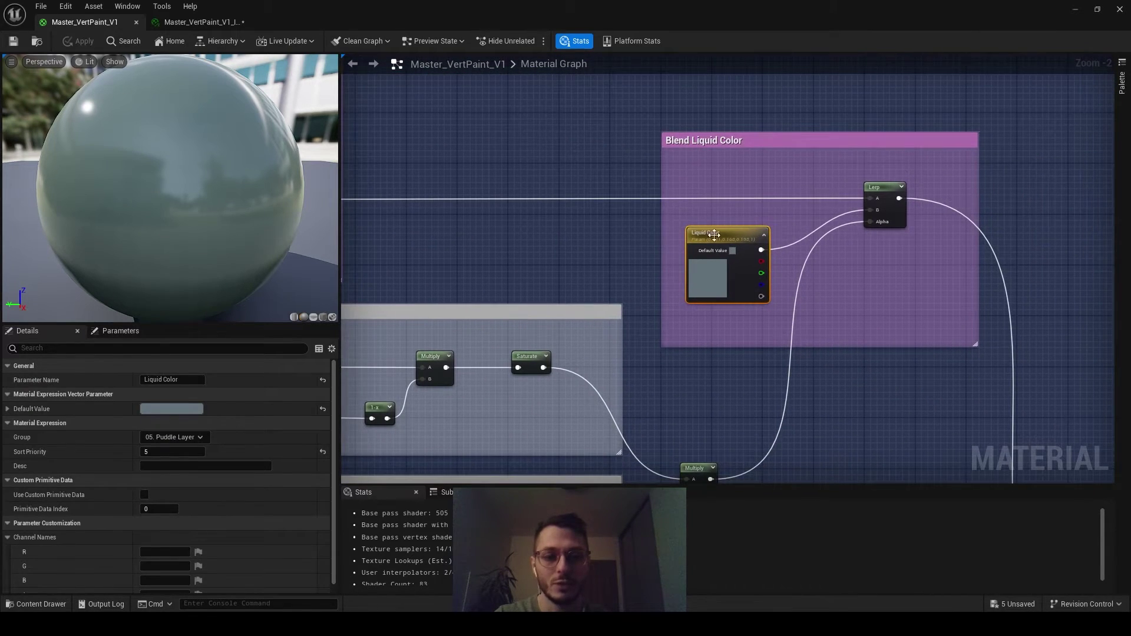
right_click_drag(684, 265, 814, 198)
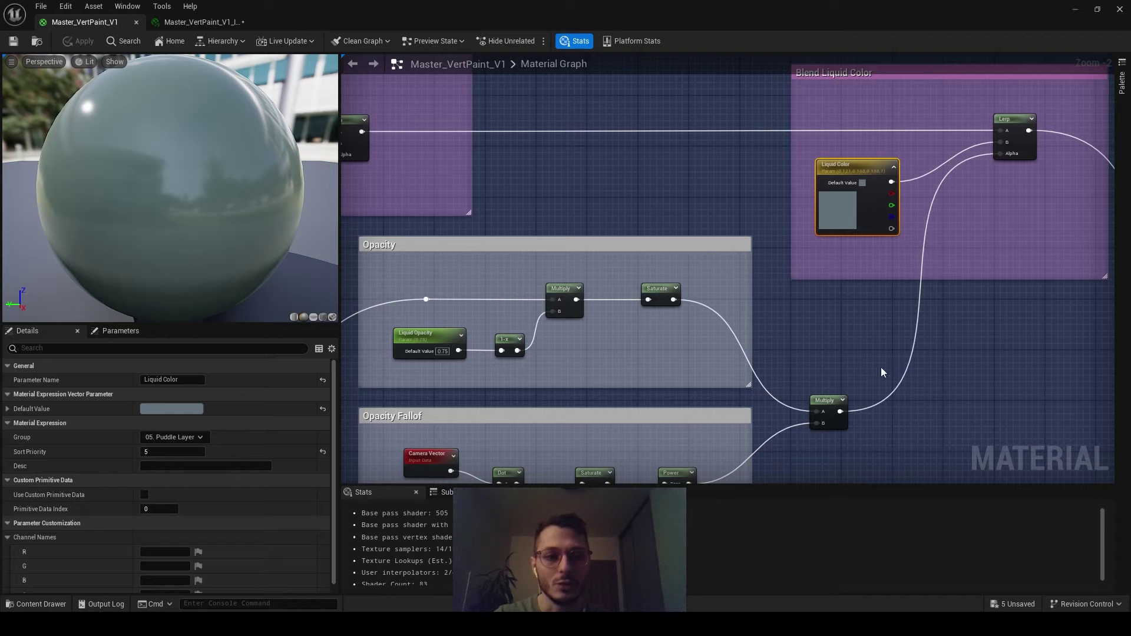
Examine the Opacity and Opacity Fallof groups and trace the mask back through the Blend group to the Lerp node
scroll(881, 371, "down", 2)
right_click_drag(758, 387, 957, 224)
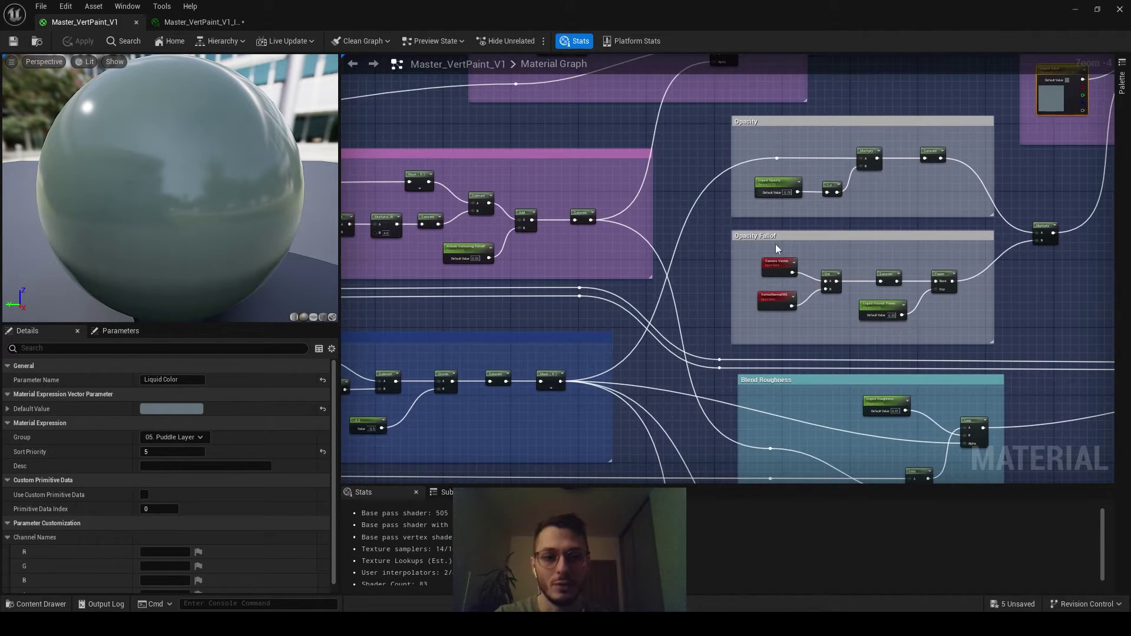
right_click_drag(890, 261, 858, 272)
mouse_move(748, 302)
right_mouse_down()
mouse_move(1064, 210)
mouse_move(1042, 321)
right_mouse_up()
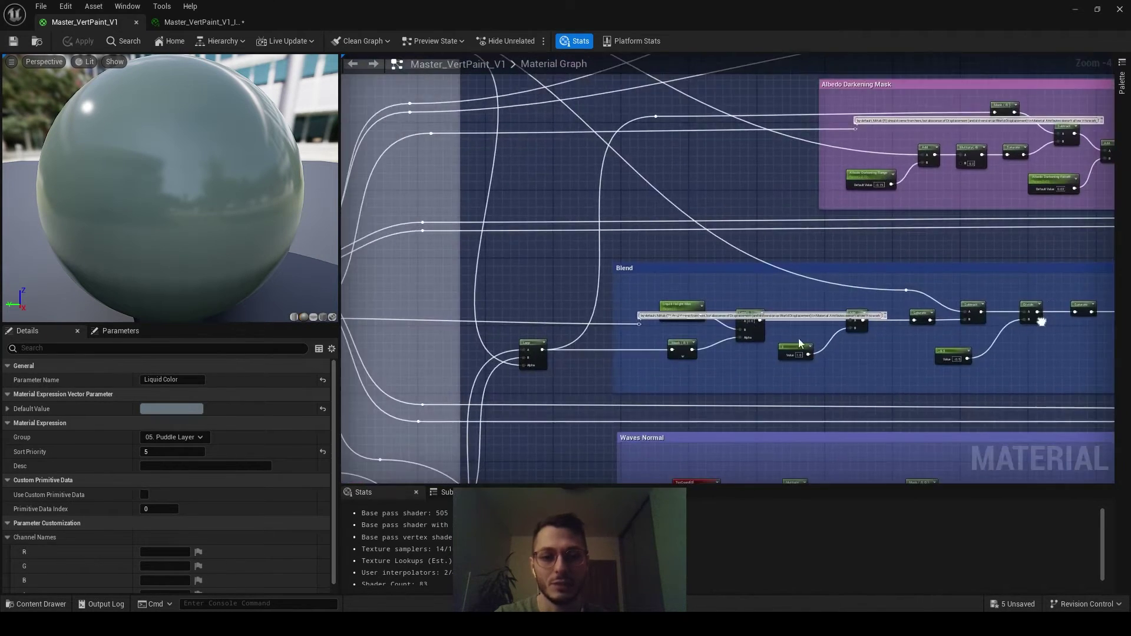
right_click_drag(798, 338, 1006, 333)
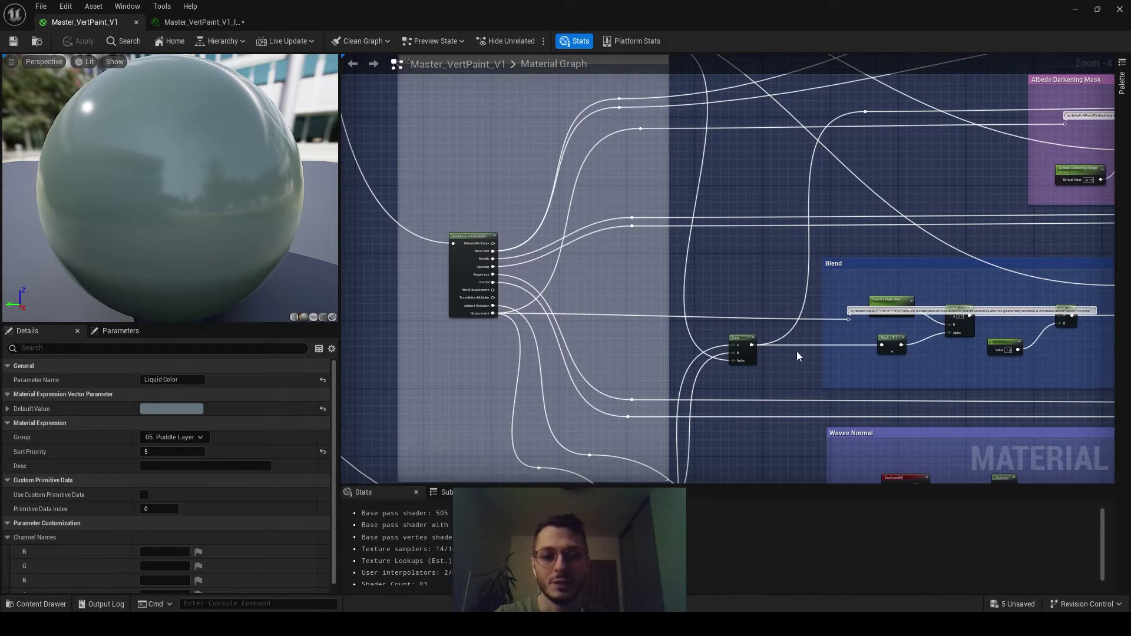
scroll(746, 360, "down", 4)
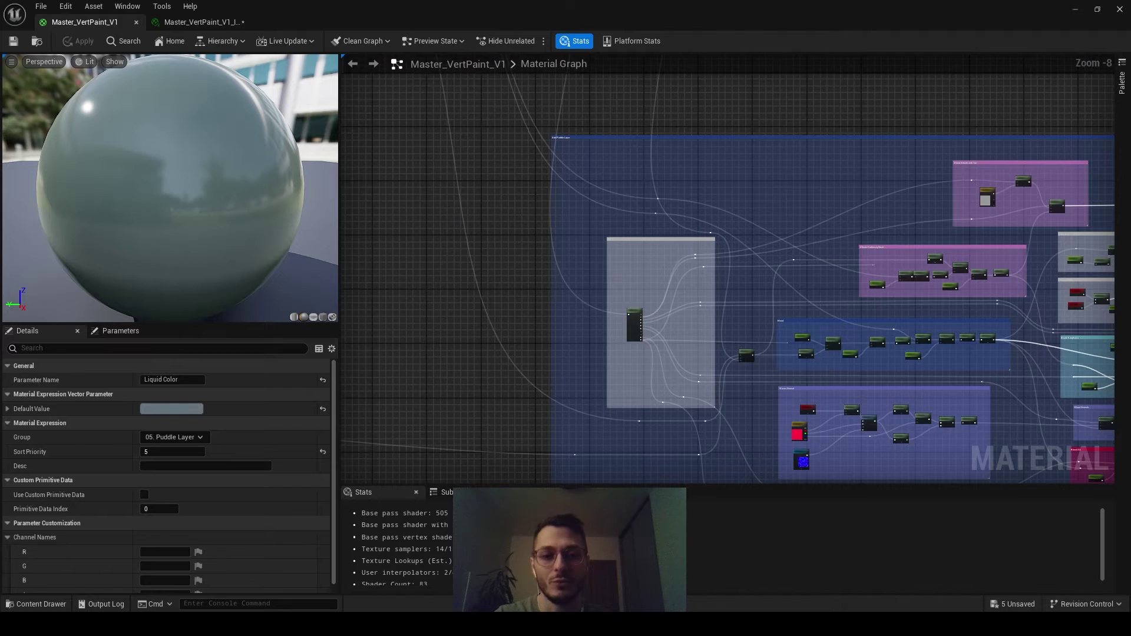
scroll(784, 290, "up", 3)
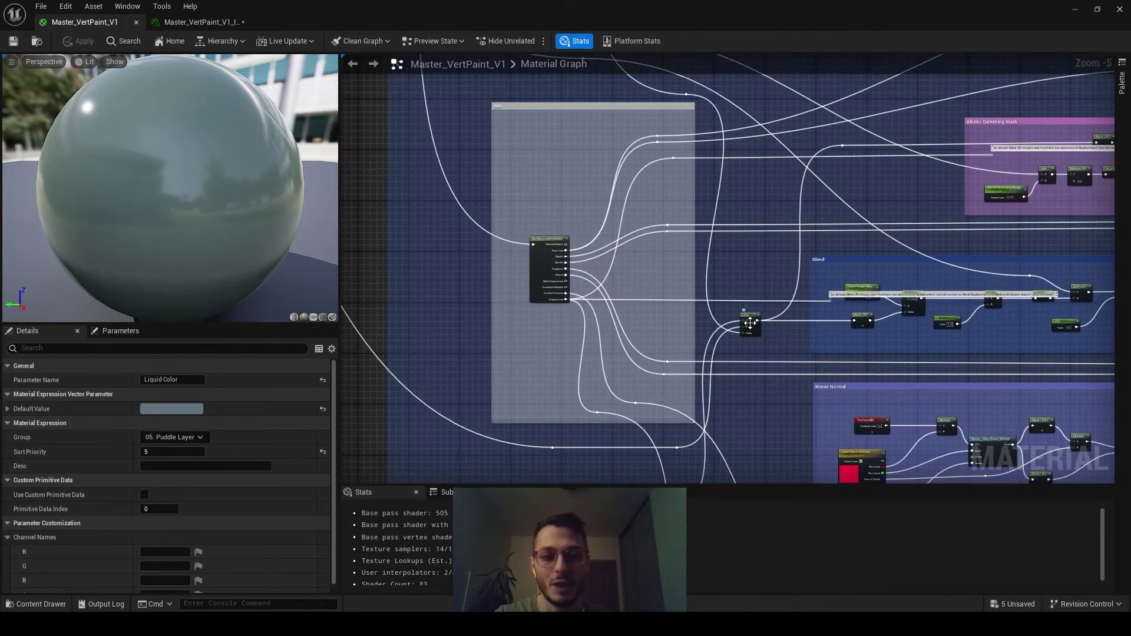
scroll(750, 322, "up", 2)
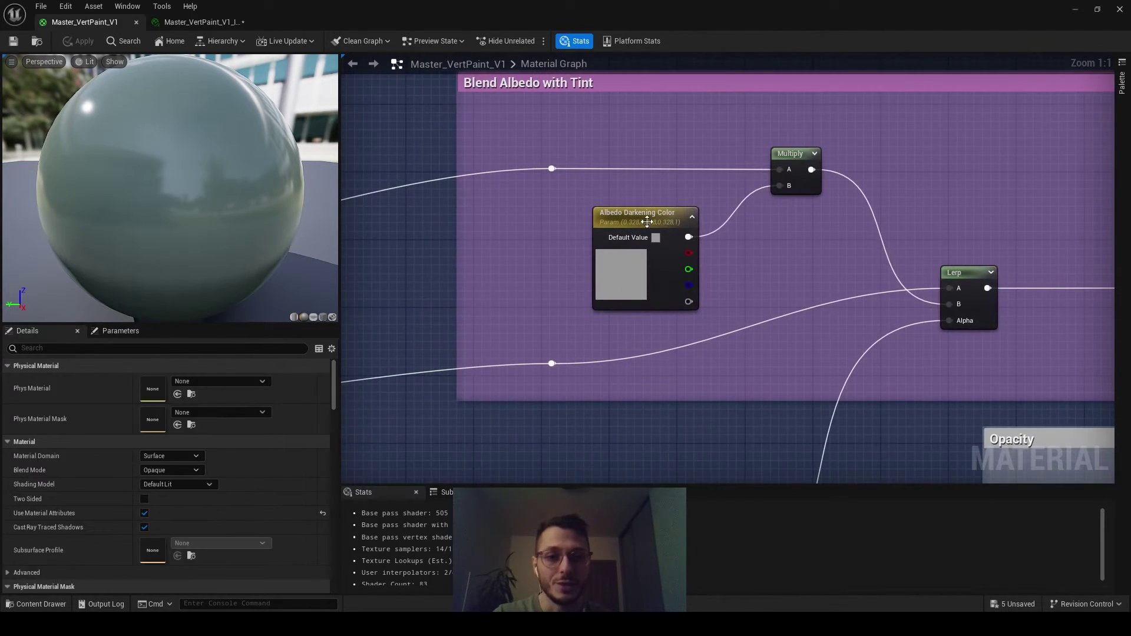
Inspect the Albedo Darkening Color parameter in Blend Albedo with Tint and the nodes of the Albedo Darkening Mask group
left_click(647, 222)
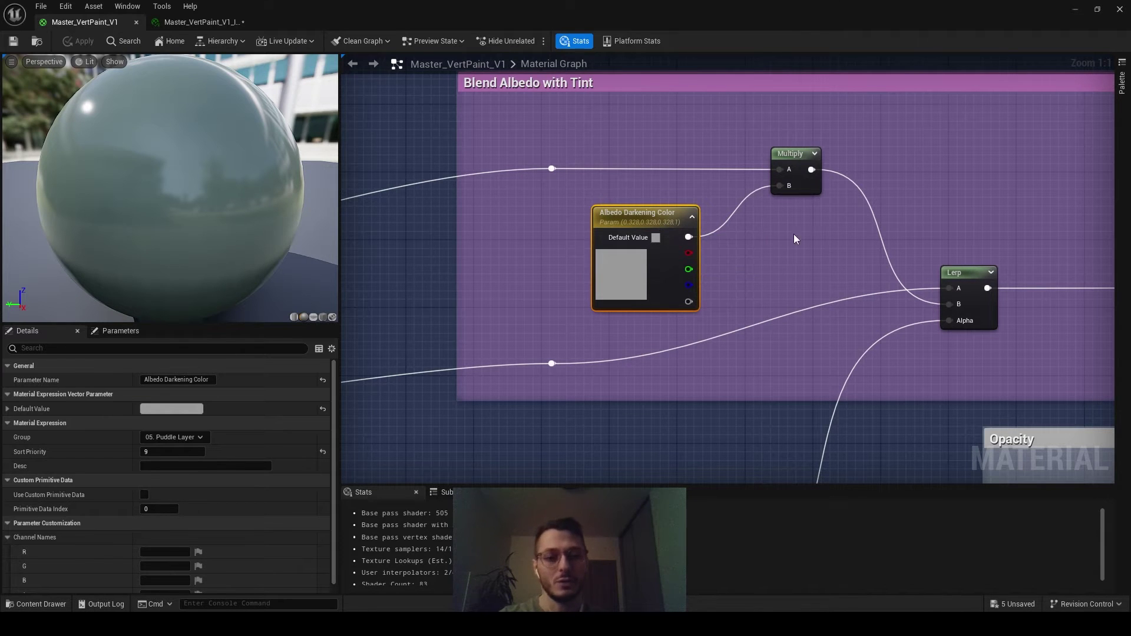
scroll(742, 286, "down", 8)
scroll(866, 220, "up", 3)
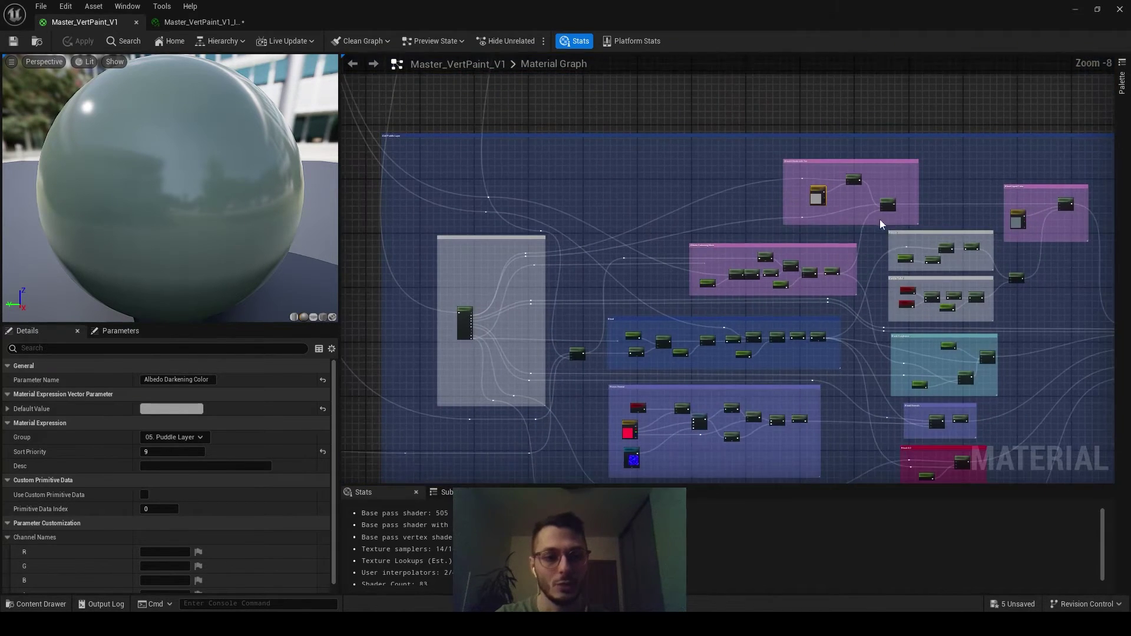
right_click_drag(714, 337, 805, 305)
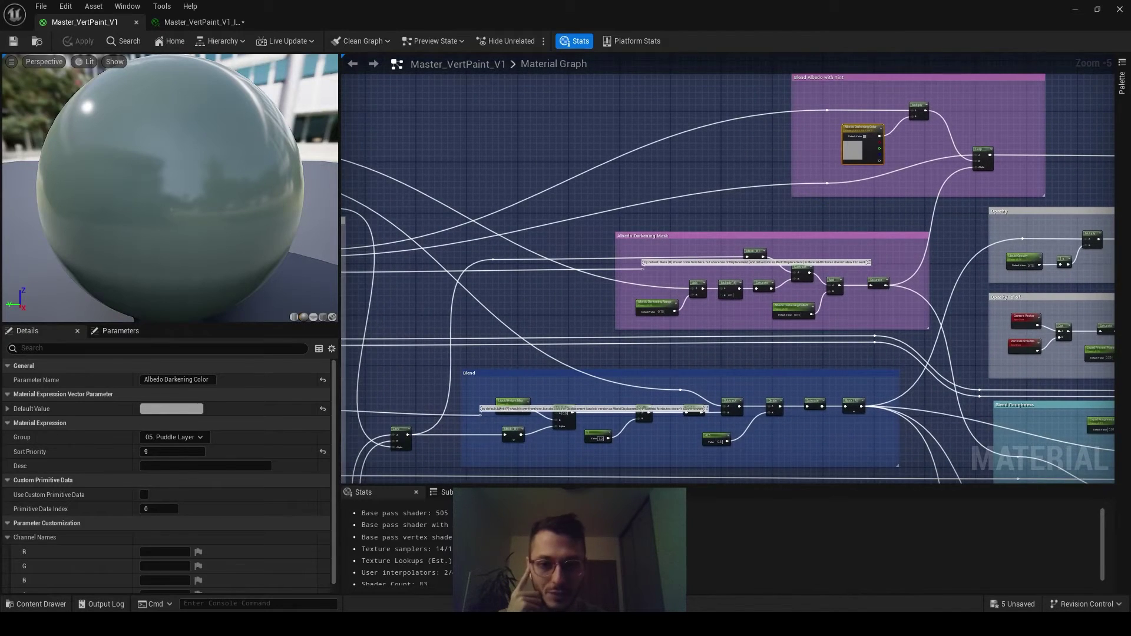
right_click_drag(749, 236, 794, 211)
scroll(794, 211, "up", 2)
left_click(690, 237)
scroll(746, 270, "down", 2)
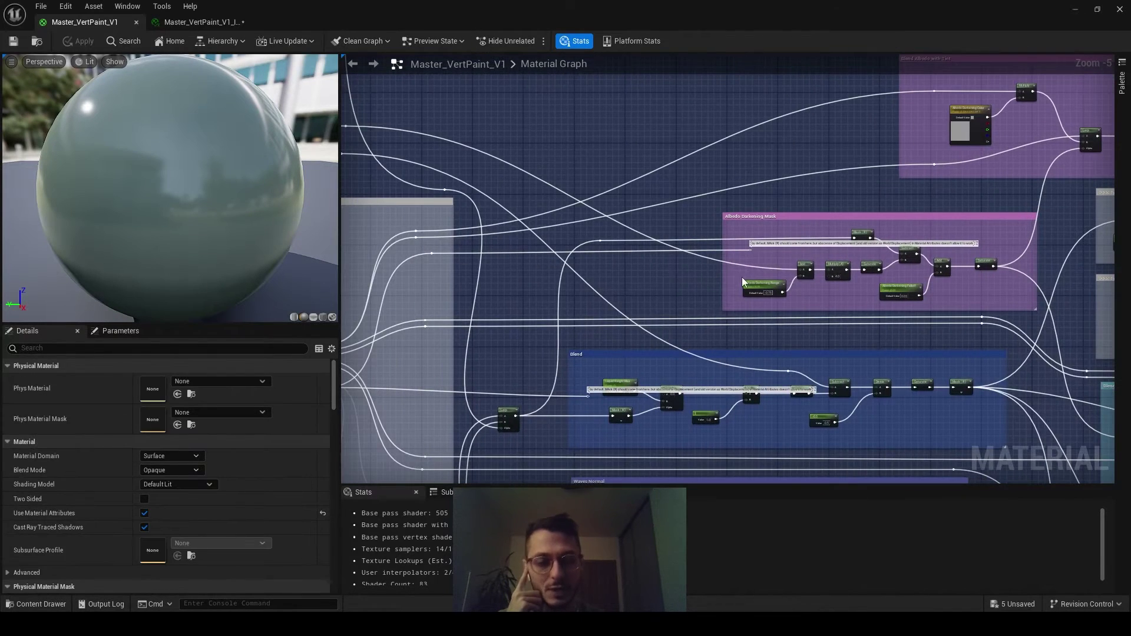
left_click(848, 294)
right_click_drag(536, 355, 675, 235)
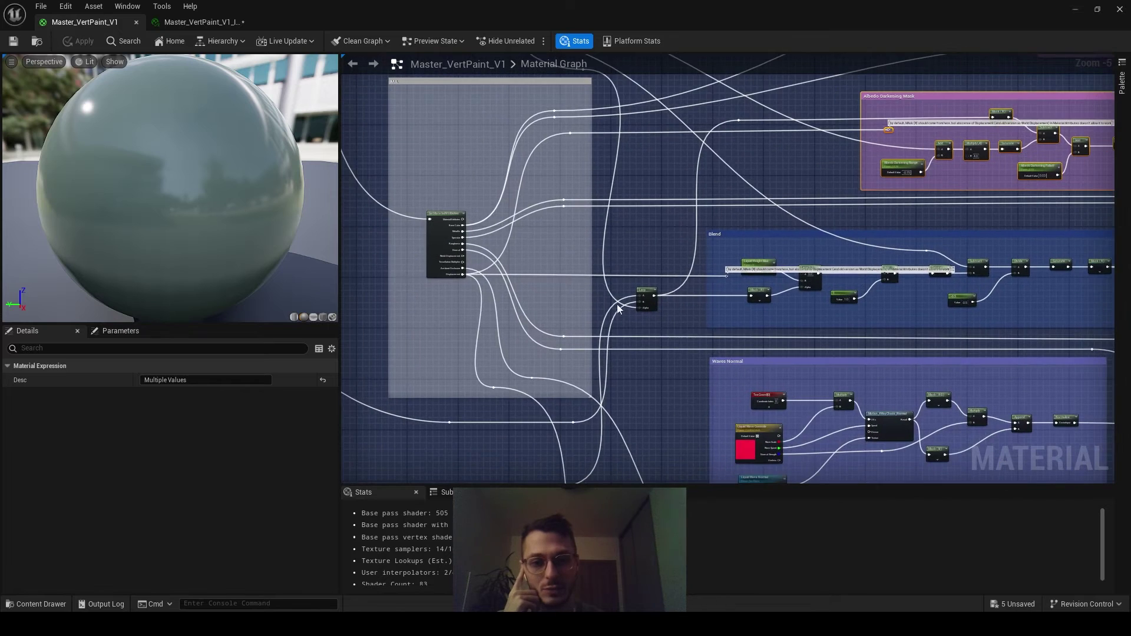
Inspect the Lerp node before the Blend group and follow its wire past Albedo Darkening Mask to Blend Albedo with Tint
left_click(645, 293)
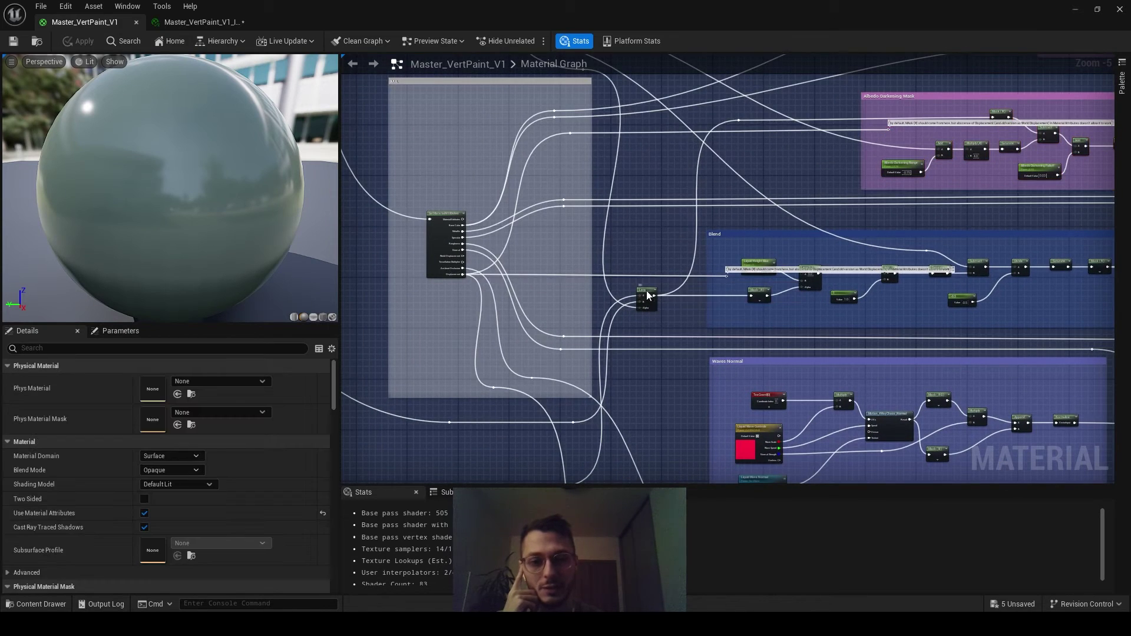
left_click(646, 295)
right_click_drag(719, 285, 381, 456)
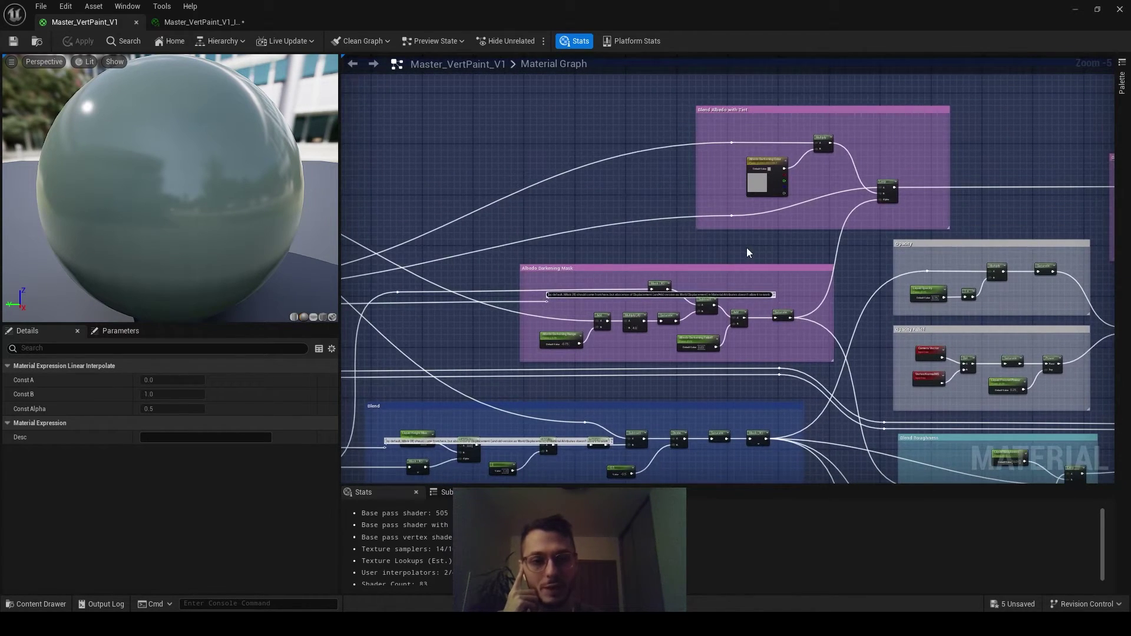
right_click_drag(691, 221, 864, 228)
right_click_drag(825, 168, 881, 157)
Remove the comment bubble from the reroute node in the Albedo Darkening Mask group
left_click(698, 267)
scroll(698, 267, "up", 1)
right_click_drag(608, 405, 576, 260)
left_click(812, 243)
scroll(812, 243, "down", 3)
Inspect the Liquid Height Max parameter and the node chain that follows it in the Blend group
left_click(574, 280)
scroll(574, 280, "up", 5)
left_click(550, 264)
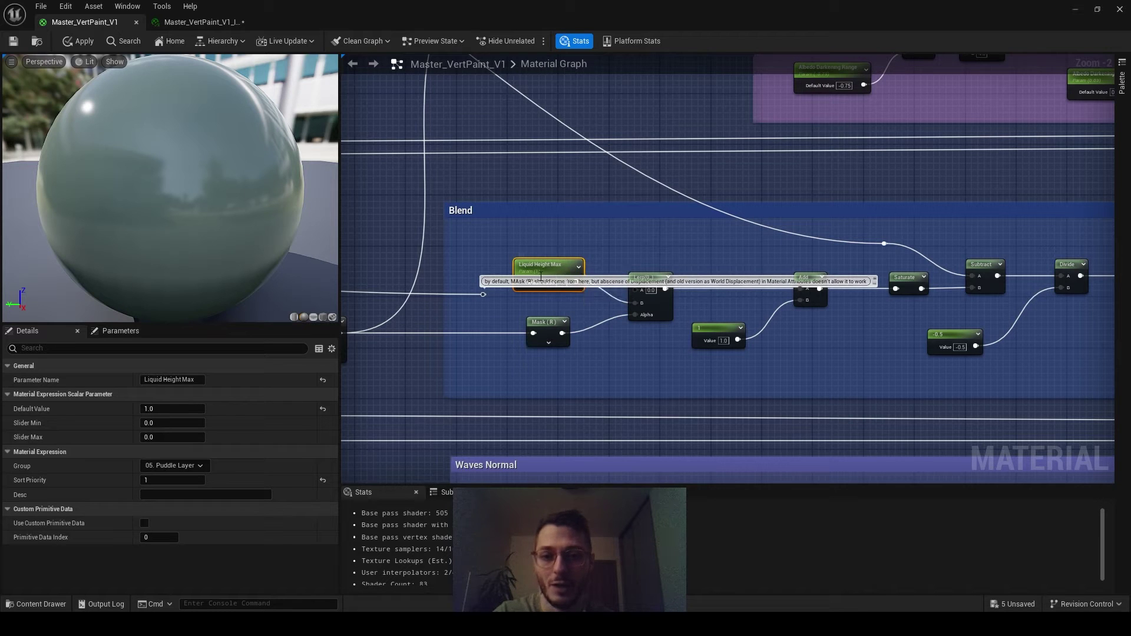
right_click_drag(742, 271, 627, 286)
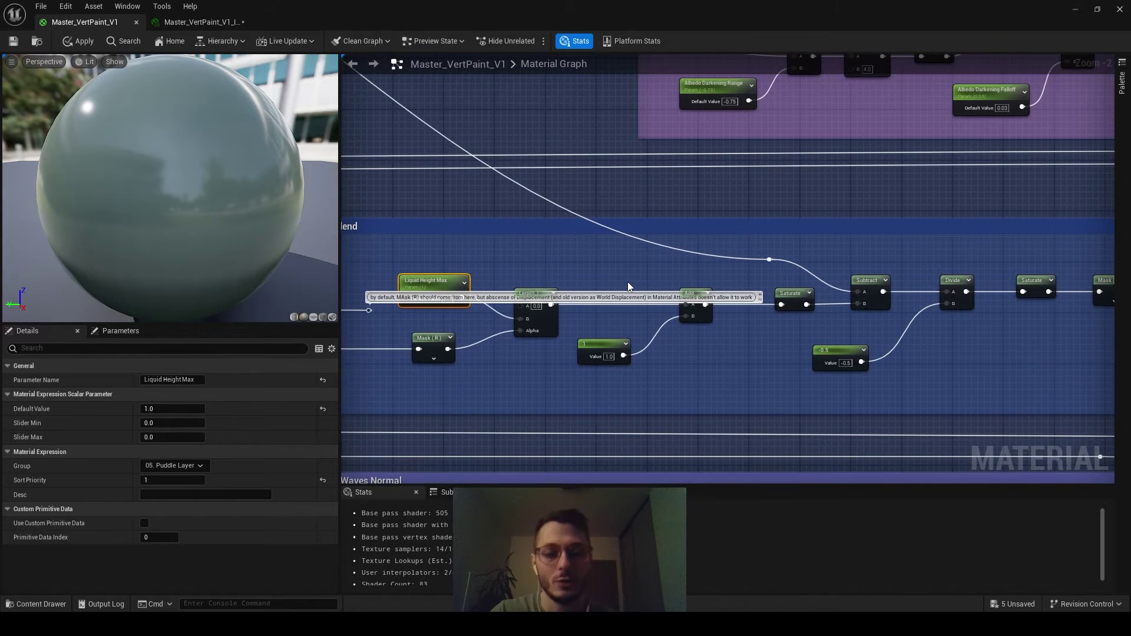
Inspect the Albedo Darkening Range and Albedo Darkening Falloff parameters in the Albedo Darkening Mask group
right_click_drag(708, 246, 599, 385)
left_click(539, 328)
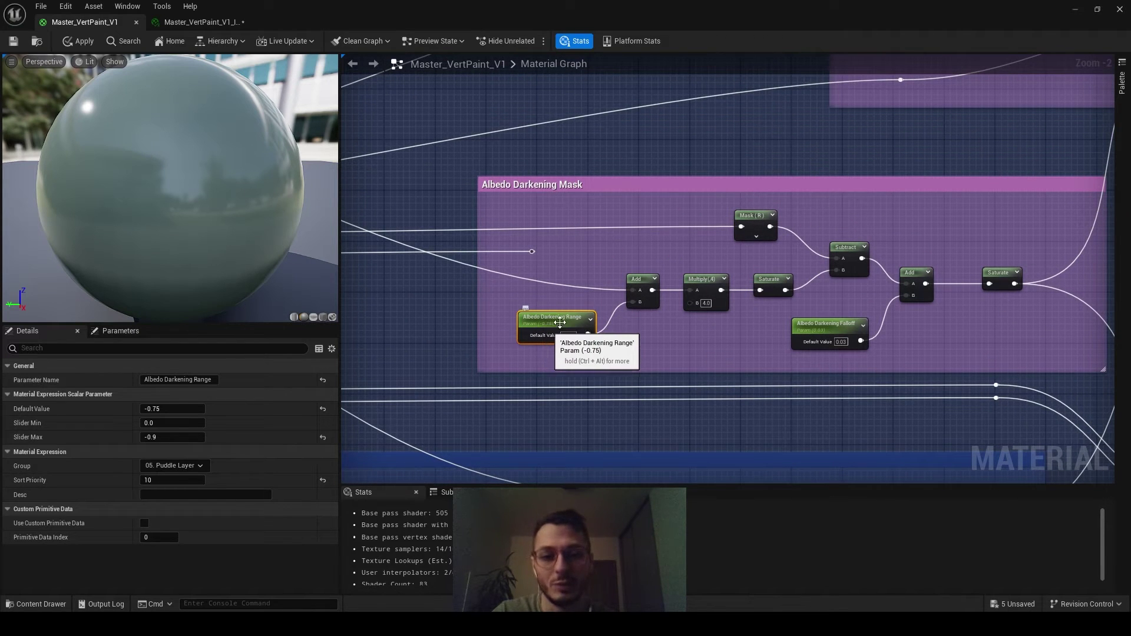
left_click(810, 346)
scroll(764, 340, "down", 1)
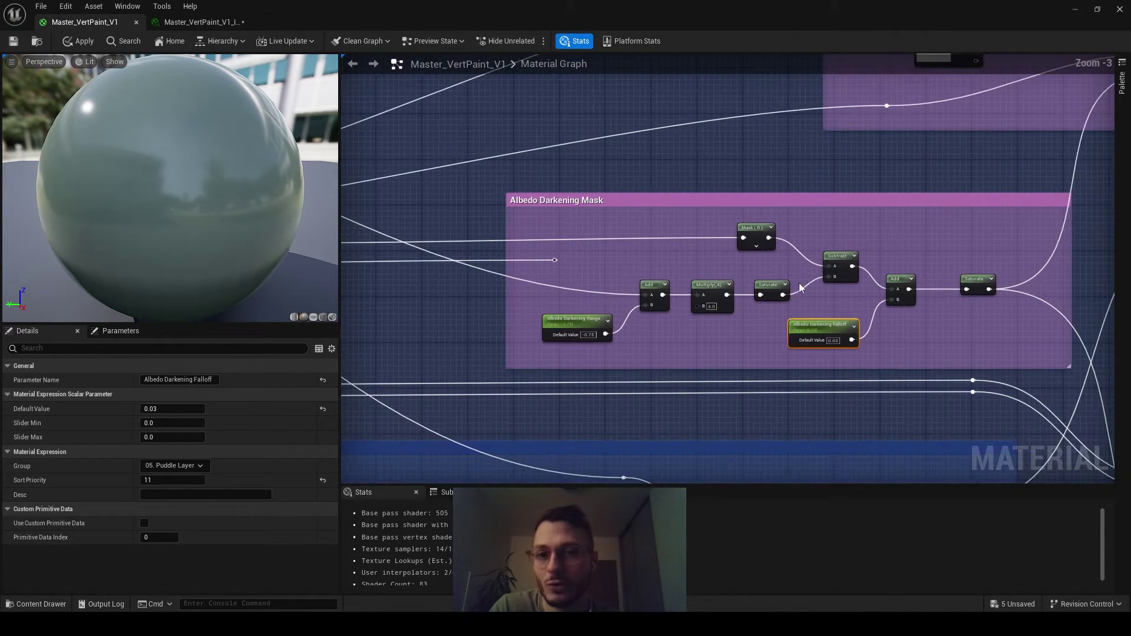
right_click_drag(762, 267, 665, 325)
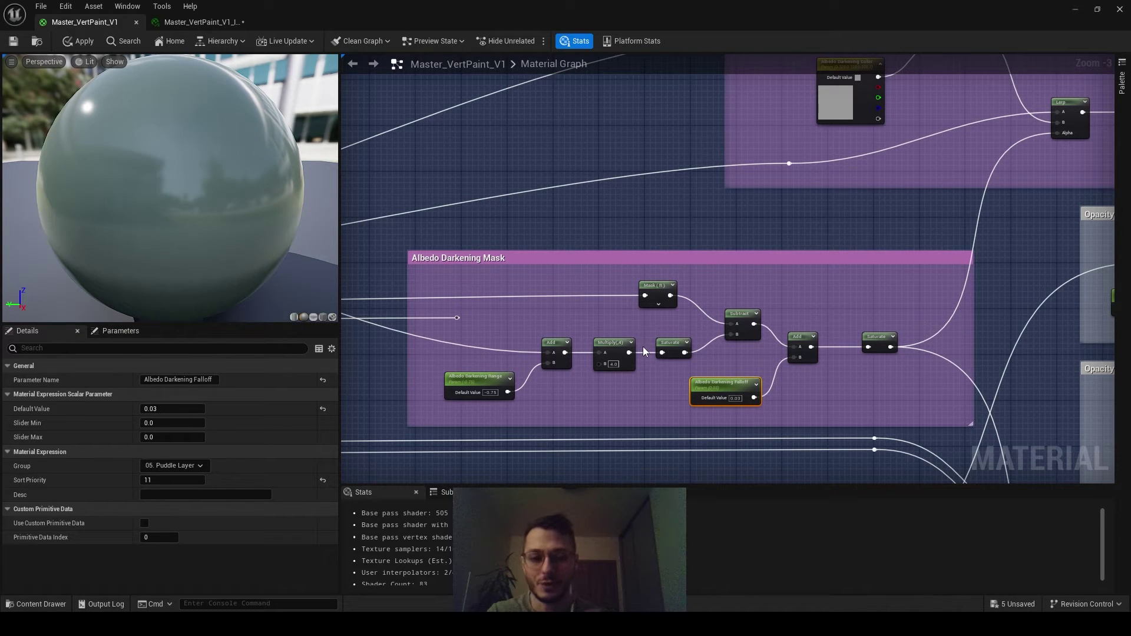
Follow the darkening mask into the Lerp of Blend Albedo with Tint and inspect the Albedo Darkening Color parameter there
right_click_drag(896, 303, 675, 328)
scroll(709, 299, "down", 1)
left_click(789, 205)
right_click_drag(631, 144, 569, 241)
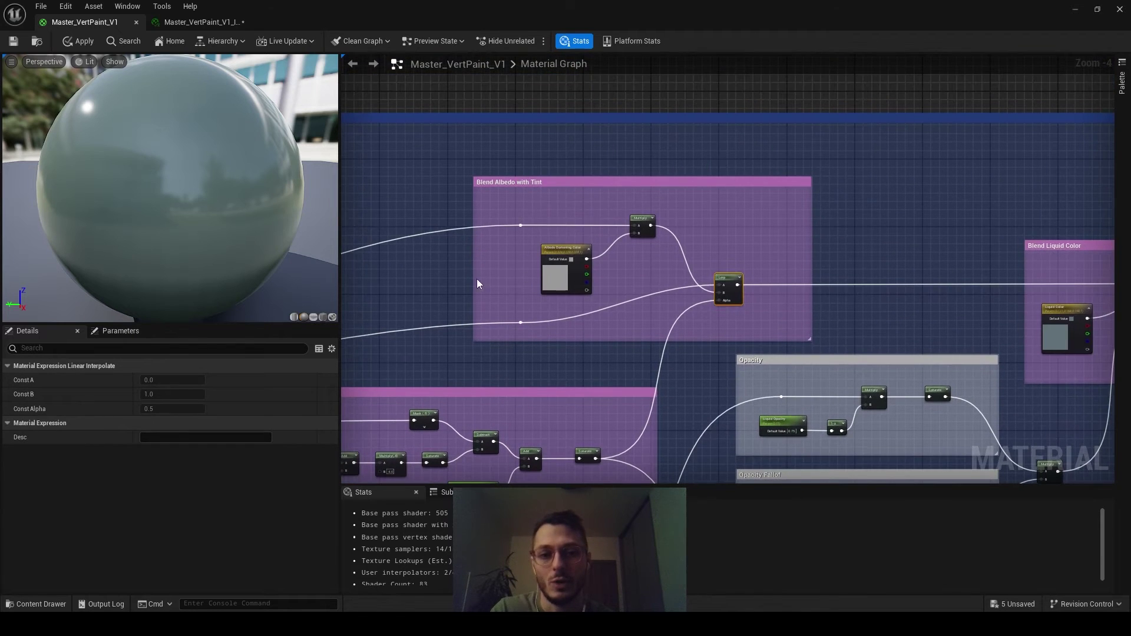
left_click(569, 240)
scroll(568, 240, "up", 2)
left_click(566, 241)
scroll(649, 321, "down", 2)
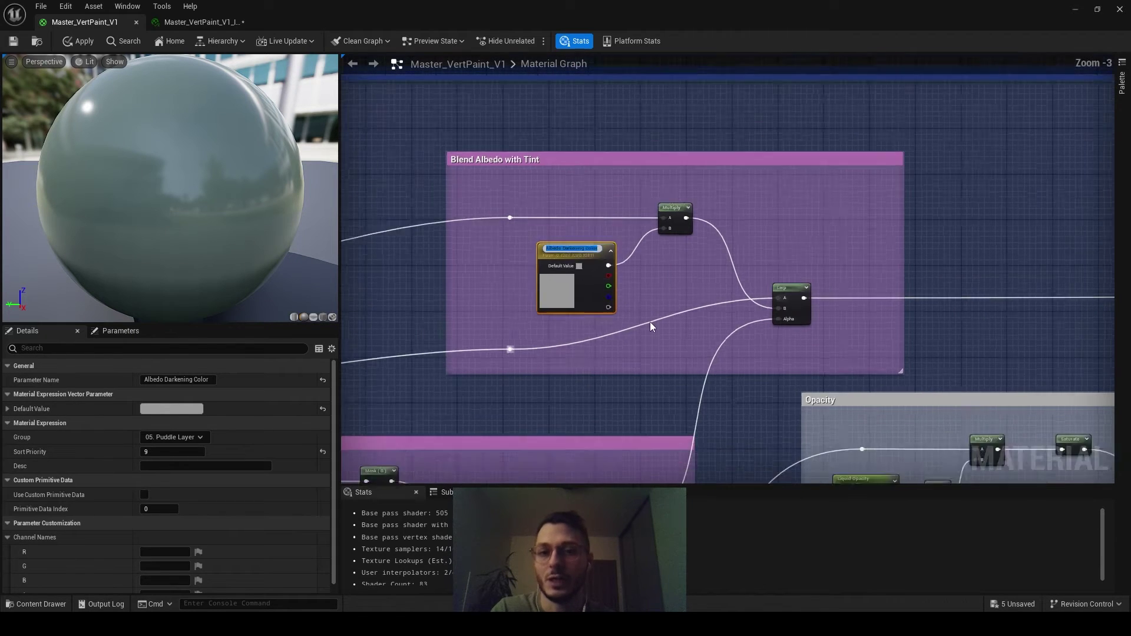
Examine the Waves Normal group's Liquid Wave Normal texture and the channels of its Liquid Wave Controls parameter
right_click_drag(650, 321, 648, 130)
right_click_drag(656, 345, 611, 247)
left_click(650, 202)
scroll(583, 276, "up", 2)
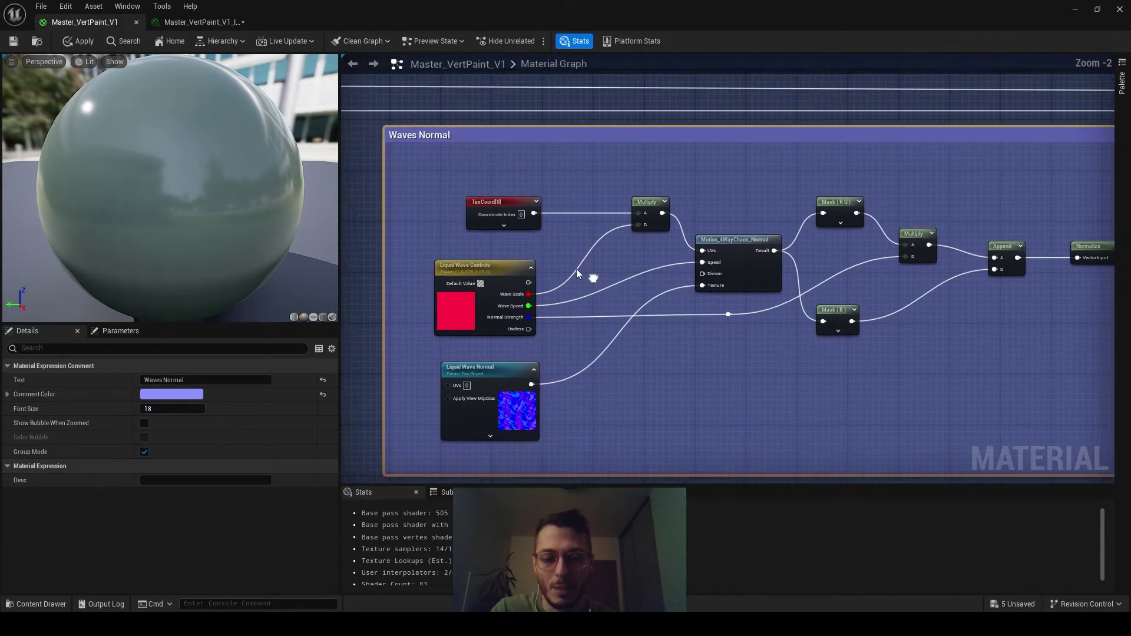
left_click(487, 385)
left_click(511, 260)
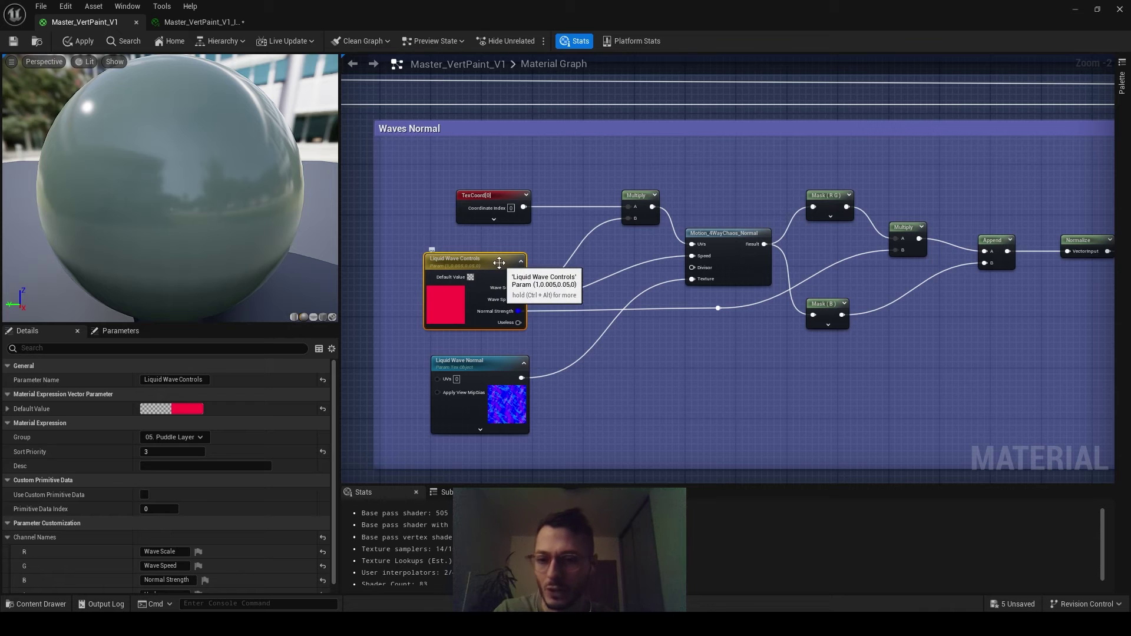
scroll(513, 289, "up", 2)
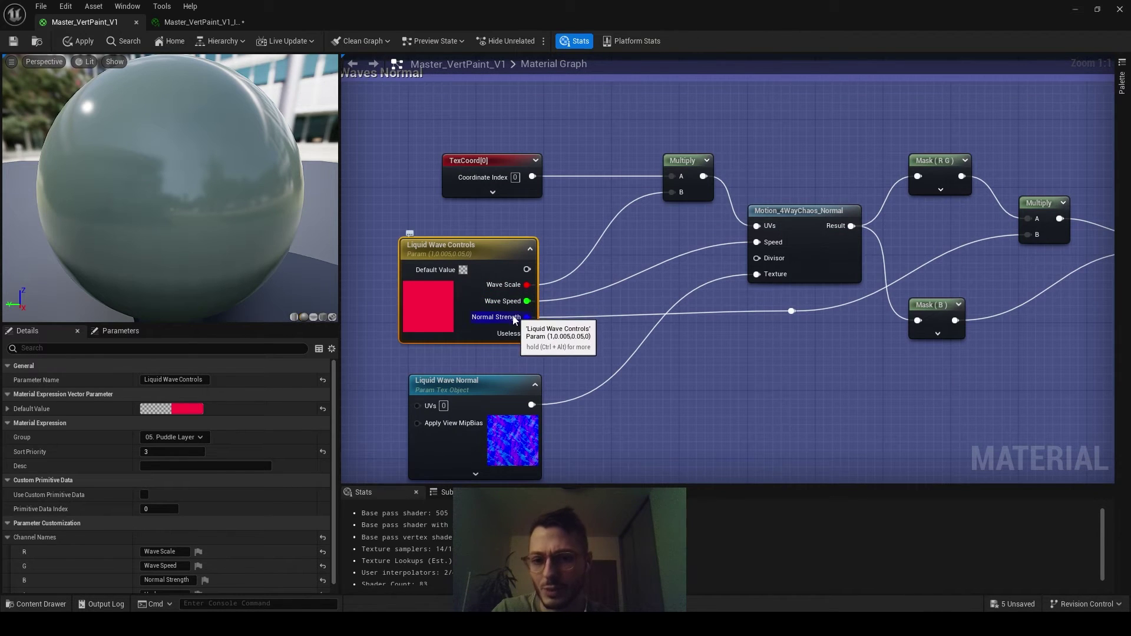
Follow the wave normal through Motion_4WayChaos_Normal, the masks, Append and Normalize into the Blend Normals group
right_click_drag(854, 347, 602, 322)
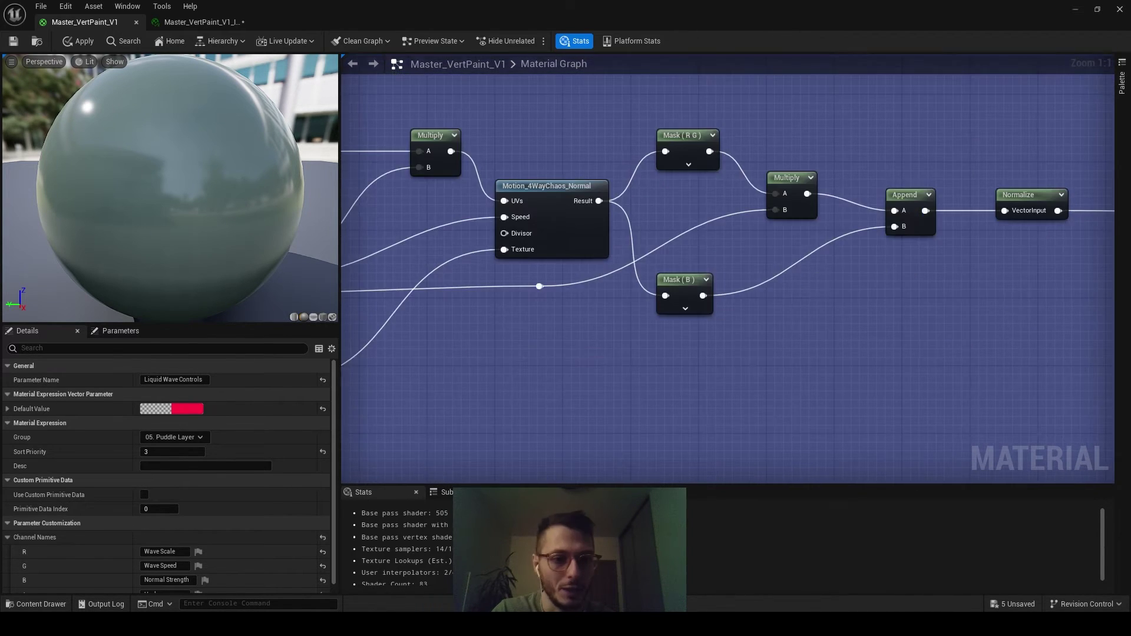
scroll(1037, 274, "down", 1)
right_click_drag(1054, 272, 681, 334)
scroll(813, 310, "down", 3)
right_click_drag(818, 308, 592, 296)
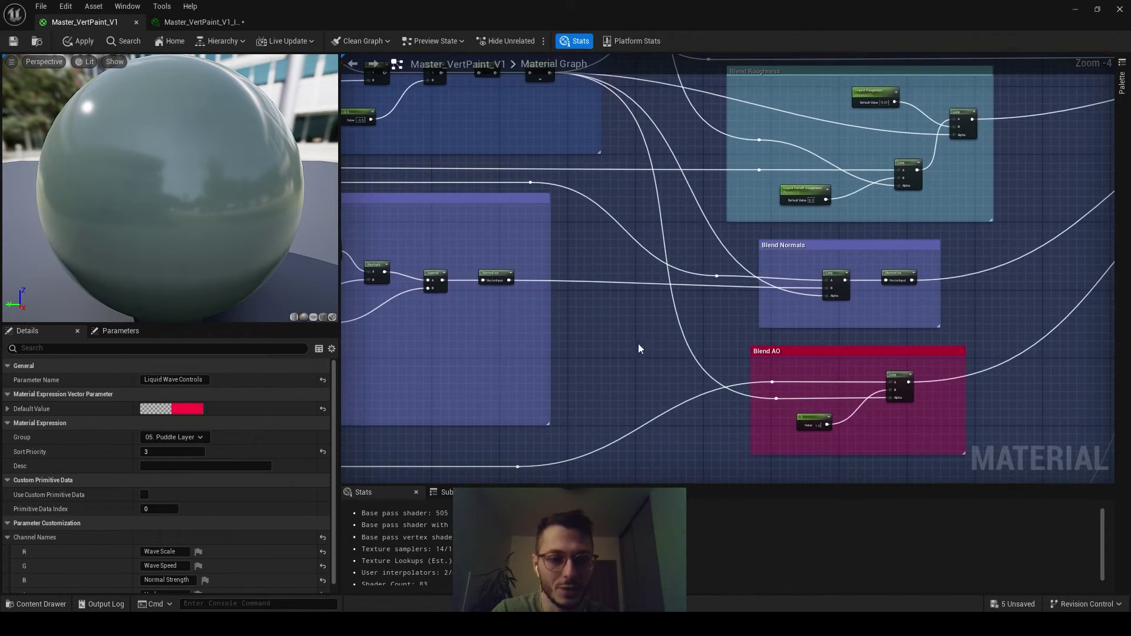
Return to the start of the puddle section and inspect its GetMaterialAttributes node
right_click_drag(639, 344, 978, 248)
scroll(946, 262, "down", 3)
right_click_drag(899, 196, 823, 274)
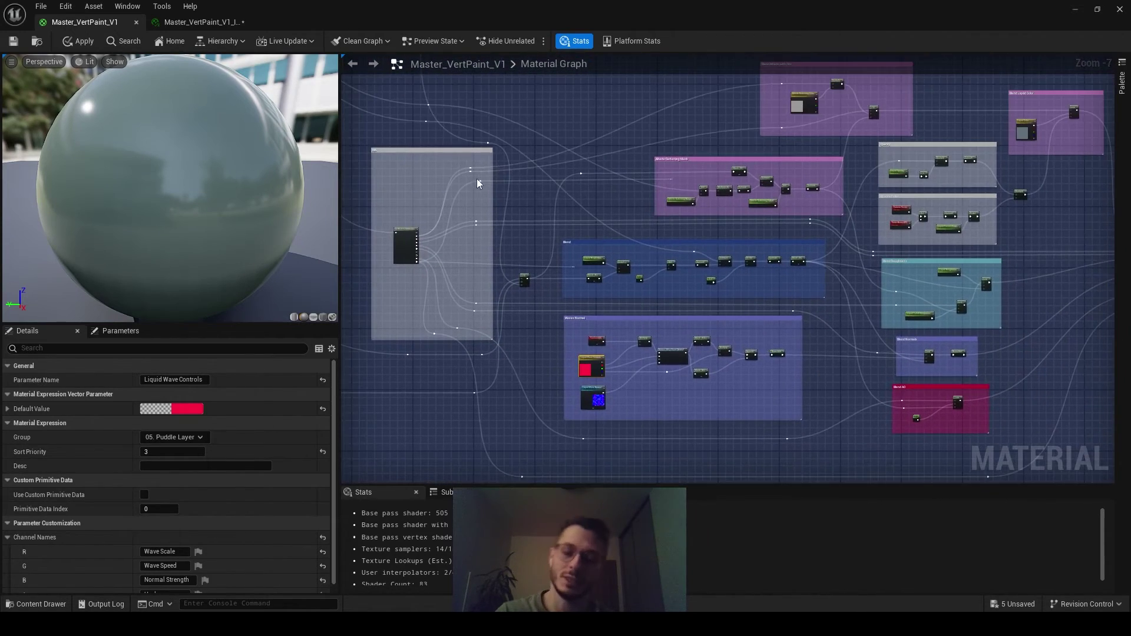
scroll(609, 245, "up", 5)
left_click(558, 446)
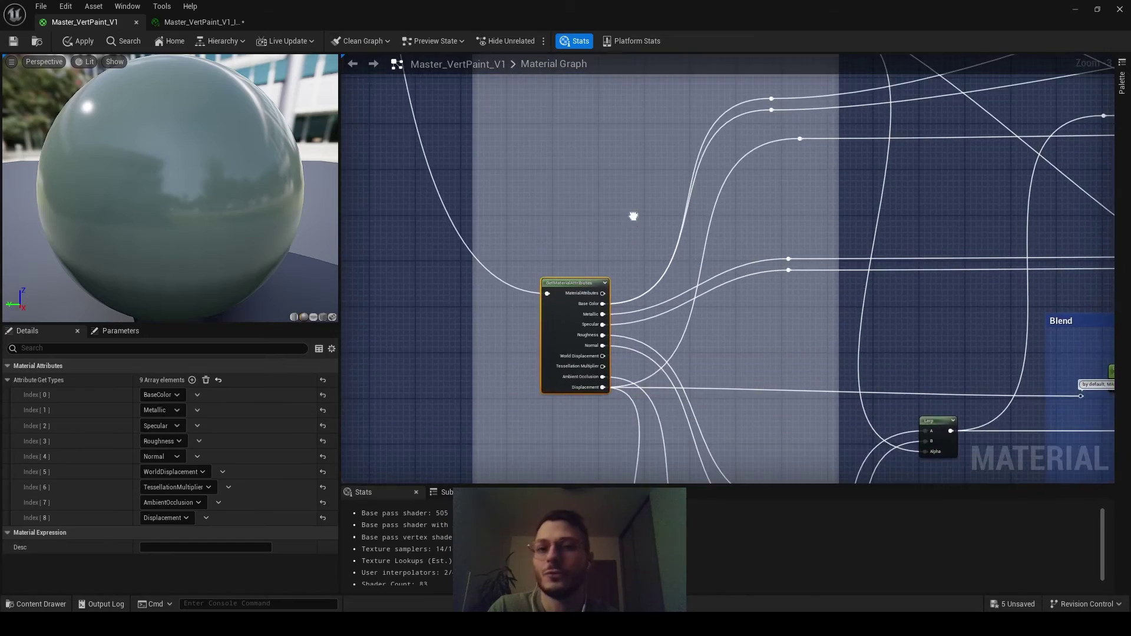
Trace the puddle section's incoming wires back through the green section to the texture groups of the earlier layer
scroll(630, 221, "down", 7)
scroll(627, 221, "down", 3)
right_click_drag(560, 154, 846, 363)
right_click_drag(531, 156, 793, 202)
left_click_drag(734, 212, 446, 456)
right_click_drag(722, 193, 670, 475)
right_click_drag(611, 224, 598, 482)
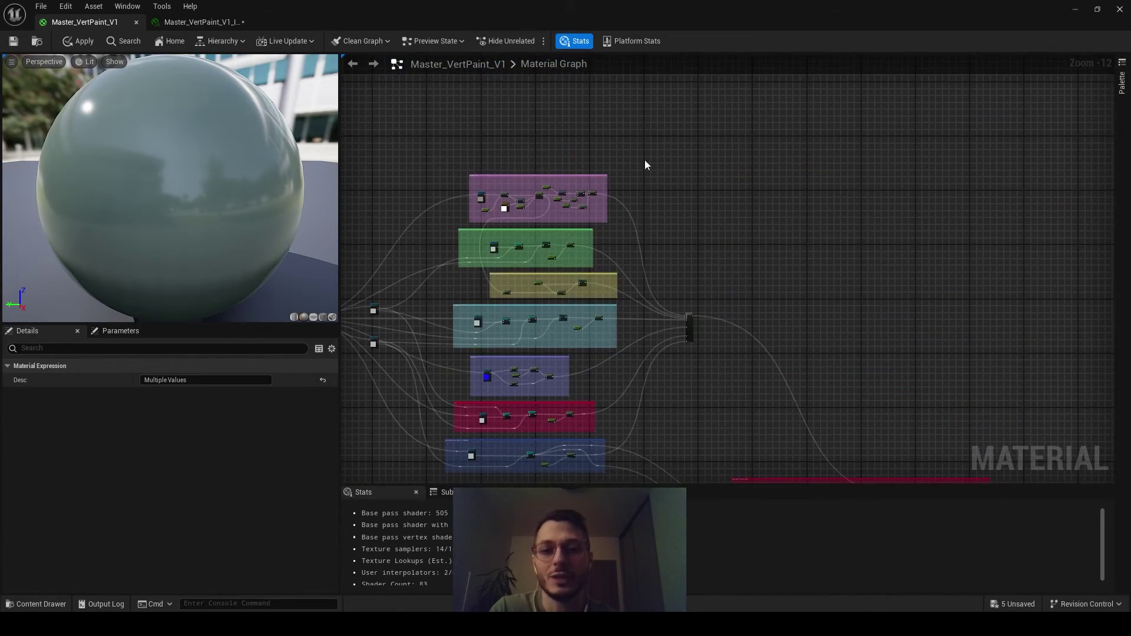
right_click_drag(754, 370, 477, 56)
right_click_drag(830, 476, 693, 135)
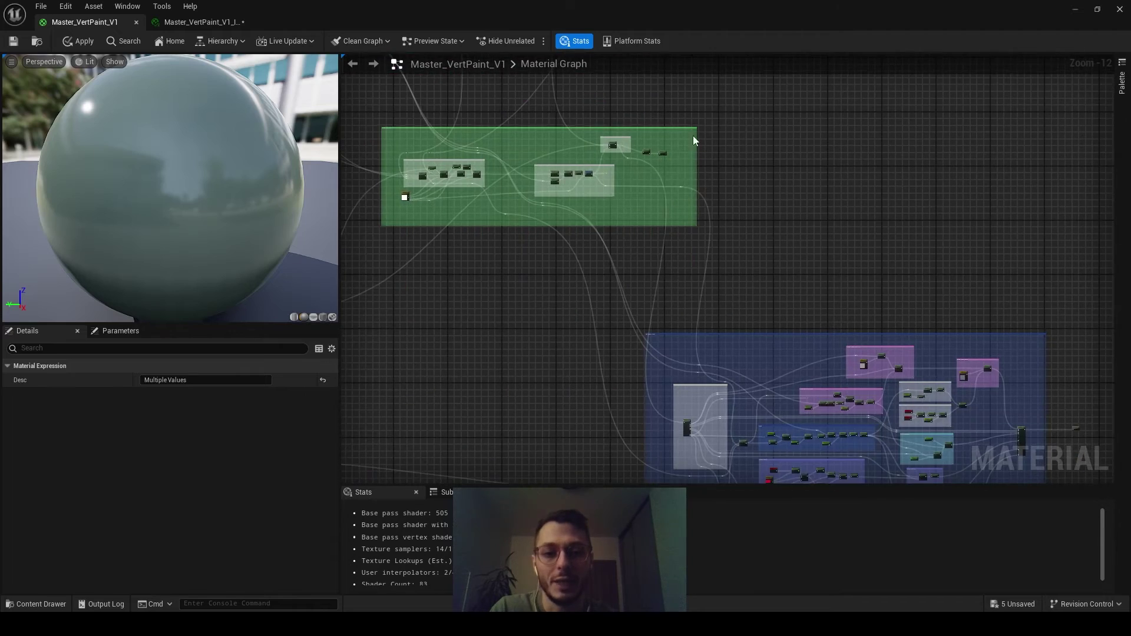
Go back to the puddle section and review the attribute list of its GetMaterialAttributes node
right_click_drag(672, 318, 493, 113)
scroll(563, 256, "up", 4)
right_click_drag(492, 232, 560, 294)
scroll(563, 283, "up", 1)
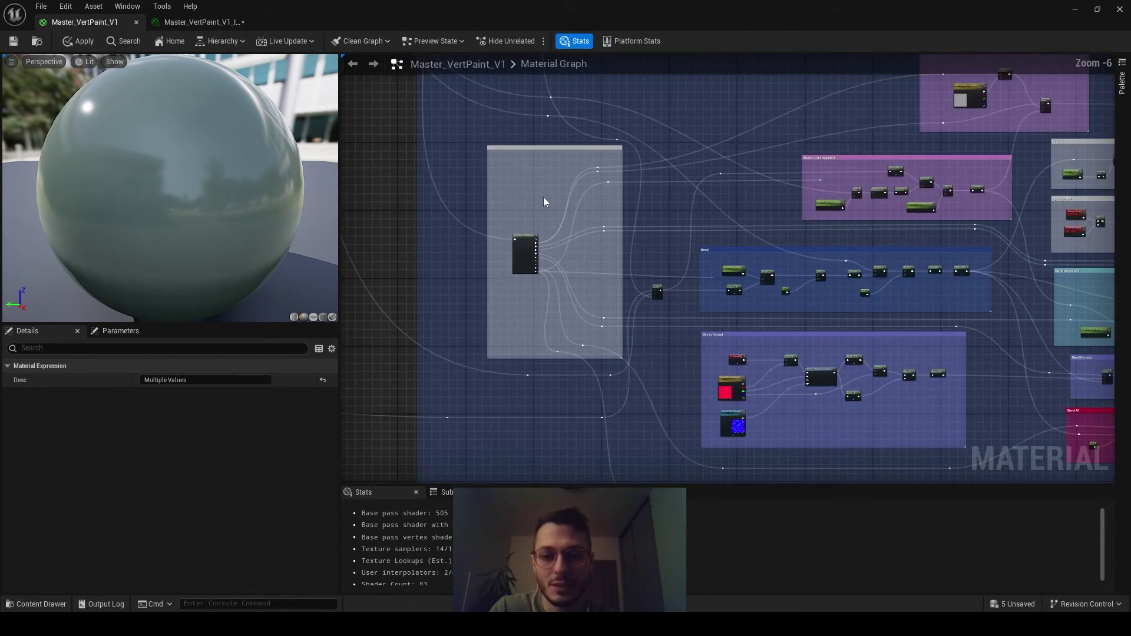
left_click(523, 252)
scroll(525, 300, "up", 4)
scroll(676, 337, "down", 2)
Follow the Blend group's mask output into the opacity, roughness, normal and AO groups and their final material attributes node
right_click_drag(792, 324, 458, 255)
right_click_drag(763, 265, 690, 334)
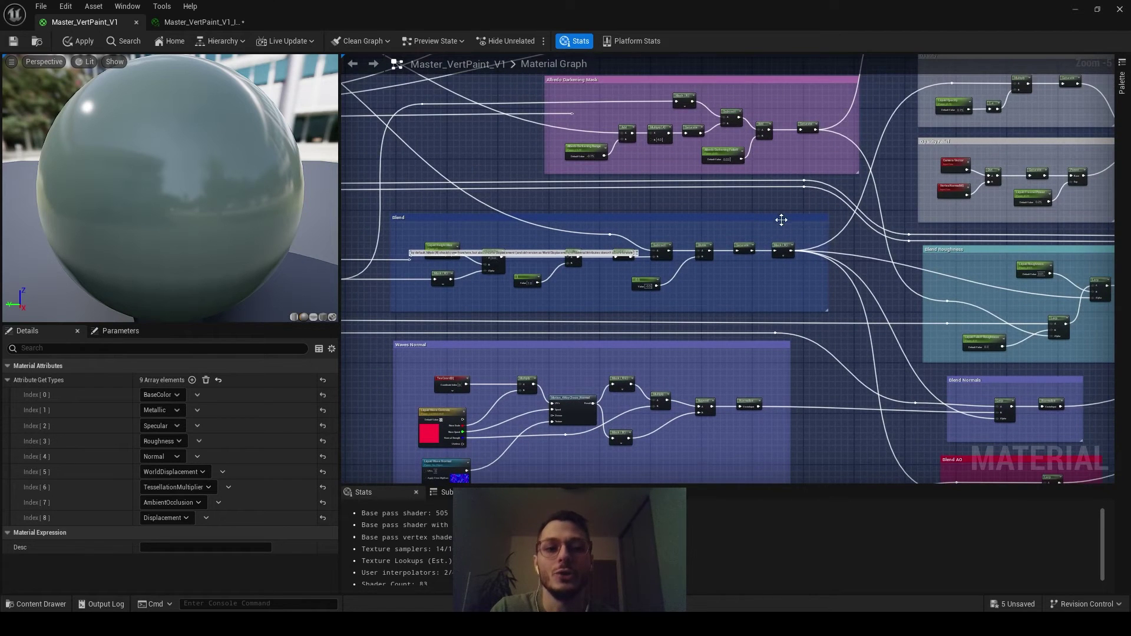
right_click_drag(778, 248, 680, 196)
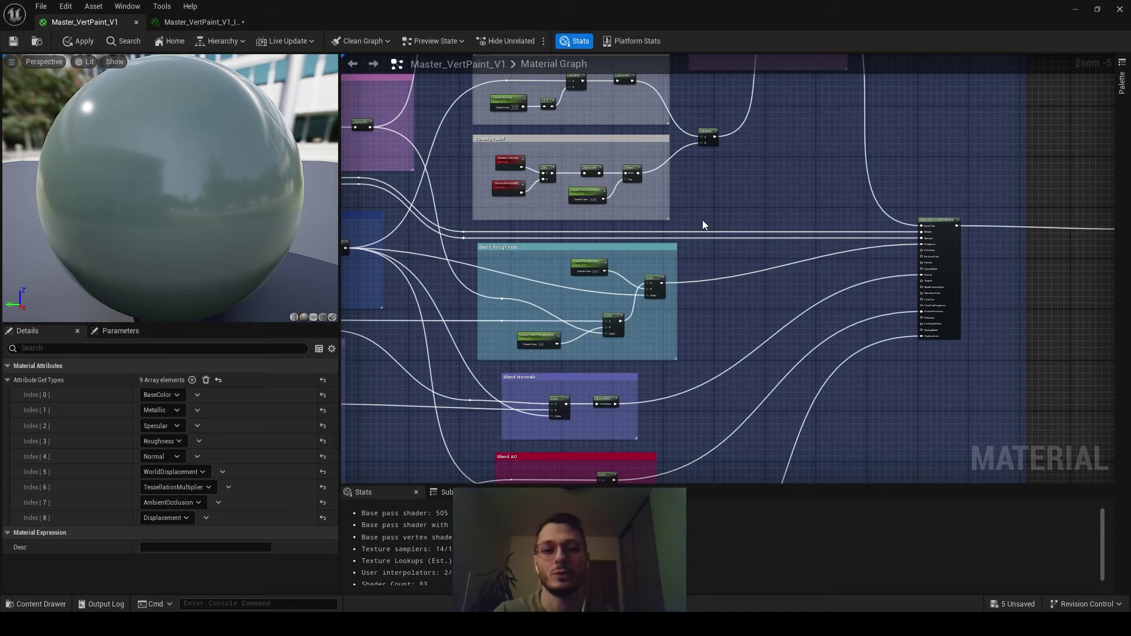
right_click_drag(702, 220, 697, 316)
right_click_drag(679, 246, 731, 194)
scroll(731, 194, "up", 2)
left_click(748, 165)
right_click_drag(1022, 202, 573, 190)
right_click_drag(848, 213, 536, 184)
left_click(675, 201)
scroll(939, 294, "down", 3)
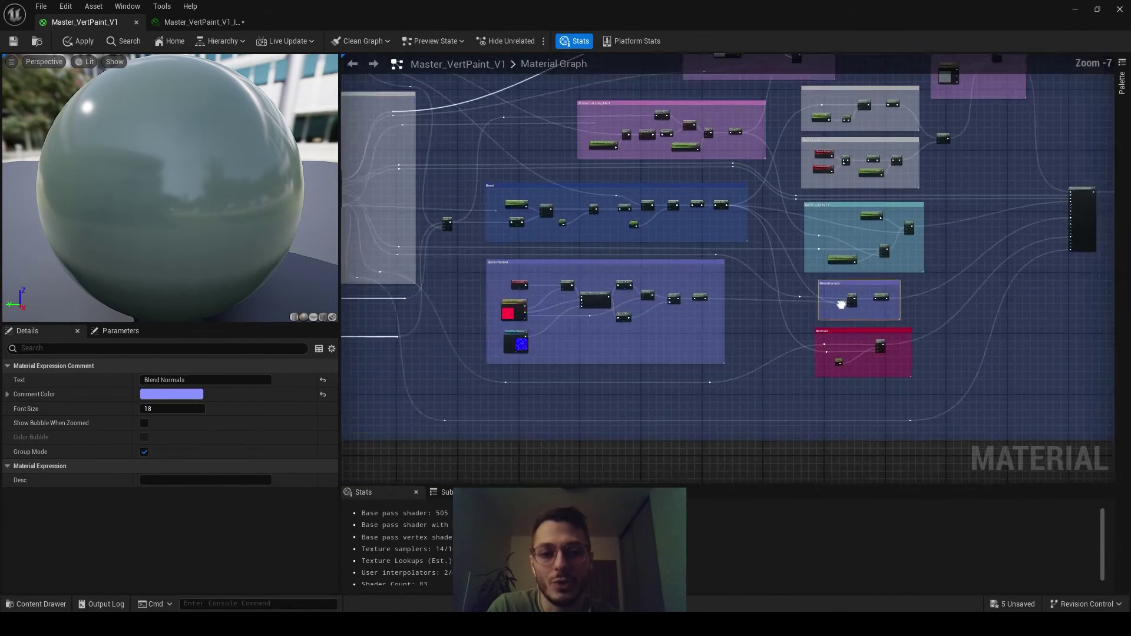
Trace the normal from GetMaterialAttributes and the Waves Normal group into the Lerp node of Blend Normals
right_click_drag(618, 237, 694, 241)
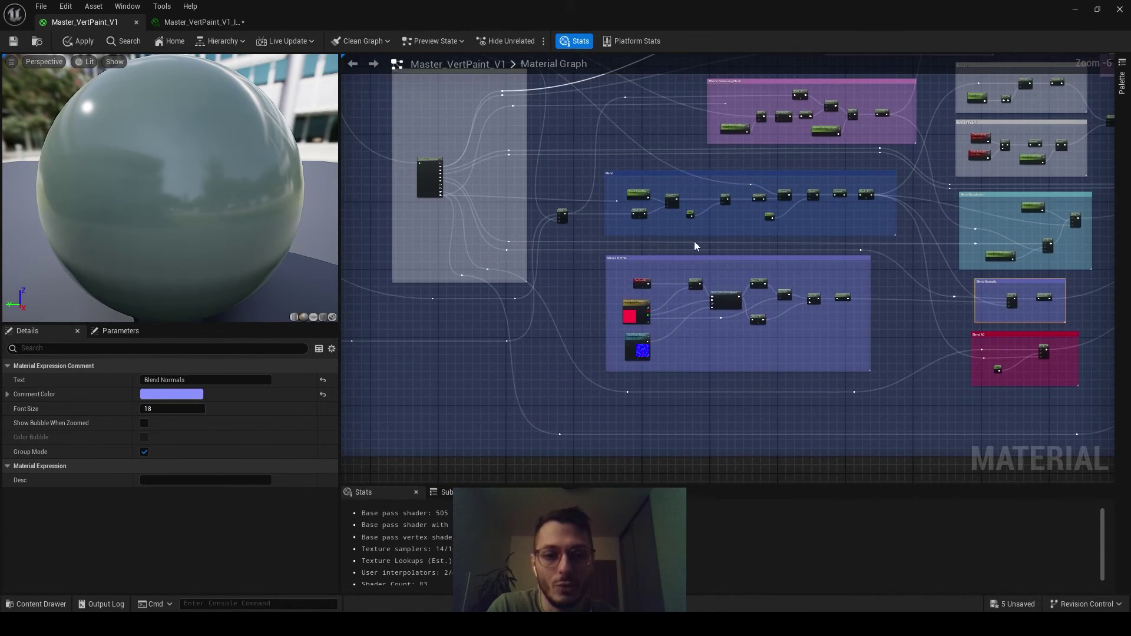
left_click(424, 165)
right_click_drag(874, 262, 786, 256)
scroll(764, 265, "up", 2)
scroll(547, 345, "down", 1)
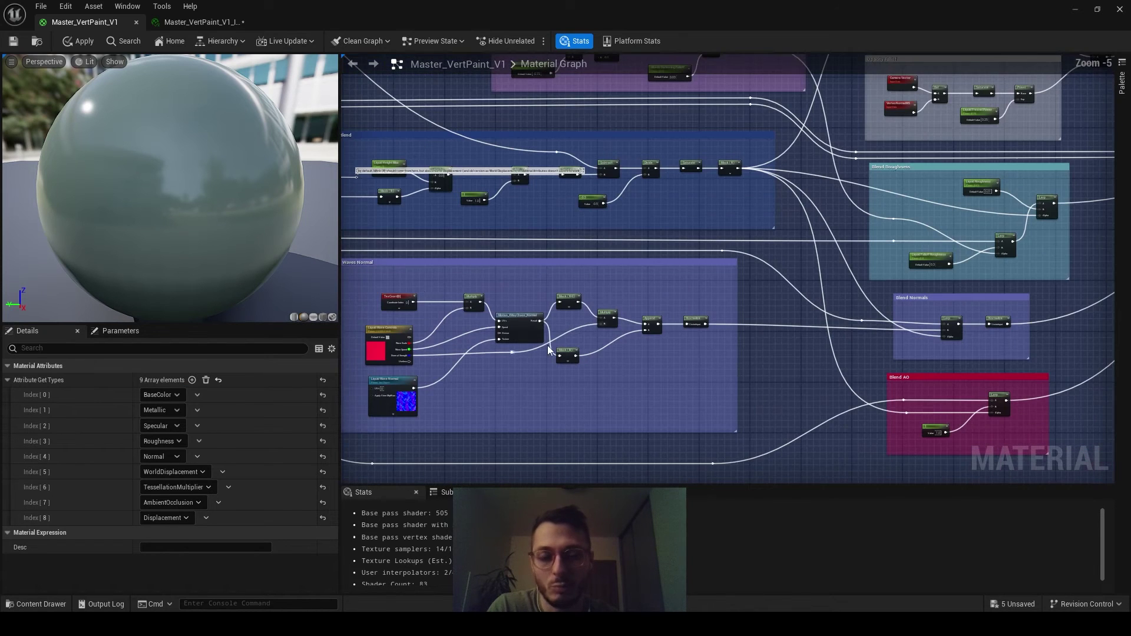
left_click_drag(707, 427, 743, 410)
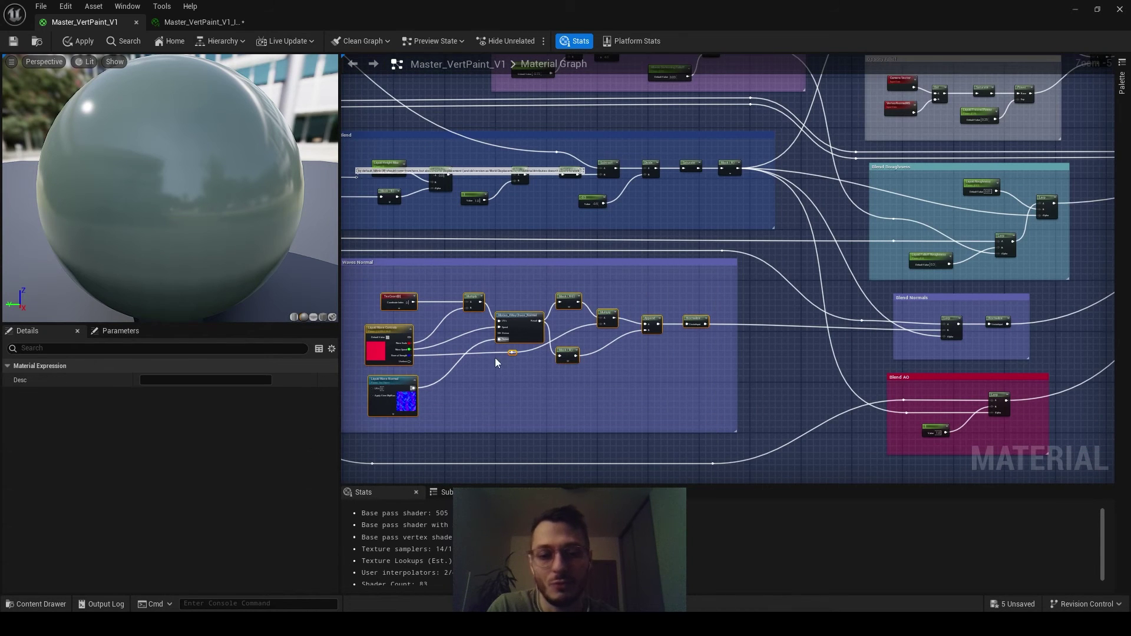
left_click(957, 336)
Trace the Blend mask into the Blend Normals Lerp and examine the Blend AO group's inputs
right_click_drag(832, 249, 1092, 316)
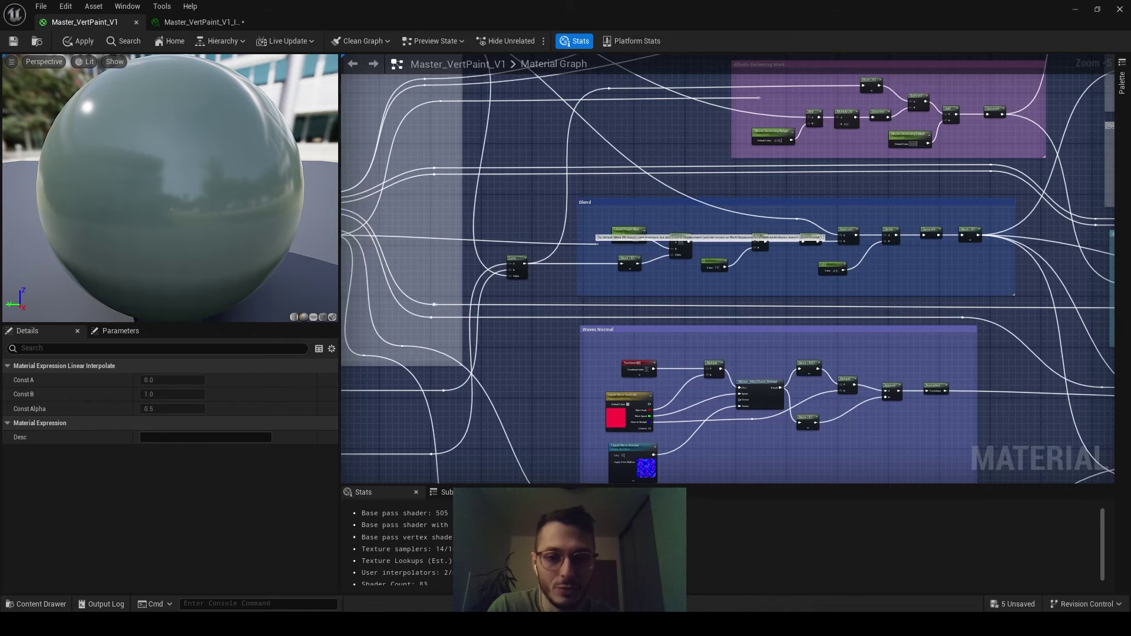
right_click_drag(782, 255, 667, 228)
right_click_drag(1102, 401, 790, 330)
scroll(845, 302, "up", 1)
right_click_drag(856, 294, 539, 385)
right_click_drag(632, 380, 855, 247)
right_click_drag(589, 345, 699, 311)
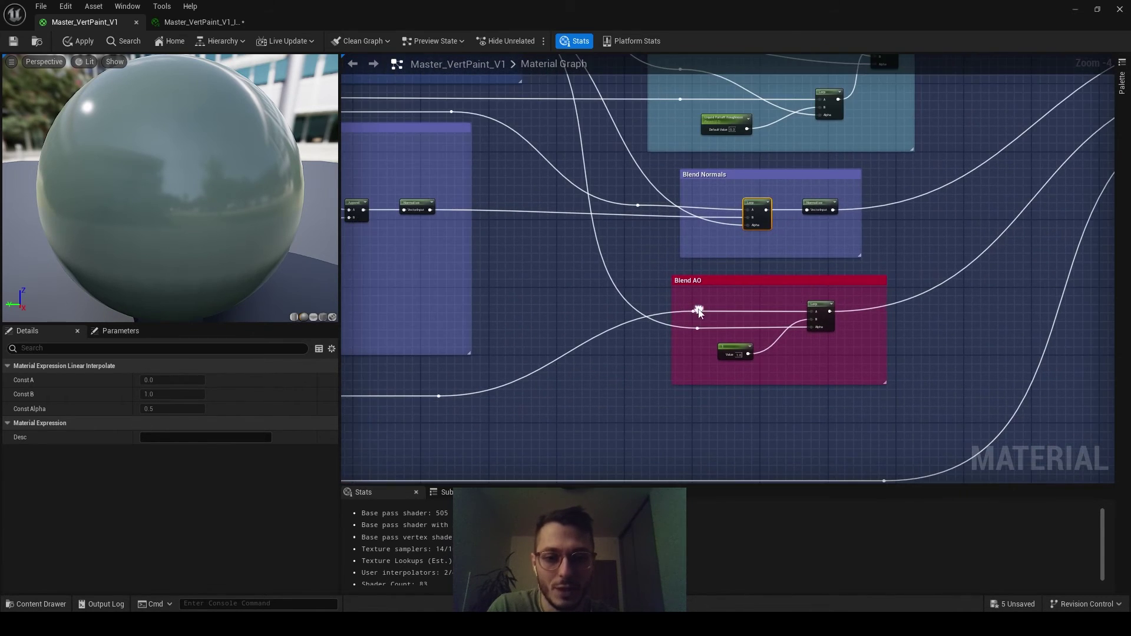
scroll(762, 356, "up", 1)
Inspect the Liquid Falloff Roughness and Liquid Roughness parameters in the Blend Roughness group
right_click_drag(814, 316, 738, 432)
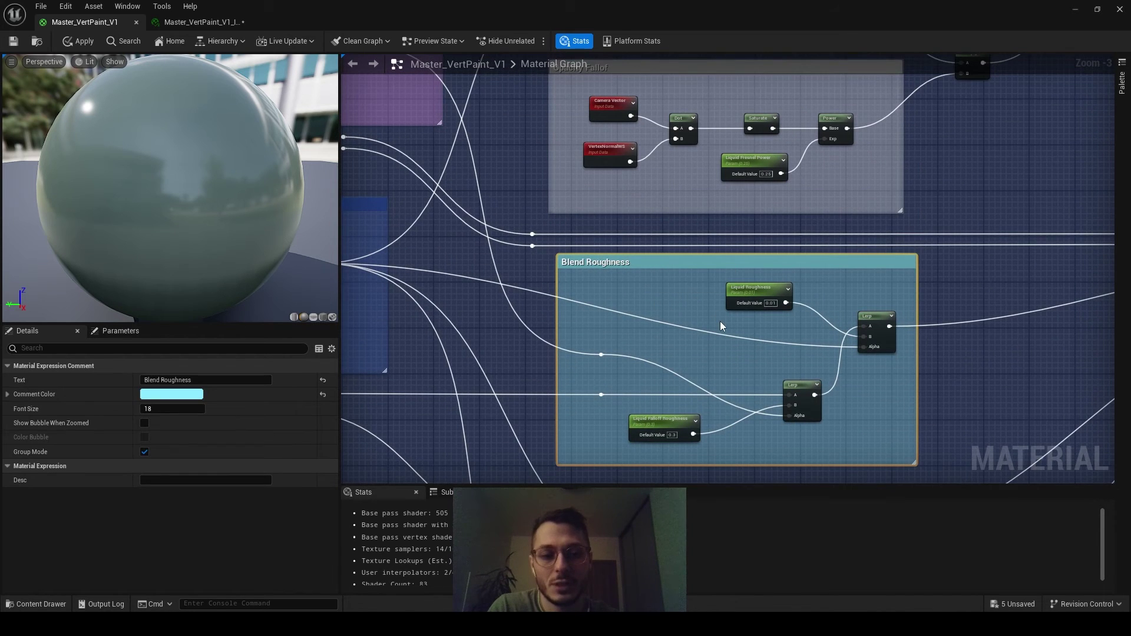
scroll(684, 401, "up", 2)
left_click(603, 313)
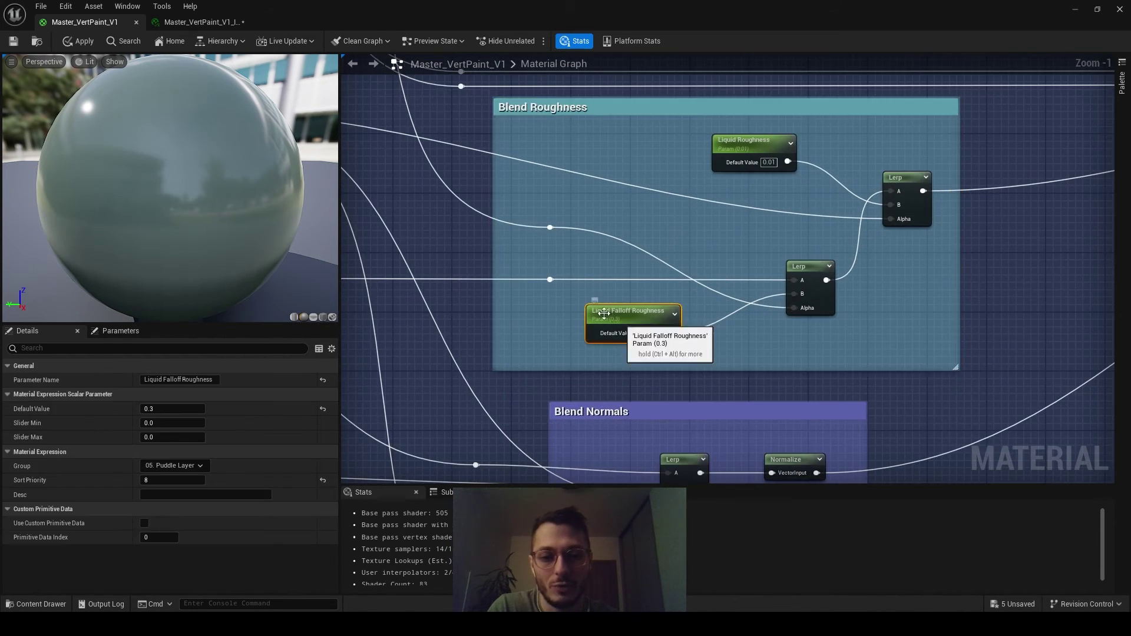
right_click_drag(604, 313, 551, 370)
left_click(716, 199)
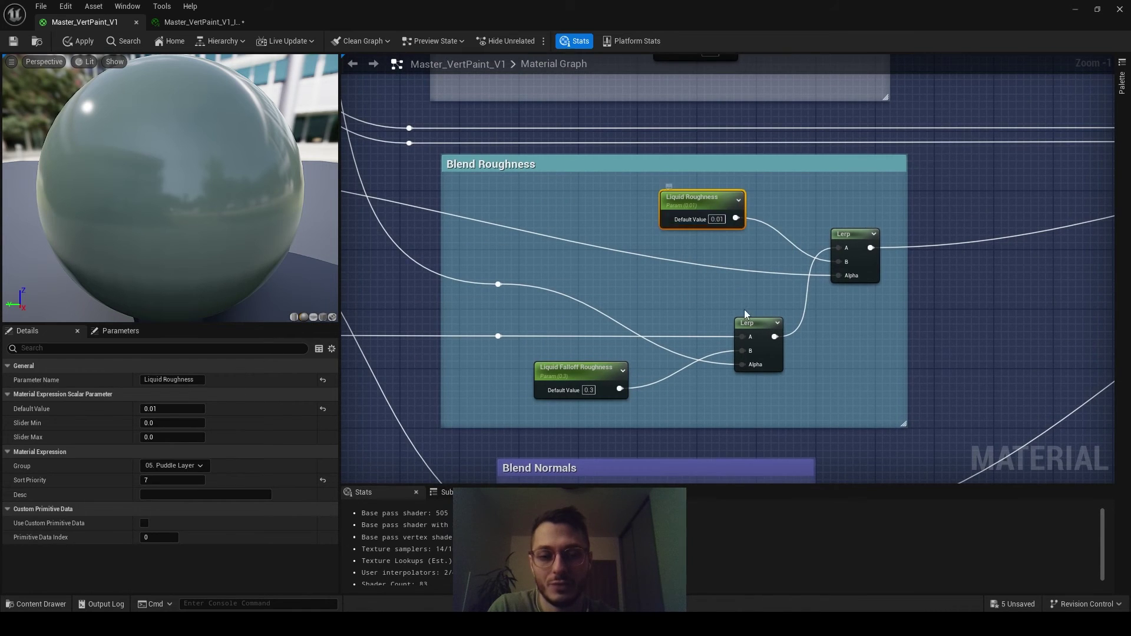
Examine the Opacity and Opacity Falloff groups and inspect the Liquid Opacity parameter
scroll(744, 310, "down", 3)
right_click_drag(745, 311, 766, 78)
right_click_drag(717, 193, 688, 404)
right_click_drag(678, 192, 675, 340)
scroll(635, 278, "up", 1)
right_click_drag(635, 283, 631, 335)
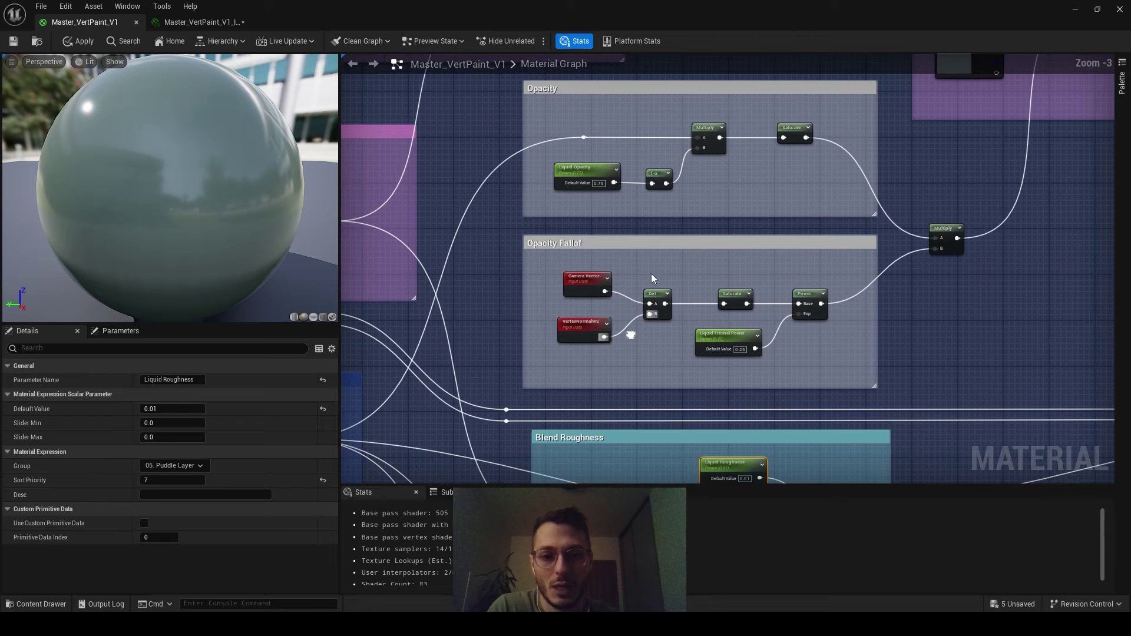
left_click(644, 242)
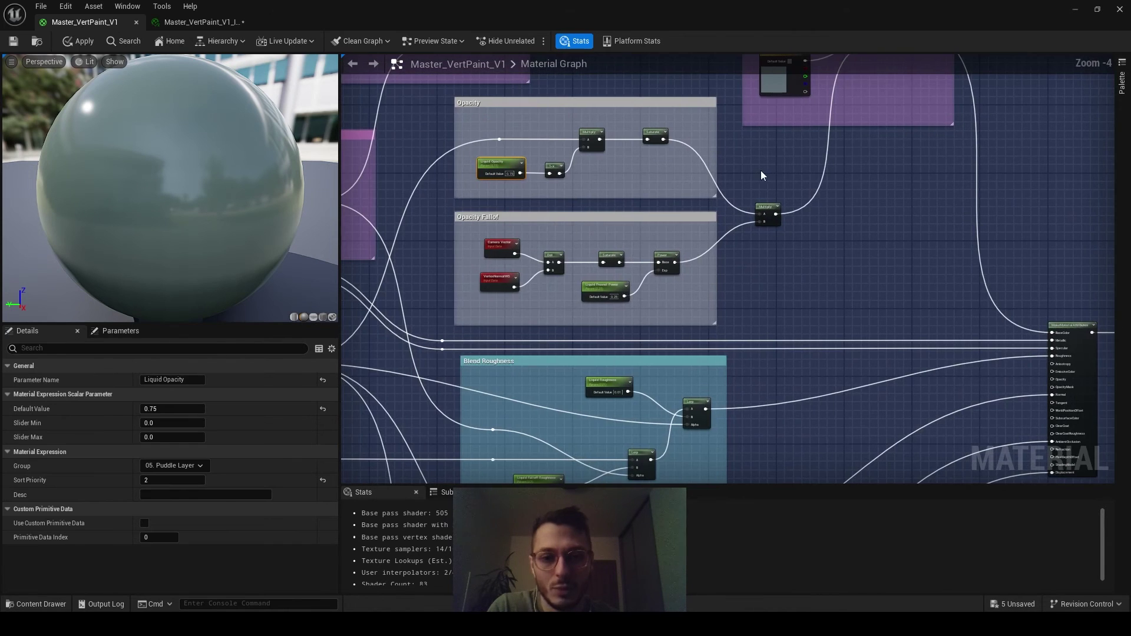
Trace the Multiply of both opacity groups into the Blend Liquid Color Lerp and on to the final material attributes node
right_click_drag(606, 173, 636, 229)
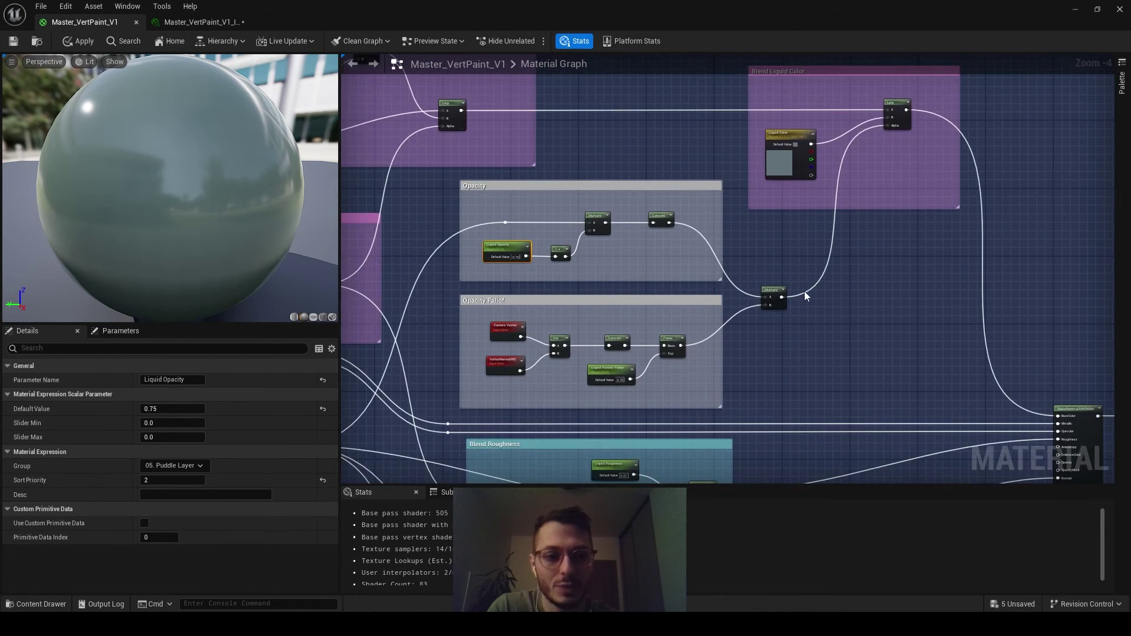
right_click_drag(852, 238, 745, 257)
left_click(663, 310)
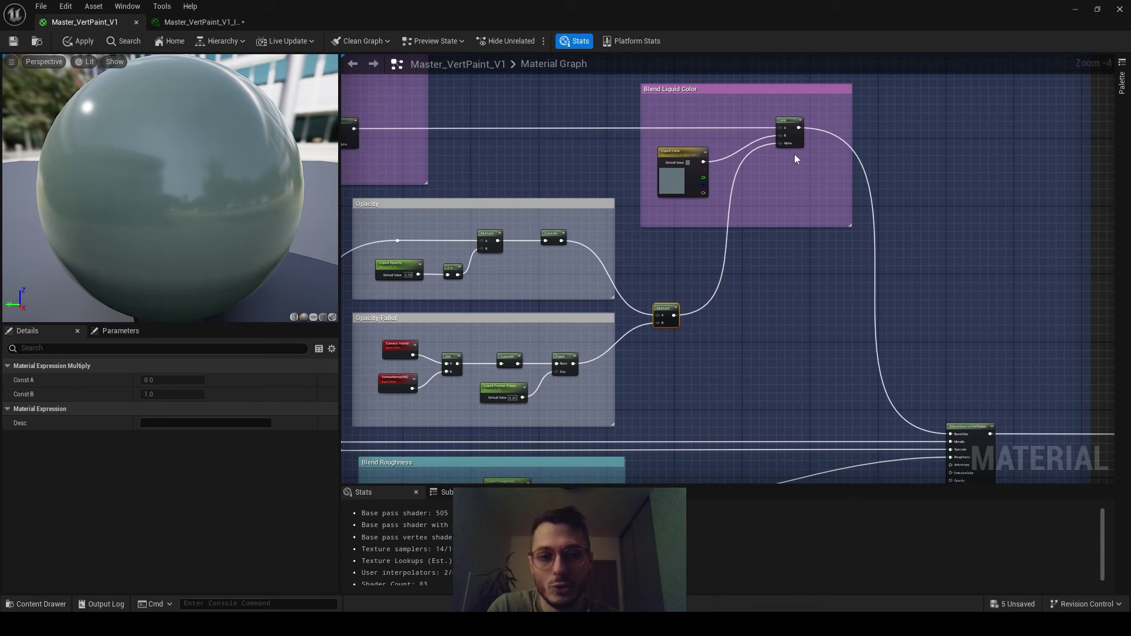
left_click(789, 120)
right_click_drag(670, 246, 752, 227)
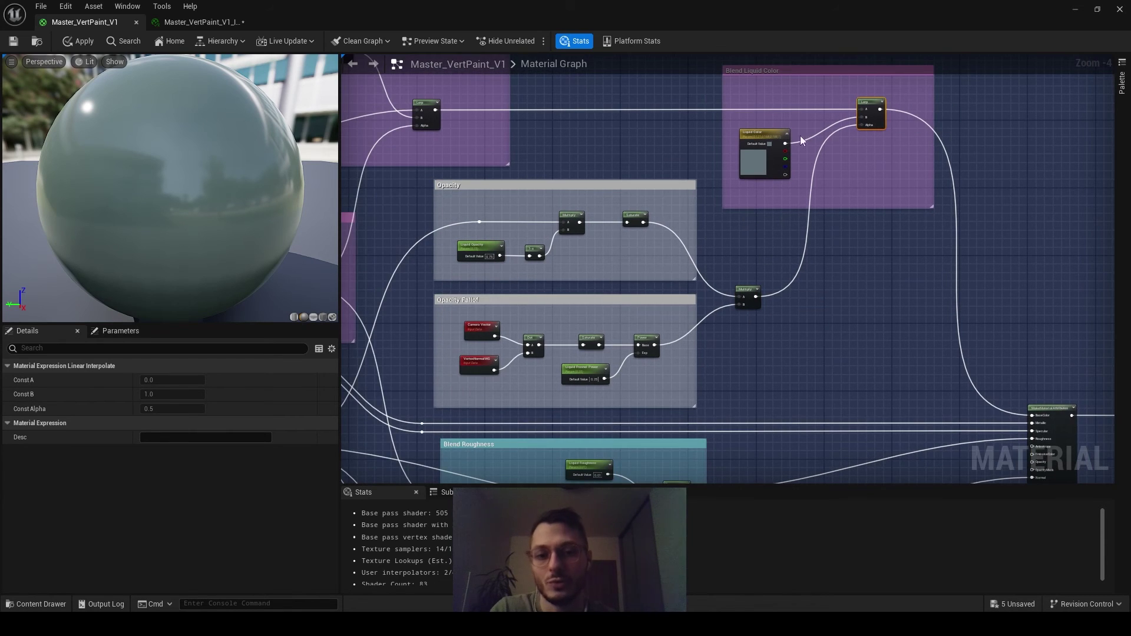
right_click_drag(836, 288, 658, 196)
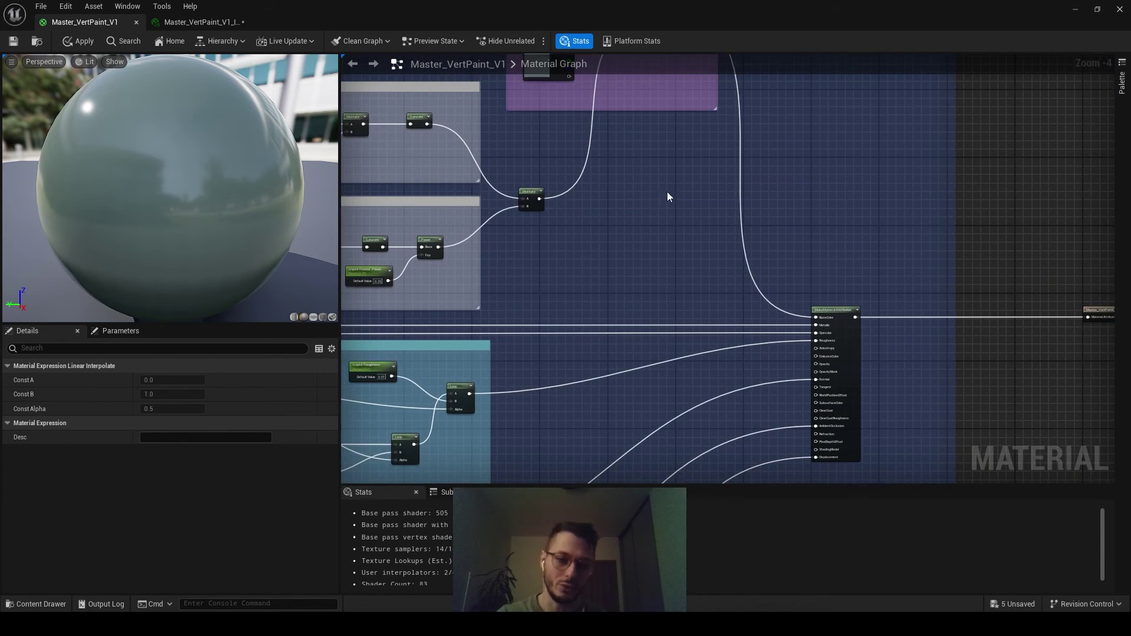
Review the complete puddle section up to its final output and the layer groups preceding it in the material graph
scroll(816, 357, "down", 4)
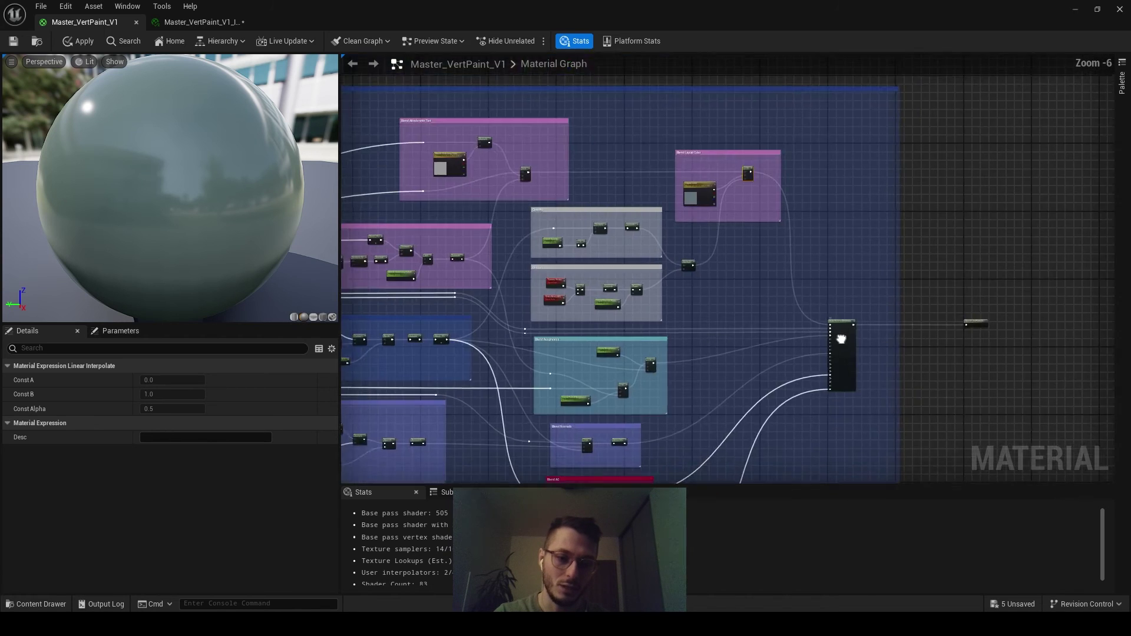
scroll(848, 259, "up", 4)
scroll(728, 351, "down", 8)
right_click_drag(686, 347, 936, 339)
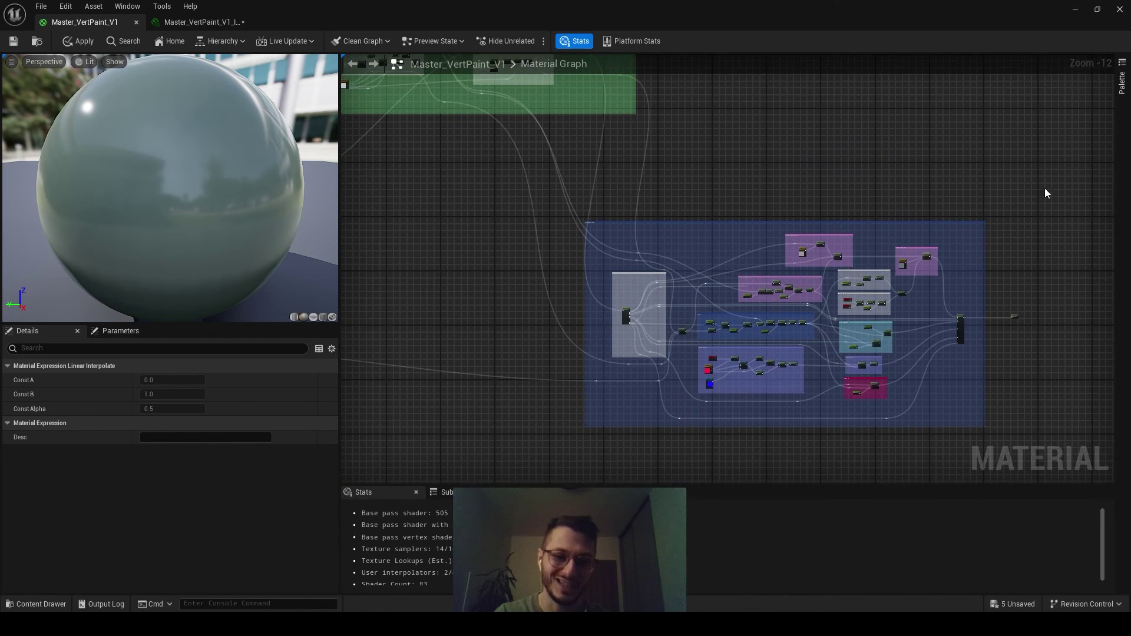
left_click_drag(1044, 188, 541, 460)
left_click(508, 411)
right_click_drag(476, 131, 964, 363)
right_click_drag(705, 144, 543, 326)
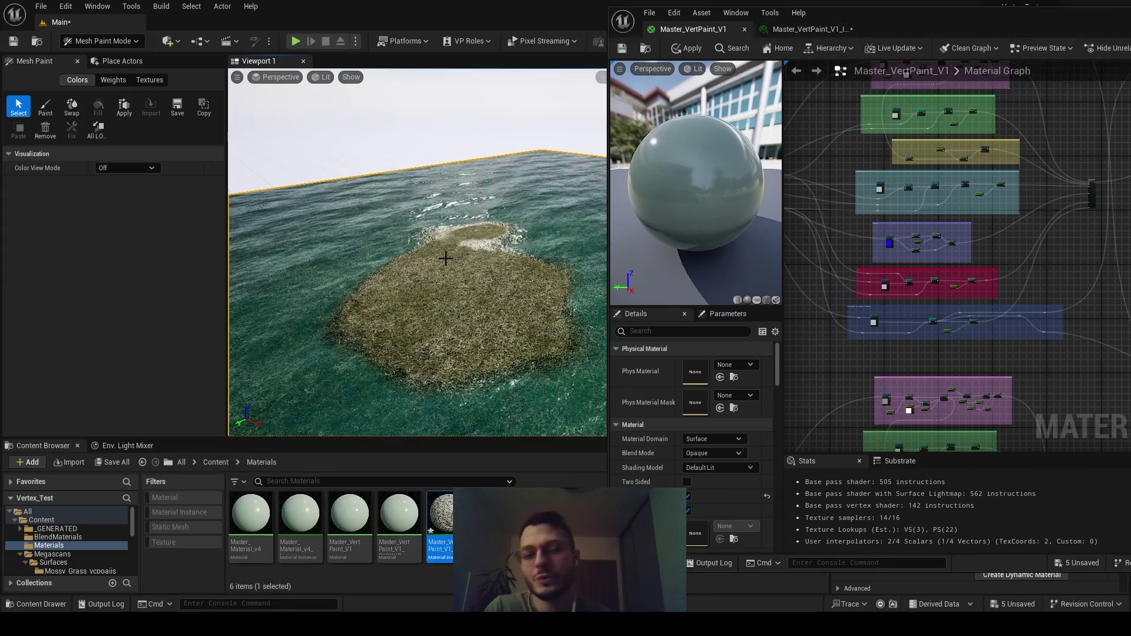